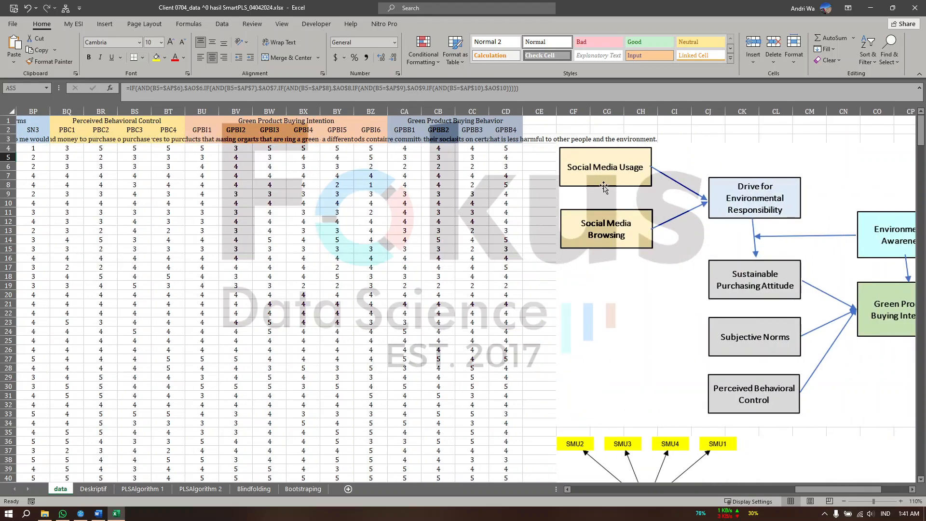
Copy columns AR through CD of the data sheet, from the No. column to GPBB4
{"action": "scroll", "coordinate": [579, 196], "scroll_direction": "left", "scroll_amount": 15}
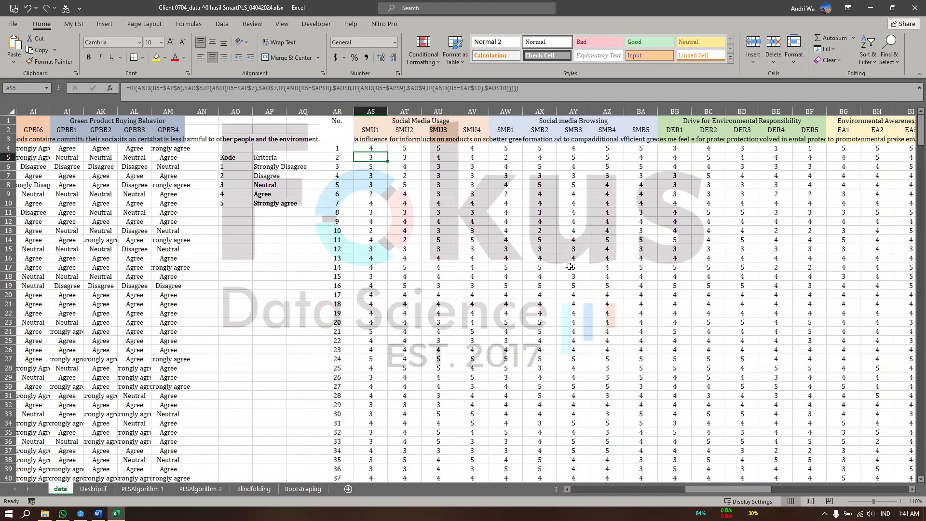
{"action": "left_click", "coordinate": [337, 112]}
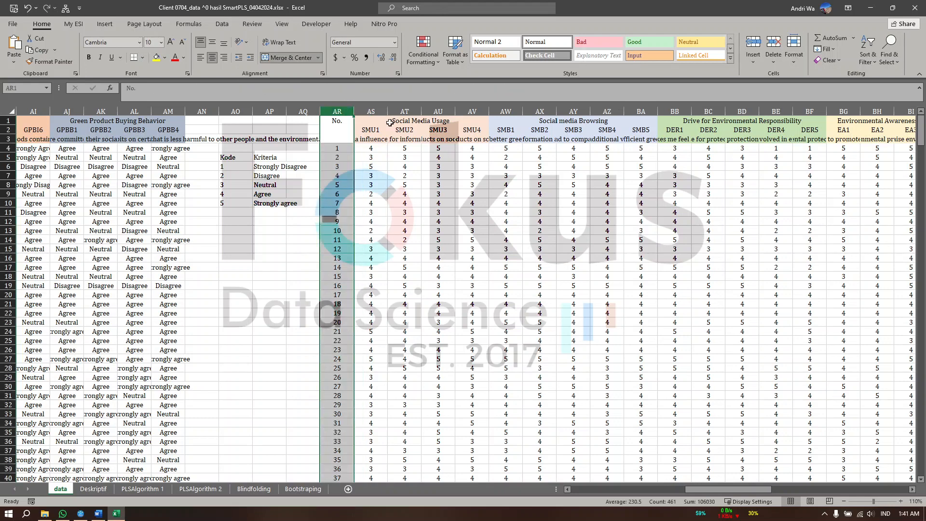
{"action": "scroll", "coordinate": [529, 157], "scroll_direction": "right", "scroll_amount": 10}
{"action": "scroll", "coordinate": [529, 156], "scroll_direction": "right", "scroll_amount": 1}
{"action": "left_click", "coordinate": [607, 111], "text": "shift"}
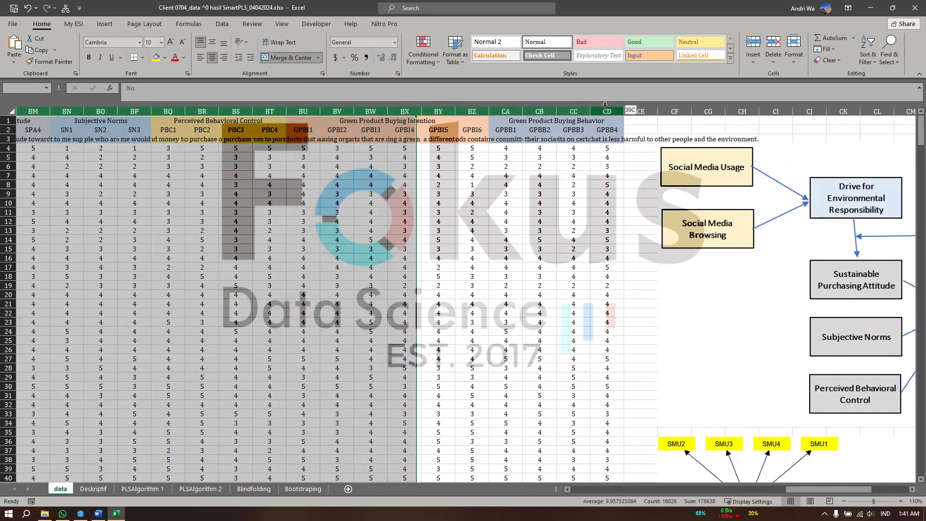
{"action": "key", "text": "ctrl+c"}
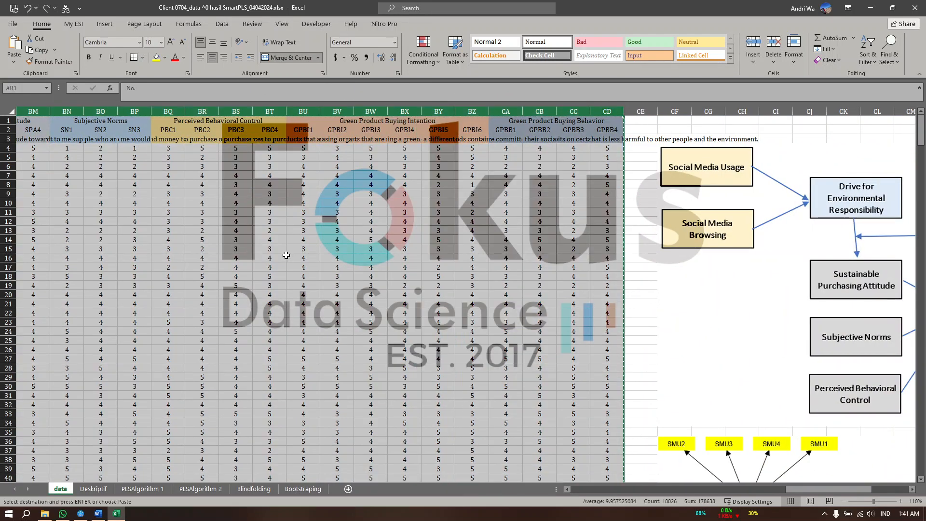
Create a blank workbook and paste the copied columns as values only, starting at cell A1
{"action": "scroll", "coordinate": [285, 257], "scroll_direction": "left", "scroll_amount": 5}
{"action": "left_click", "coordinate": [13, 23]}
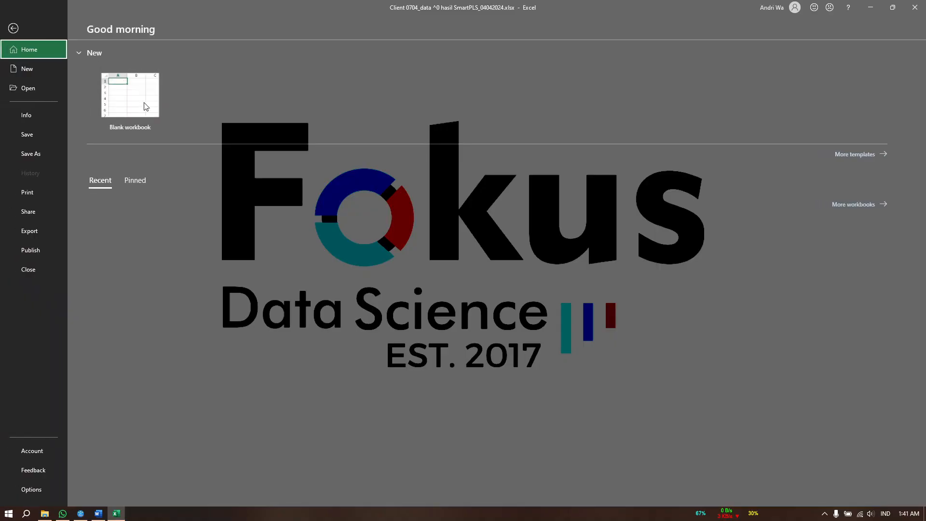
{"action": "left_click", "coordinate": [131, 102]}
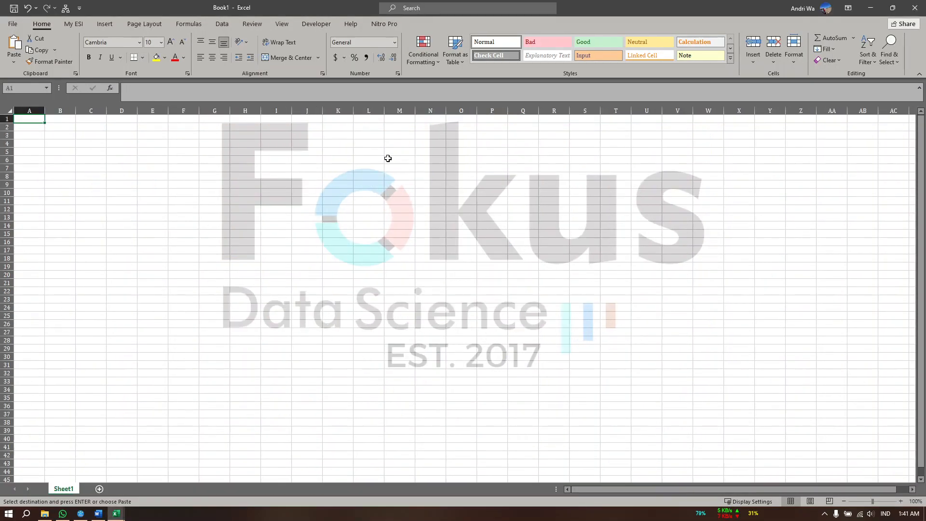
{"action": "right_click", "coordinate": [28, 119]}
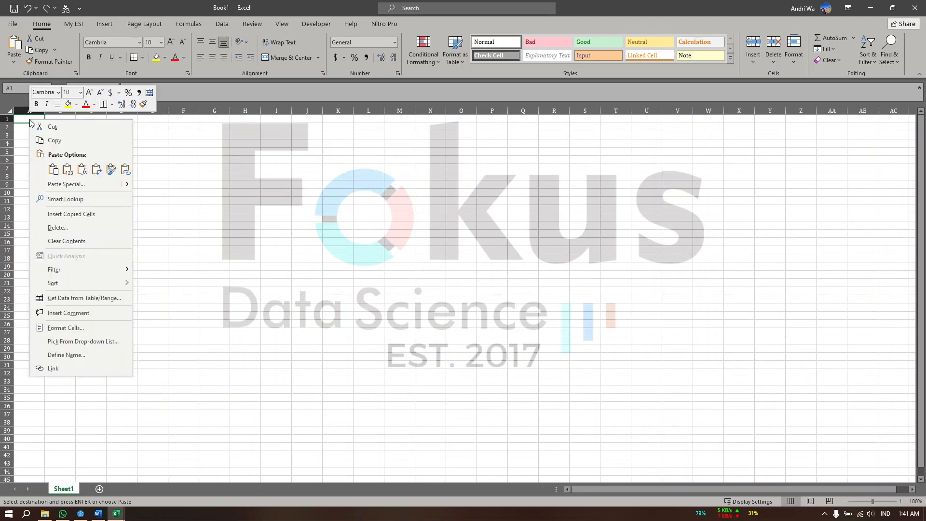
{"action": "left_click", "coordinate": [68, 169]}
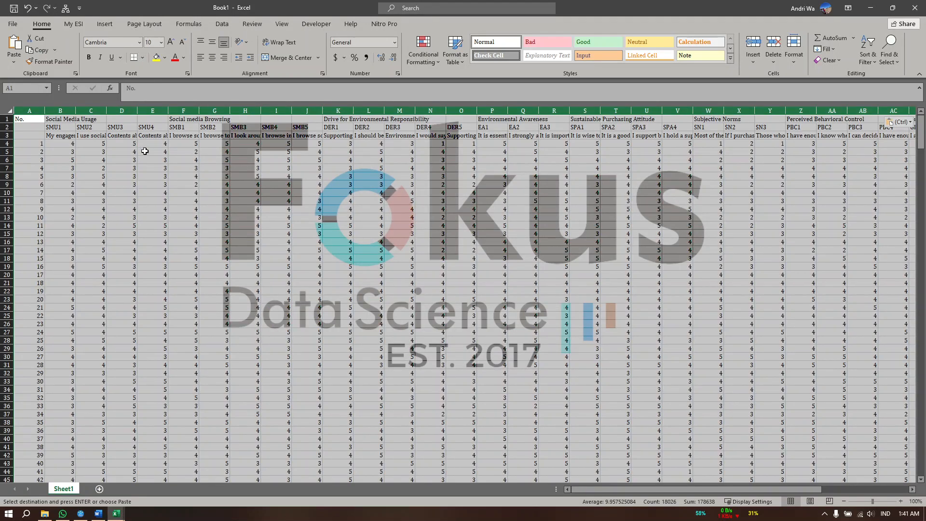
{"action": "scroll", "coordinate": [414, 214], "scroll_direction": "right", "scroll_amount": 4}
{"action": "scroll", "coordinate": [470, 213], "scroll_direction": "left", "scroll_amount": 4}
Delete row 1 with the variable names, row 3 with the question texts, and the respondent number column A
{"action": "left_click", "coordinate": [5, 118]}
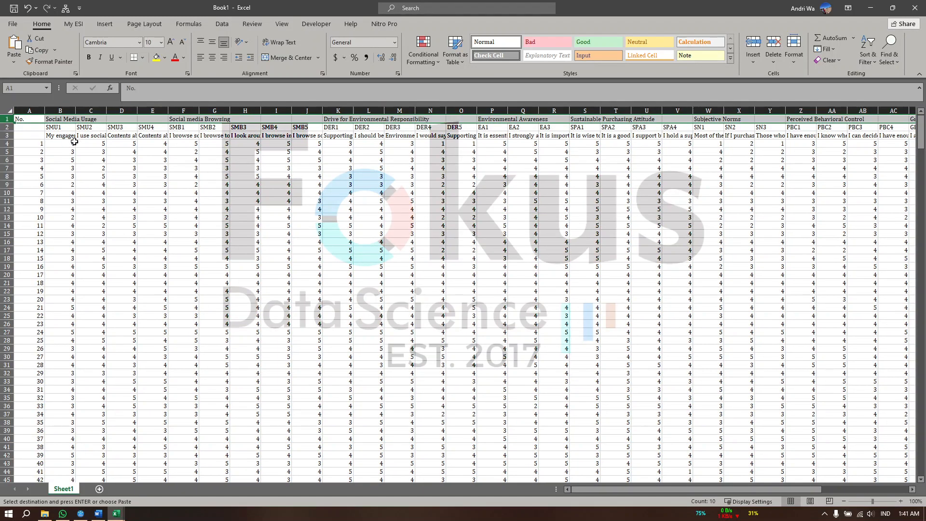
{"action": "left_click", "coordinate": [9, 136]}
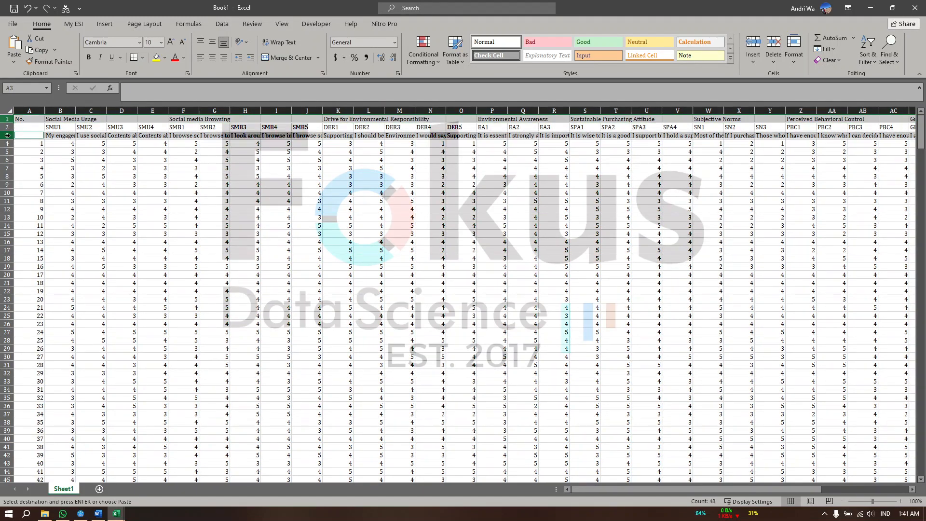
{"action": "left_click", "coordinate": [774, 45]}
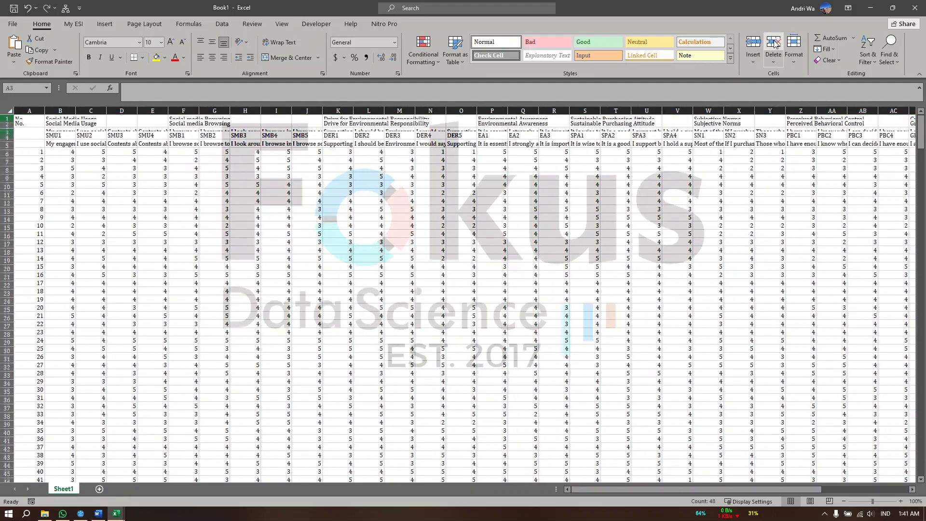
{"action": "left_click", "coordinate": [41, 111]}
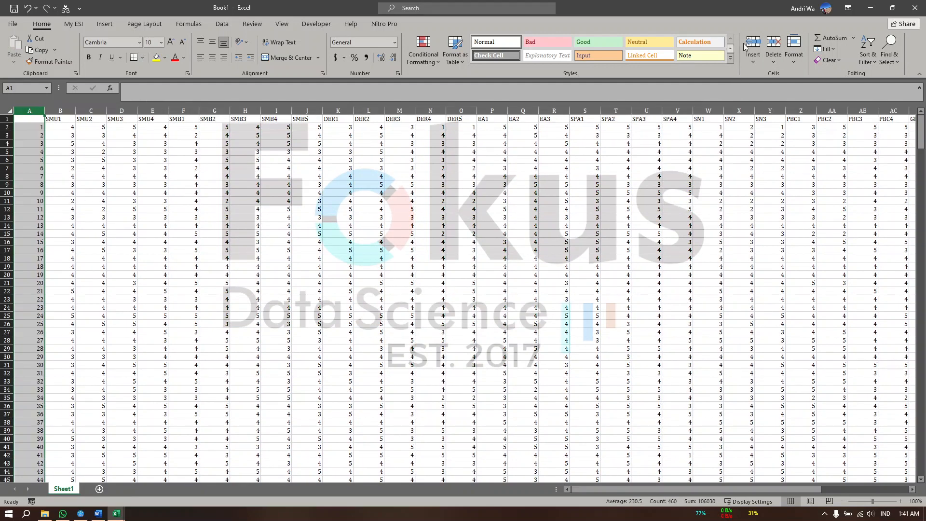
{"action": "left_click", "coordinate": [774, 43]}
{"action": "left_click", "coordinate": [266, 141]}
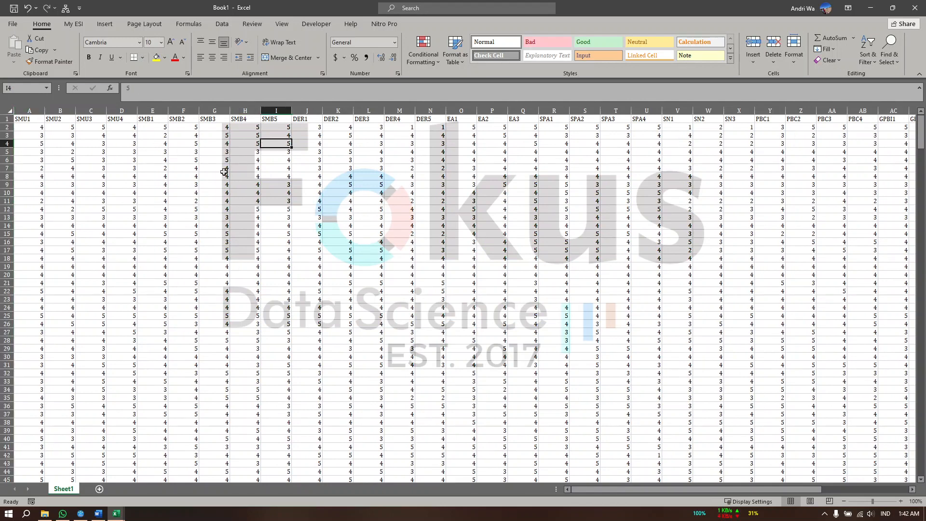
Check the indicator codes in row 1 and the numeric responses below them
{"action": "scroll", "coordinate": [433, 185], "scroll_direction": "right", "scroll_amount": 3}
{"action": "scroll", "coordinate": [433, 185], "scroll_direction": "left", "scroll_amount": 3}
{"action": "left_click_drag", "start_coordinate": [31, 126], "coordinate": [654, 273]}
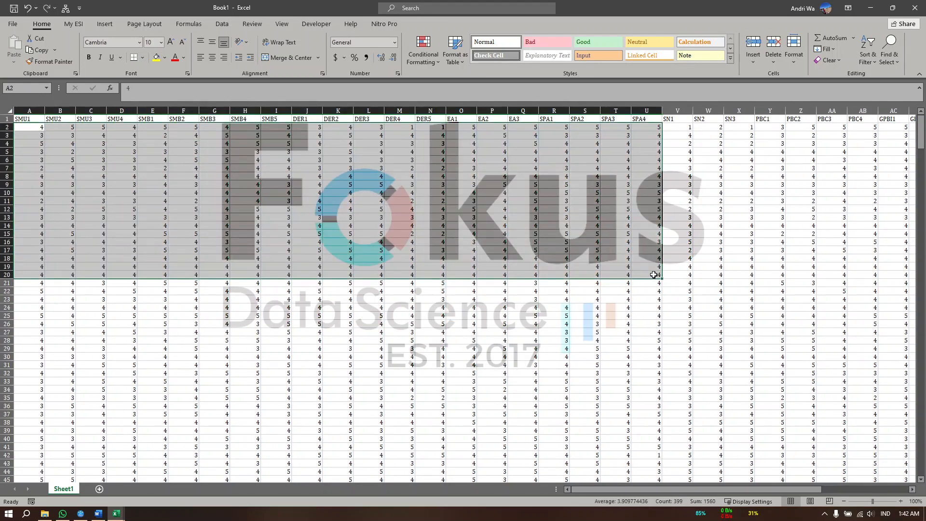
{"action": "left_click_drag", "start_coordinate": [42, 119], "coordinate": [544, 135]}
{"action": "left_click", "coordinate": [437, 176]}
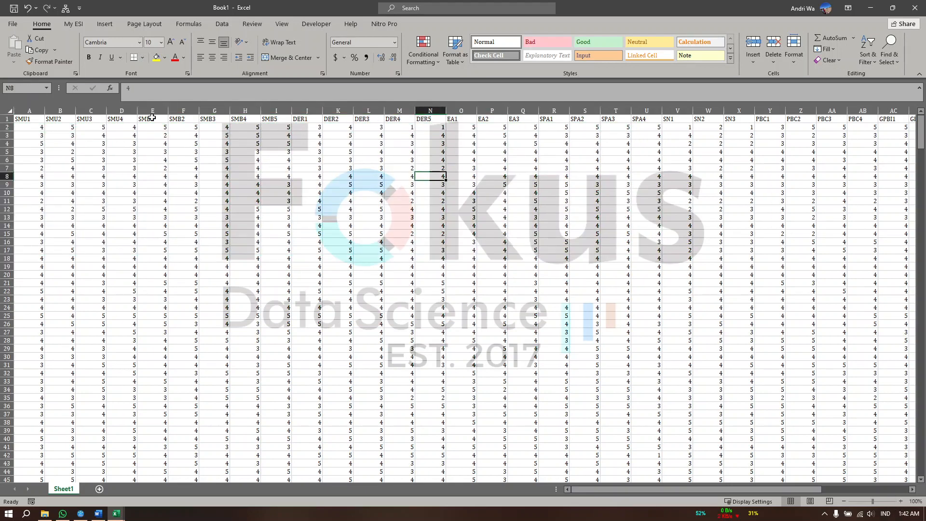
Set up saving the workbook as contoh in CSV UTF-8 (Comma delimited) format, and cancel the save
{"action": "left_click", "coordinate": [14, 23]}
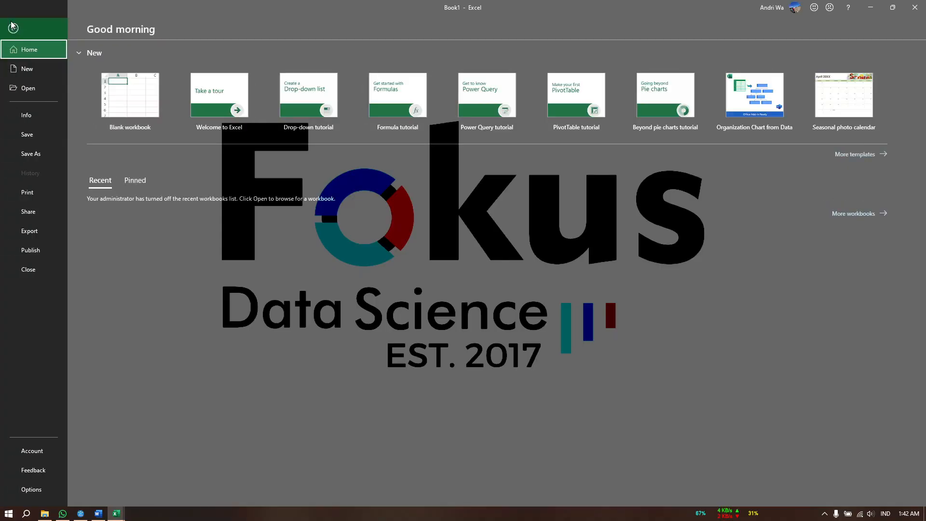
{"action": "left_click", "coordinate": [42, 154]}
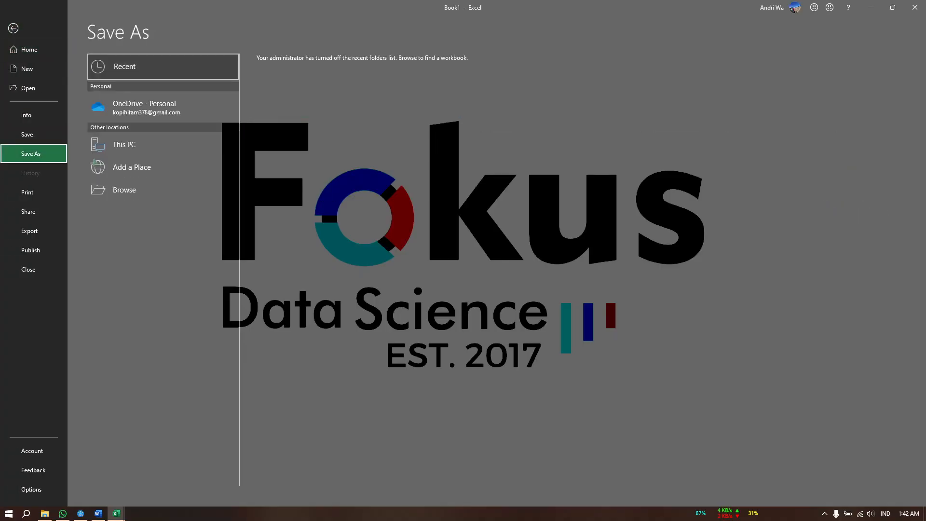
{"action": "left_click", "coordinate": [124, 189]}
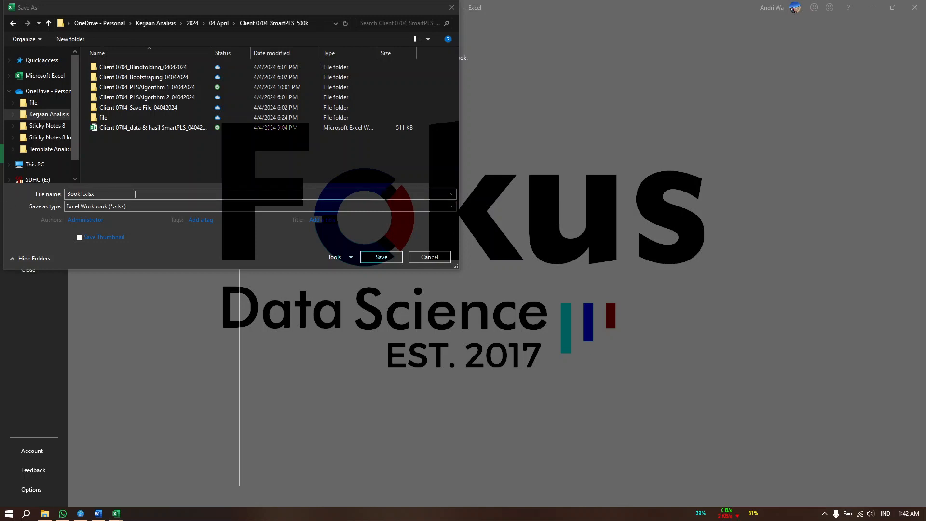
{"action": "type", "text": "contoh"}
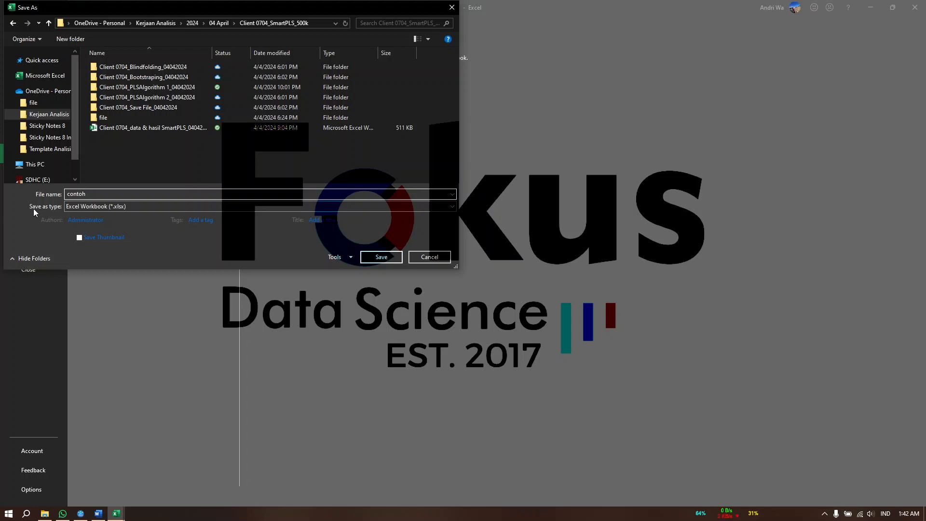
{"action": "left_click", "coordinate": [89, 208]}
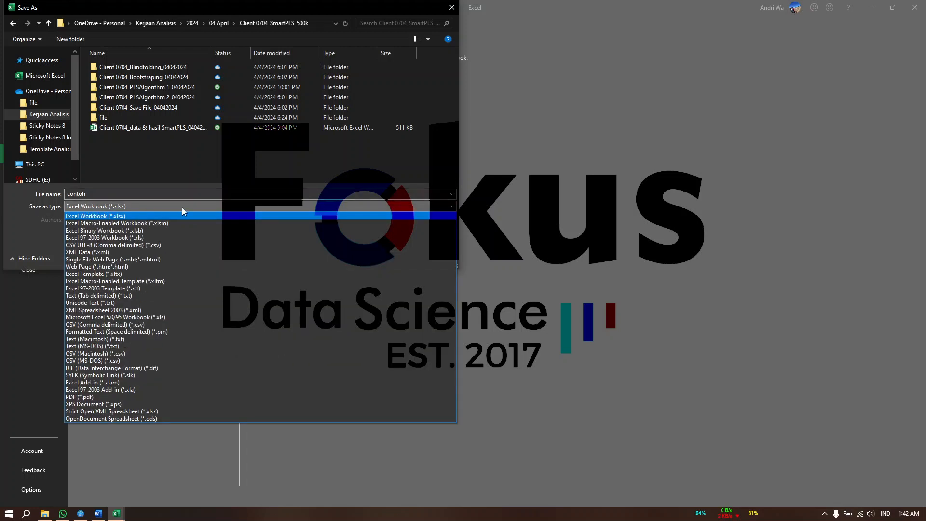
{"action": "left_click", "coordinate": [88, 246]}
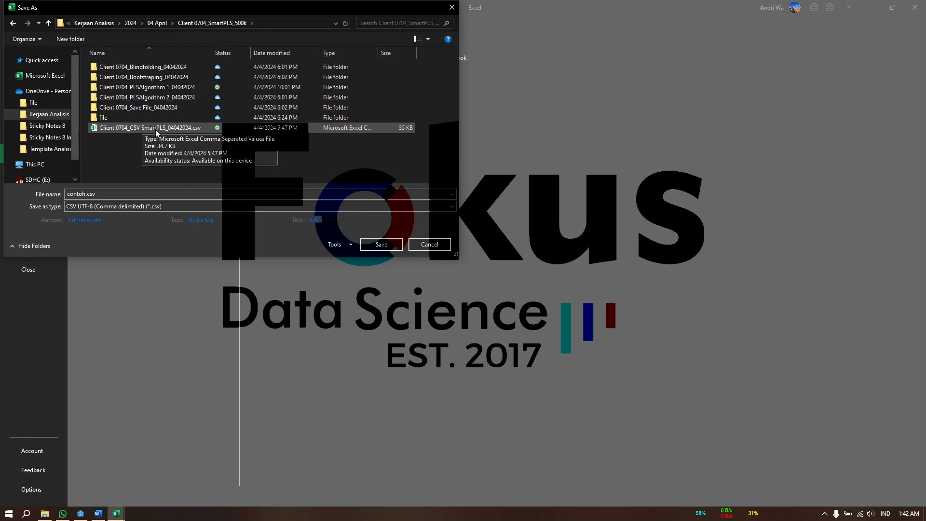
{"action": "left_click", "coordinate": [446, 245]}
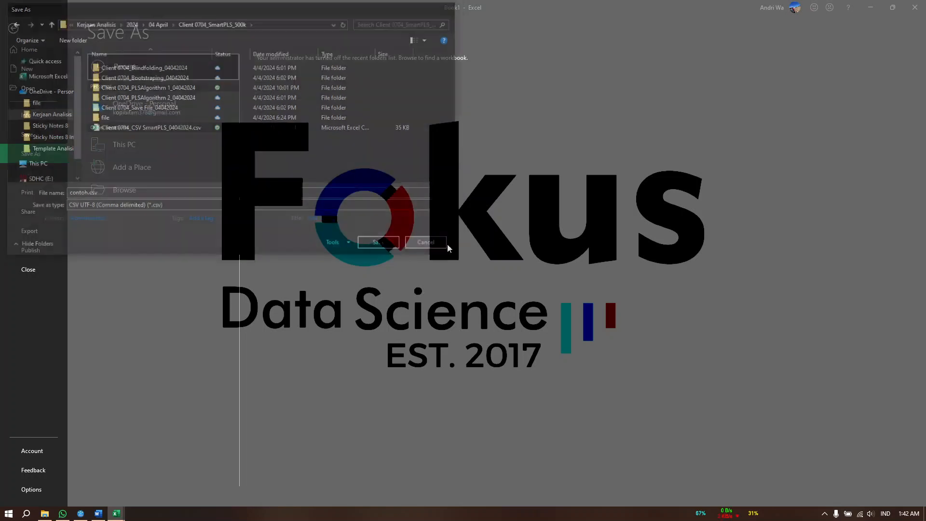
Close the new workbook without saving it and minimize the original data workbook
{"action": "left_click", "coordinate": [916, 7]}
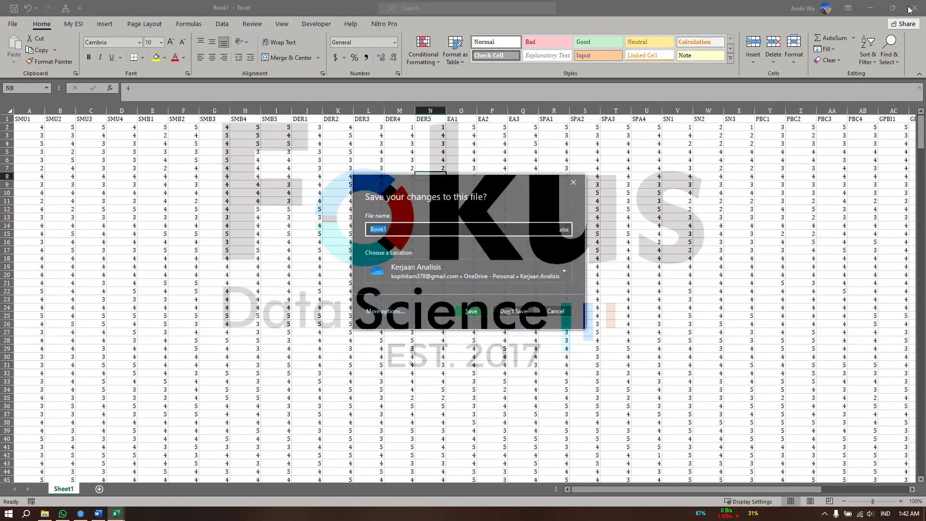
{"action": "left_click", "coordinate": [512, 312]}
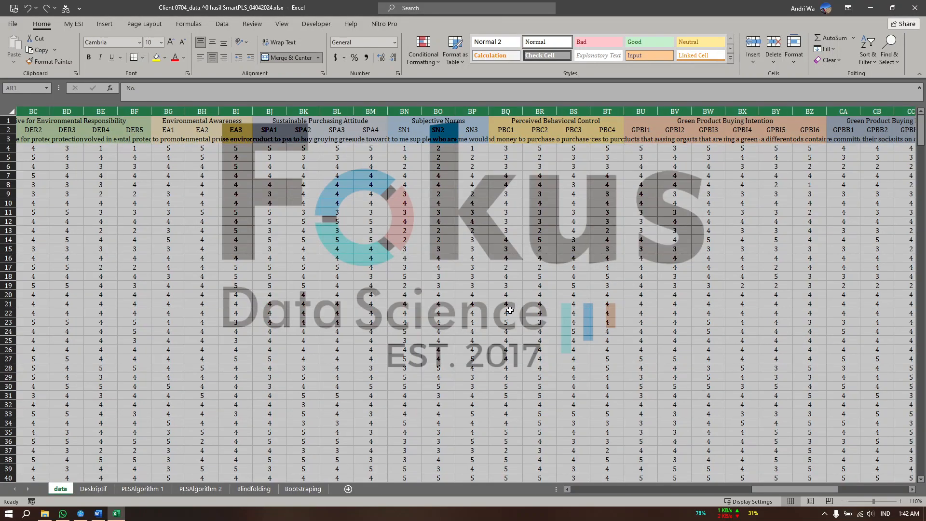
{"action": "left_click", "coordinate": [871, 8]}
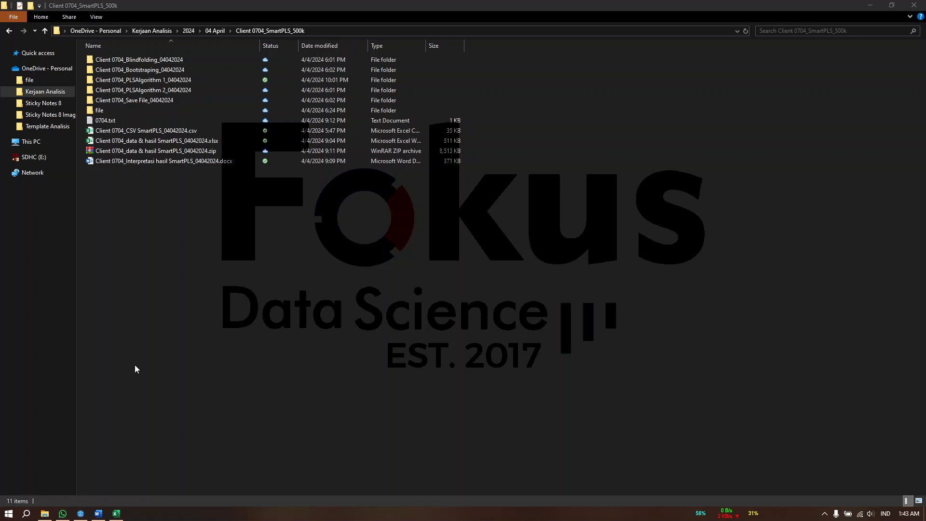
Switch to SmartPLS 4 and create a new project named Contoh
{"action": "left_click", "coordinate": [81, 514]}
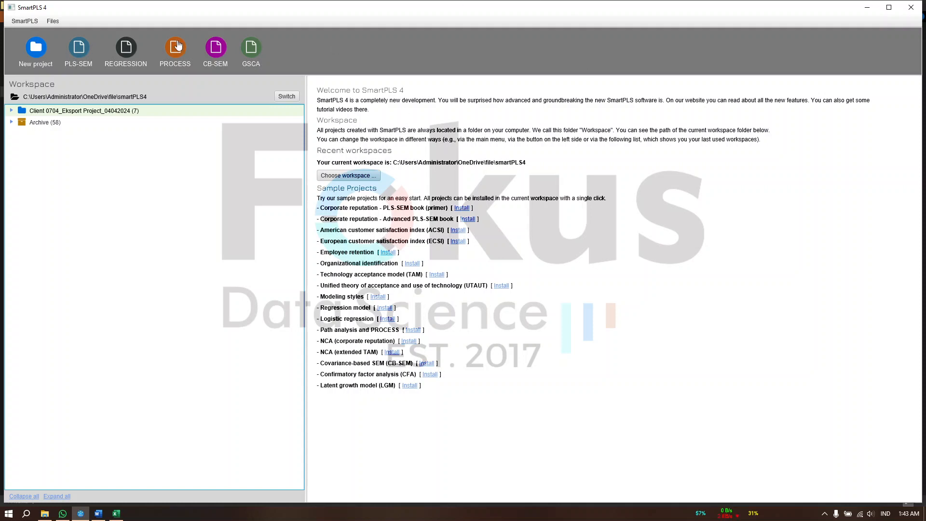
{"action": "left_click", "coordinate": [28, 50]}
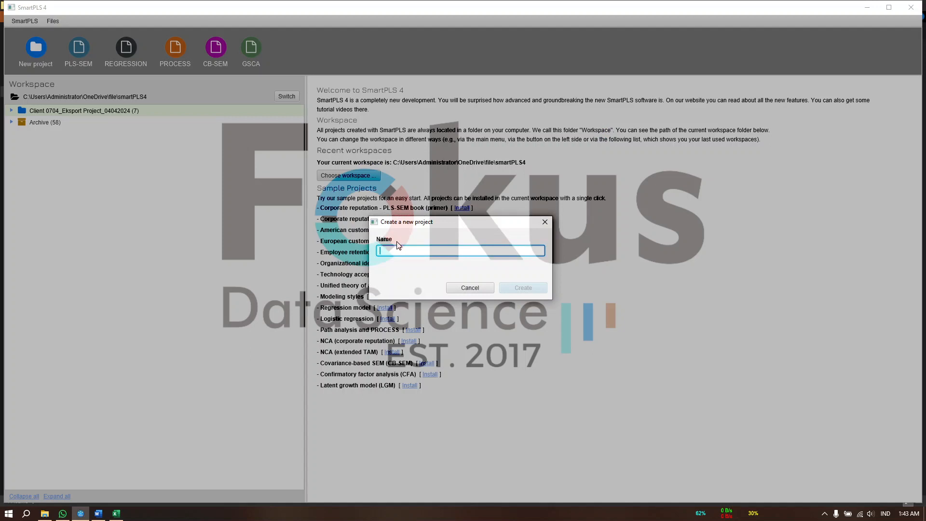
{"action": "type", "text": "Cor"}
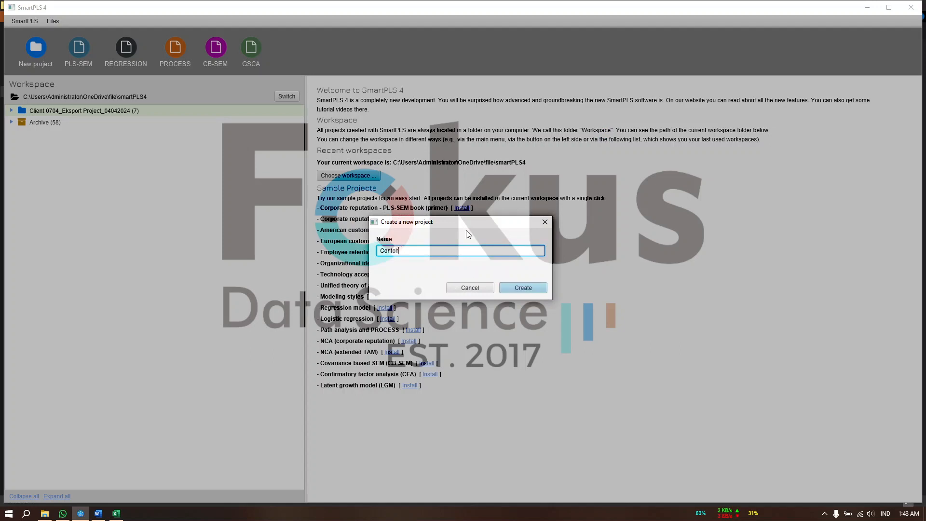
{"action": "type", "text": "toh"}
{"action": "left_click", "coordinate": [522, 289]}
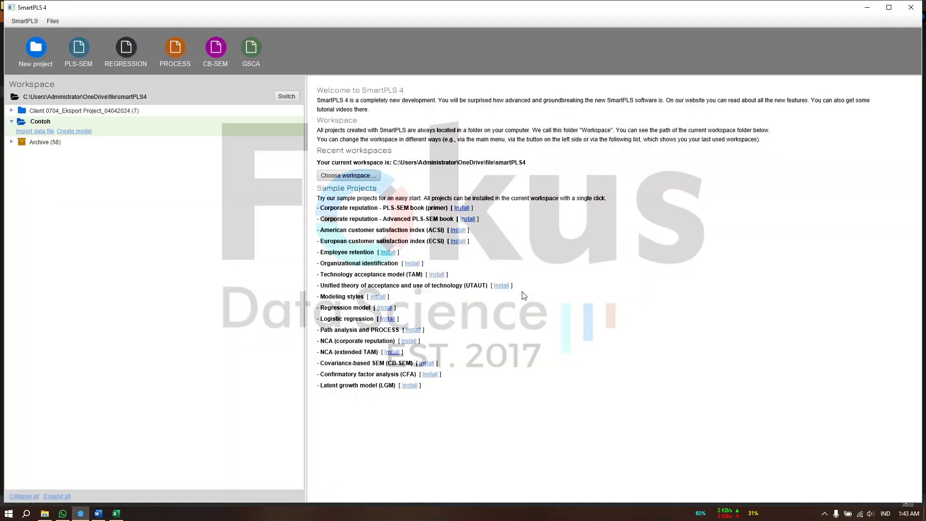
Import the data file Client 0704_CSV SmartPLS_04042024.csv into the Contoh project with the default CSV settings
{"action": "left_click", "coordinate": [43, 131]}
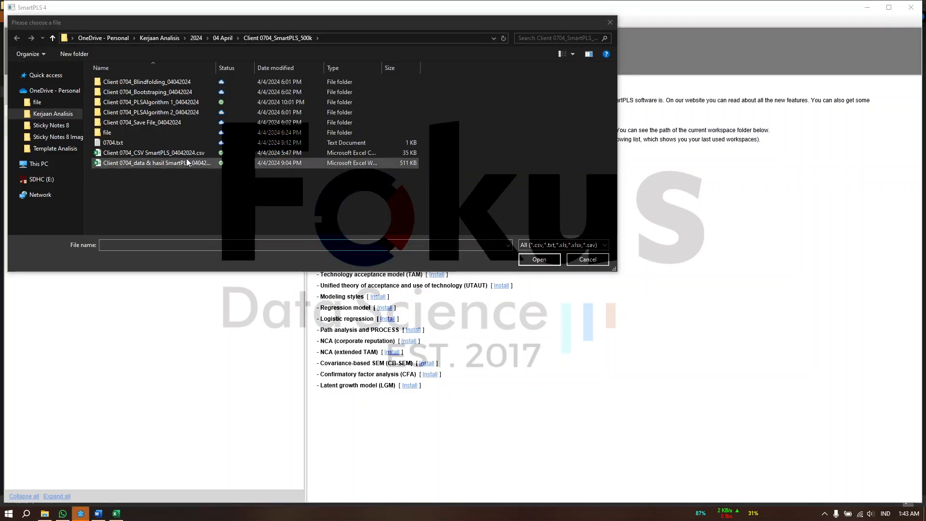
{"action": "left_click", "coordinate": [151, 153]}
{"action": "left_click", "coordinate": [539, 259]}
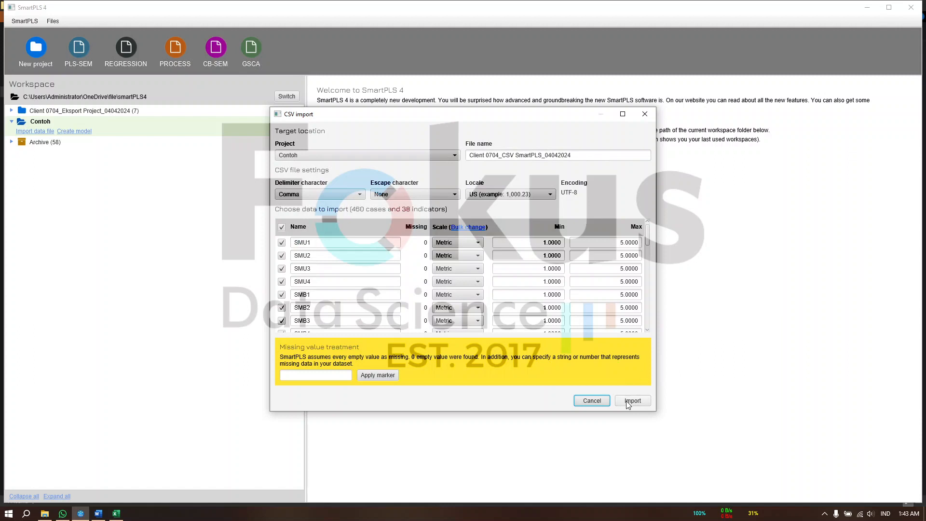
{"action": "left_click", "coordinate": [632, 401]}
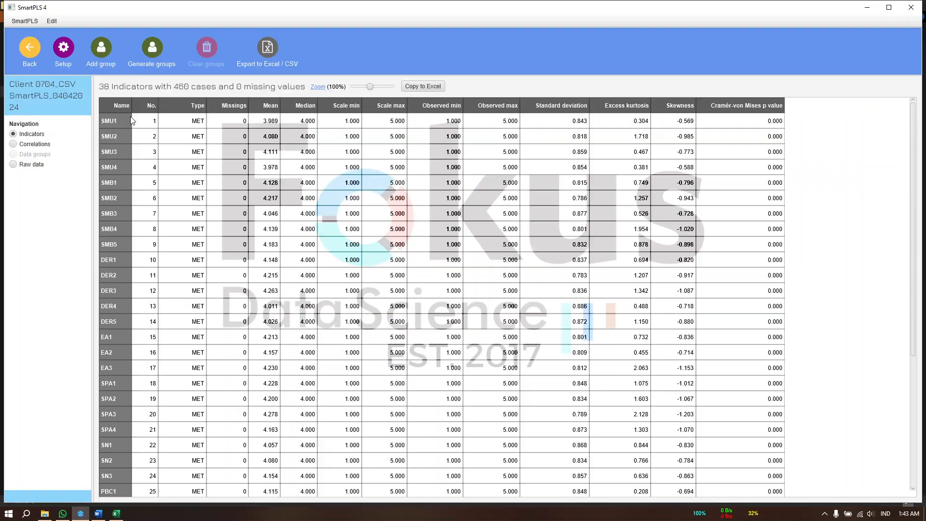
Review the imported indicators' descriptive statistics and copy the table to the clipboard for Excel
{"action": "left_click", "coordinate": [481, 195]}
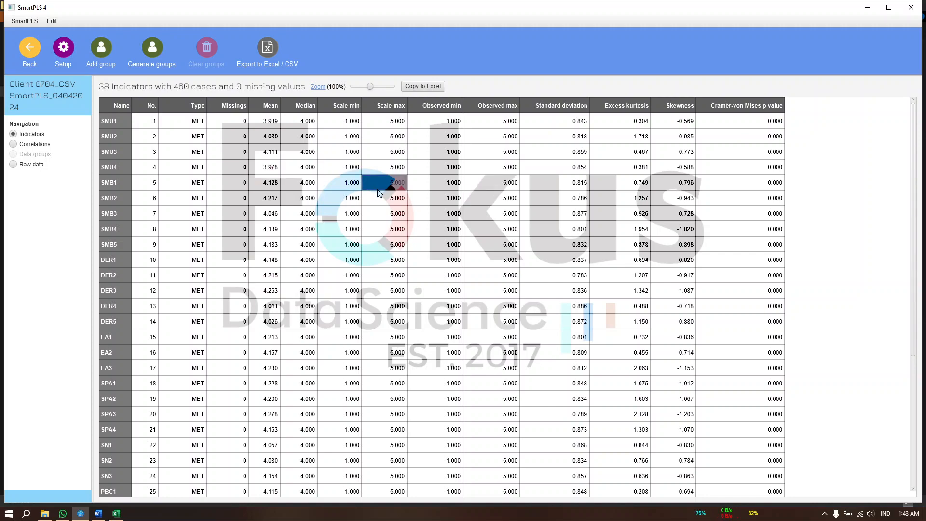
{"action": "scroll", "coordinate": [444, 285], "scroll_direction": "down", "scroll_amount": 5}
{"action": "scroll", "coordinate": [444, 285], "scroll_direction": "up", "scroll_amount": 5}
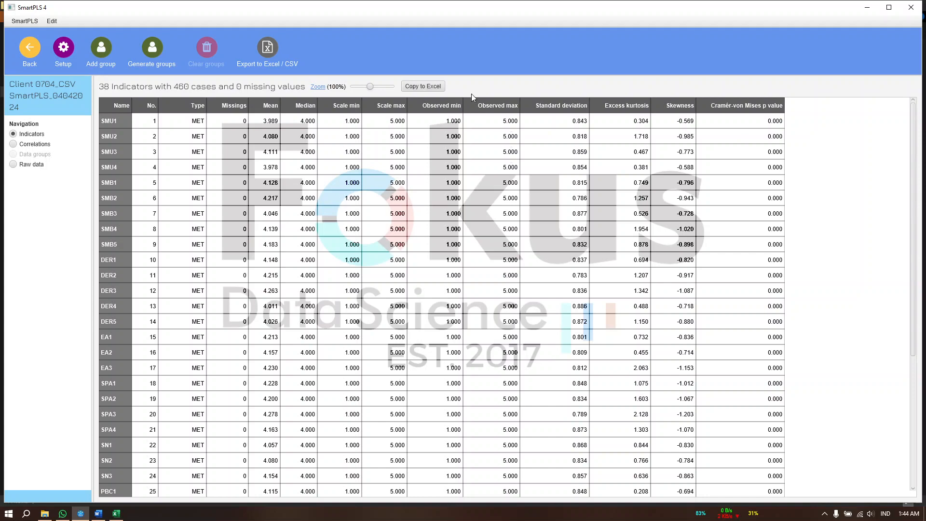
{"action": "left_click", "coordinate": [416, 88]}
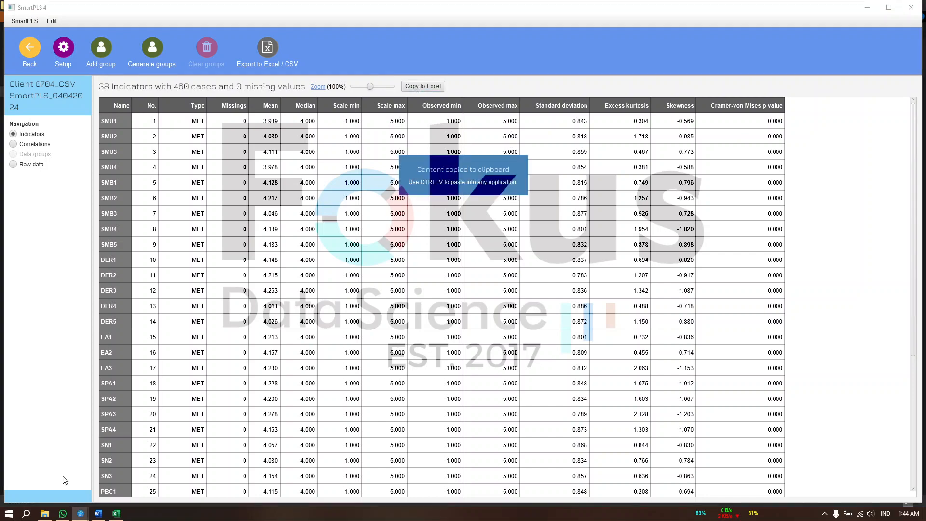
Switch to the Excel data workbook, add a new worksheet and paste the copied indicator statistics at cell A1
{"action": "left_click", "coordinate": [119, 514]}
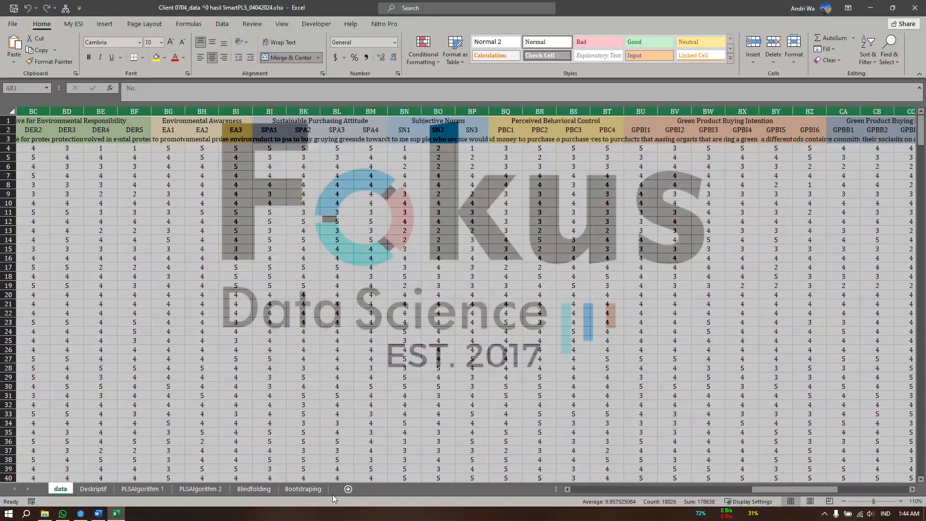
{"action": "left_click", "coordinate": [348, 490]}
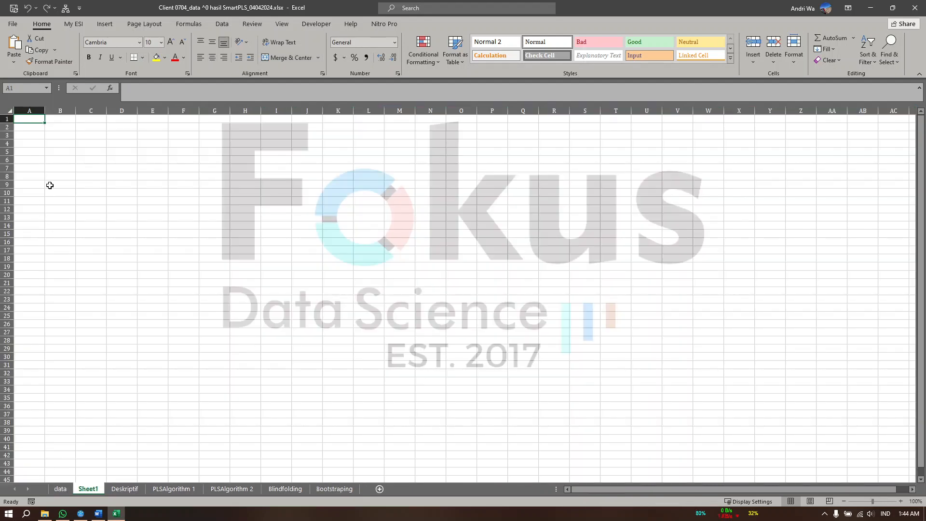
{"action": "right_click", "coordinate": [32, 117]}
{"action": "left_click", "coordinate": [53, 163]}
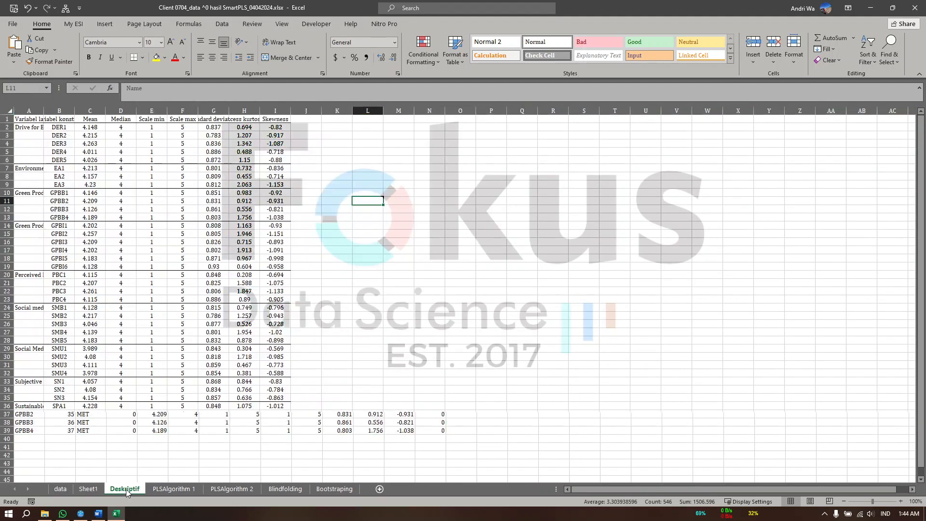
Compare the existing Deskriptif sheet with the pasted statistics on Sheet1, and minimize the workbook
{"action": "left_click", "coordinate": [125, 489]}
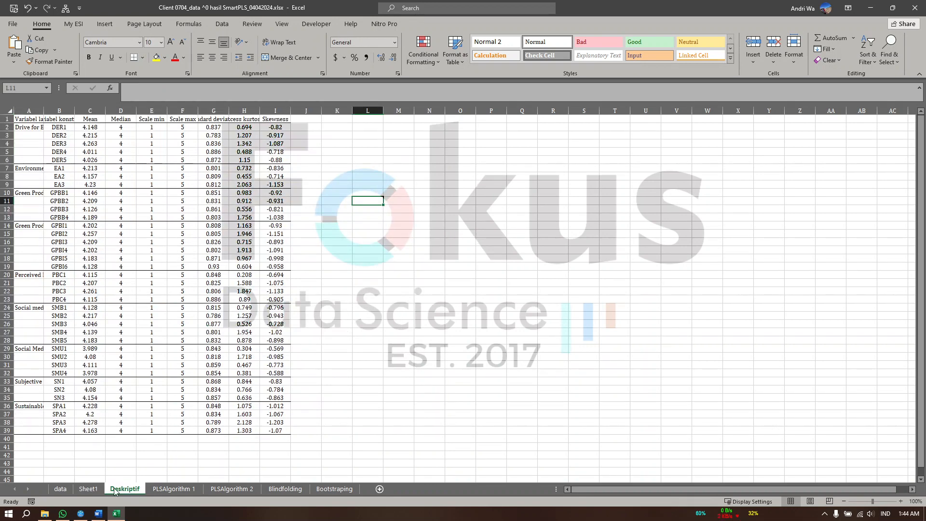
{"action": "left_click", "coordinate": [88, 489]}
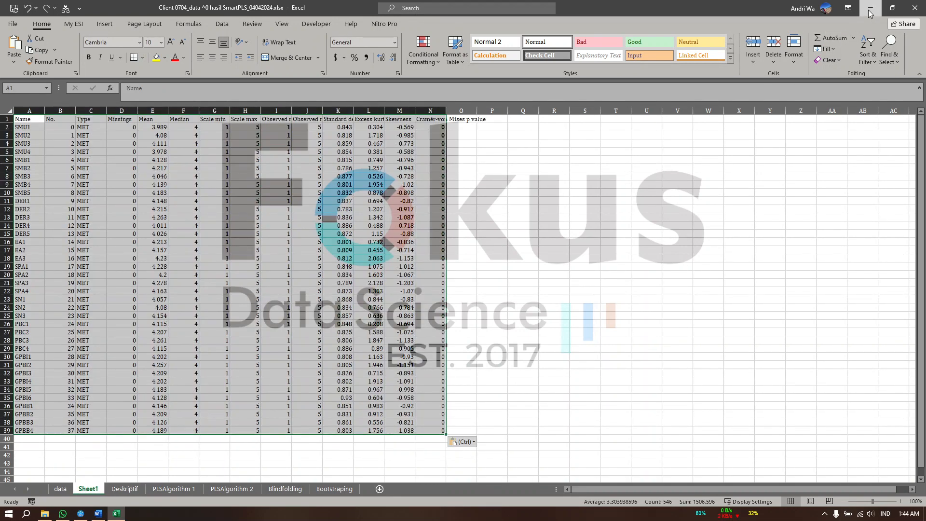
{"action": "left_click", "coordinate": [870, 12]}
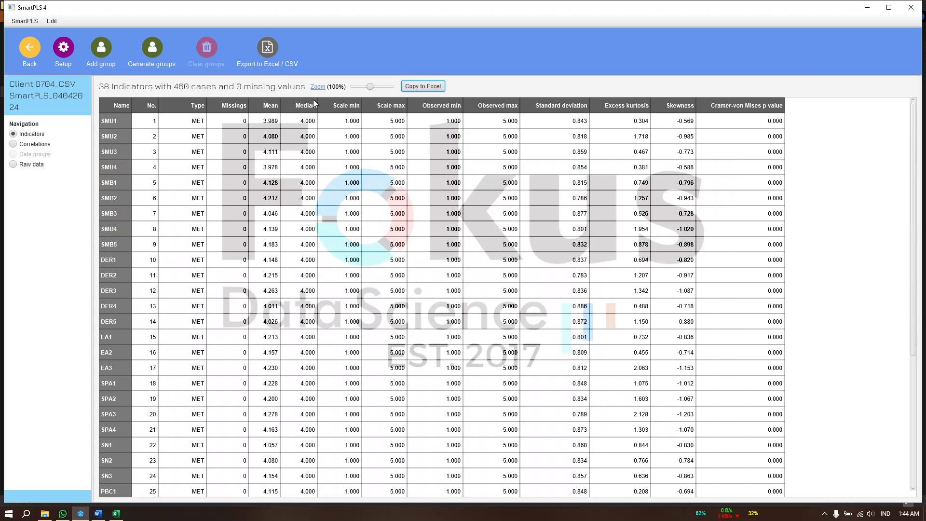
Return to the SmartPLS 4 workspace and create a PLS-SEM model named contoh in the Contoh project
{"action": "left_click", "coordinate": [32, 52]}
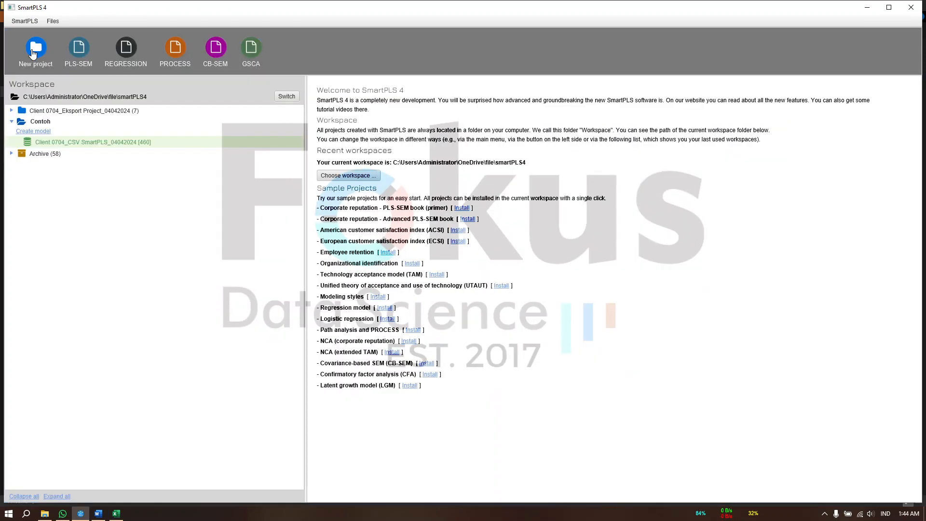
{"action": "left_click", "coordinate": [42, 133]}
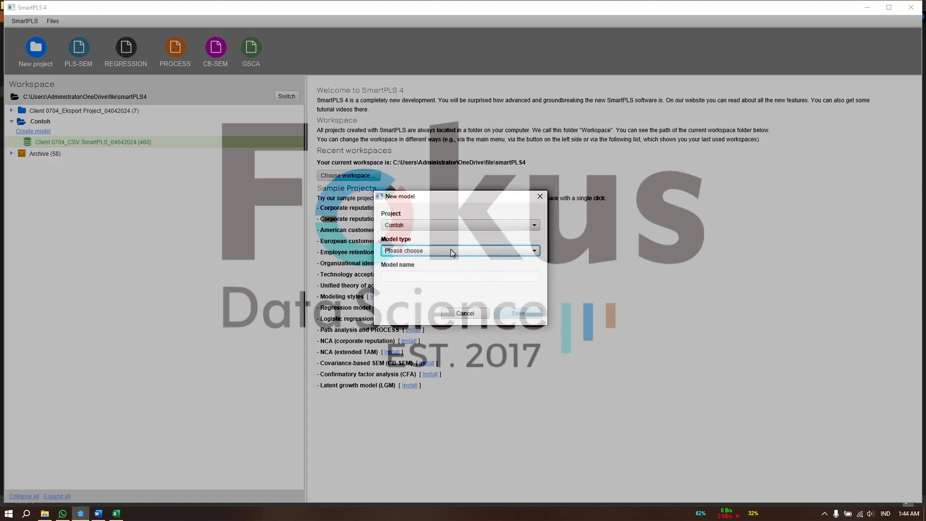
{"action": "left_click", "coordinate": [404, 250]}
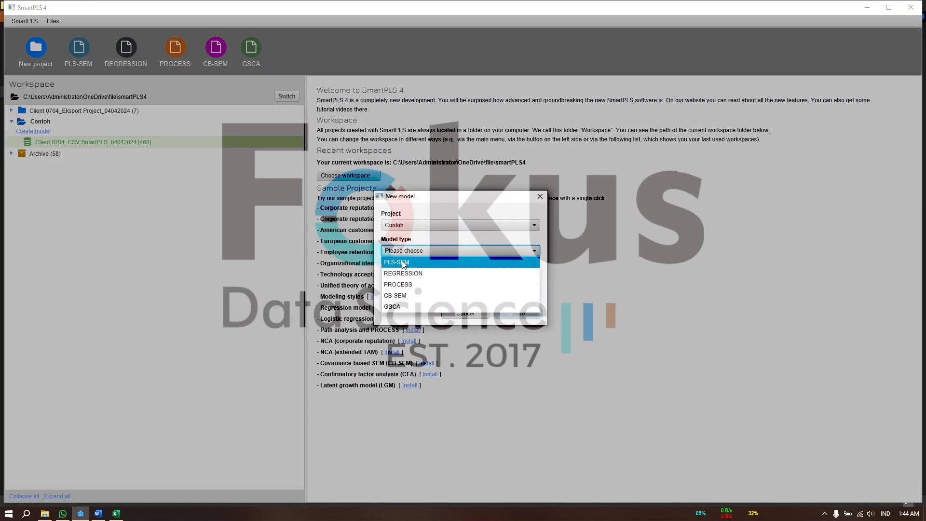
{"action": "left_click", "coordinate": [404, 260]}
{"action": "left_click", "coordinate": [400, 275]}
{"action": "type", "text": "co"}
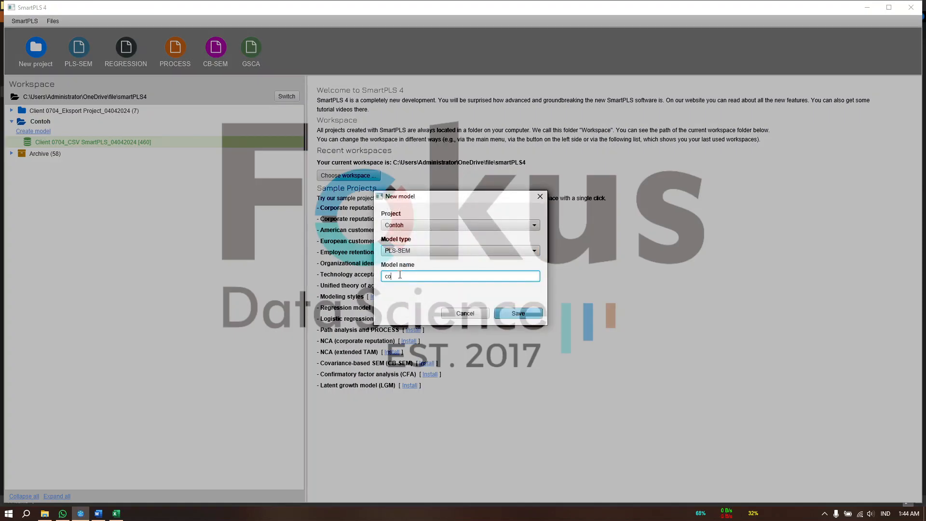
{"action": "type", "text": "ntoh"}
{"action": "left_click", "coordinate": [524, 318]}
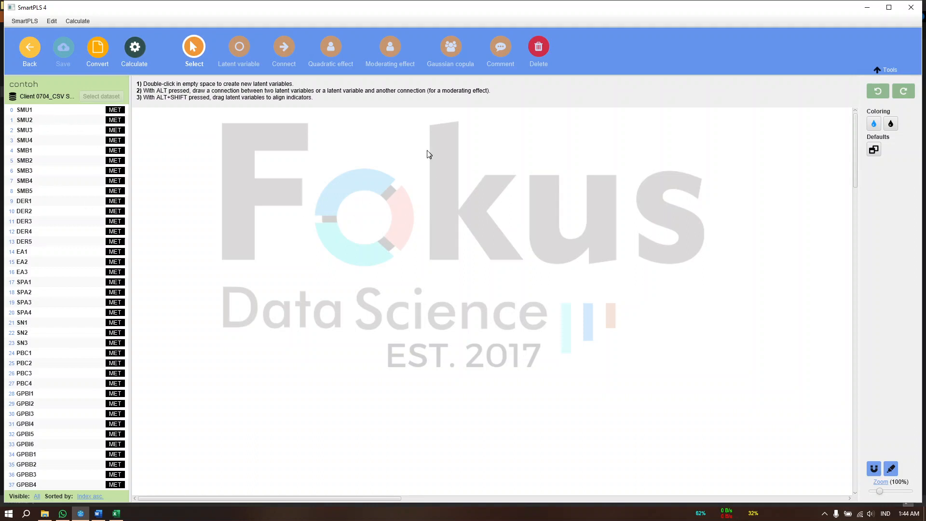
Create one latent variable from indicators SMU1 to SMU4 and another named SMB from SMB1 to SMB5
{"action": "left_click", "coordinate": [44, 110]}
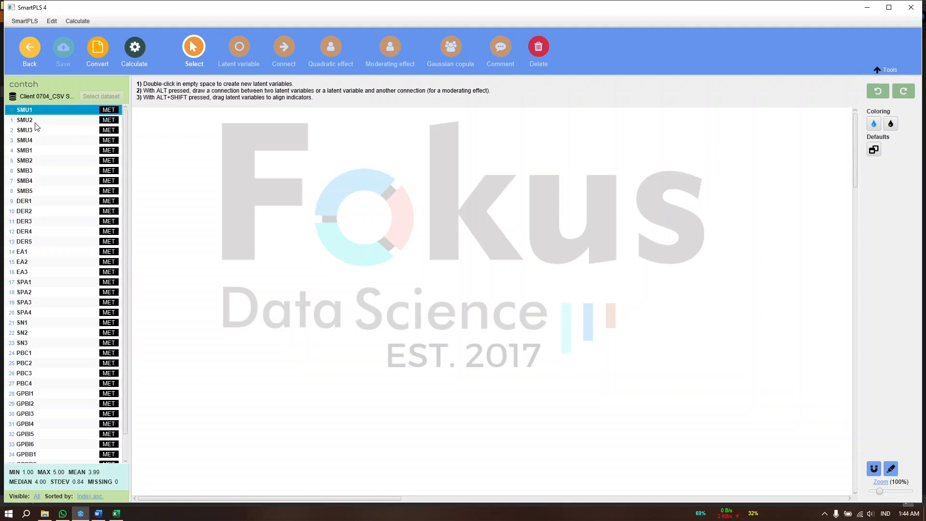
{"action": "left_click", "coordinate": [41, 145], "text": "shift"}
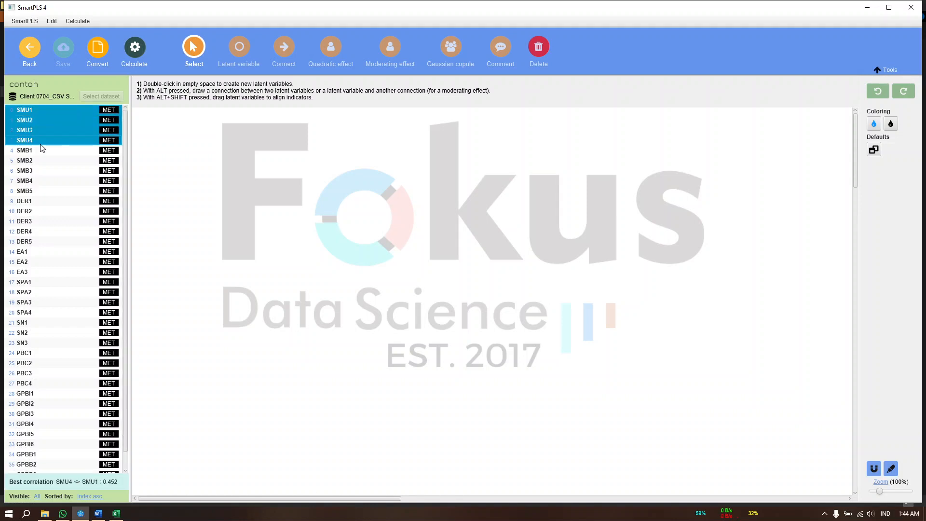
{"action": "left_click_drag", "start_coordinate": [43, 140], "coordinate": [332, 197]}
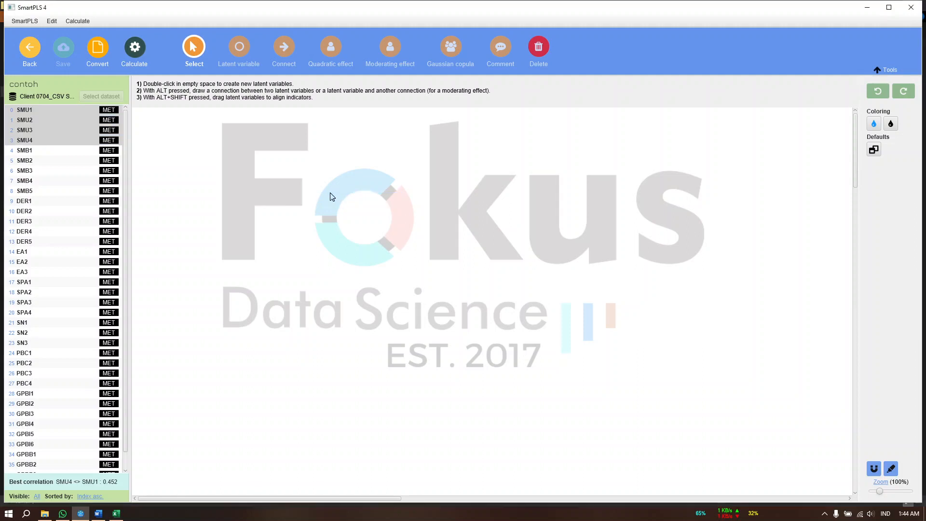
{"action": "left_click", "coordinate": [64, 150]}
{"action": "left_click", "coordinate": [67, 191], "text": "shift"}
{"action": "left_click_drag", "start_coordinate": [74, 177], "coordinate": [297, 256]}
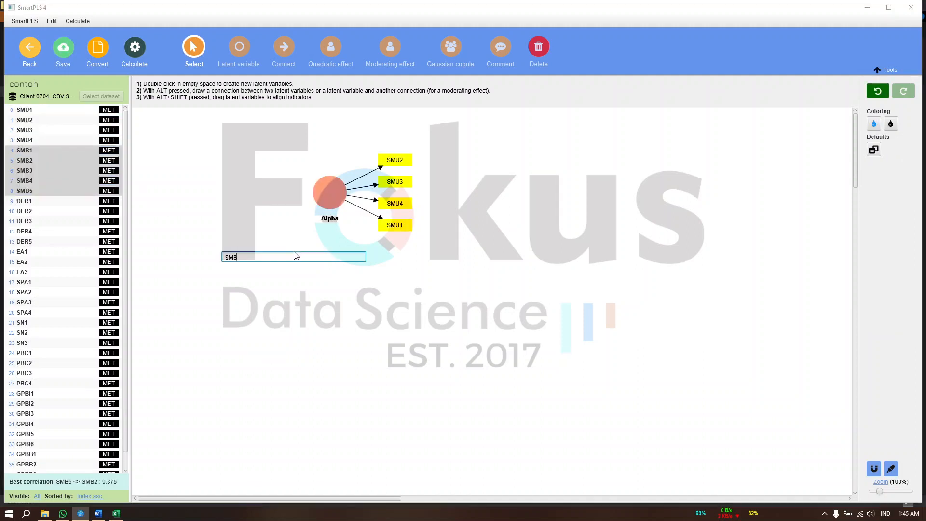
{"action": "key", "text": "Return"}
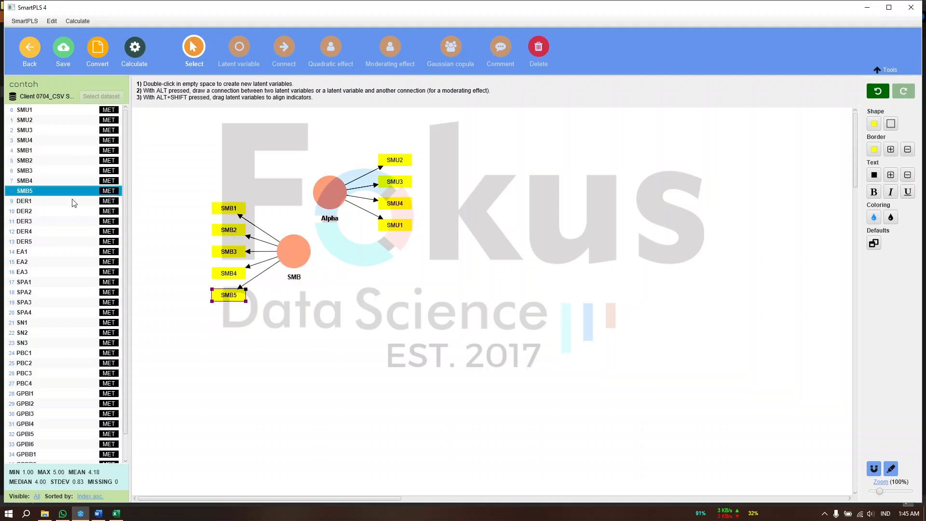
Add latent variable DER with indicators DER1 to DER5 and latent variable EA with EA1 to EA3
{"action": "left_click", "coordinate": [73, 200]}
{"action": "left_click", "coordinate": [64, 242], "text": "shift"}
{"action": "left_click_drag", "start_coordinate": [266, 260], "coordinate": [440, 276]}
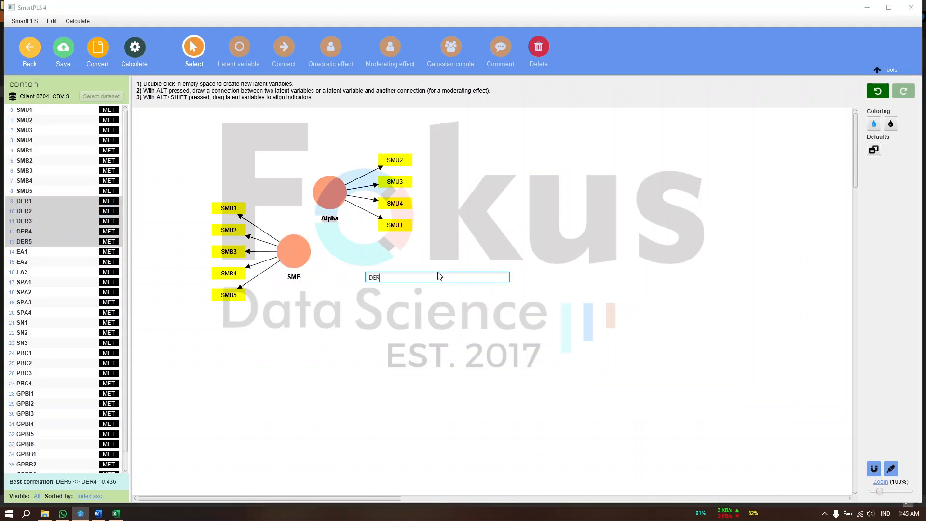
{"action": "key", "text": "Return"}
{"action": "left_click", "coordinate": [57, 251]}
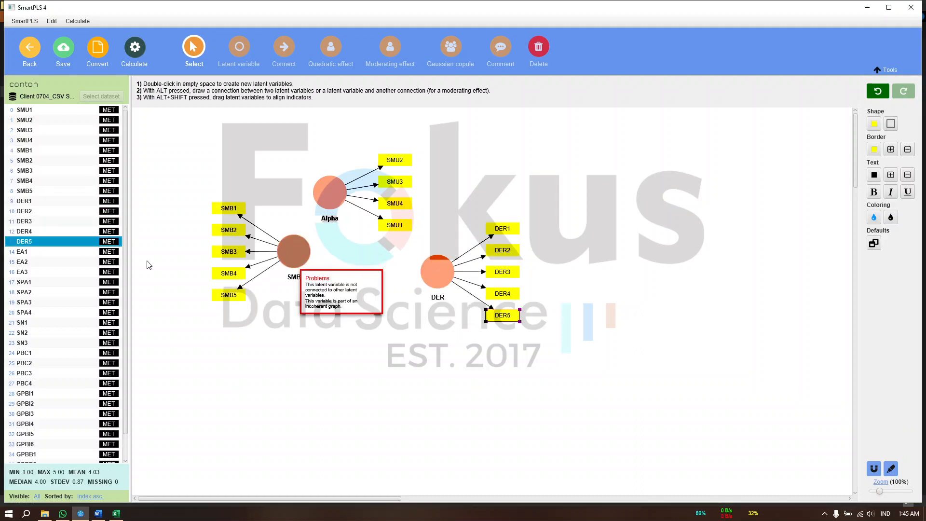
{"action": "left_click", "coordinate": [65, 272], "text": "shift"}
{"action": "left_click_drag", "start_coordinate": [54, 259], "coordinate": [357, 316]}
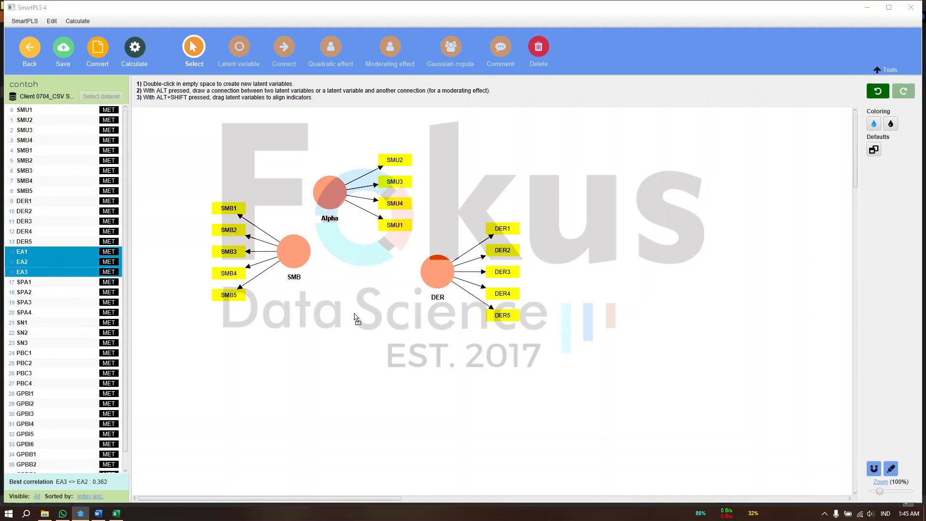
{"action": "key", "text": "Return"}
Add latent variable SPA with indicators SPA1 to SPA4 and latent variable SN with SN1 to SN3
{"action": "left_click", "coordinate": [57, 280]}
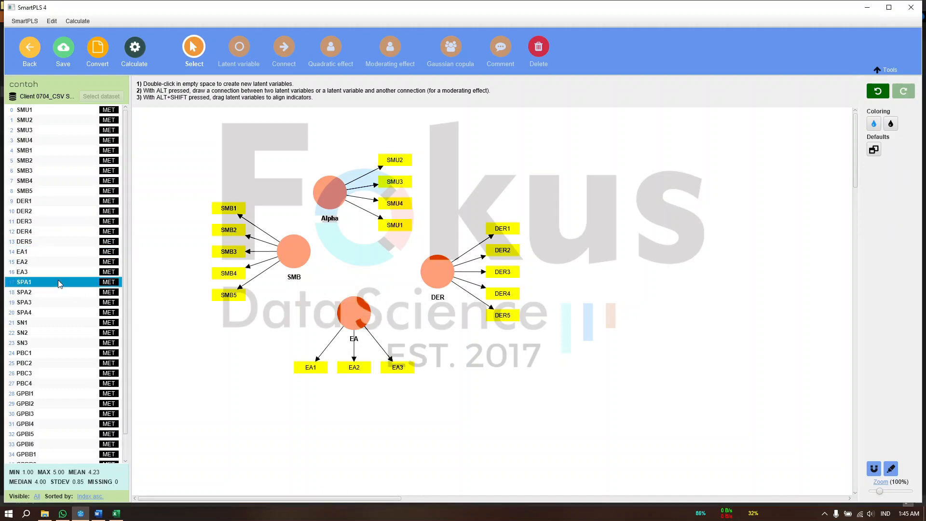
{"action": "left_click", "coordinate": [54, 311], "text": "shift"}
{"action": "left_click_drag", "start_coordinate": [54, 311], "coordinate": [548, 381]}
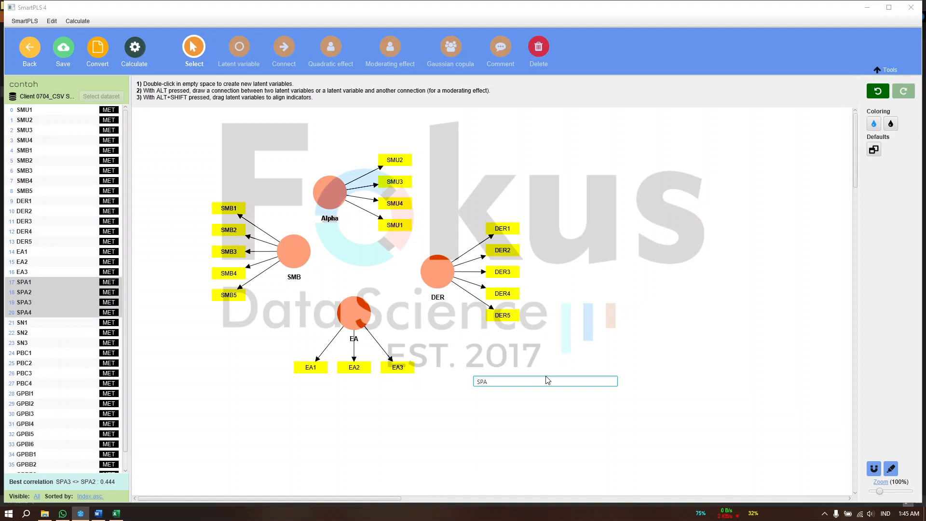
{"action": "key", "text": "Return"}
{"action": "left_click", "coordinate": [58, 323]}
{"action": "left_click", "coordinate": [53, 343], "text": "shift"}
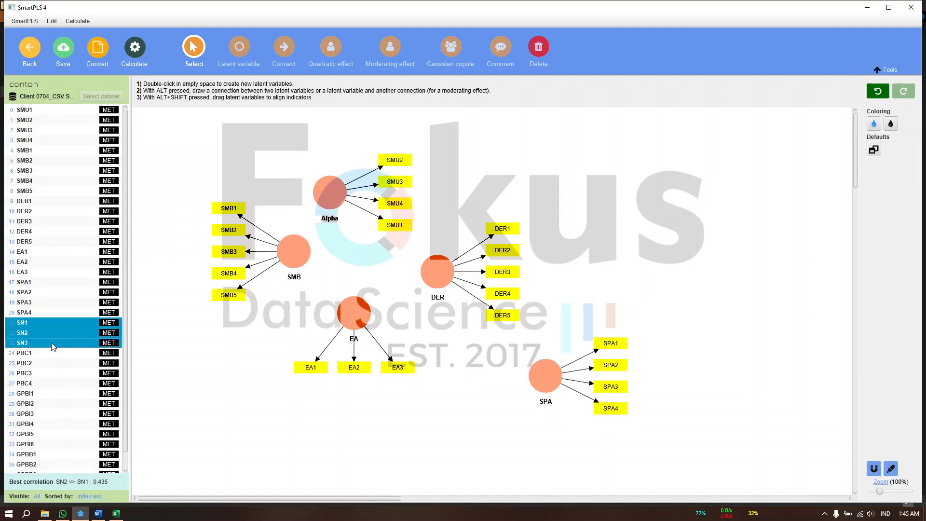
{"action": "left_click_drag", "start_coordinate": [452, 337], "coordinate": [624, 230]}
{"action": "key", "text": "Return"}
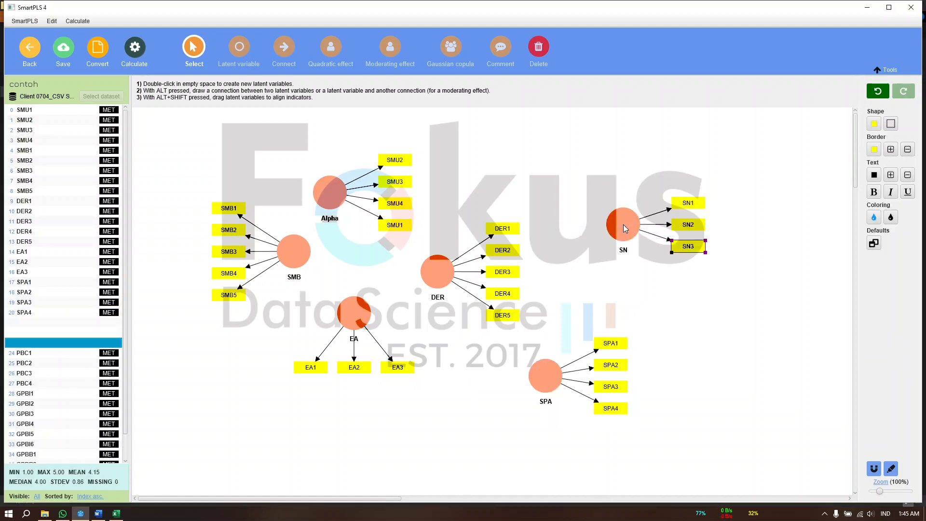
Add latent variable PBC with indicators PBC1 to PBC4 above the DER and SN constructs
{"action": "left_click", "coordinate": [39, 355]}
{"action": "left_click", "coordinate": [51, 384], "text": "shift"}
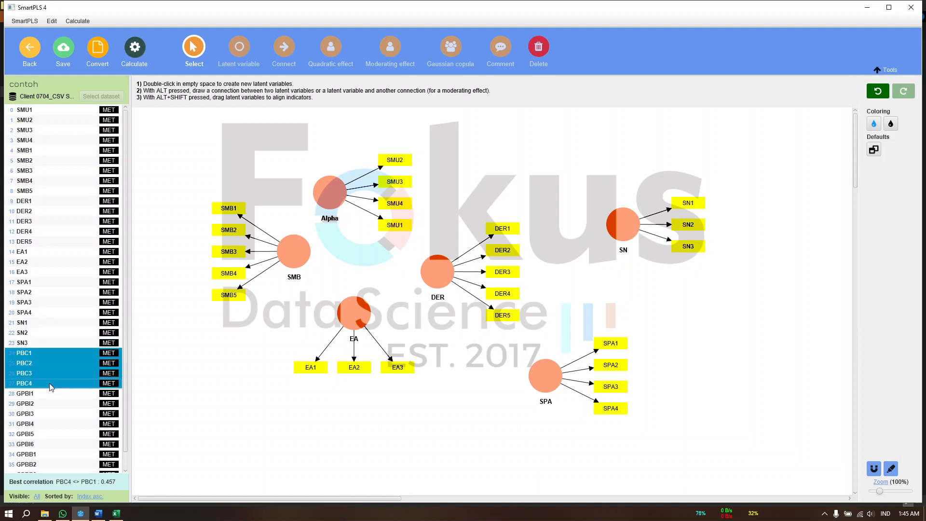
{"action": "left_click_drag", "start_coordinate": [95, 370], "coordinate": [554, 183]}
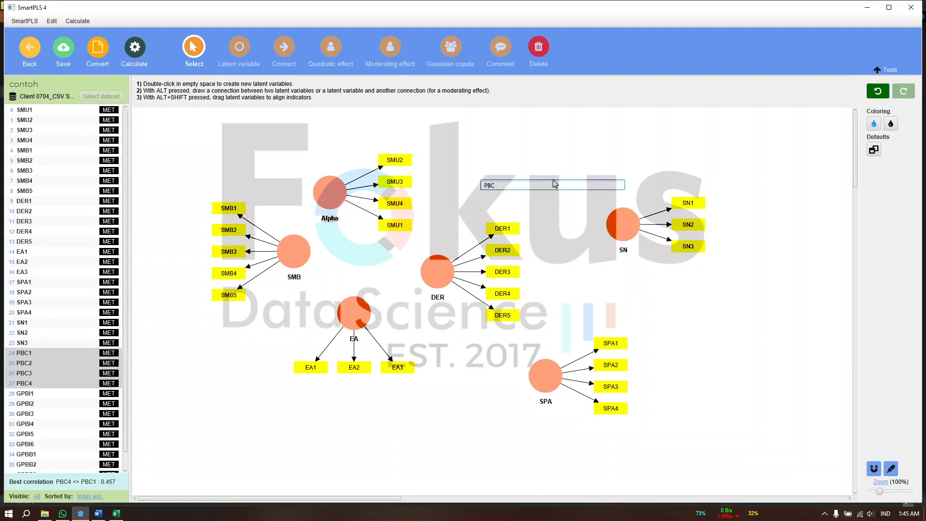
{"action": "key", "text": "Return"}
Add latent variable GPBI with indicators GPBI1 to GPBI6 below and beside the SMB construct
{"action": "left_click", "coordinate": [42, 393]}
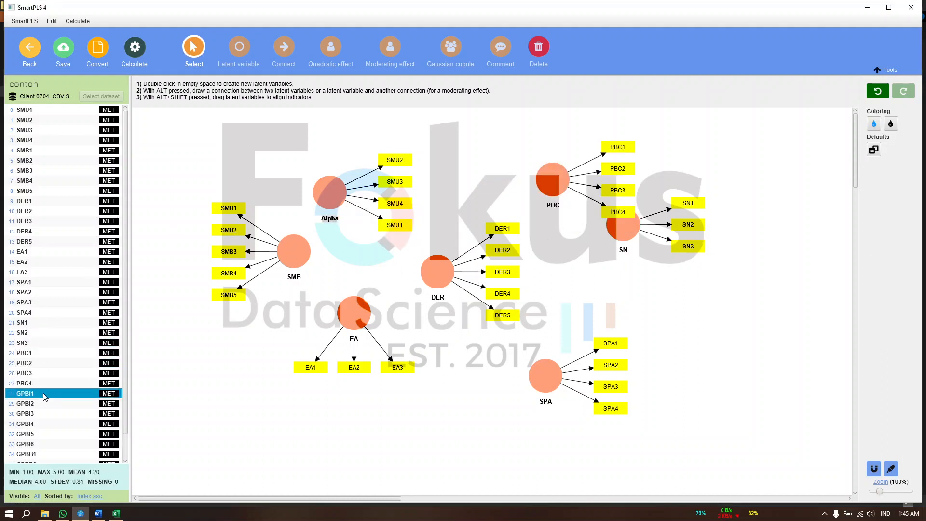
{"action": "scroll", "coordinate": [44, 395], "scroll_direction": "down", "scroll_amount": 1}
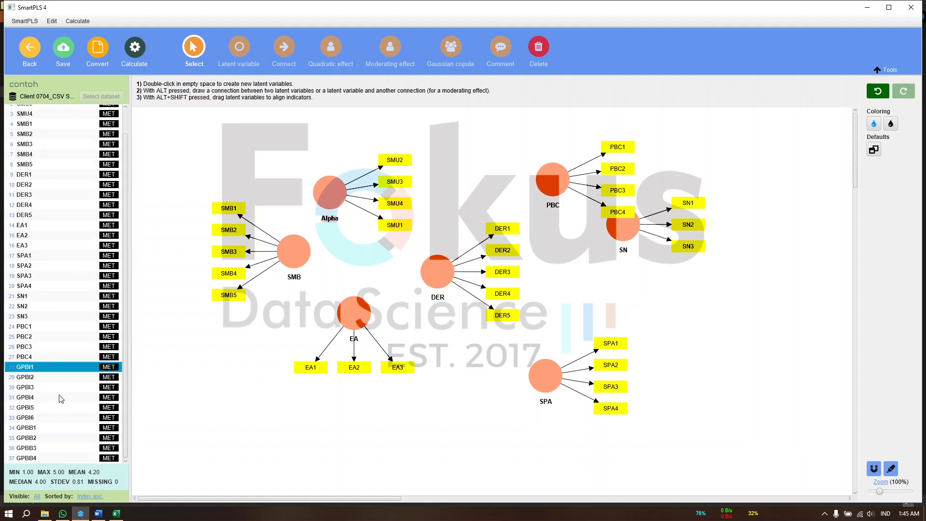
{"action": "left_click", "coordinate": [46, 419]}
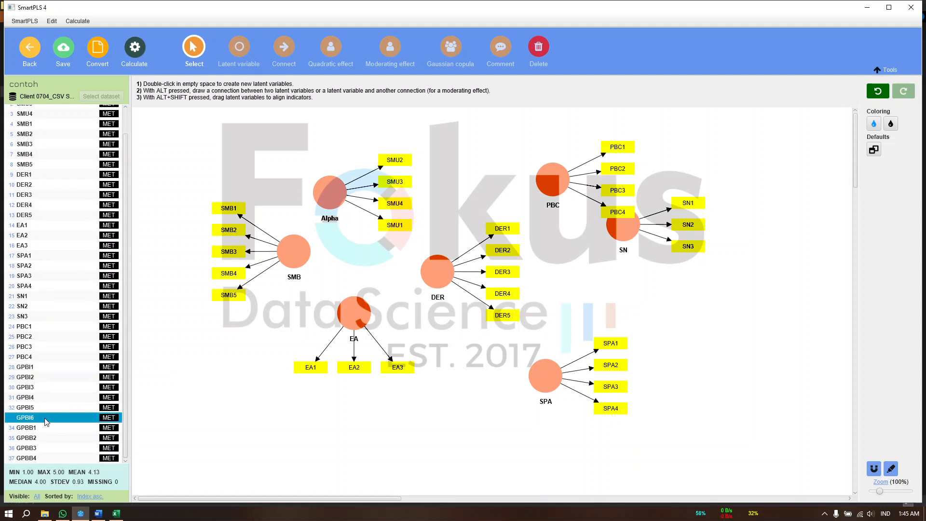
{"action": "left_click", "coordinate": [58, 366]}
{"action": "left_click", "coordinate": [45, 415], "text": "shift"}
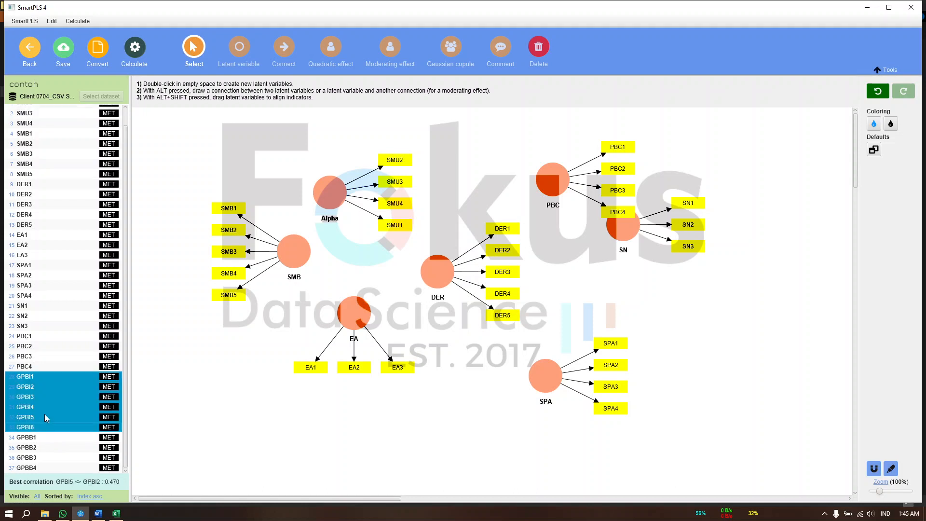
{"action": "left_click_drag", "start_coordinate": [41, 410], "coordinate": [208, 360]}
{"action": "key", "text": "Return"}
Add latent variable GPBB with indicators GPBB1 to GPBB4 below the EA construct
{"action": "left_click", "coordinate": [61, 428]}
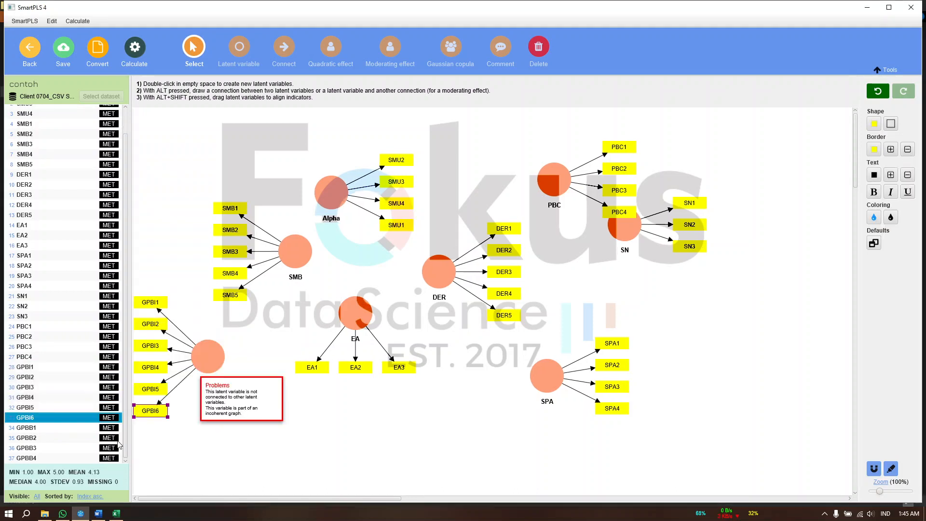
{"action": "left_click", "coordinate": [67, 461], "text": "shift"}
{"action": "left_click_drag", "start_coordinate": [57, 458], "coordinate": [310, 431]}
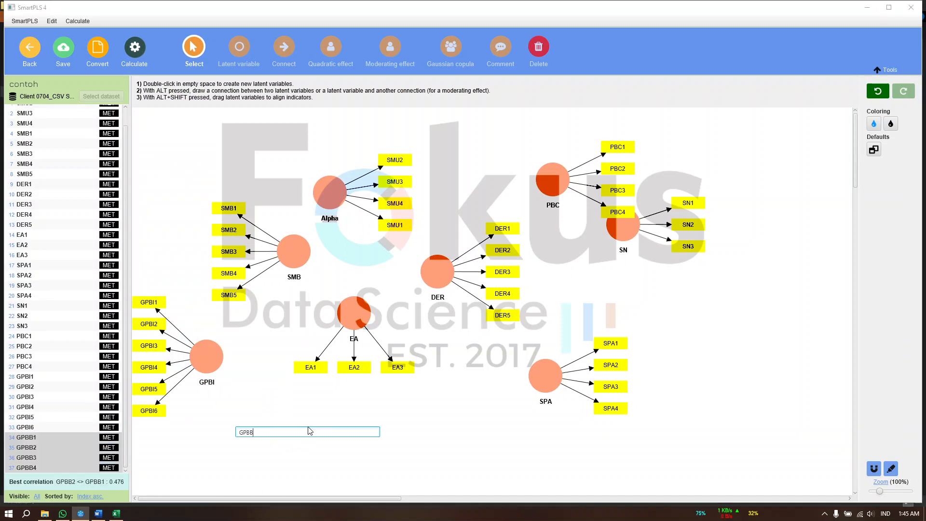
{"action": "key", "text": "Return"}
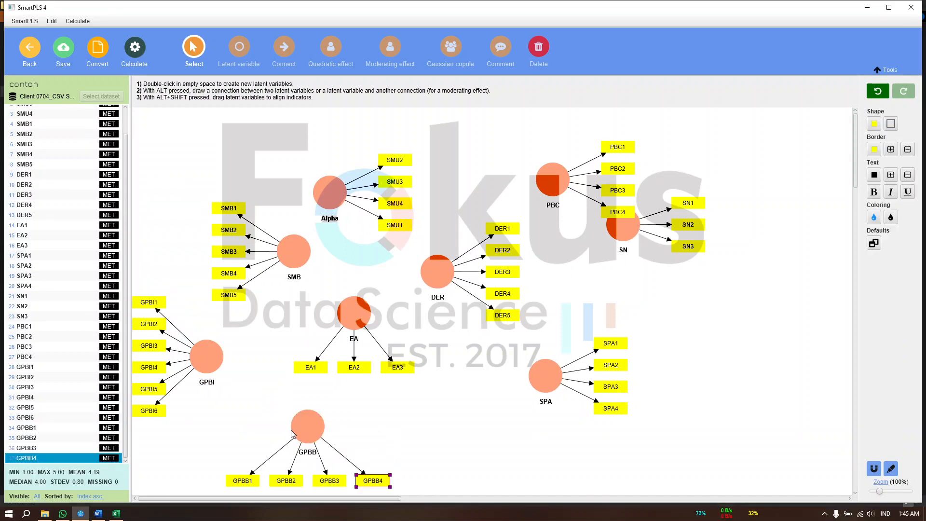
Reposition the constructs: move GPBB beyond SPA, nudge PBC slightly upward and shift GPBI closer to EA
{"action": "left_click_drag", "start_coordinate": [308, 425], "coordinate": [716, 343]}
{"action": "left_click_drag", "start_coordinate": [555, 186], "coordinate": [553, 179]}
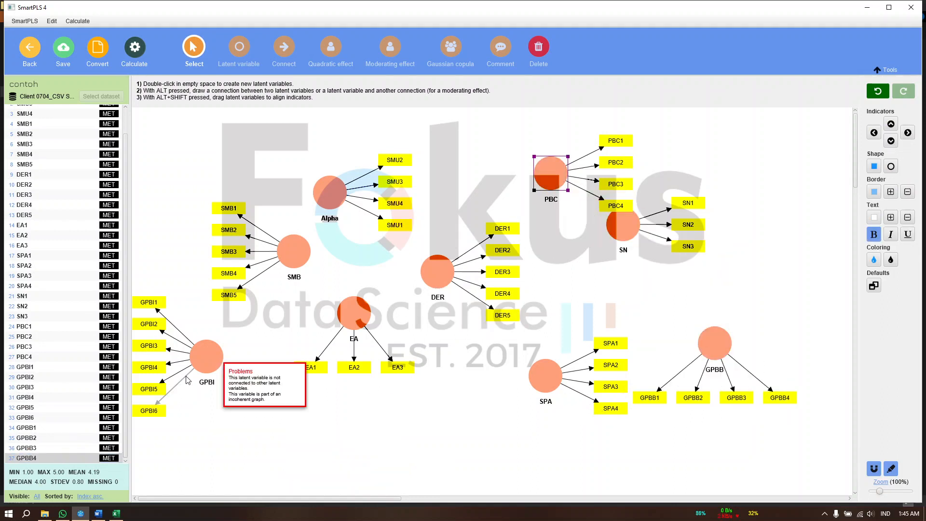
{"action": "left_click_drag", "start_coordinate": [201, 372], "coordinate": [235, 377]}
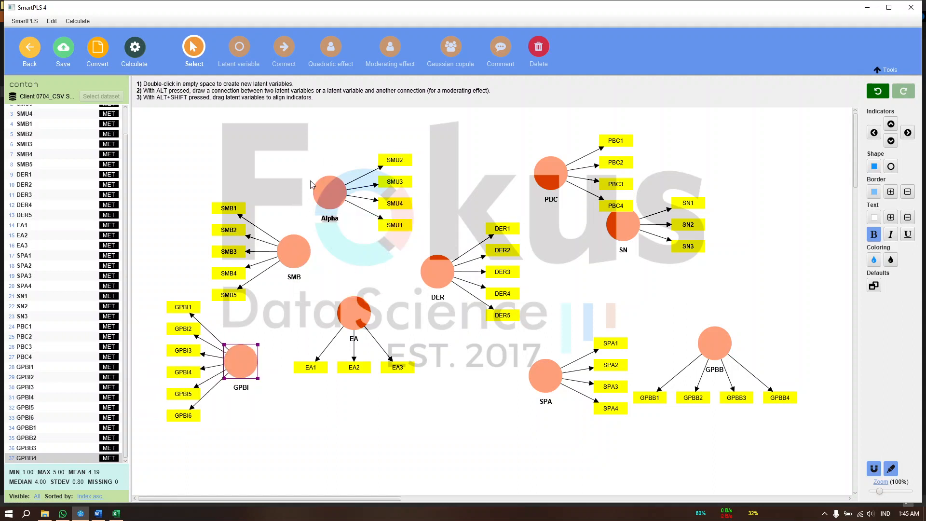
{"action": "scroll", "coordinate": [126, 150], "scroll_direction": "up", "scroll_amount": 3}
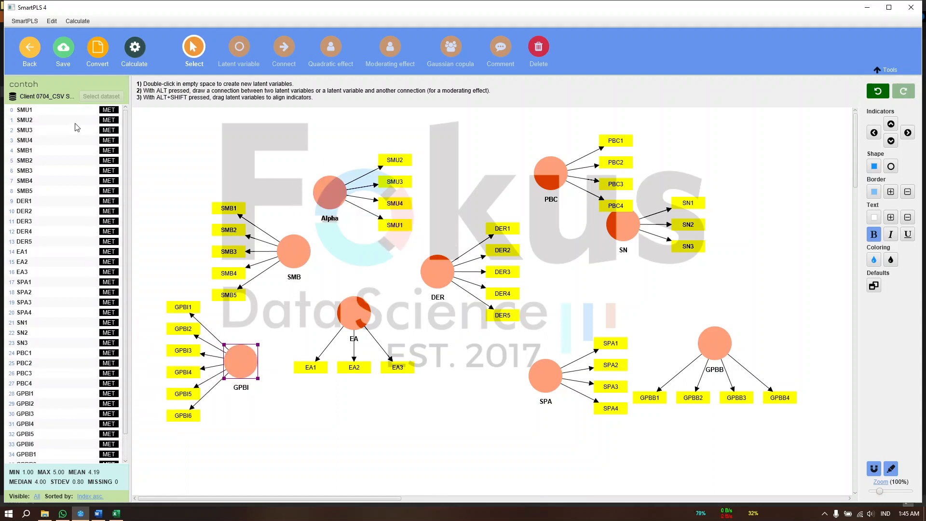
Move the Alpha construct slightly upward, and copy the Social Media Usage heading from the data sheet in Excel
{"action": "left_click", "coordinate": [309, 147]}
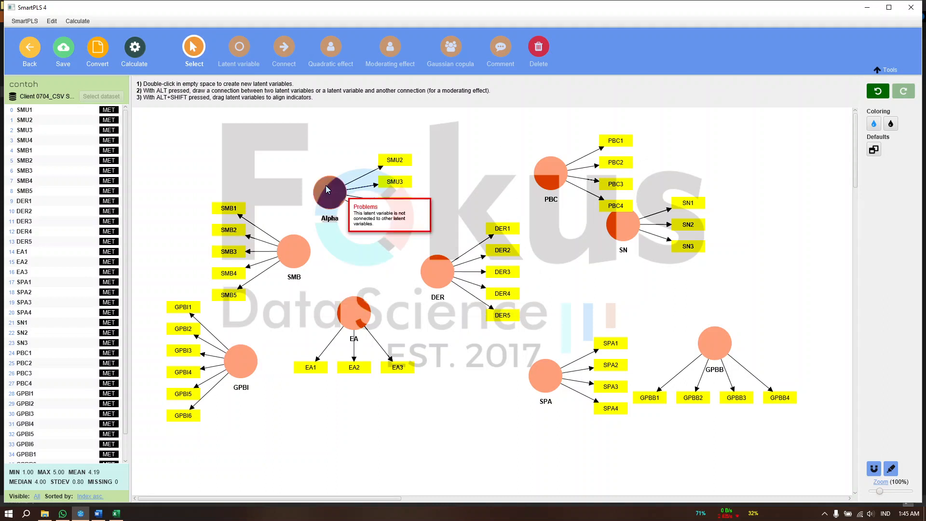
{"action": "left_click_drag", "start_coordinate": [331, 196], "coordinate": [336, 177]}
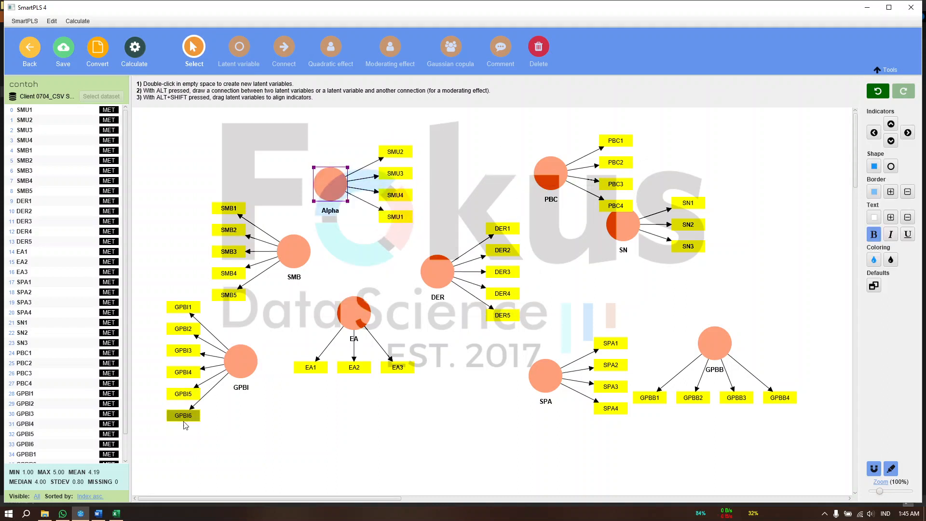
{"action": "left_click", "coordinate": [116, 513]}
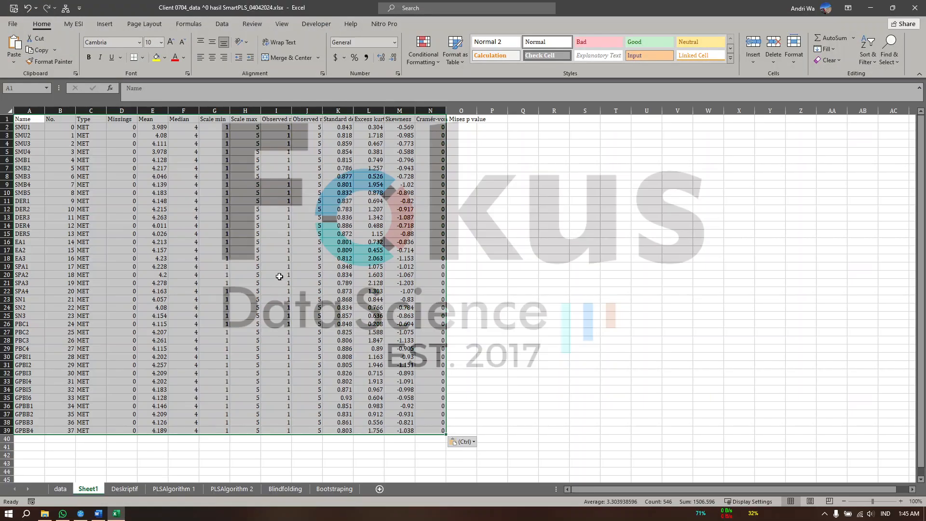
{"action": "left_click", "coordinate": [59, 489]}
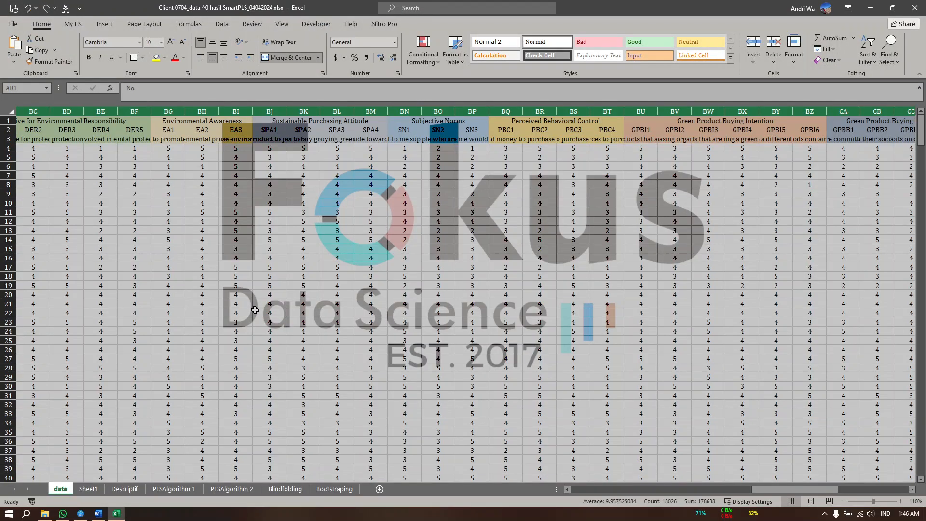
{"action": "scroll", "coordinate": [219, 259], "scroll_direction": "right", "scroll_amount": 5}
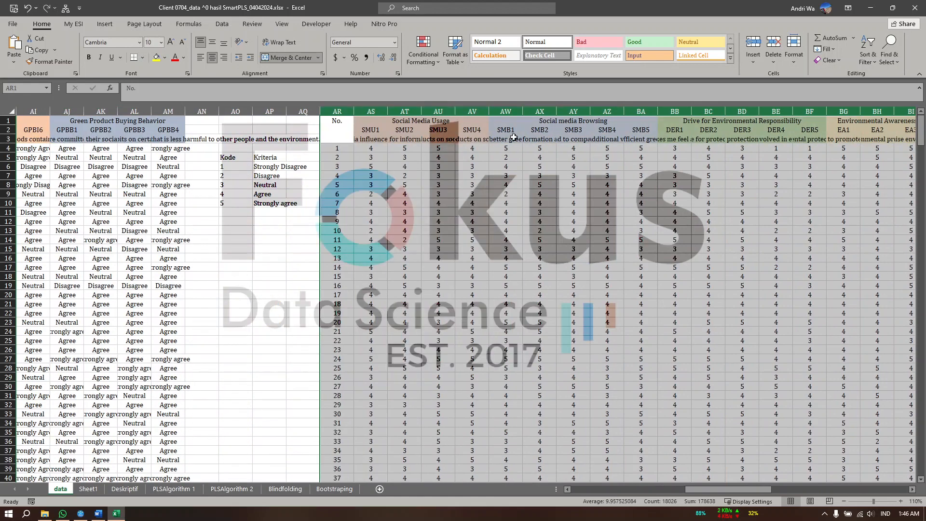
{"action": "left_click", "coordinate": [392, 119]}
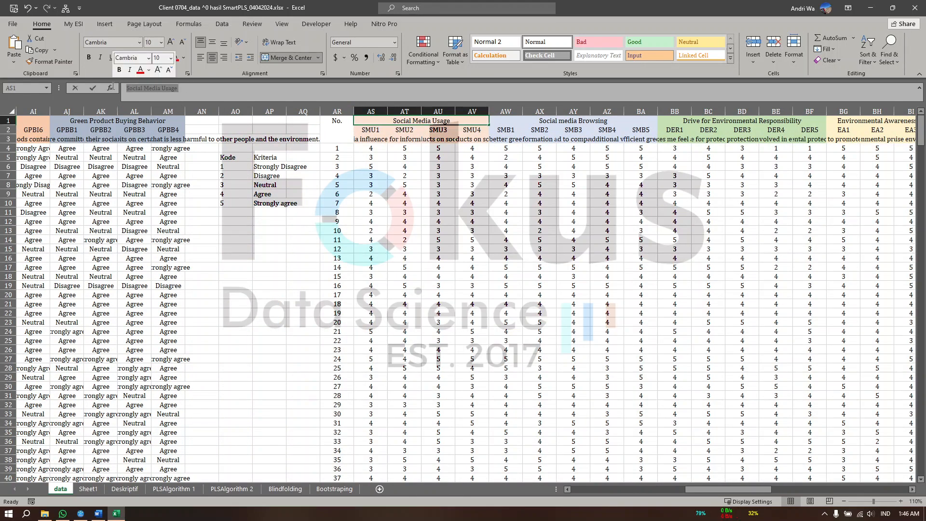
Switch back to SmartPLS and rename the Alpha latent variable as Social Media Usage
{"action": "left_click", "coordinate": [871, 8]}
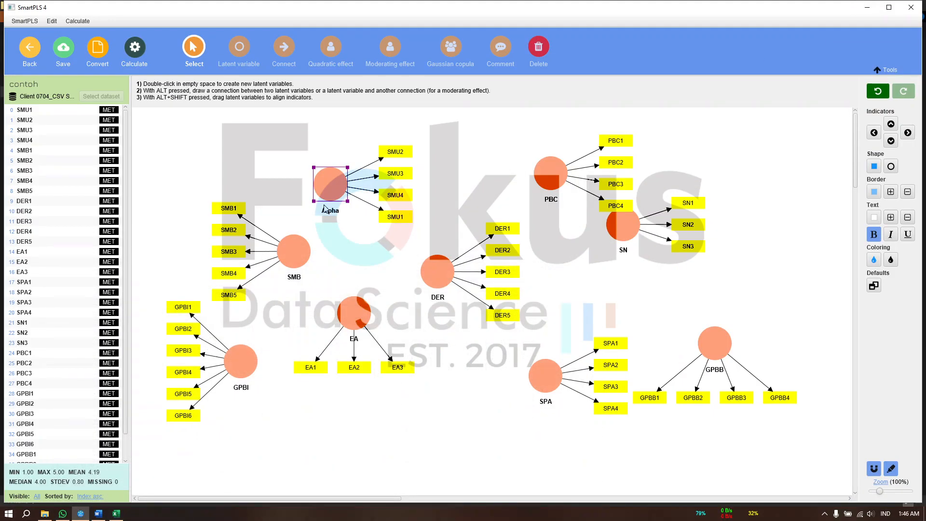
{"action": "mouse_move", "coordinate": [346, 190]}
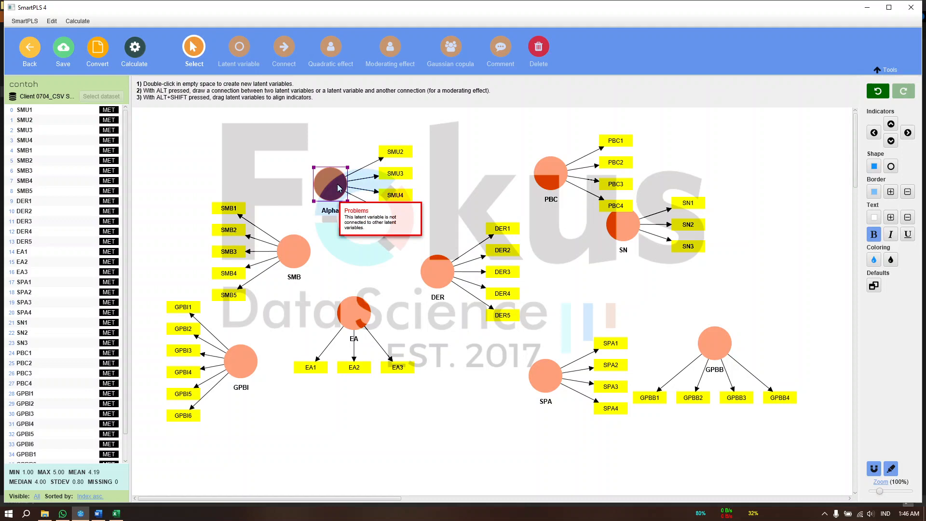
{"action": "double_click", "coordinate": [337, 184]}
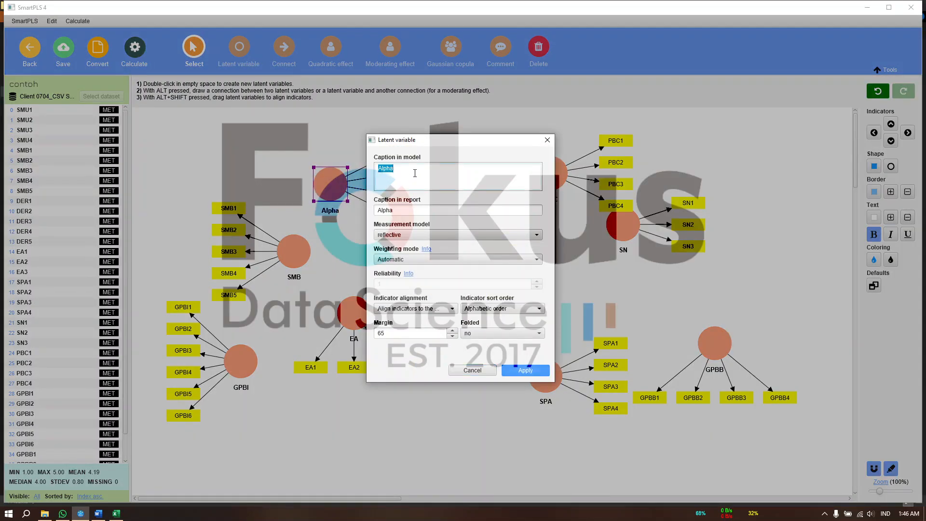
{"action": "type", "text": "Social Media Usage"}
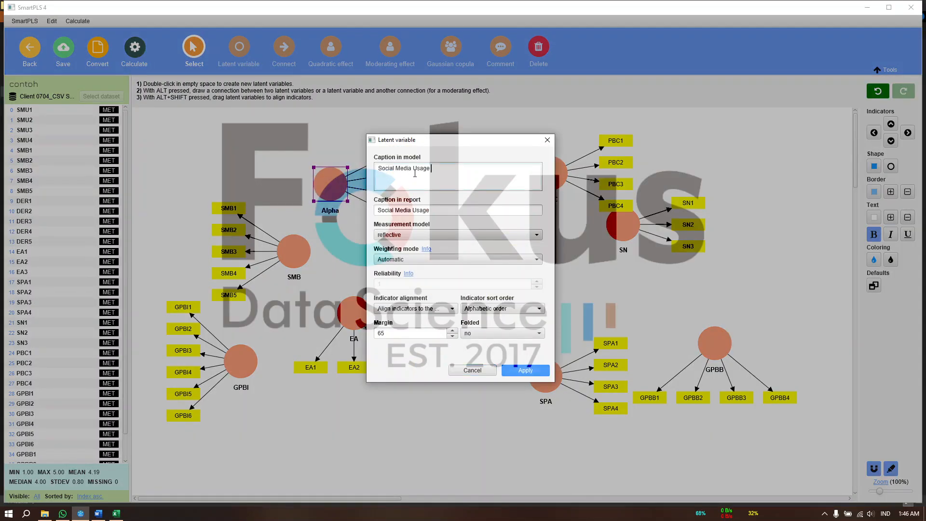
{"action": "left_click", "coordinate": [518, 371]}
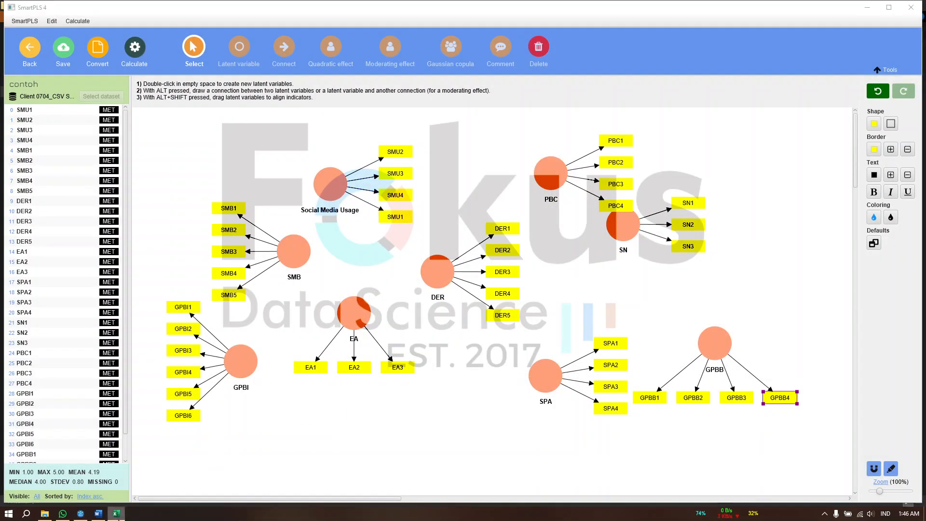
Rename the SMB latent variable as Social media Browsing, copying the name from the heading in the Excel data sheet
{"action": "key", "text": "alt+Tab"}
{"action": "left_click", "coordinate": [597, 121]}
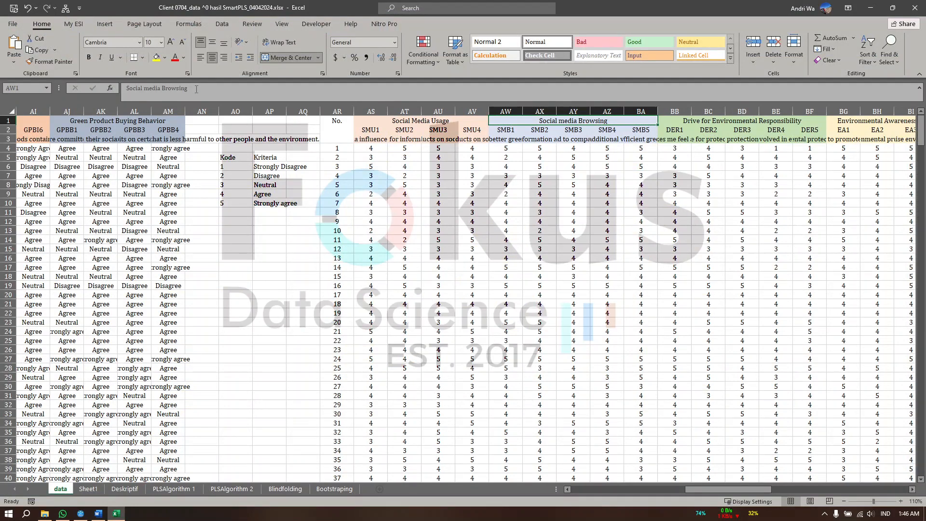
{"action": "left_click_drag", "start_coordinate": [192, 89], "coordinate": [116, 88]}
{"action": "key", "text": "ctrl+c"}
{"action": "key", "text": "alt+Tab"}
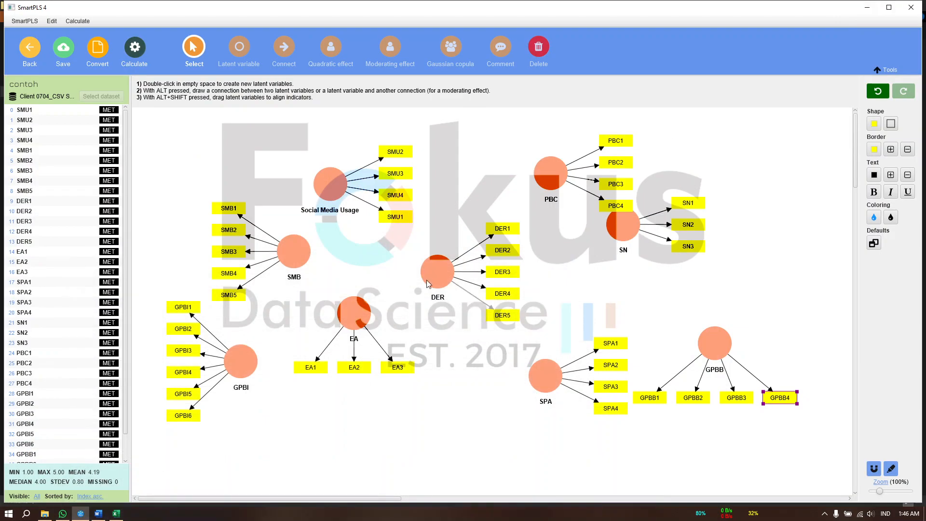
{"action": "double_click", "coordinate": [295, 256]}
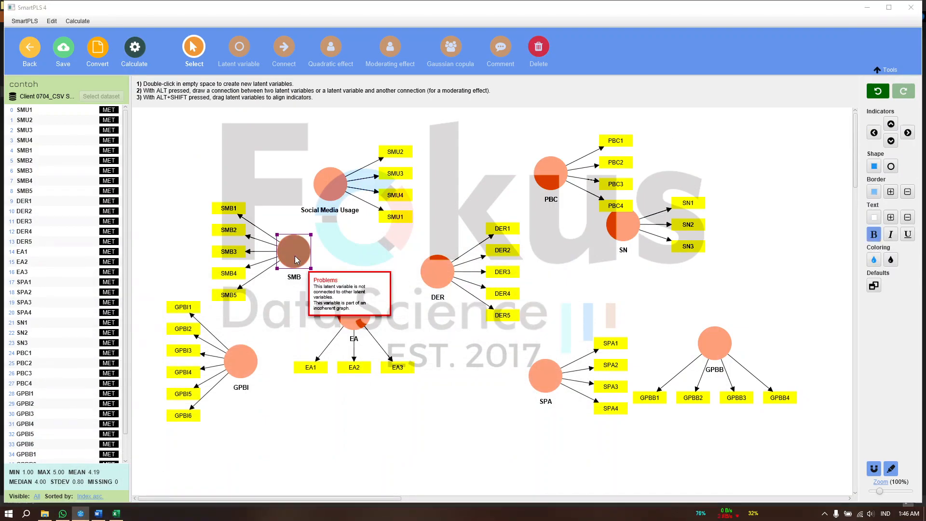
{"action": "key", "text": "ctrl+a"}
{"action": "key", "text": "ctrl+v"}
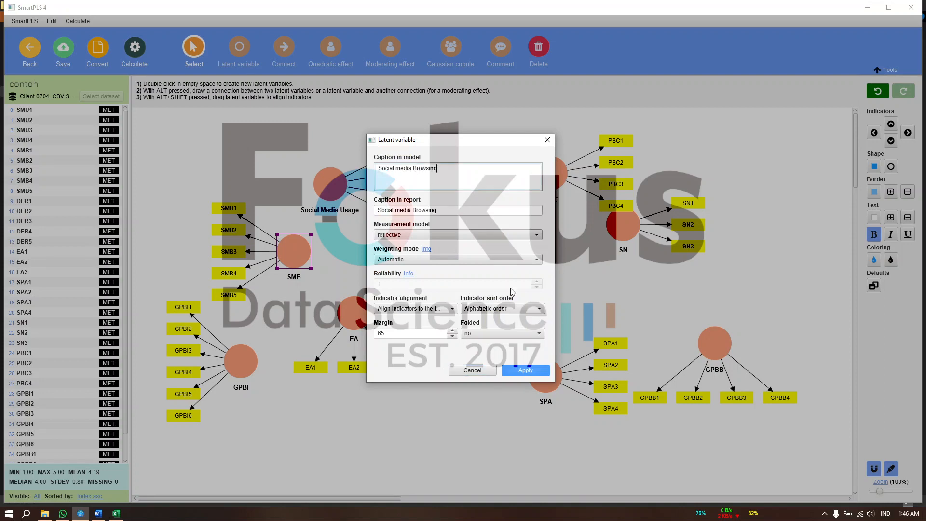
{"action": "left_click", "coordinate": [544, 372]}
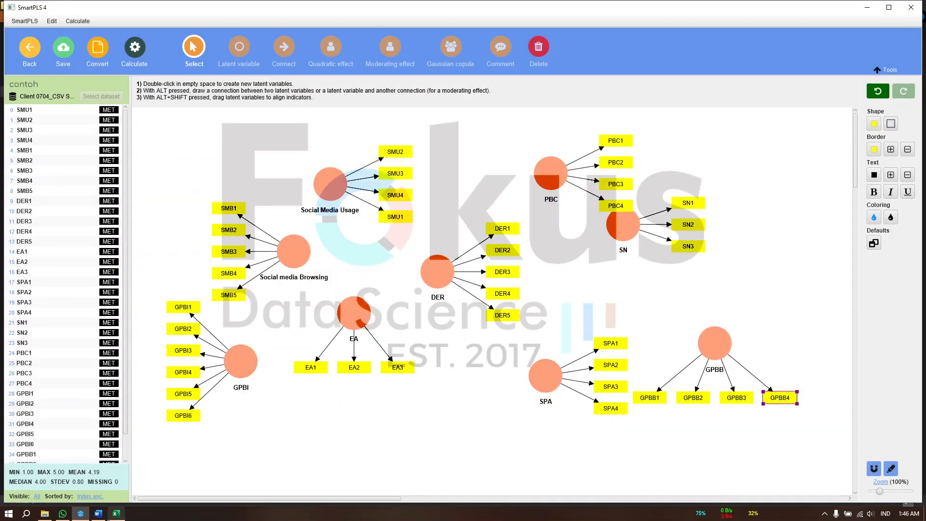
{"action": "left_click", "coordinate": [112, 517]}
{"action": "left_click", "coordinate": [111, 519]}
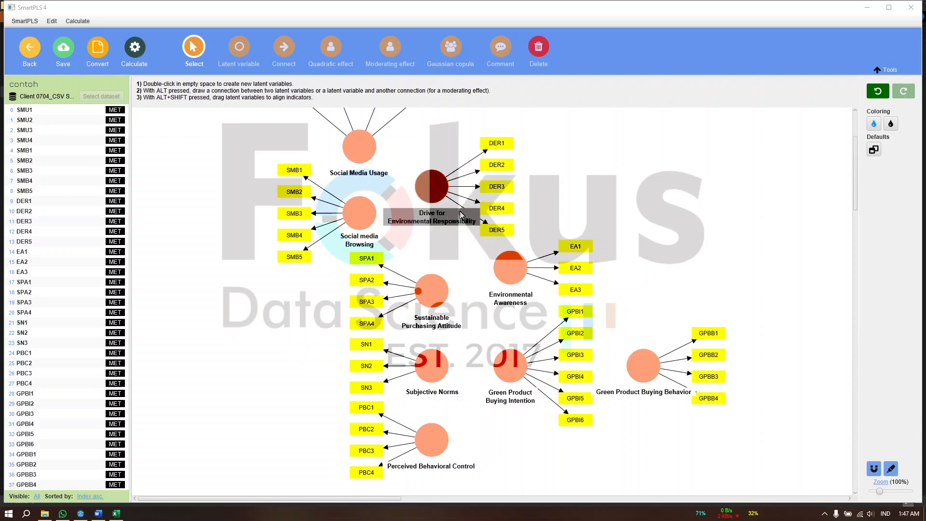
{"action": "scroll", "coordinate": [480, 288], "scroll_direction": "up", "scroll_amount": 3}
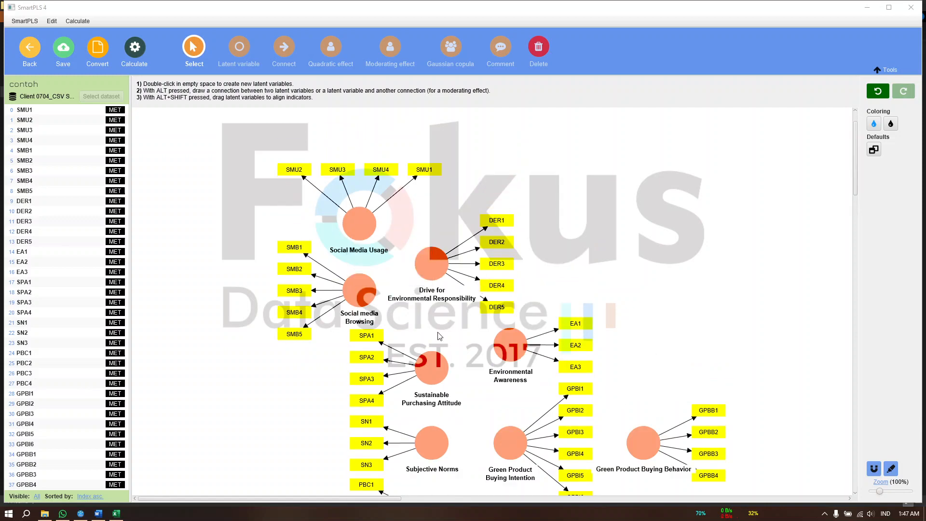
{"action": "scroll", "coordinate": [439, 337], "scroll_direction": "down", "scroll_amount": 3}
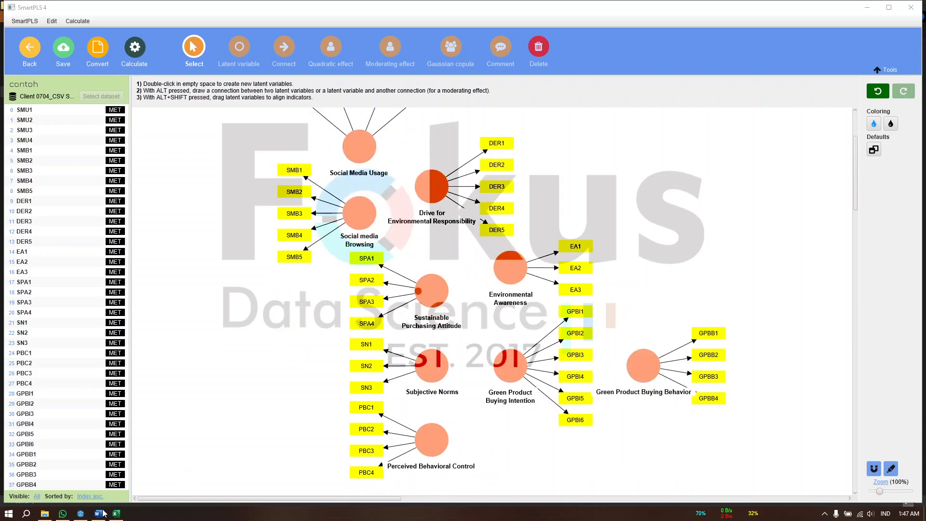
Switch to the Word interpretation document and examine how the constructs are arranged in the Model Penelitian diagram at 150% zoom
{"action": "left_click", "coordinate": [100, 515]}
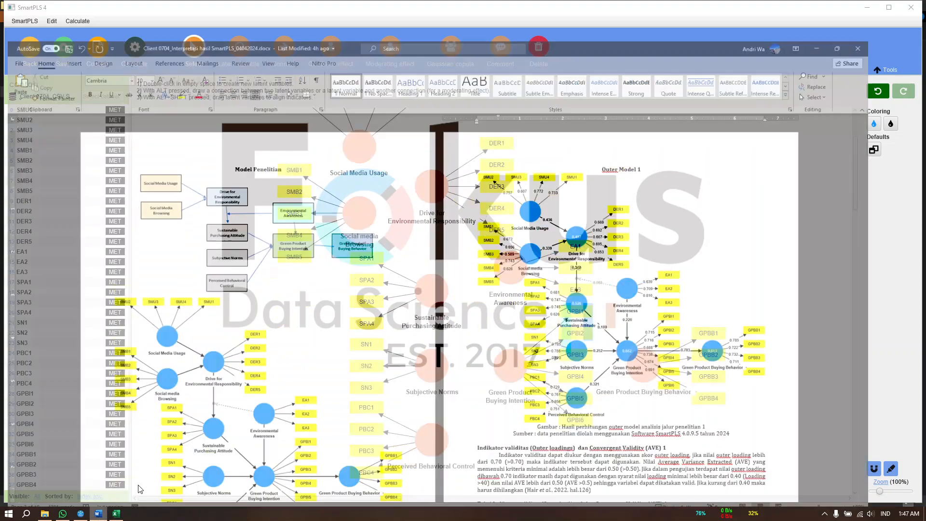
{"action": "left_click", "coordinate": [239, 197]}
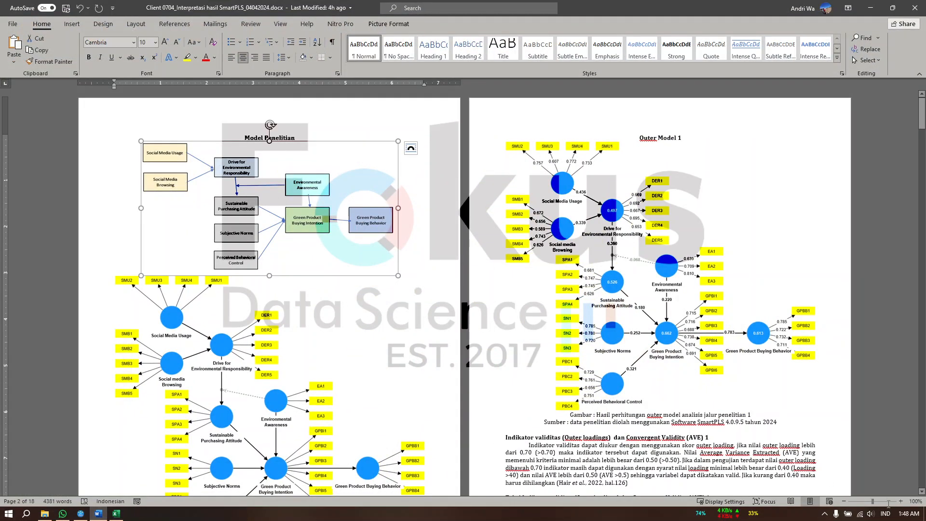
{"action": "left_click", "coordinate": [901, 502]}
{"action": "left_click", "coordinate": [901, 501]}
{"action": "left_click", "coordinate": [901, 502]}
{"action": "left_click", "coordinate": [901, 502]}
{"action": "left_click", "coordinate": [900, 502]}
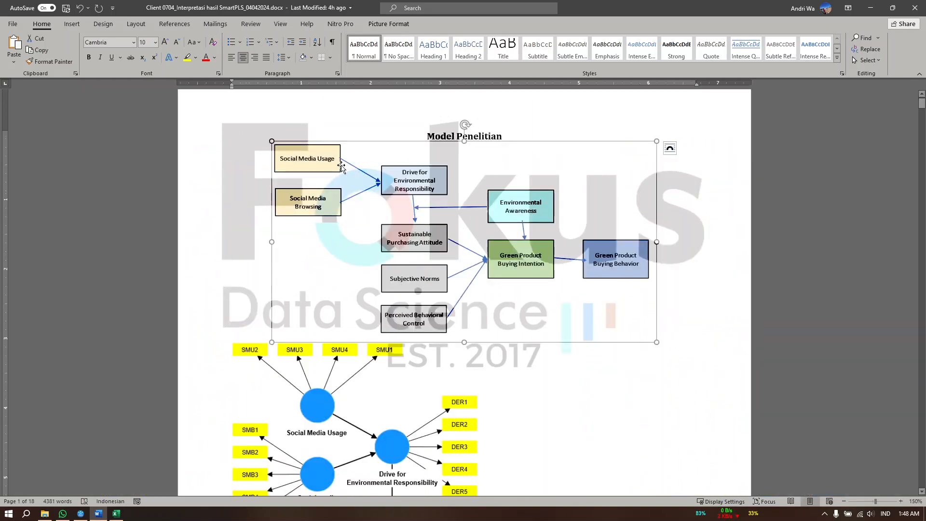
{"action": "left_click", "coordinate": [871, 7]}
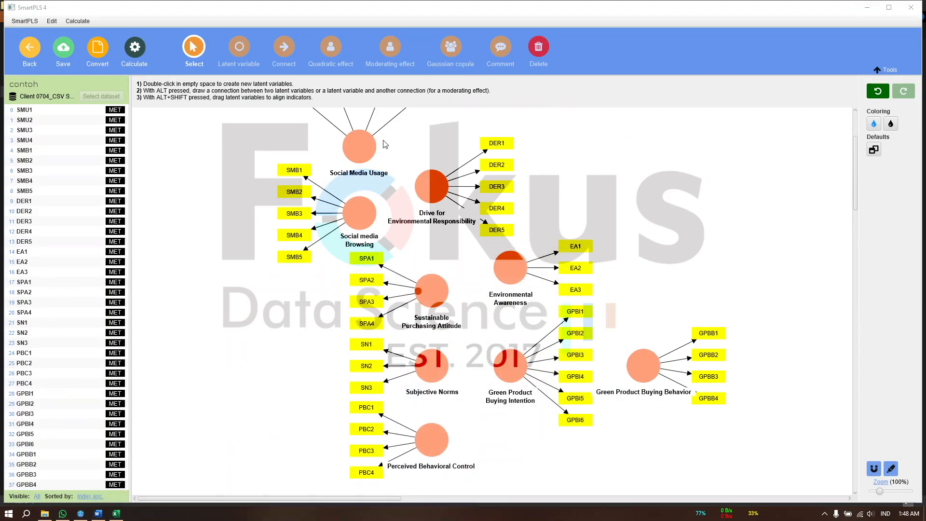
Move Social Media Usage slightly upward and align its indicators above it after trying the other sides
{"action": "left_click_drag", "start_coordinate": [356, 272], "coordinate": [355, 258]}
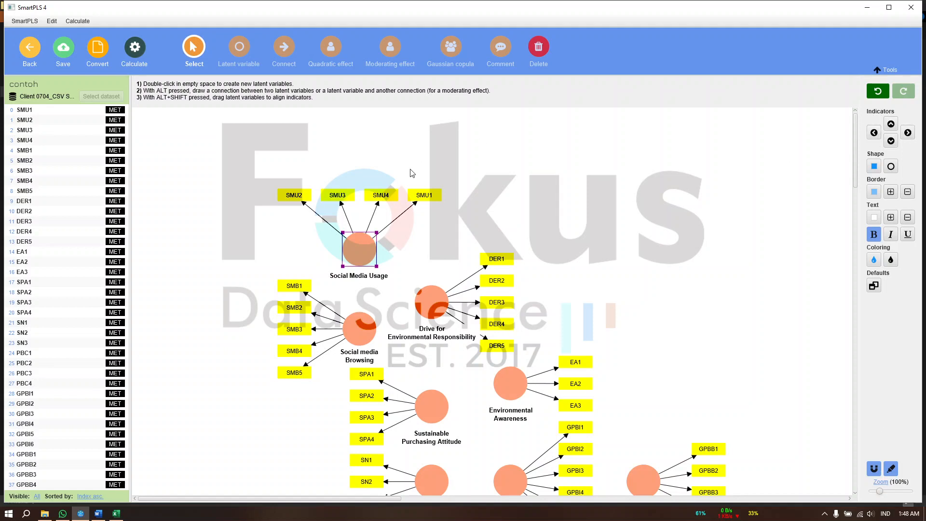
{"action": "left_click", "coordinate": [908, 133]}
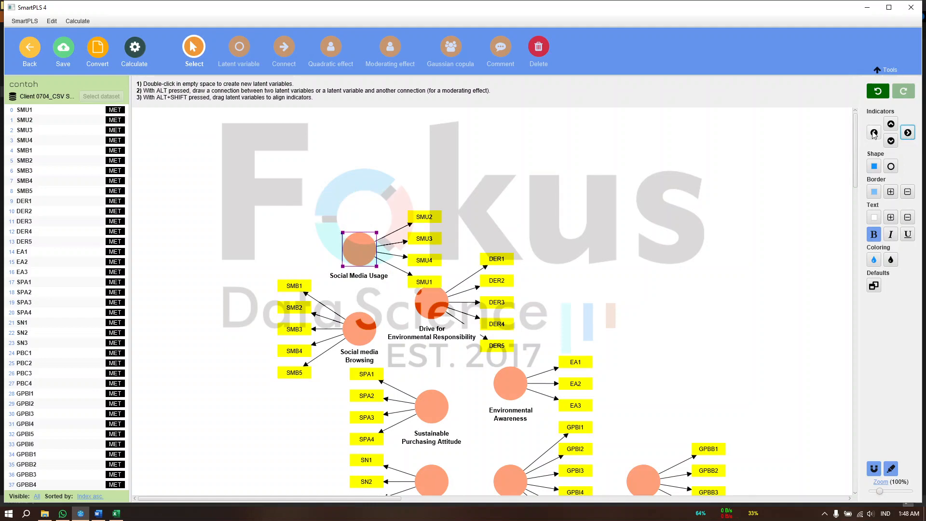
{"action": "left_click", "coordinate": [874, 133]}
{"action": "left_click", "coordinate": [891, 124]}
{"action": "left_click", "coordinate": [622, 161]}
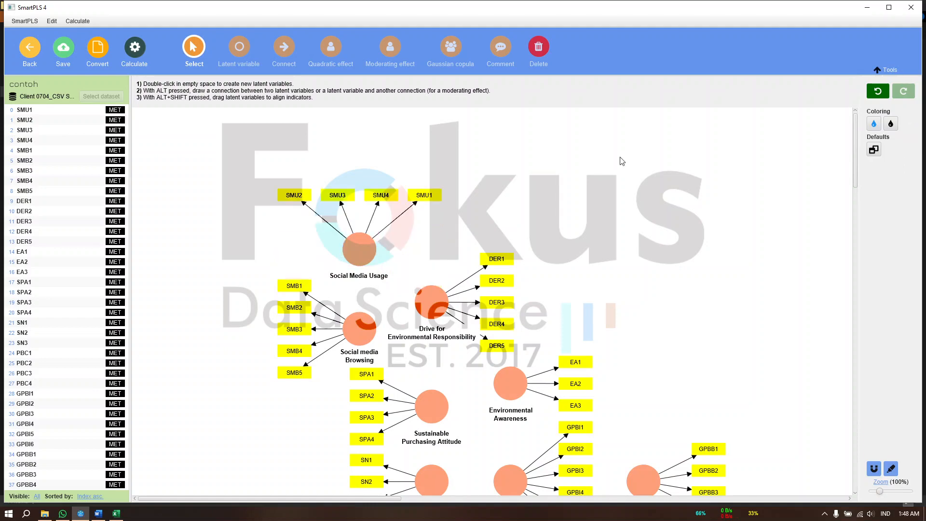
Following Word's research model, connect Social Media Usage and Social media Browsing to Drive for Environmental Responsibility and continue through Sustainable Purchasing Attitude to Green Product Buying Intention
{"action": "scroll", "coordinate": [622, 161], "scroll_direction": "down", "scroll_amount": 4}
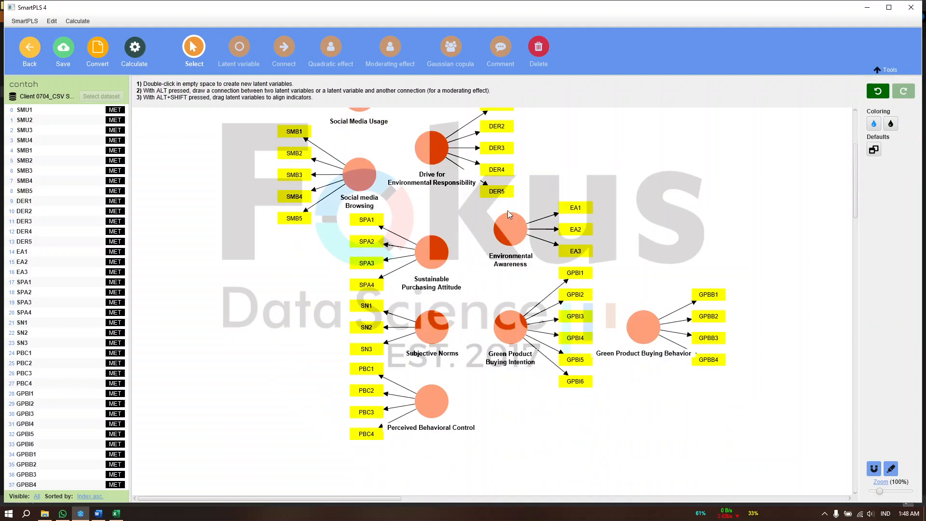
{"action": "scroll", "coordinate": [507, 211], "scroll_direction": "up", "scroll_amount": 2}
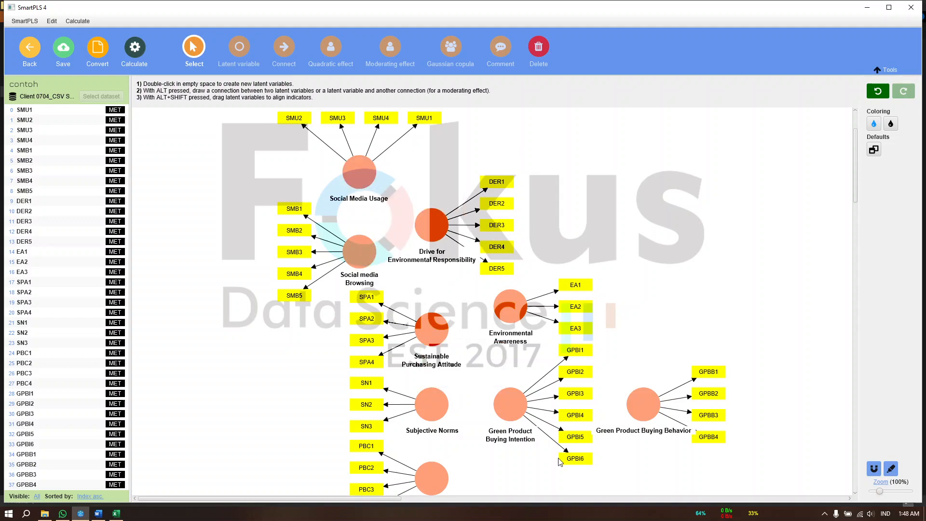
{"action": "left_click", "coordinate": [98, 514]}
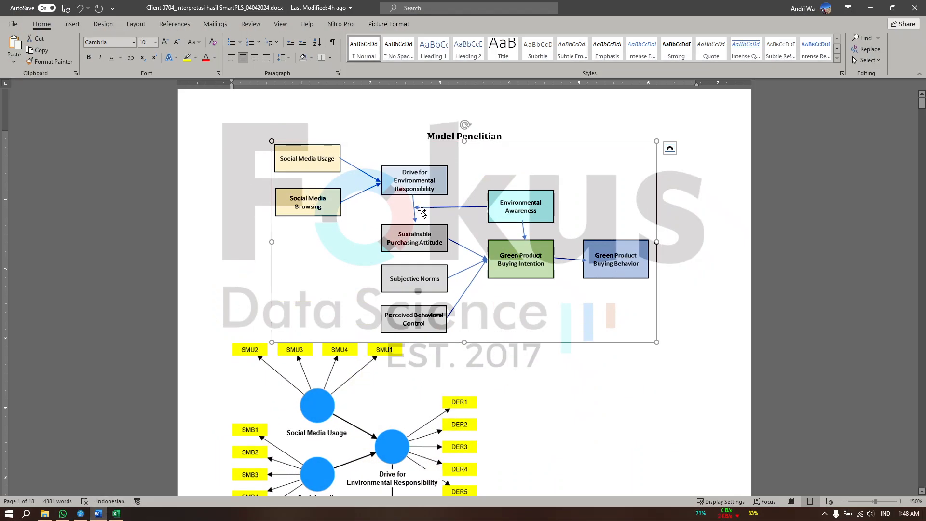
{"action": "left_click", "coordinate": [871, 9]}
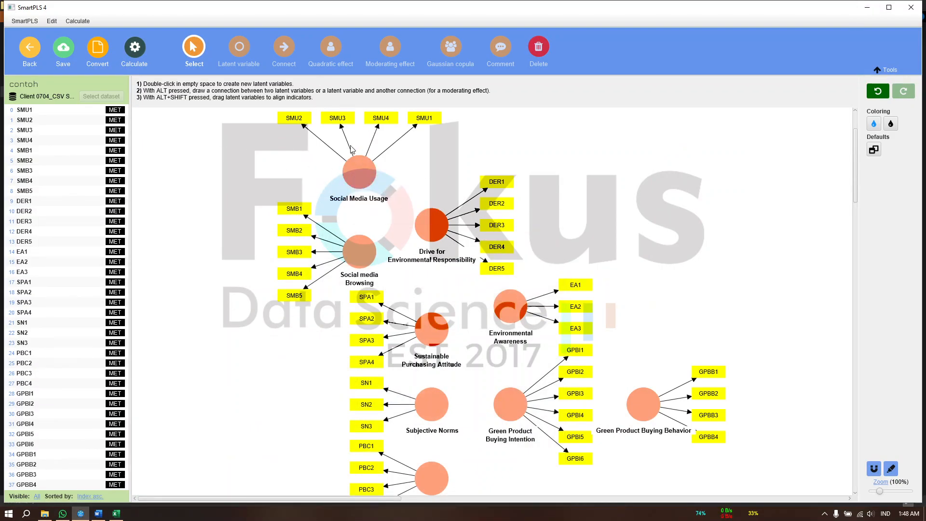
{"action": "left_click", "coordinate": [278, 51]}
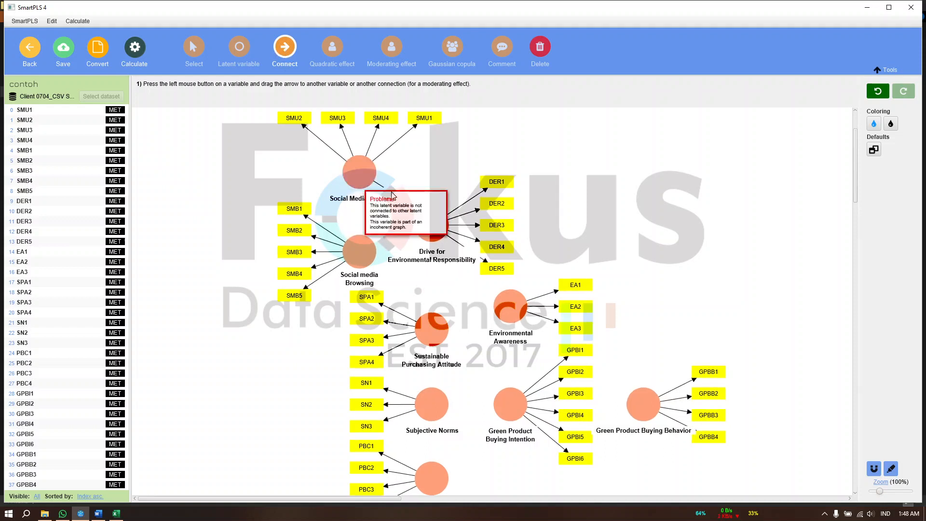
{"action": "left_click_drag", "start_coordinate": [363, 174], "coordinate": [430, 225]}
{"action": "left_click_drag", "start_coordinate": [372, 259], "coordinate": [505, 401]}
Connect Subjective Norms, Perceived Behavioral Control and Environmental Awareness to Green Product Buying Intention, and Green Product Buying Intention to Green Product Buying Behavior
{"action": "left_click_drag", "start_coordinate": [423, 414], "coordinate": [502, 412]}
{"action": "left_click_drag", "start_coordinate": [431, 479], "coordinate": [507, 409]}
{"action": "left_click_drag", "start_coordinate": [510, 405], "coordinate": [642, 401]}
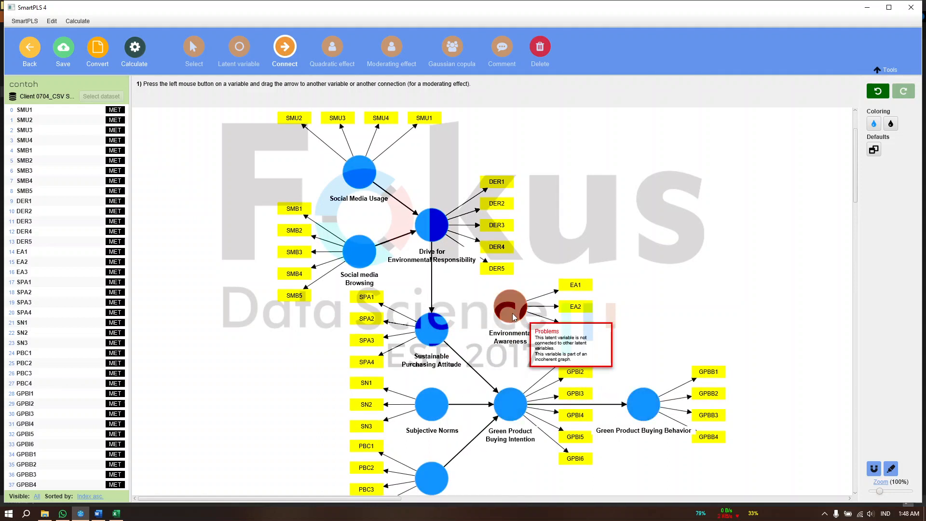
{"action": "left_click_drag", "start_coordinate": [513, 316], "coordinate": [510, 398]}
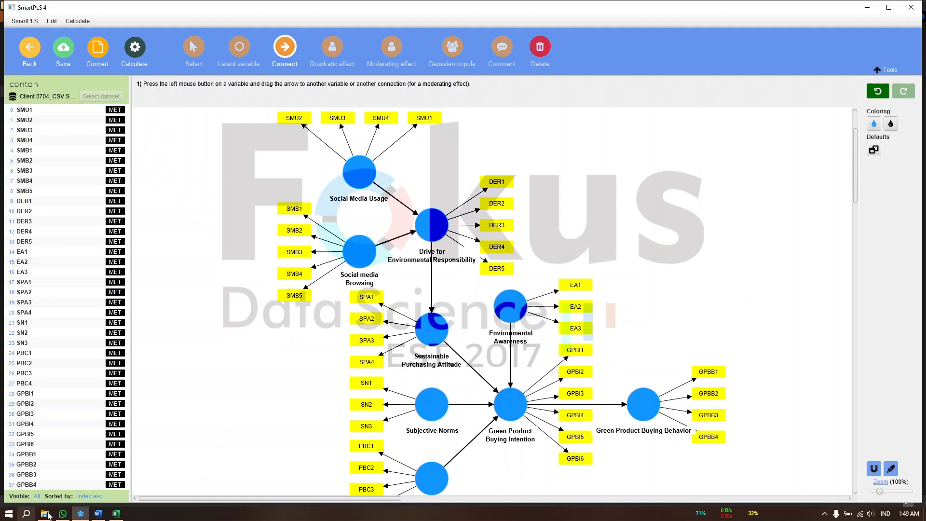
Following Word's Model Penelitian diagram, connect Environmental Awareness as moderator to the Drive for Environmental Responsibility–Sustainable Purchasing Attitude path and save the model
{"action": "mouse_move", "coordinate": [103, 516]}
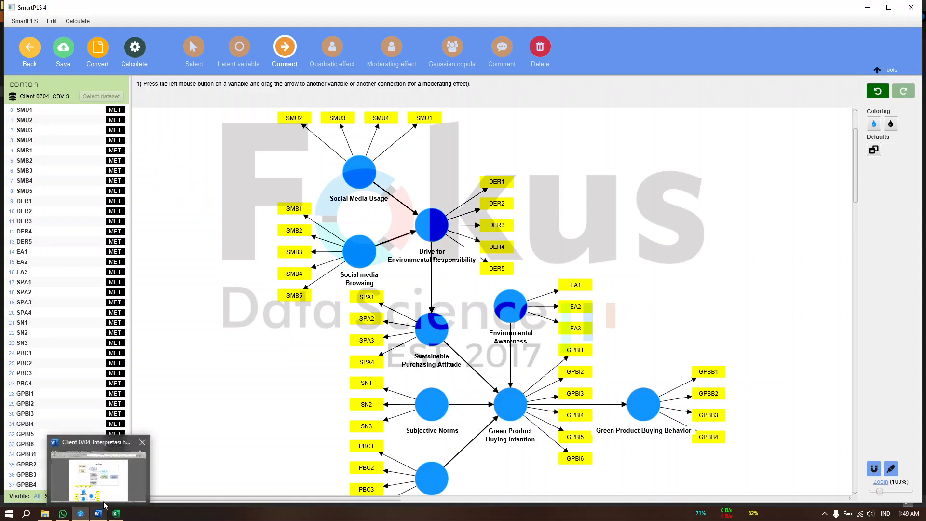
{"action": "left_click", "coordinate": [96, 475]}
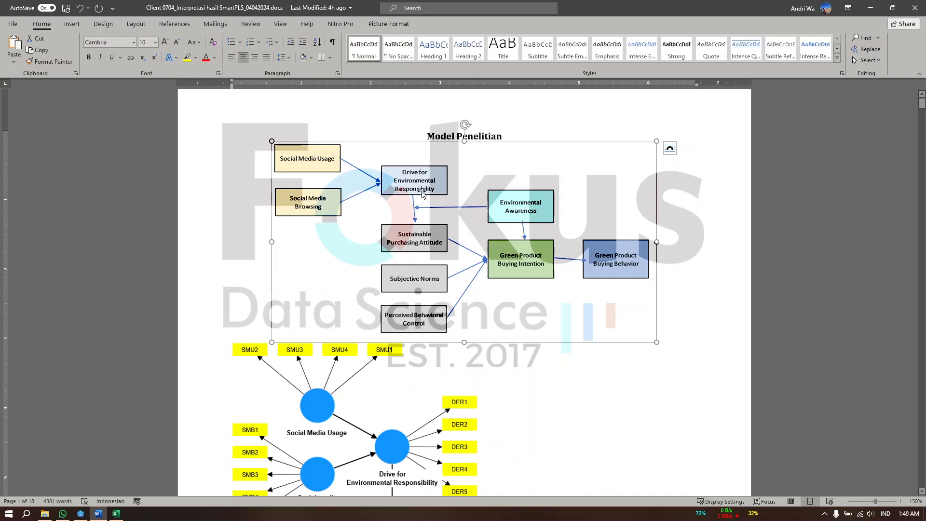
{"action": "left_click", "coordinate": [871, 8]}
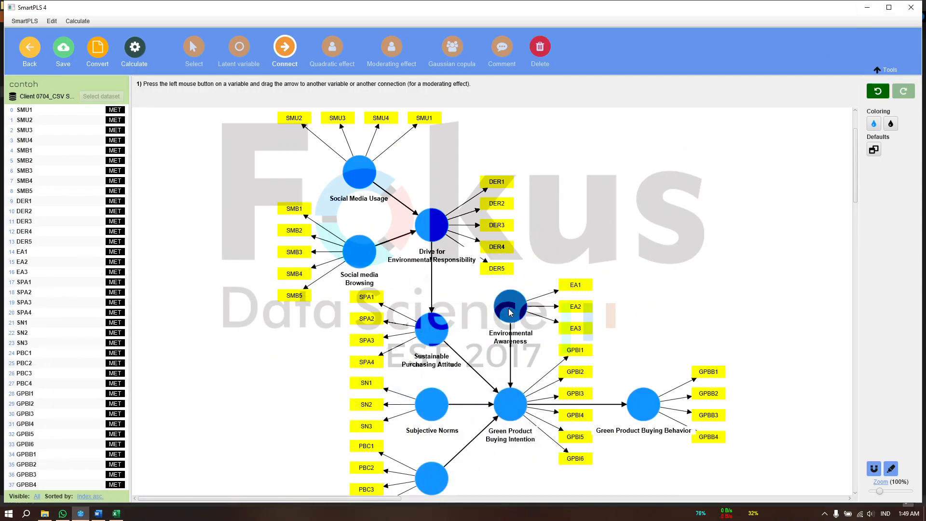
{"action": "left_click_drag", "start_coordinate": [505, 311], "coordinate": [432, 274]}
{"action": "scroll", "coordinate": [369, 259], "scroll_direction": "down", "scroll_amount": 2}
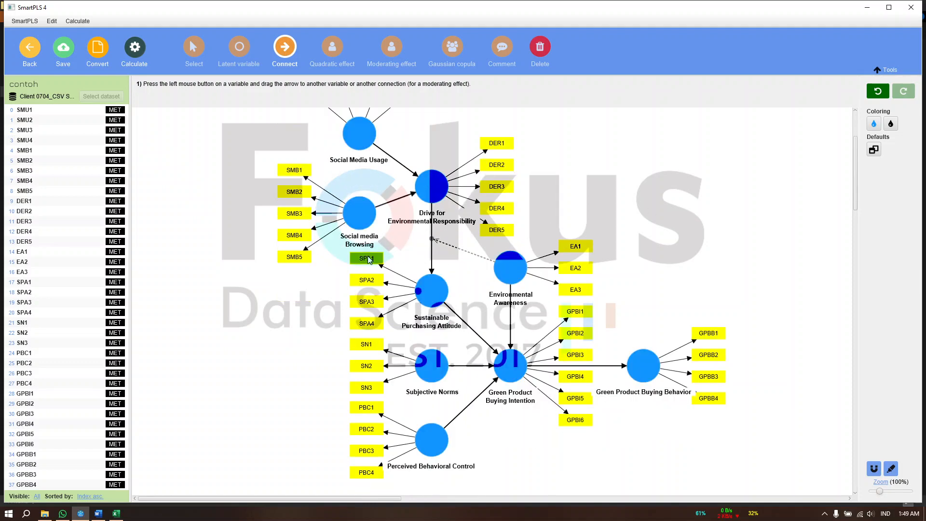
{"action": "scroll", "coordinate": [369, 260], "scroll_direction": "up", "scroll_amount": 2}
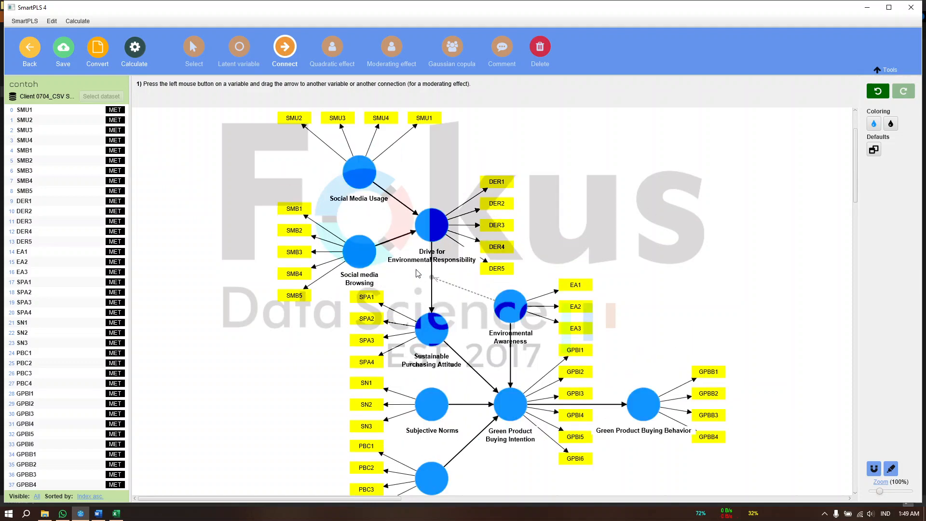
{"action": "left_click", "coordinate": [64, 50]}
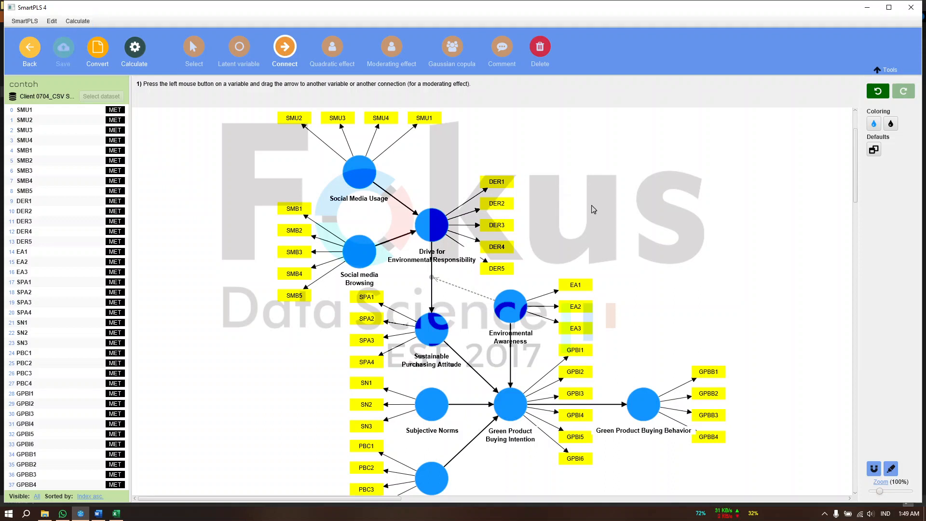
Switch to the Word interpretation document and examine the Outer Model 1 path diagram
{"action": "left_click", "coordinate": [98, 514]}
{"action": "scroll", "coordinate": [494, 363], "scroll_direction": "down", "scroll_amount": 15}
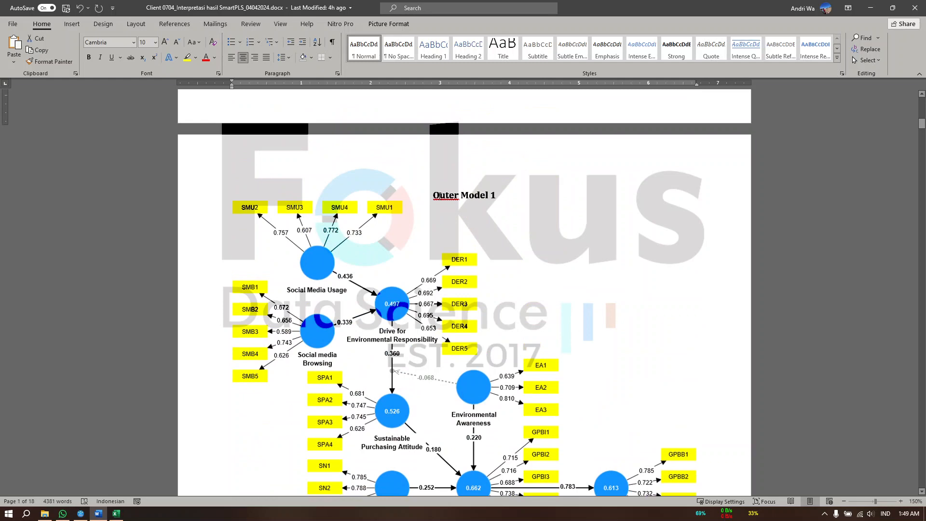
{"action": "left_click", "coordinate": [439, 195]}
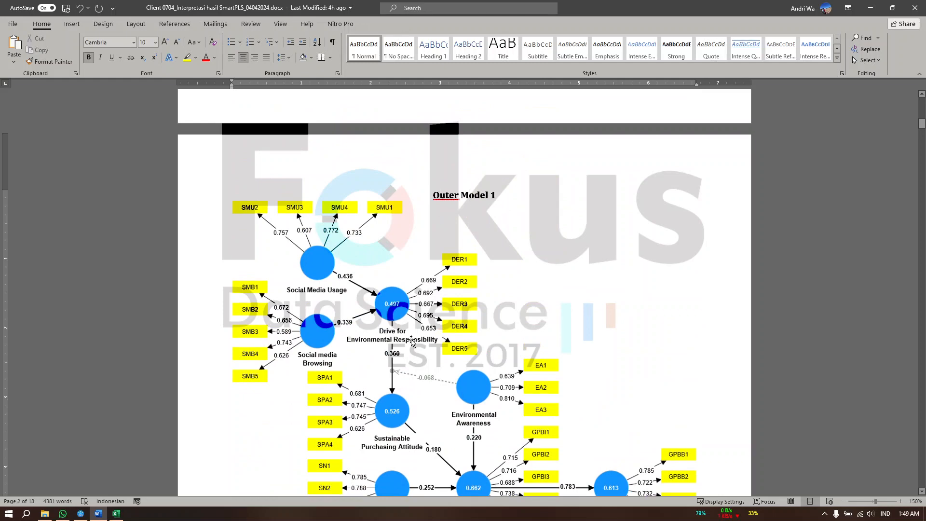
{"action": "scroll", "coordinate": [412, 342], "scroll_direction": "down", "scroll_amount": 4}
{"action": "scroll", "coordinate": [452, 328], "scroll_direction": "up", "scroll_amount": 3}
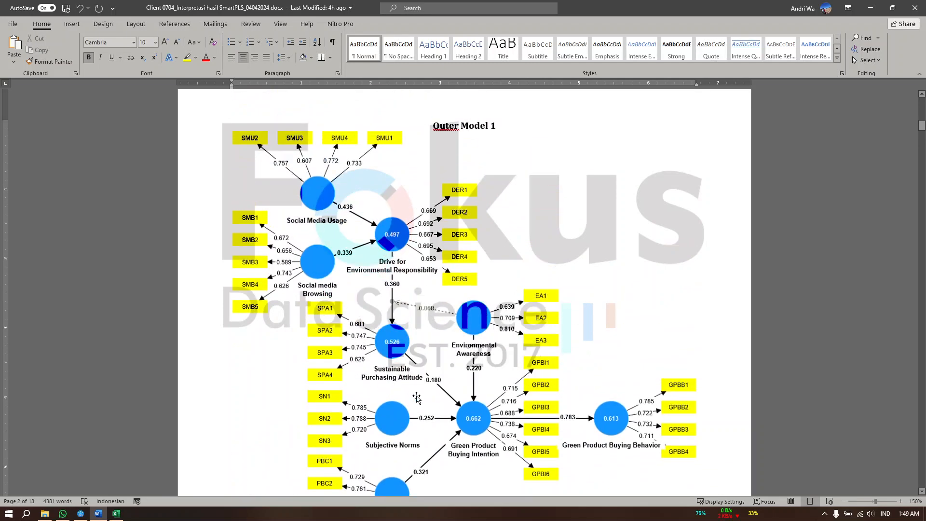
{"action": "scroll", "coordinate": [421, 448], "scroll_direction": "down", "scroll_amount": 3}
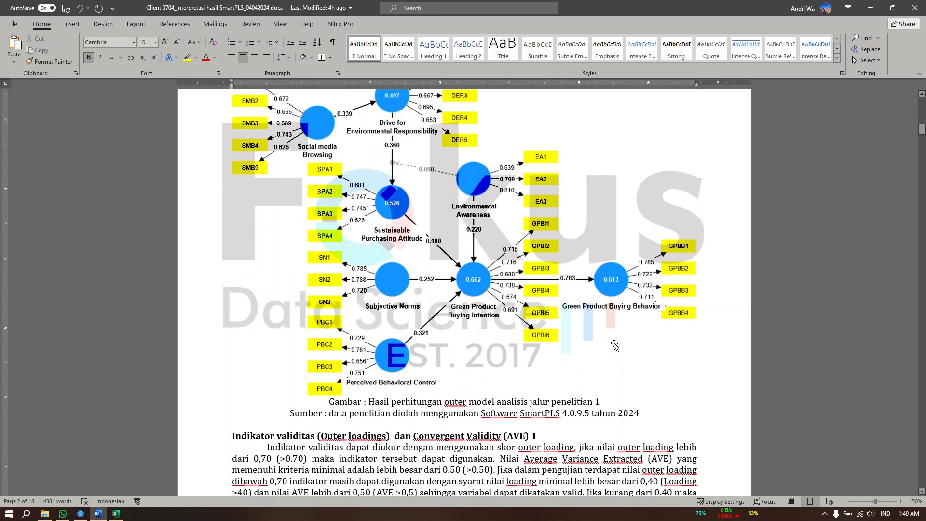
Examine the outer loadings against the >0.70 criterion and the AVE against >0,5 for each construct in the validity table
{"action": "scroll", "coordinate": [394, 378], "scroll_direction": "down", "scroll_amount": 4}
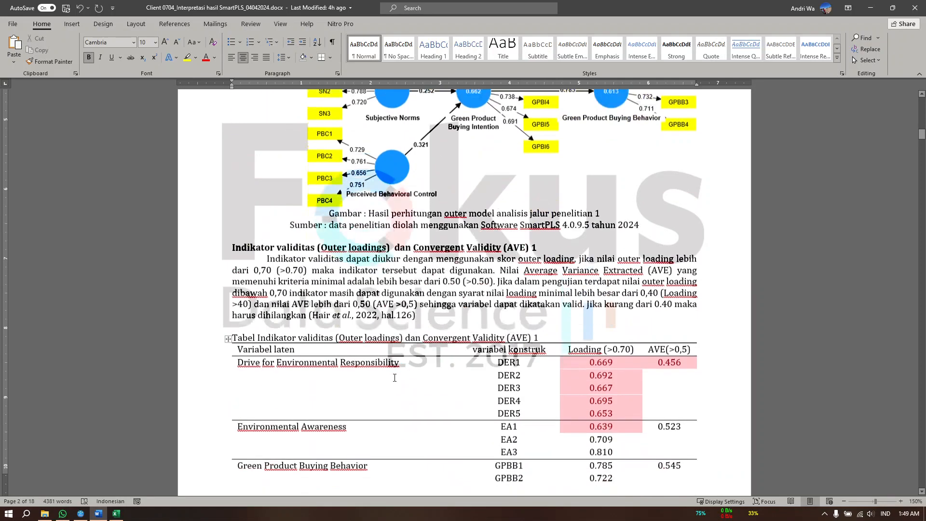
{"action": "scroll", "coordinate": [395, 378], "scroll_direction": "down", "scroll_amount": 6}
{"action": "scroll", "coordinate": [601, 222], "scroll_direction": "up", "scroll_amount": 3}
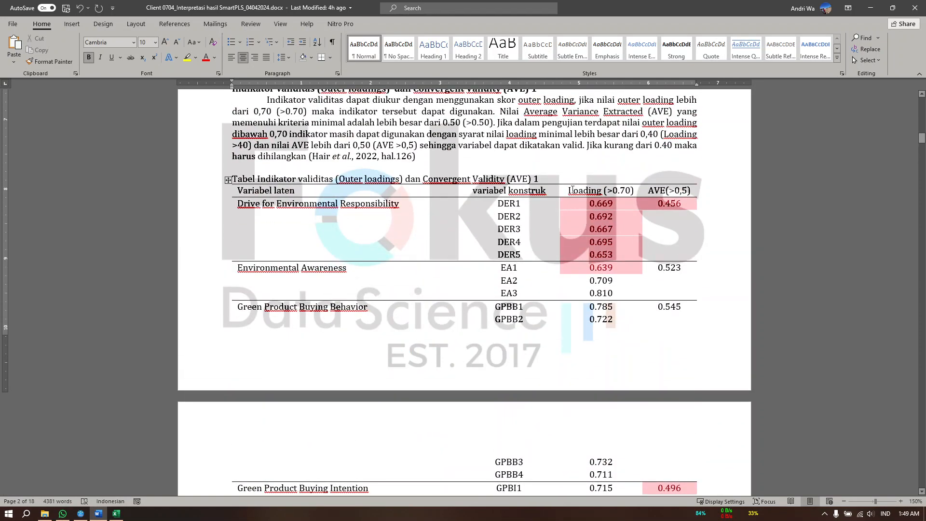
{"action": "left_click_drag", "start_coordinate": [573, 190], "coordinate": [671, 192]}
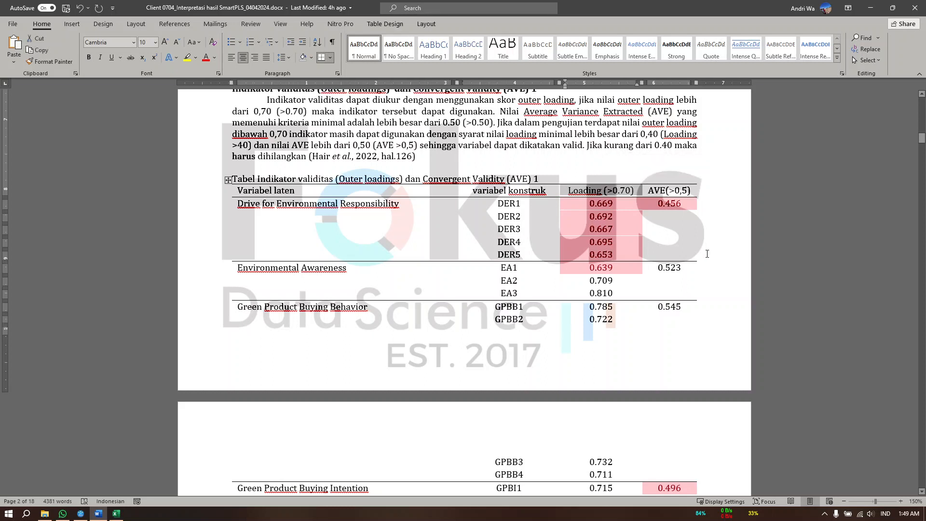
{"action": "left_click", "coordinate": [675, 207]}
{"action": "left_click", "coordinate": [649, 191]}
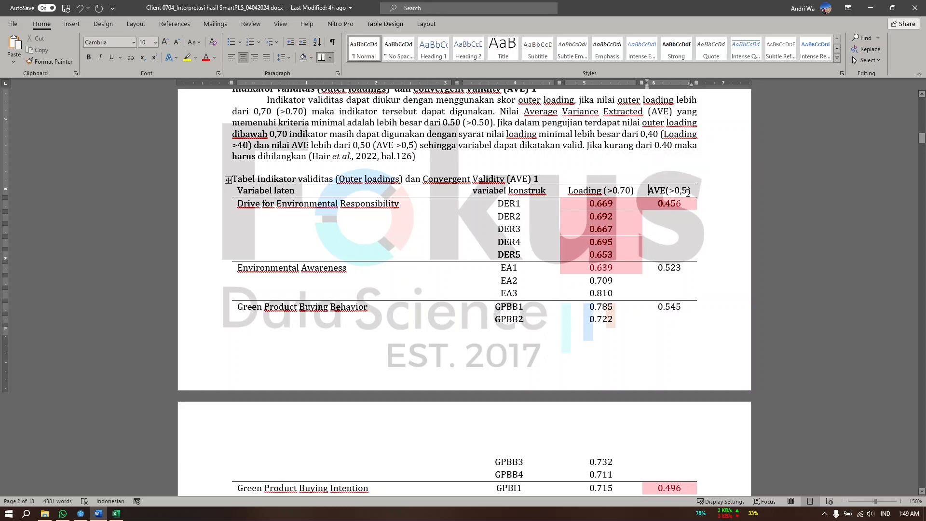
{"action": "scroll", "coordinate": [672, 209], "scroll_direction": "down", "scroll_amount": 10}
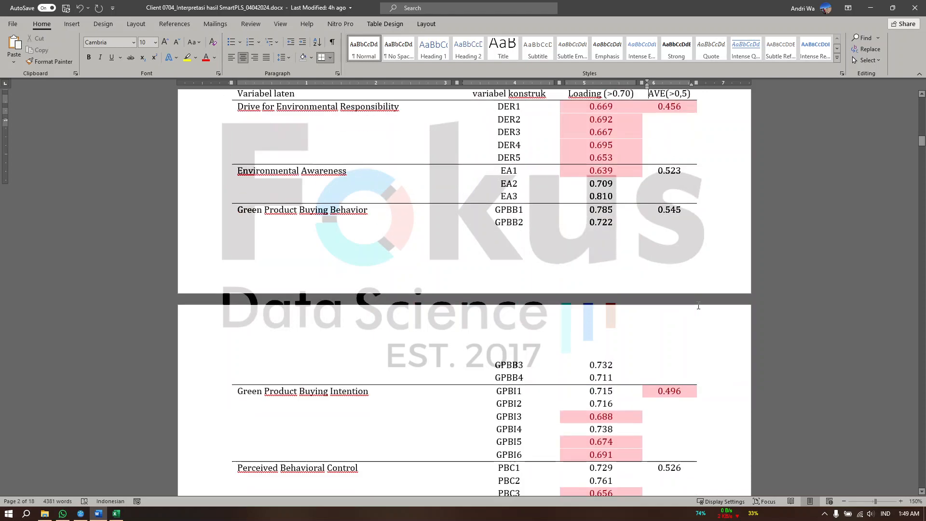
{"action": "scroll", "coordinate": [664, 343], "scroll_direction": "up", "scroll_amount": 9}
{"action": "scroll", "coordinate": [664, 343], "scroll_direction": "up", "scroll_amount": 3}
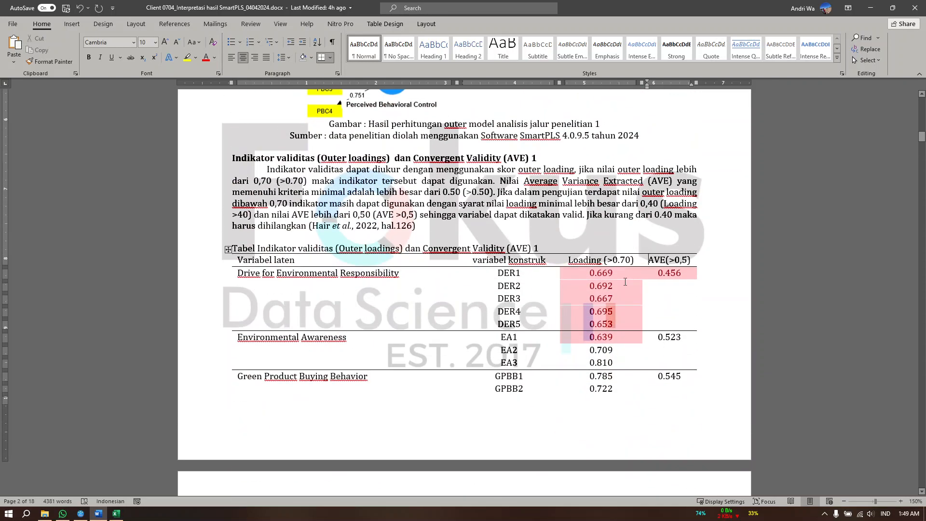
{"action": "left_click_drag", "start_coordinate": [569, 260], "coordinate": [633, 260]}
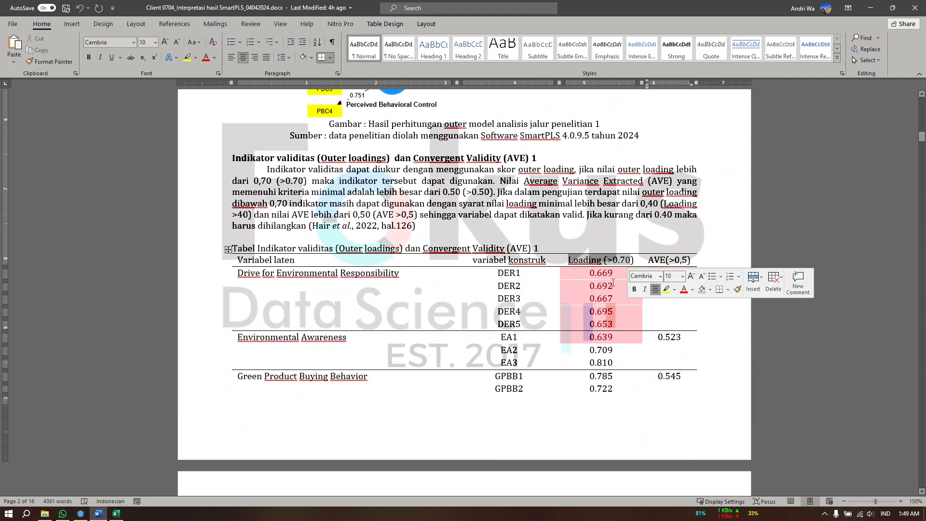
{"action": "scroll", "coordinate": [588, 346], "scroll_direction": "down", "scroll_amount": 7}
{"action": "scroll", "coordinate": [588, 345], "scroll_direction": "down", "scroll_amount": 5}
{"action": "scroll", "coordinate": [664, 345], "scroll_direction": "up", "scroll_amount": 14}
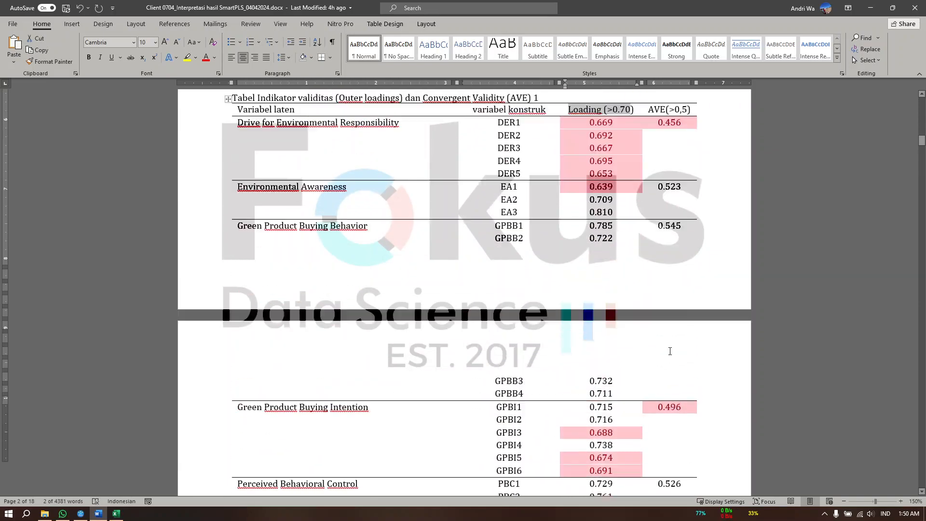
{"action": "left_click", "coordinate": [664, 346]}
{"action": "scroll", "coordinate": [663, 345], "scroll_direction": "down", "scroll_amount": 12}
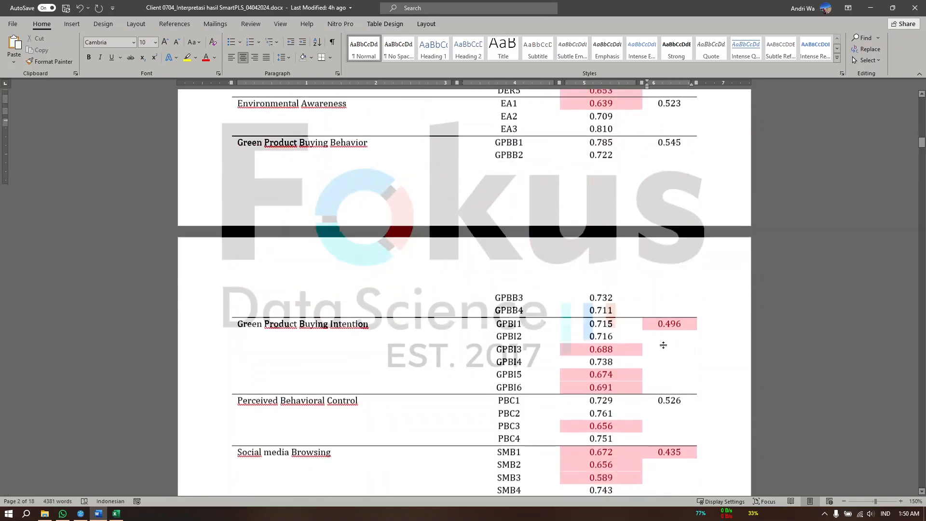
{"action": "scroll", "coordinate": [665, 346], "scroll_direction": "down", "scroll_amount": 2}
{"action": "scroll", "coordinate": [664, 345], "scroll_direction": "up", "scroll_amount": 14}
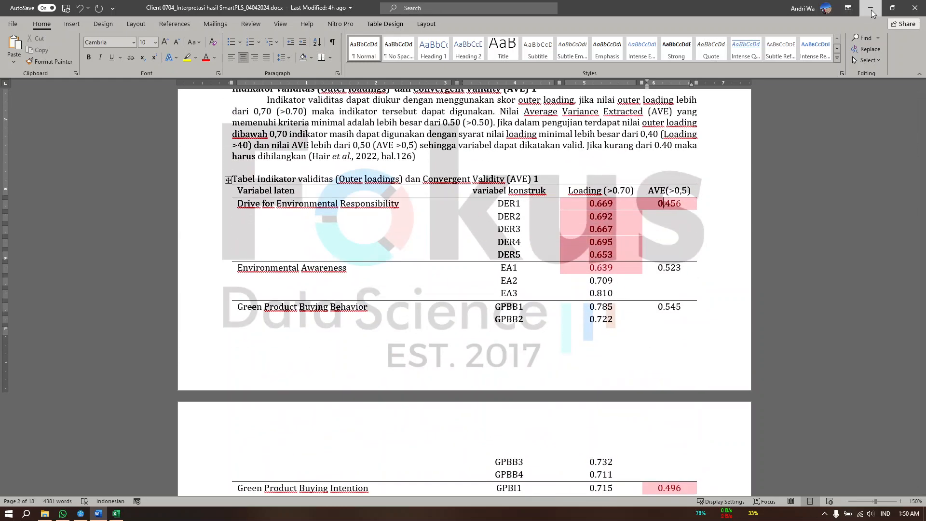
Switch to SmartPLS, run the PLS-SEM algorithm with Path weighting, Standardized results and Default initial weights, and inspect the graphical output
{"action": "key", "text": "alt+Tab"}
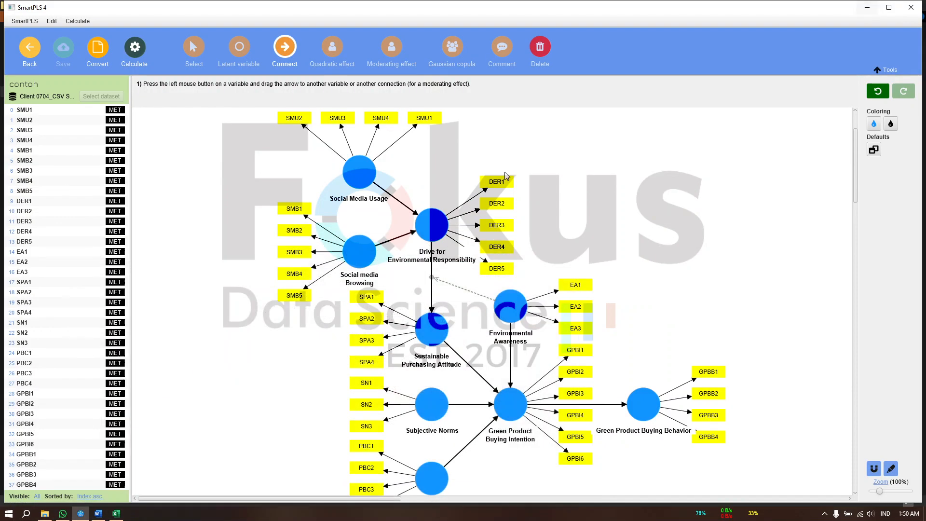
{"action": "left_click", "coordinate": [134, 52]}
{"action": "left_click", "coordinate": [164, 71]}
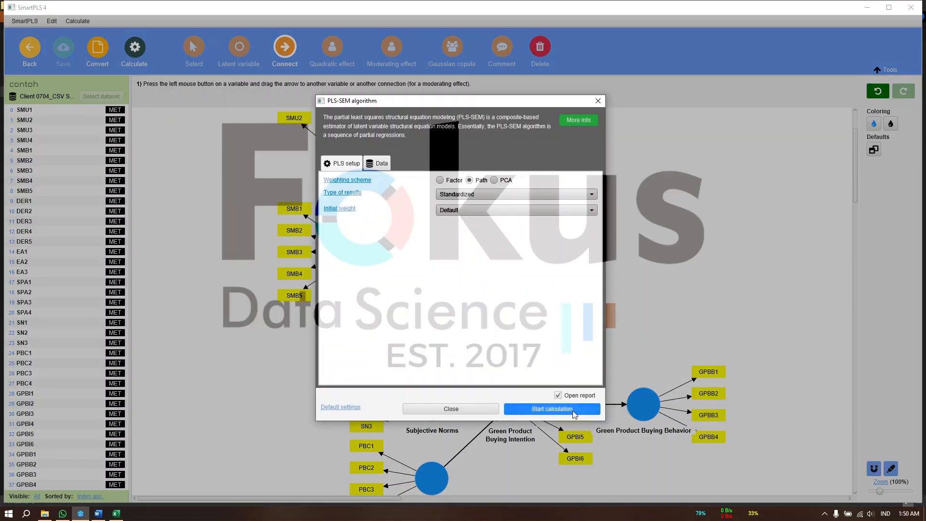
{"action": "left_click", "coordinate": [573, 413]}
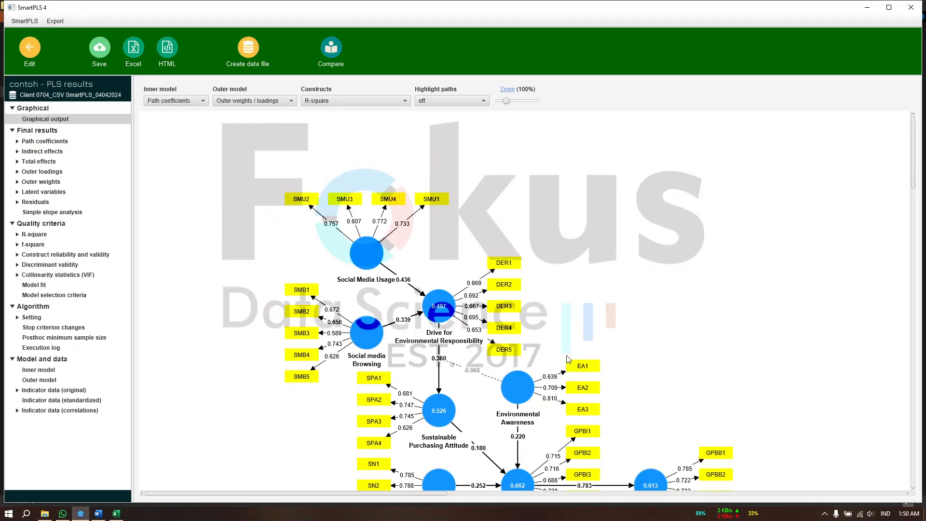
{"action": "scroll", "coordinate": [687, 342], "scroll_direction": "down", "scroll_amount": 2}
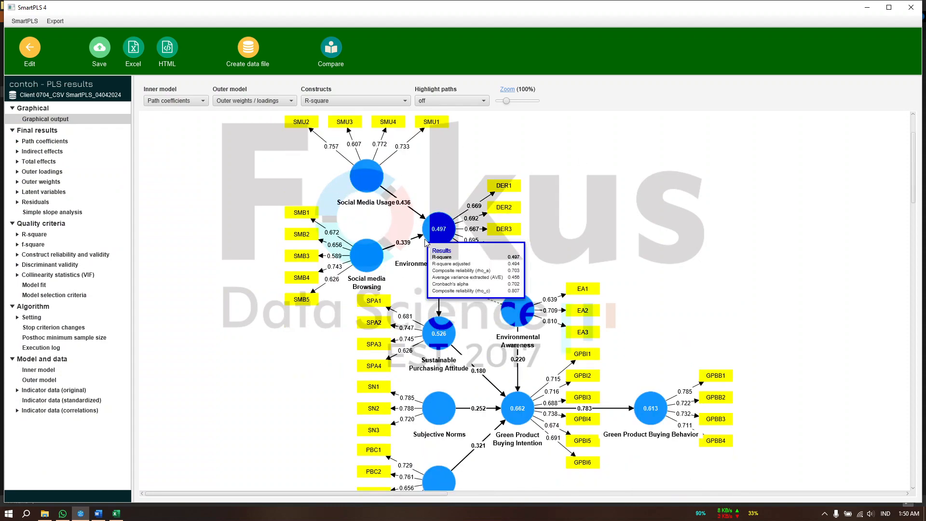
{"action": "mouse_move", "coordinate": [520, 331]}
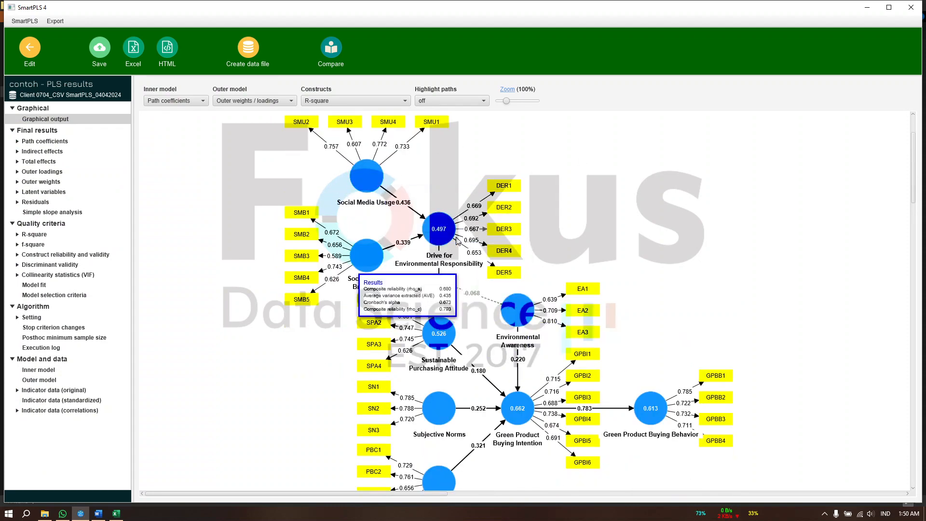
{"action": "scroll", "coordinate": [462, 279], "scroll_direction": "down", "scroll_amount": 1}
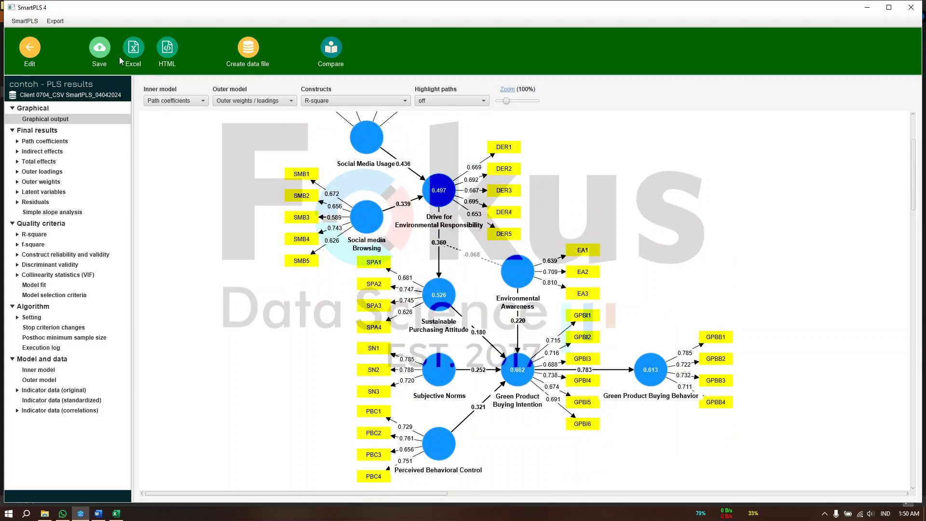
Save the PLS results report in the Contoh project under the file name "plalgorithm 1"
{"action": "left_click", "coordinate": [99, 49]}
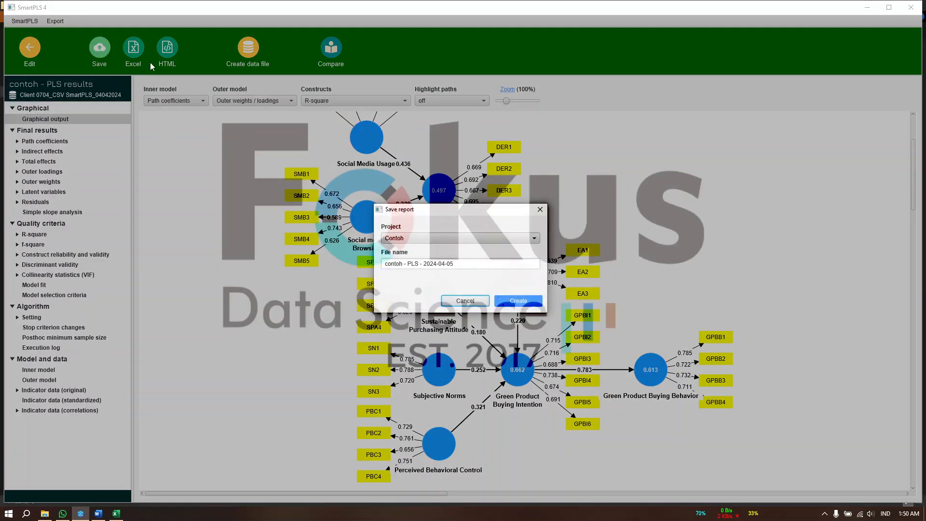
{"action": "triple_click", "coordinate": [442, 263]}
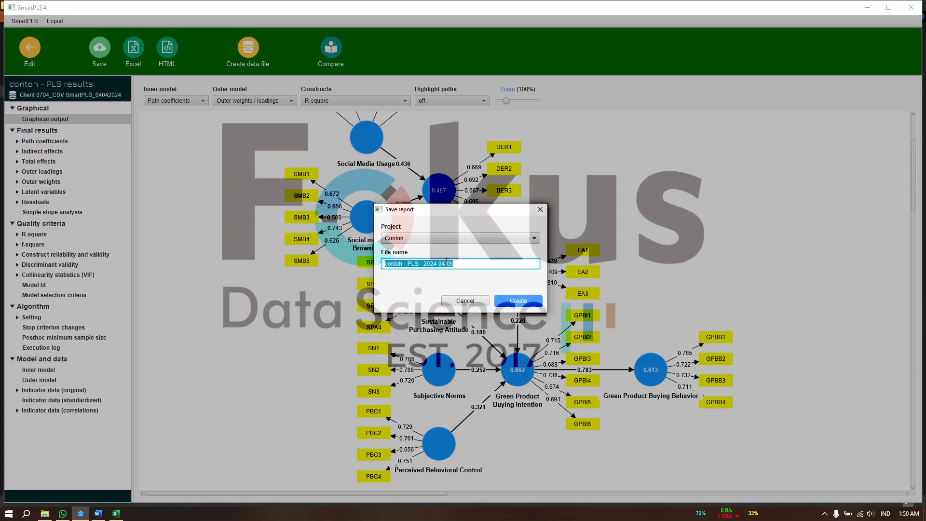
{"action": "type", "text": "plalgorithm 1"}
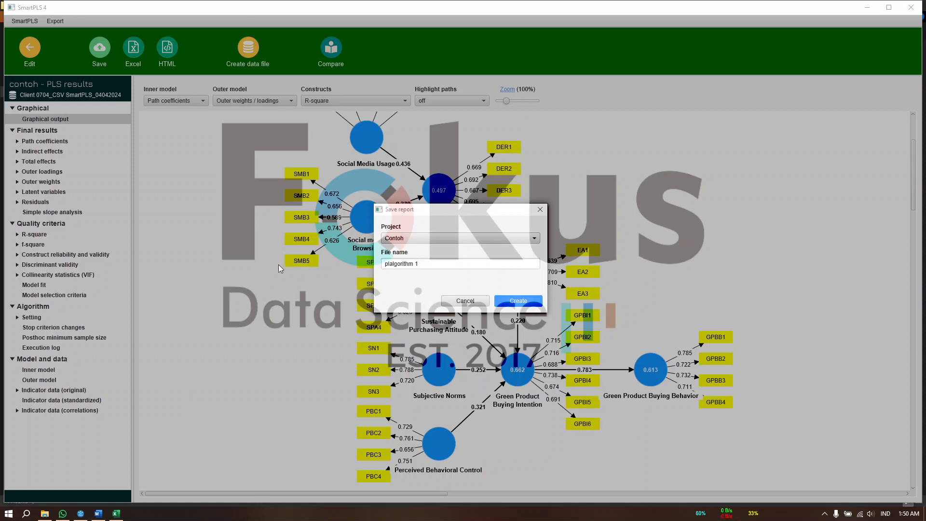
{"action": "left_click", "coordinate": [519, 301]}
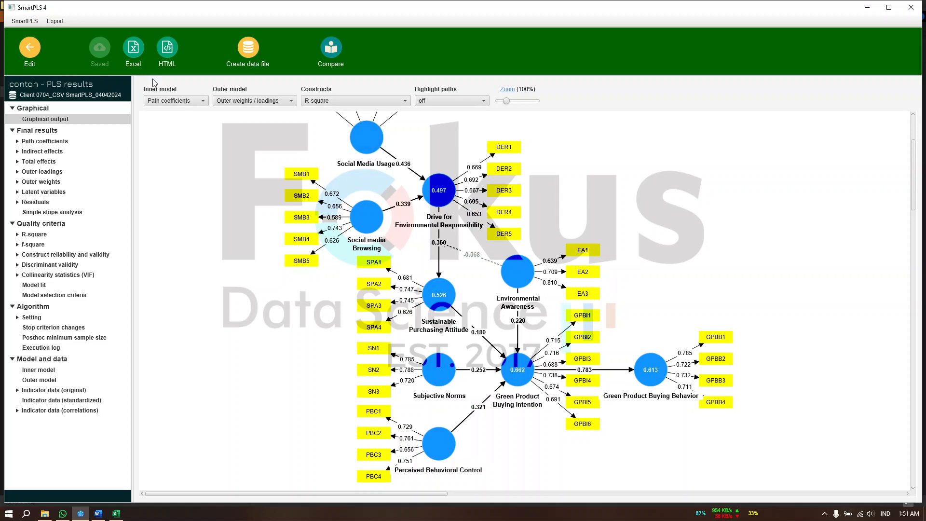
{"action": "left_click", "coordinate": [137, 56]}
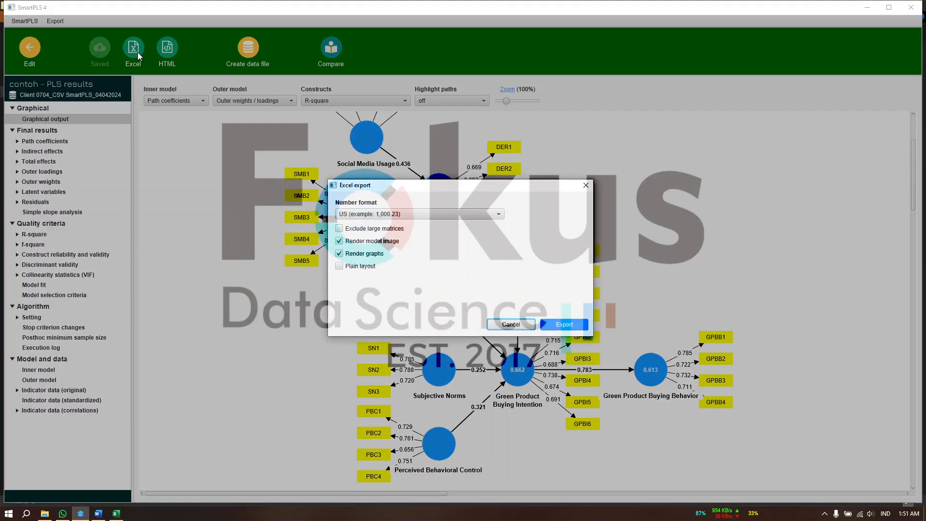
{"action": "left_click", "coordinate": [580, 326]}
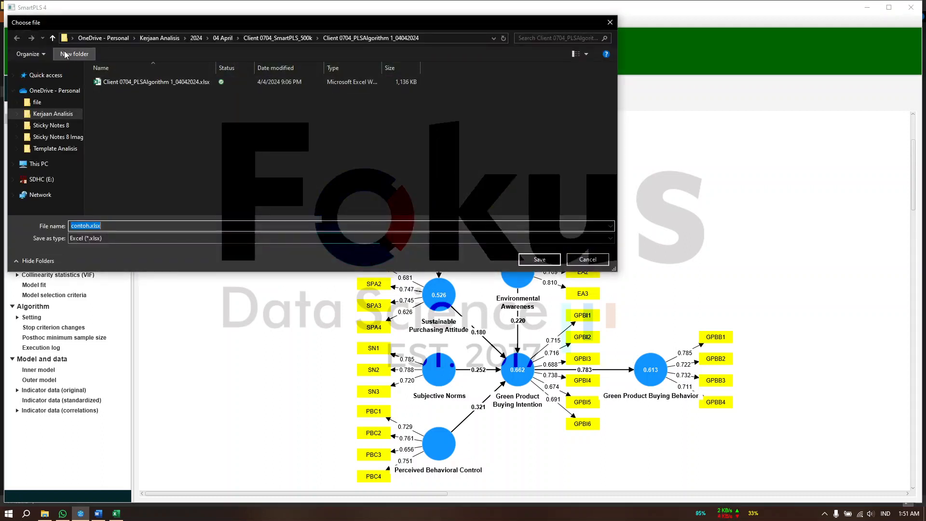
{"action": "left_click", "coordinate": [52, 37]}
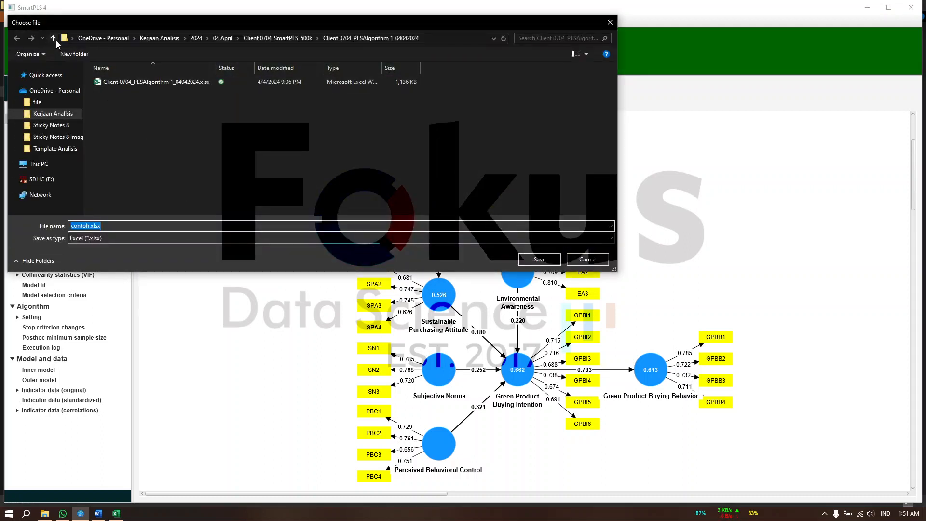
{"action": "left_click", "coordinate": [119, 227]}
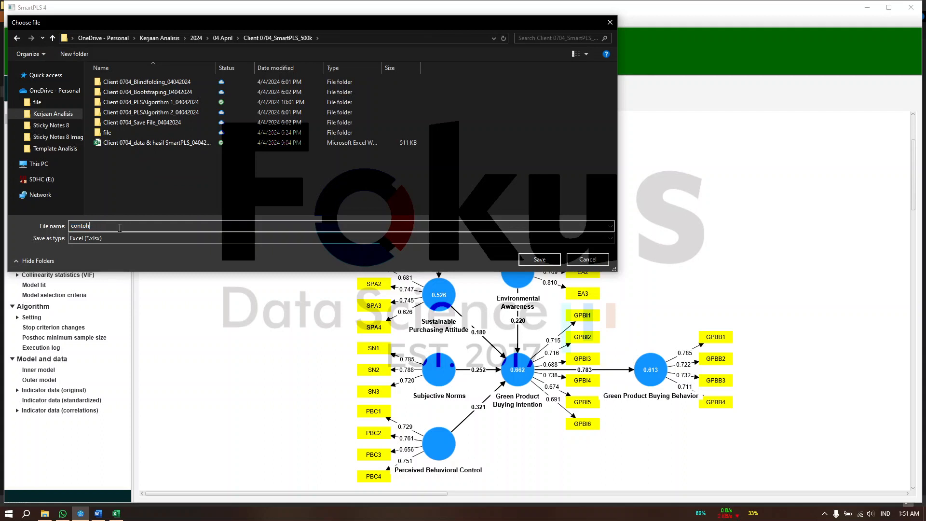
{"action": "key", "text": "BackSpace"}
{"action": "key", "text": "BackSpace"}
{"action": "key", "text": "BackSpace"}
{"action": "key", "text": "BackSpace"}
{"action": "key", "text": "BackSpace"}
{"action": "left_click", "coordinate": [597, 262]}
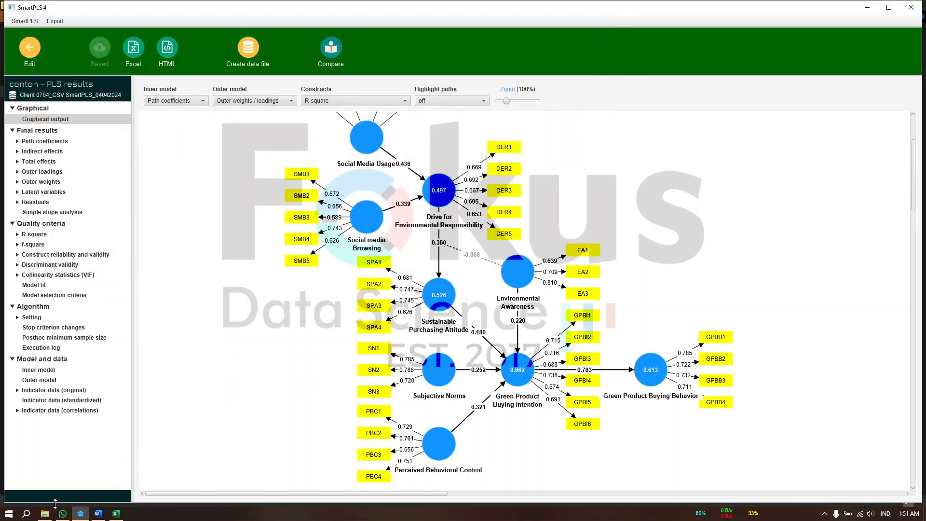
Open the PLSAlgorithm 1 Excel report from its project subfolder and bring the workbook to the front
{"action": "left_click", "coordinate": [44, 514]}
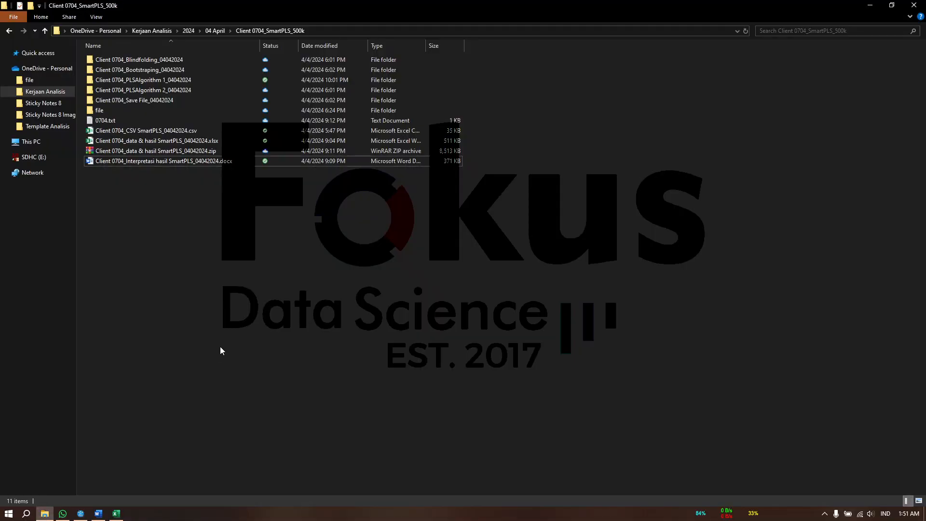
{"action": "double_click", "coordinate": [210, 81]}
{"action": "left_click", "coordinate": [183, 61]}
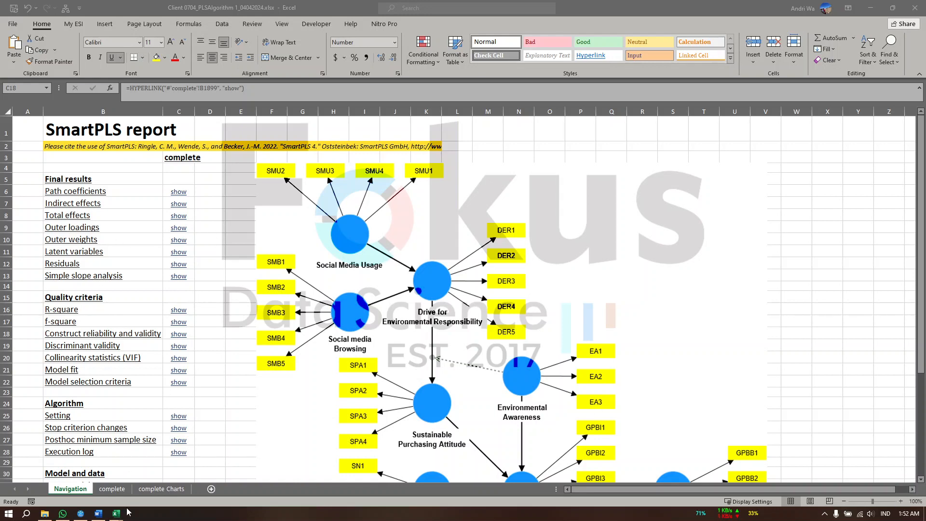
{"action": "left_click", "coordinate": [77, 515]}
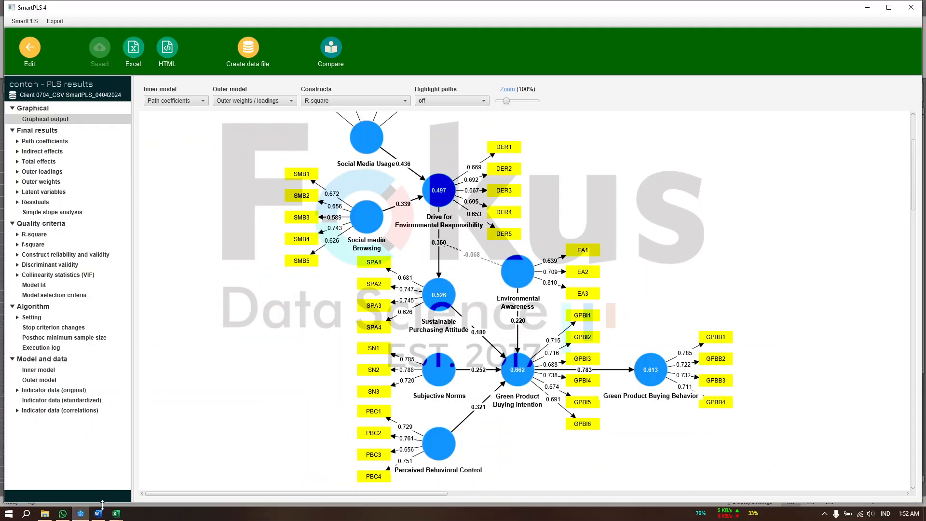
{"action": "mouse_move", "coordinate": [115, 516]}
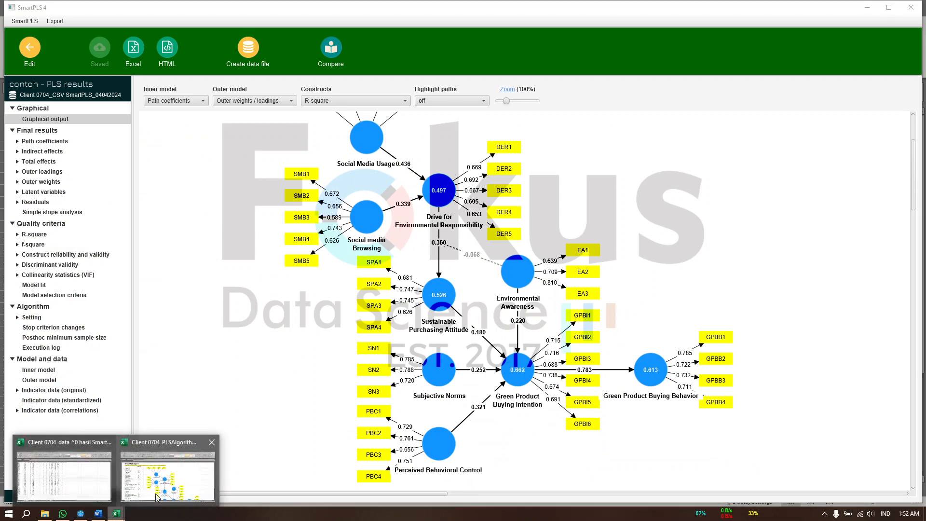
{"action": "left_click", "coordinate": [168, 471]}
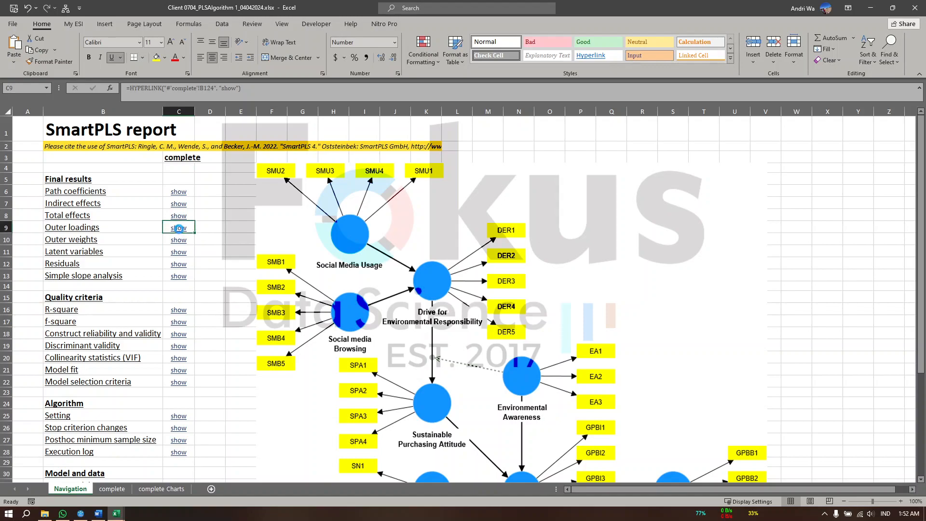
Examine the Outer loadings matrix in the report's complete sheet at 100% zoom, and close the workbook
{"action": "left_click", "coordinate": [179, 227]}
{"action": "scroll", "coordinate": [309, 333], "scroll_direction": "up", "scroll_amount": 4}
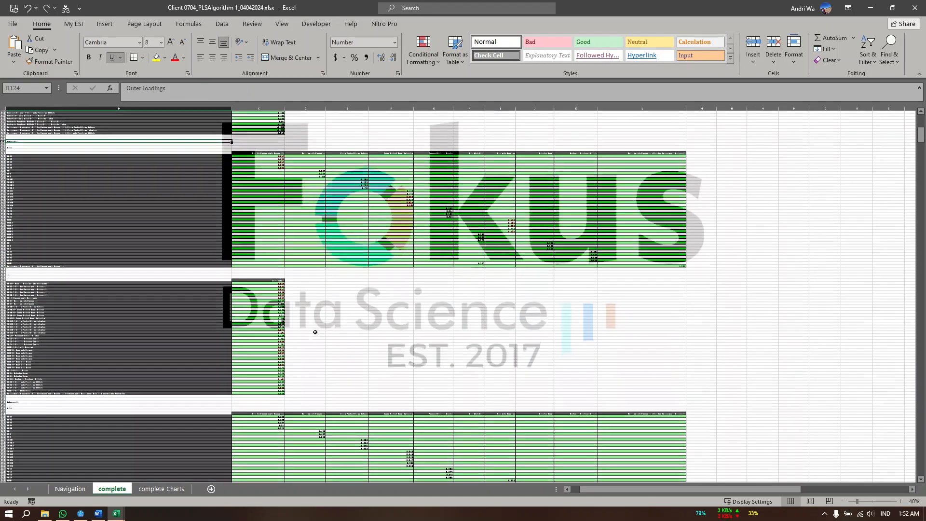
{"action": "left_click", "coordinate": [901, 502]}
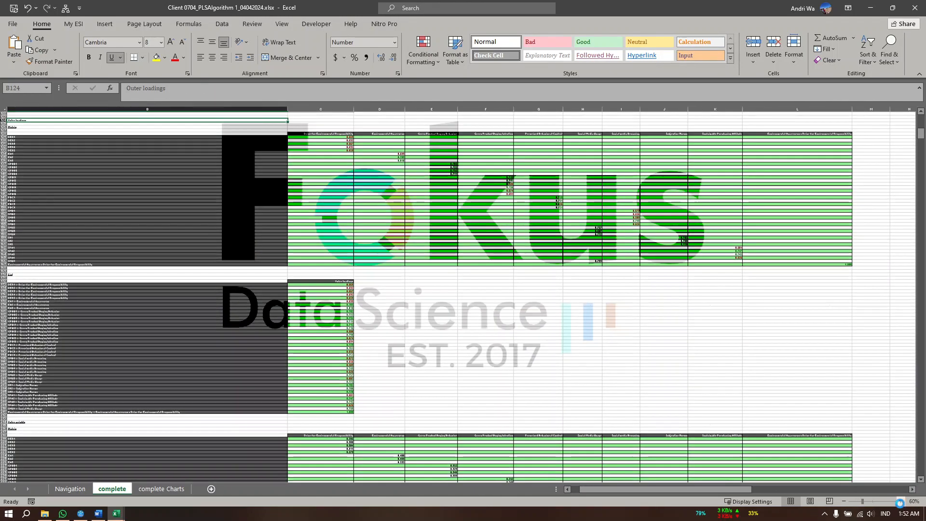
{"action": "left_click", "coordinate": [901, 502]}
{"action": "left_click", "coordinate": [900, 502]}
{"action": "left_click", "coordinate": [901, 502]}
{"action": "left_click", "coordinate": [901, 502]}
{"action": "left_click", "coordinate": [901, 502]}
{"action": "scroll", "coordinate": [535, 356], "scroll_direction": "up", "scroll_amount": 4}
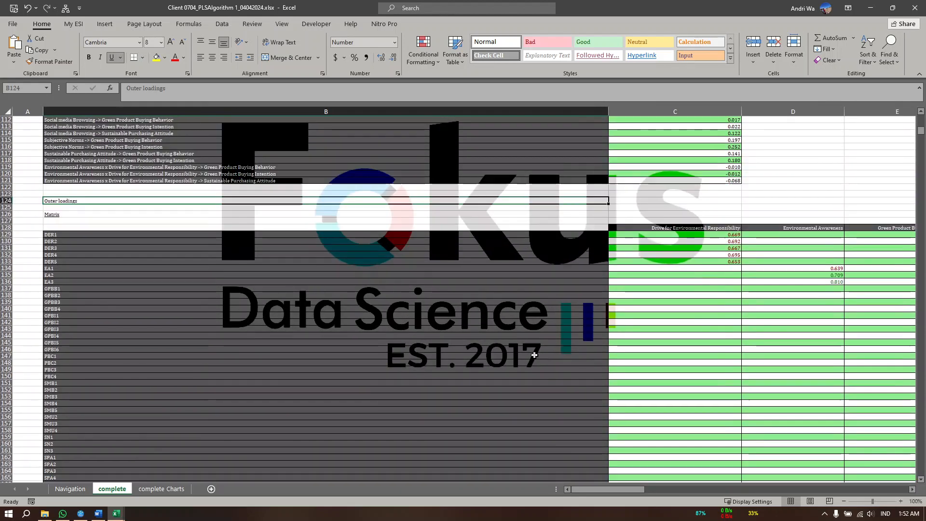
{"action": "scroll", "coordinate": [535, 356], "scroll_direction": "right", "scroll_amount": 8}
{"action": "scroll", "coordinate": [536, 352], "scroll_direction": "left", "scroll_amount": 8}
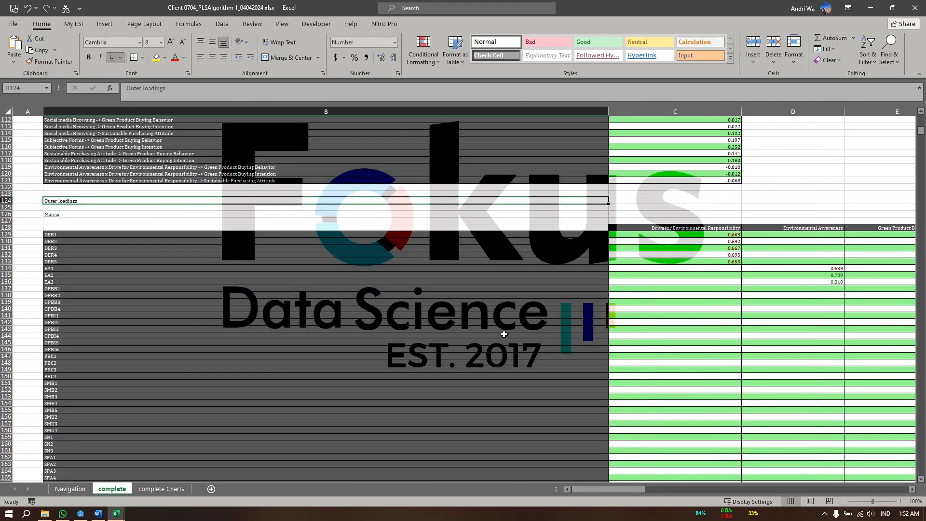
{"action": "scroll", "coordinate": [473, 289], "scroll_direction": "right", "scroll_amount": 4}
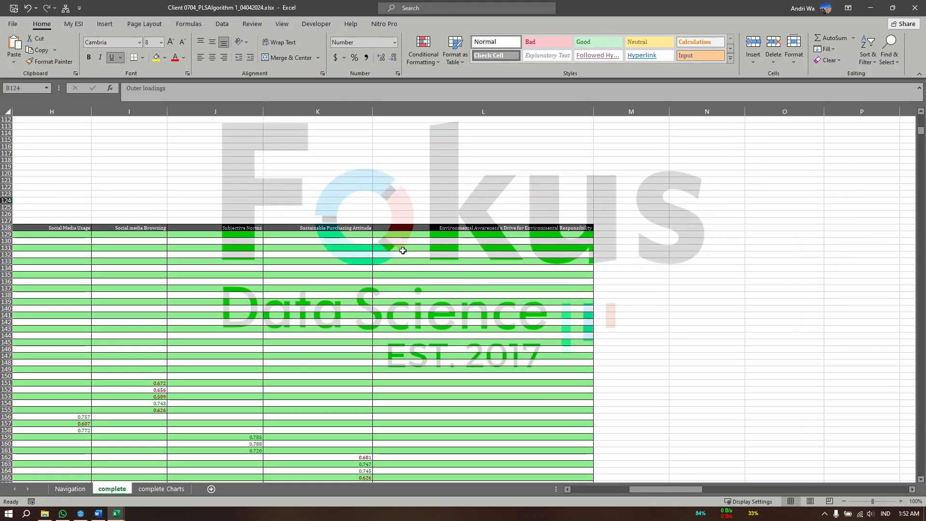
{"action": "left_click", "coordinate": [916, 8]}
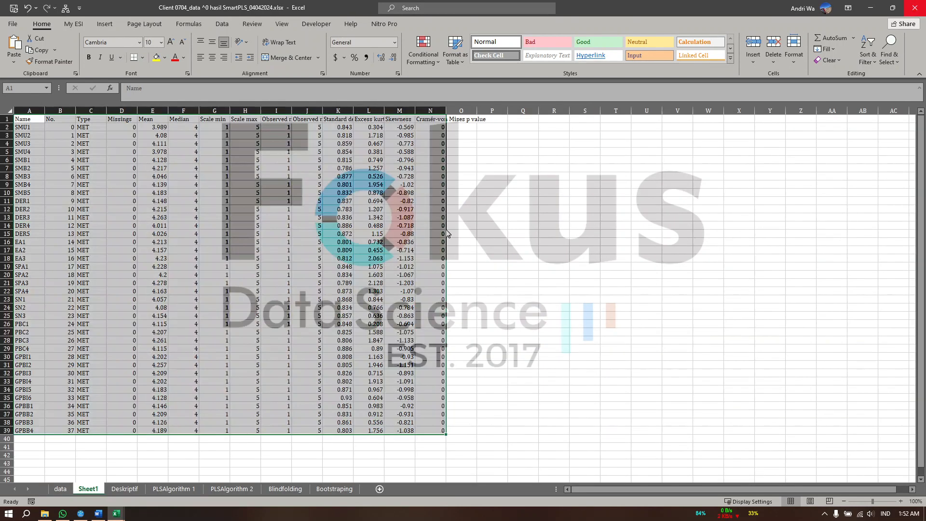
Switch to SmartPLS, review the graphical output, and export the path diagram as an image to the clipboard with comments hidden
{"action": "left_click", "coordinate": [81, 513]}
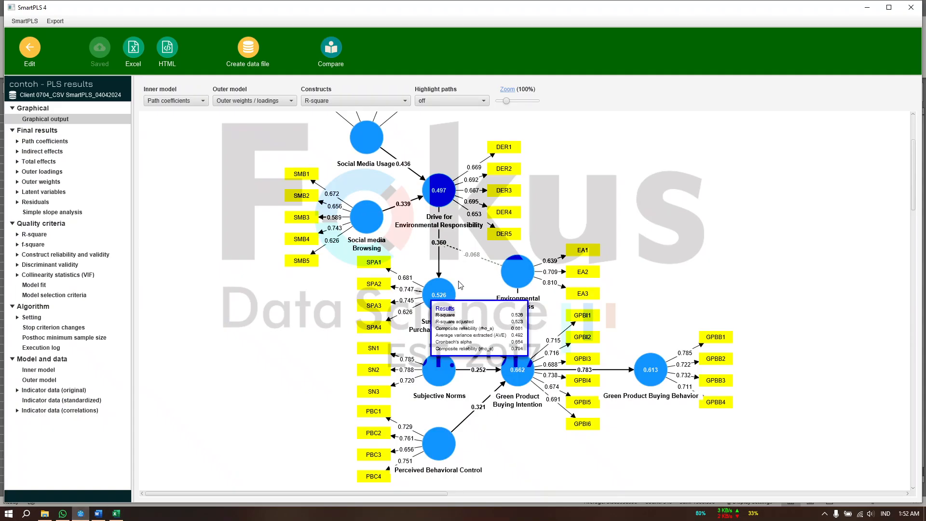
{"action": "mouse_move", "coordinate": [453, 284]}
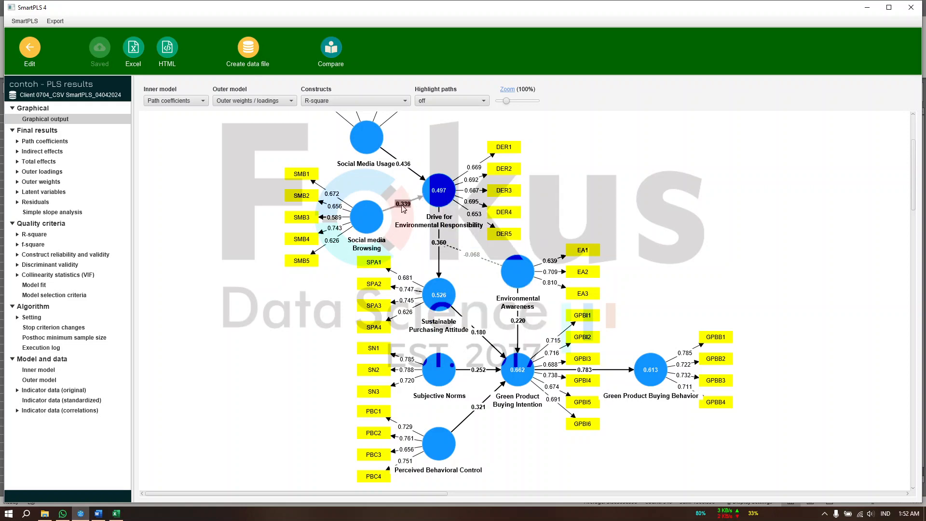
{"action": "scroll", "coordinate": [440, 273], "scroll_direction": "up", "scroll_amount": 3}
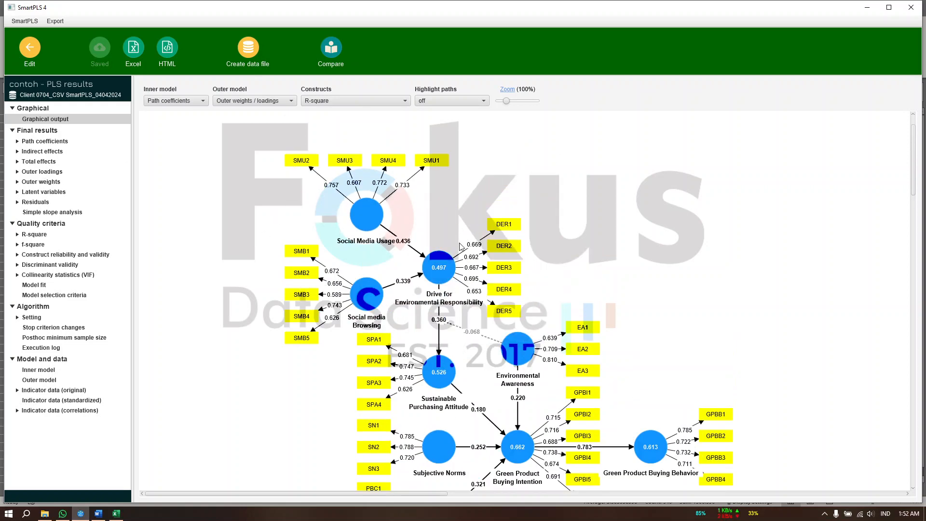
{"action": "scroll", "coordinate": [439, 229], "scroll_direction": "down", "scroll_amount": 2}
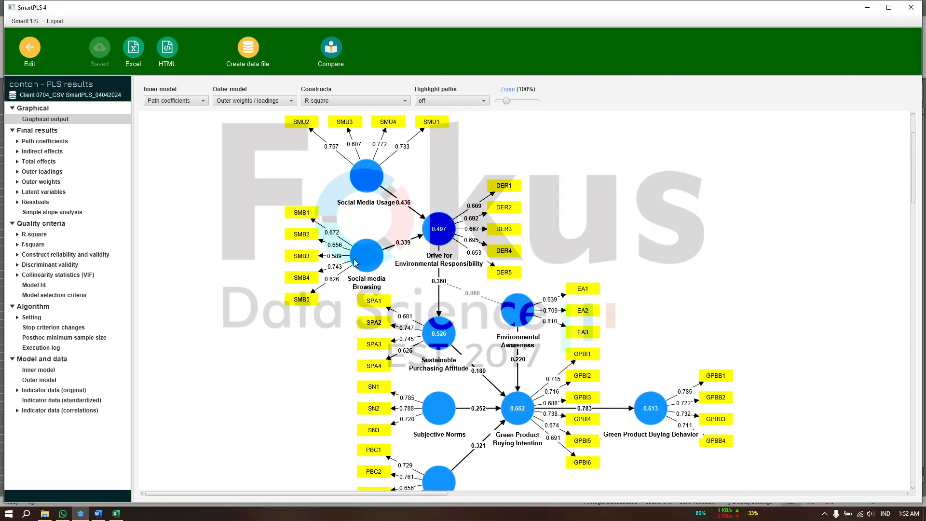
{"action": "scroll", "coordinate": [434, 290], "scroll_direction": "down", "scroll_amount": 2}
{"action": "scroll", "coordinate": [560, 270], "scroll_direction": "up", "scroll_amount": 3}
{"action": "right_click", "coordinate": [589, 282]}
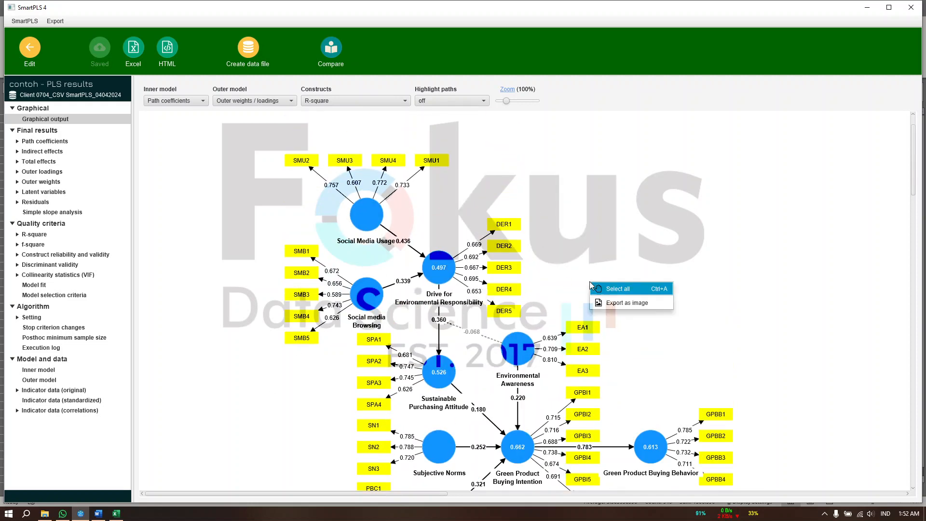
{"action": "left_click", "coordinate": [617, 303]}
{"action": "left_click", "coordinate": [493, 294]}
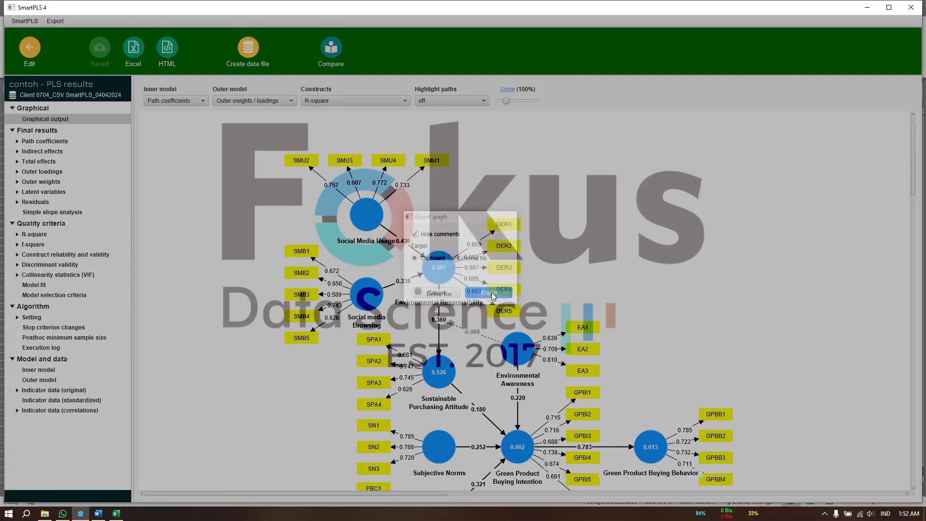
Switch to the Excel data workbook, paste the path diagram into Sheet1 beside the descriptive statistics table, and shift it to start at column Q
{"action": "left_click", "coordinate": [117, 515]}
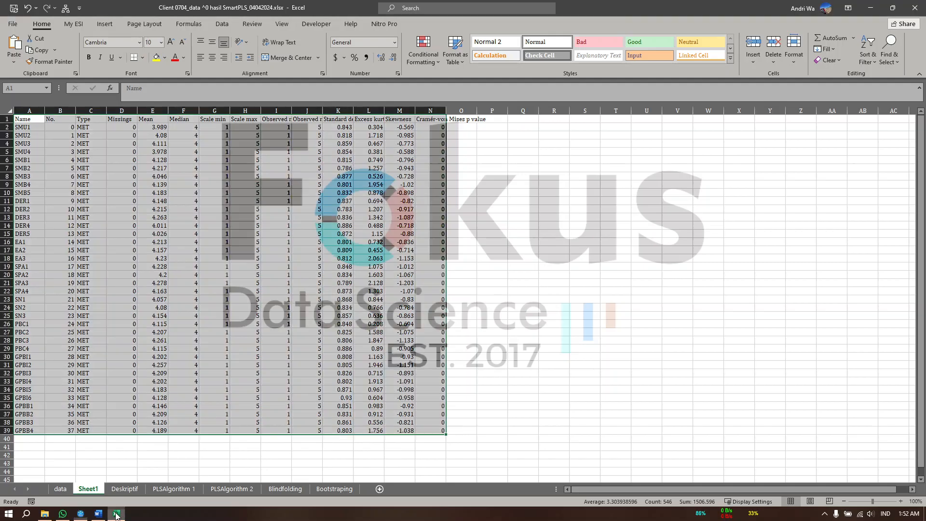
{"action": "left_click", "coordinate": [521, 135]}
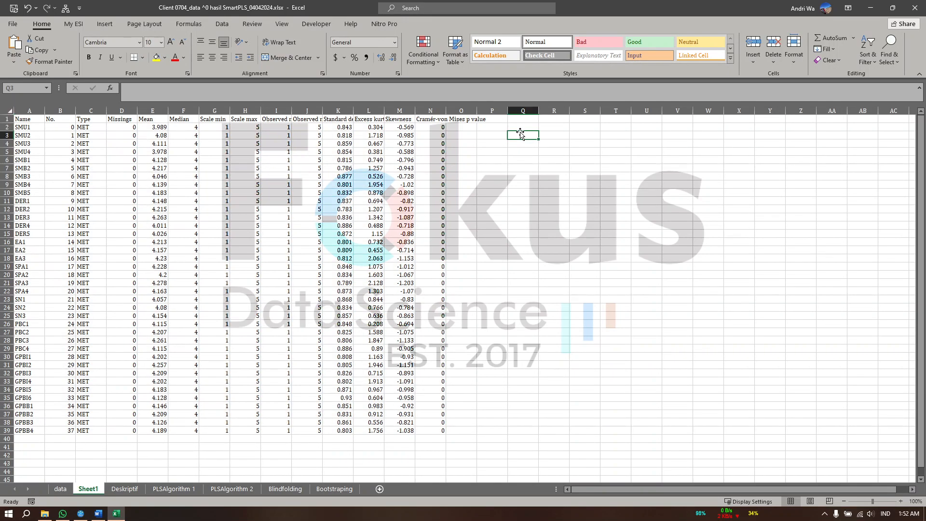
{"action": "left_click", "coordinate": [546, 127]}
{"action": "key", "text": "ctrl+v"}
{"action": "left_click_drag", "start_coordinate": [614, 240], "coordinate": [589, 238]}
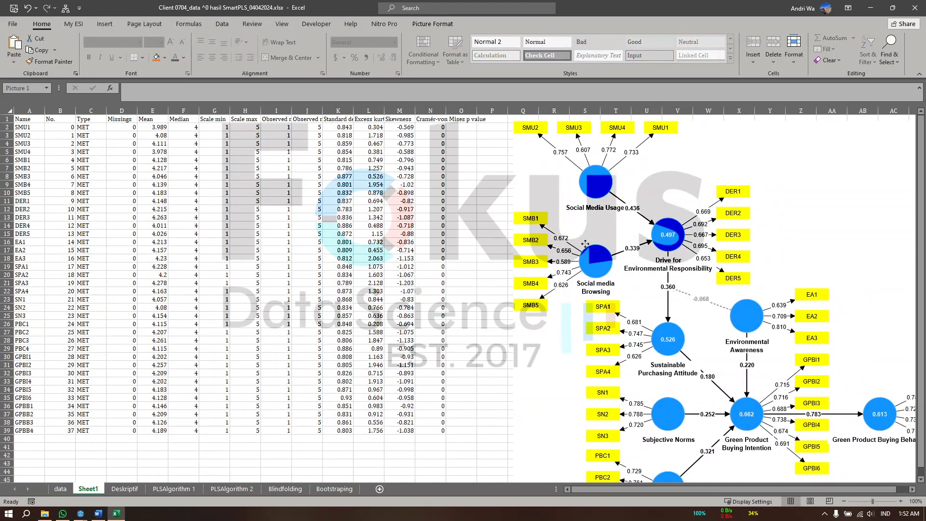
Review the path diagram and construct reliability table on the PLSAlgorithm 1 sheet
{"action": "left_click", "coordinate": [171, 488]}
{"action": "scroll", "coordinate": [218, 293], "scroll_direction": "right", "scroll_amount": 4}
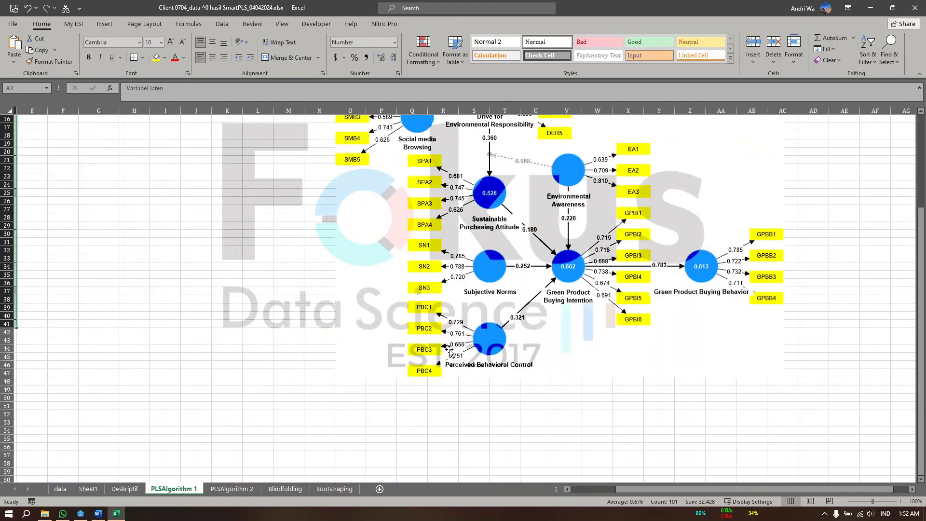
{"action": "scroll", "coordinate": [217, 293], "scroll_direction": "left", "scroll_amount": 2}
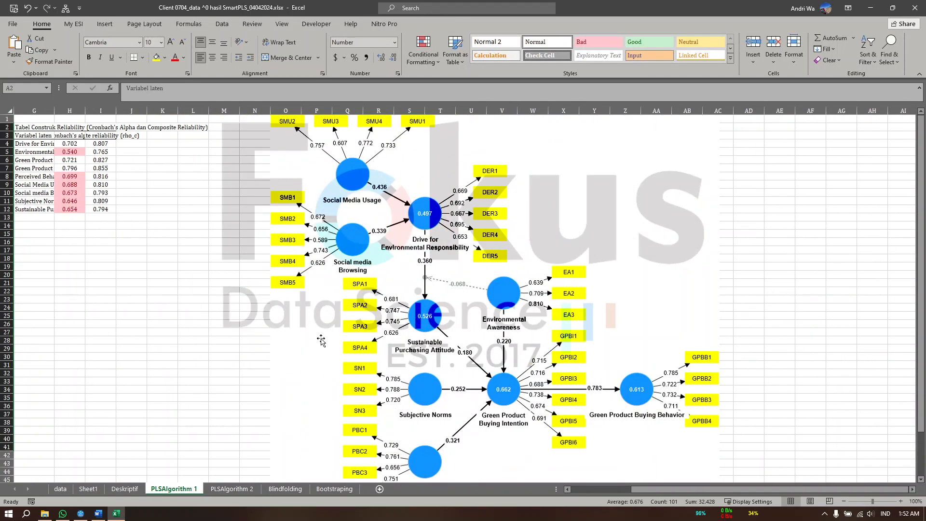
Return to SmartPLS and examine the Outer loadings matrix for all constructs and the Construct reliability and validity overview
{"action": "left_click", "coordinate": [867, 7]}
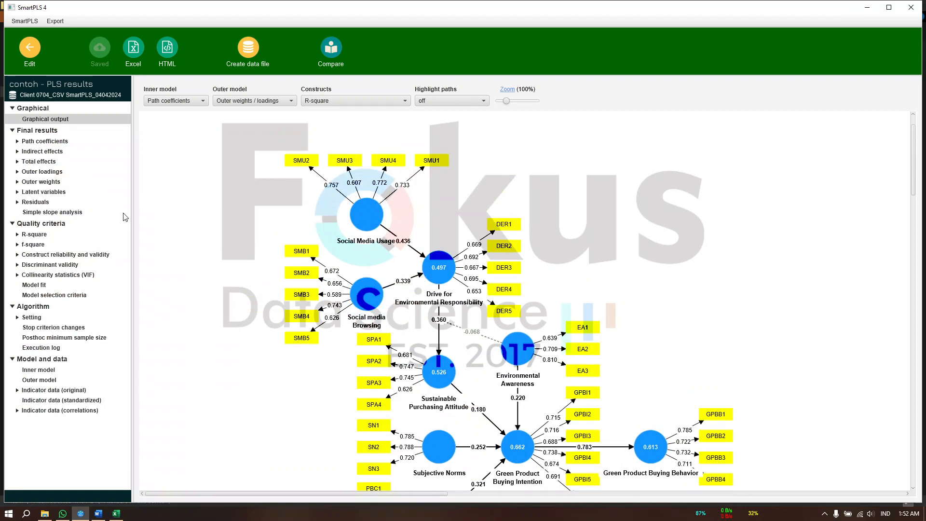
{"action": "left_click", "coordinate": [41, 173]}
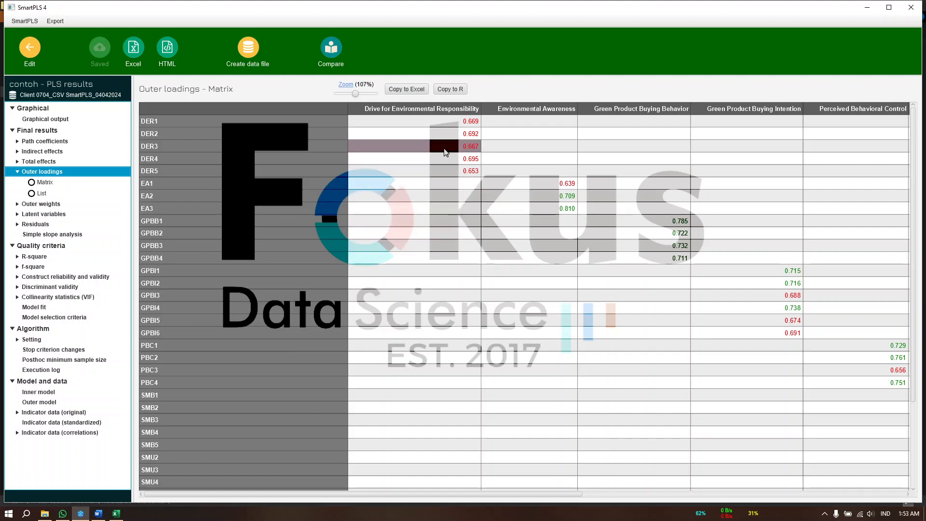
{"action": "scroll", "coordinate": [610, 291], "scroll_direction": "right", "scroll_amount": 3}
{"action": "scroll", "coordinate": [609, 291], "scroll_direction": "right", "scroll_amount": 10}
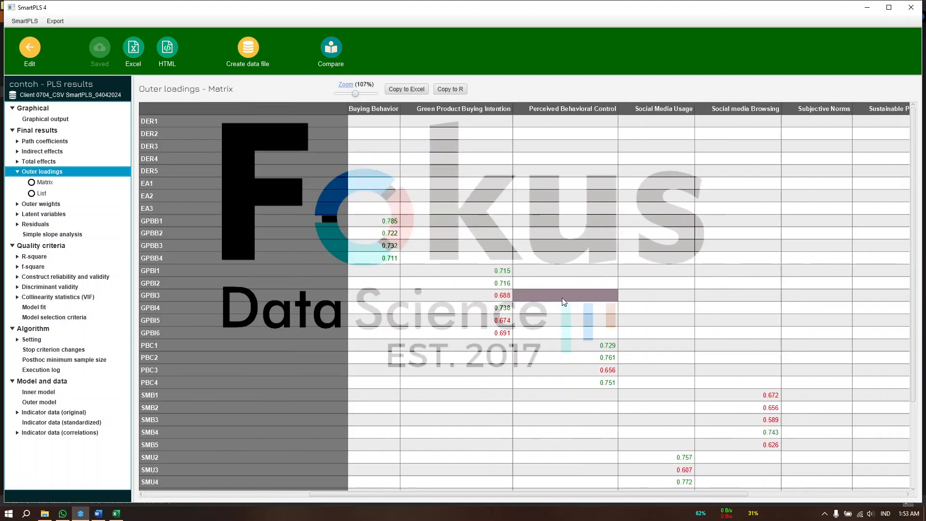
{"action": "scroll", "coordinate": [566, 294], "scroll_direction": "right", "scroll_amount": 4}
{"action": "scroll", "coordinate": [568, 295], "scroll_direction": "down", "scroll_amount": 3}
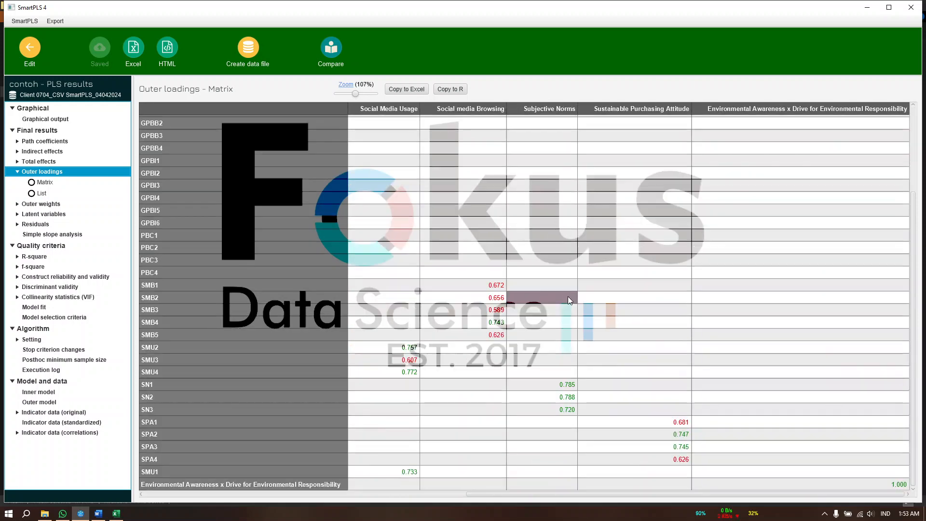
{"action": "scroll", "coordinate": [575, 335], "scroll_direction": "up", "scroll_amount": 3}
{"action": "scroll", "coordinate": [575, 328], "scroll_direction": "left", "scroll_amount": 15}
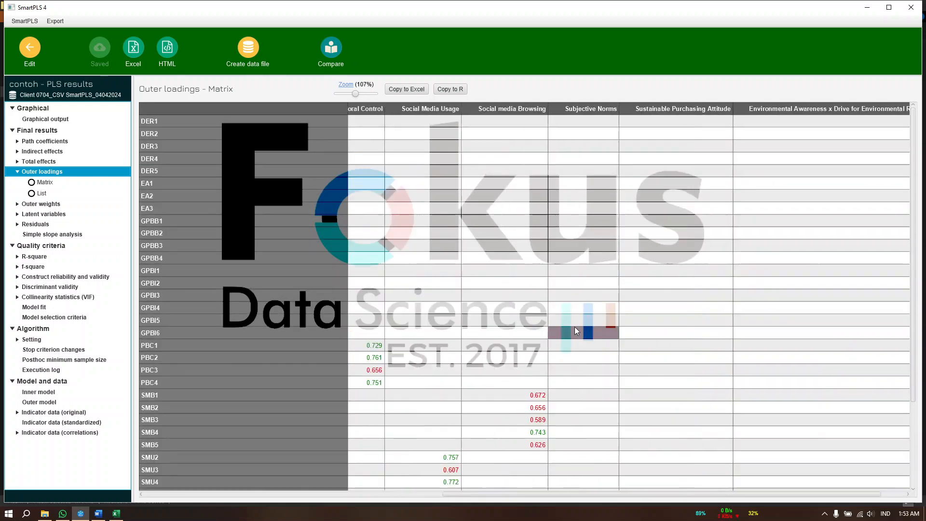
{"action": "scroll", "coordinate": [575, 327], "scroll_direction": "left", "scroll_amount": 1}
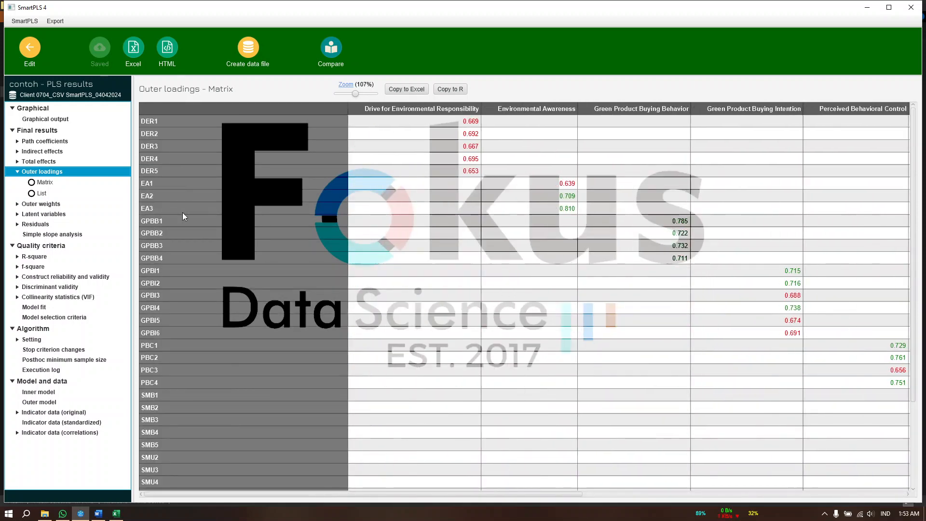
{"action": "left_click", "coordinate": [85, 278]}
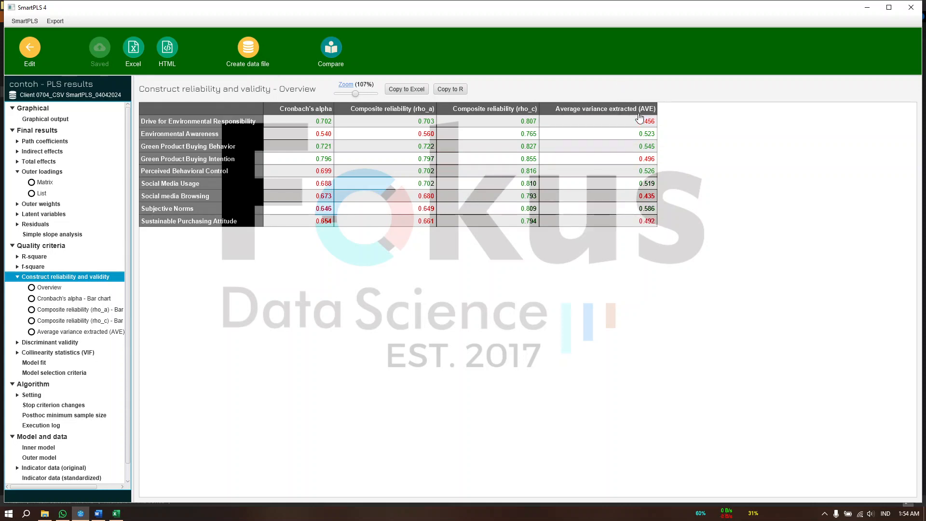
Switch to the Word interpretation document and review the Outer Model 1 path diagram and its outer loadings and AVE table
{"action": "left_click", "coordinate": [98, 513]}
{"action": "scroll", "coordinate": [395, 332], "scroll_direction": "up", "scroll_amount": 4}
{"action": "scroll", "coordinate": [395, 332], "scroll_direction": "up", "scroll_amount": 4}
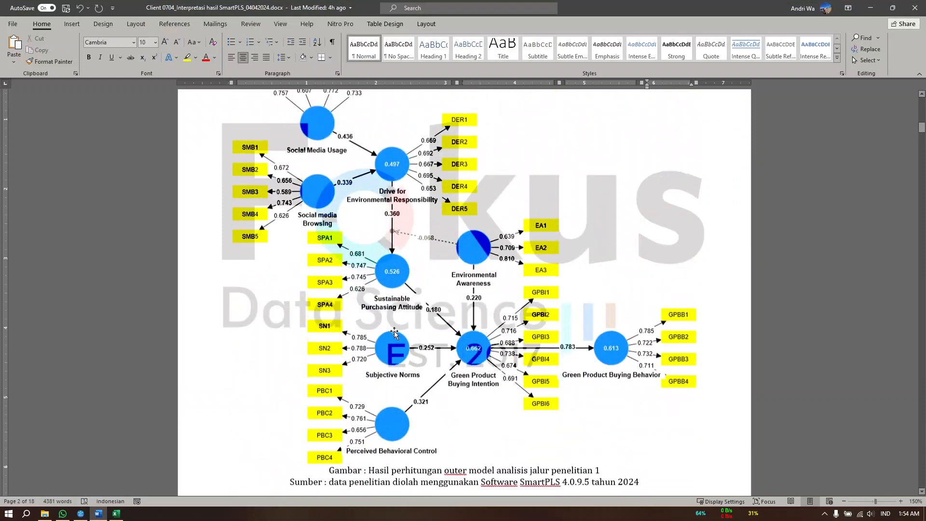
{"action": "scroll", "coordinate": [414, 303], "scroll_direction": "down", "scroll_amount": 6}
{"action": "scroll", "coordinate": [413, 304], "scroll_direction": "down", "scroll_amount": 4}
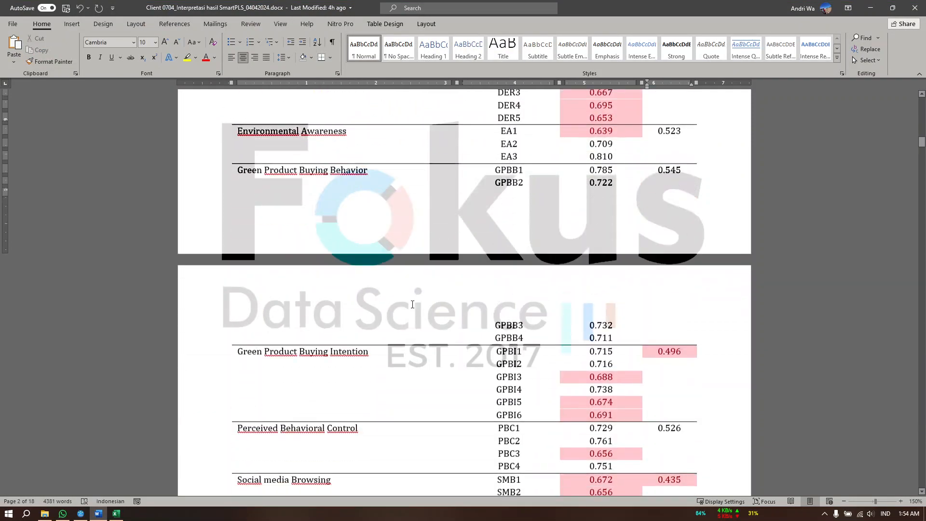
{"action": "scroll", "coordinate": [530, 277], "scroll_direction": "up", "scroll_amount": 4}
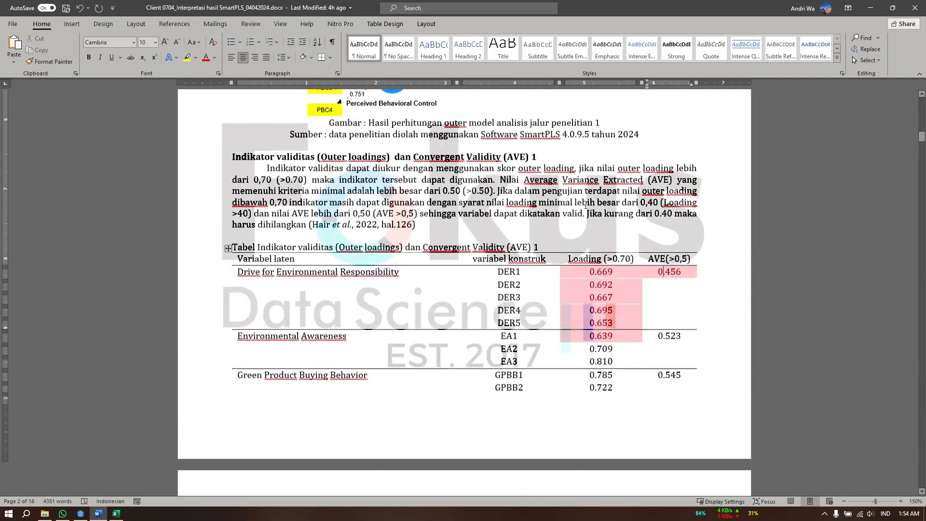
Examine the DER1 to DER5 loadings in the validity table against the Loading (>0.70) criterion
{"action": "left_click", "coordinate": [551, 263]}
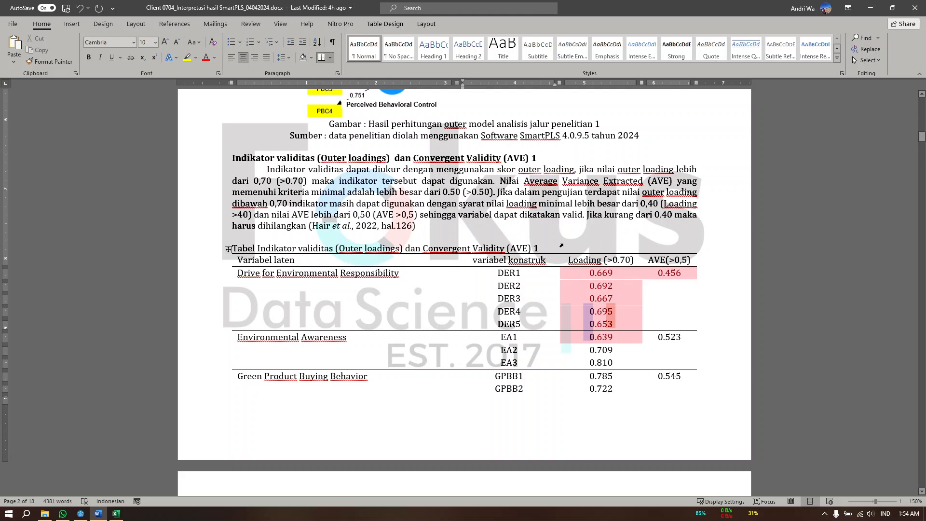
{"action": "scroll", "coordinate": [561, 246], "scroll_direction": "down", "scroll_amount": 5}
{"action": "scroll", "coordinate": [575, 241], "scroll_direction": "up", "scroll_amount": 4}
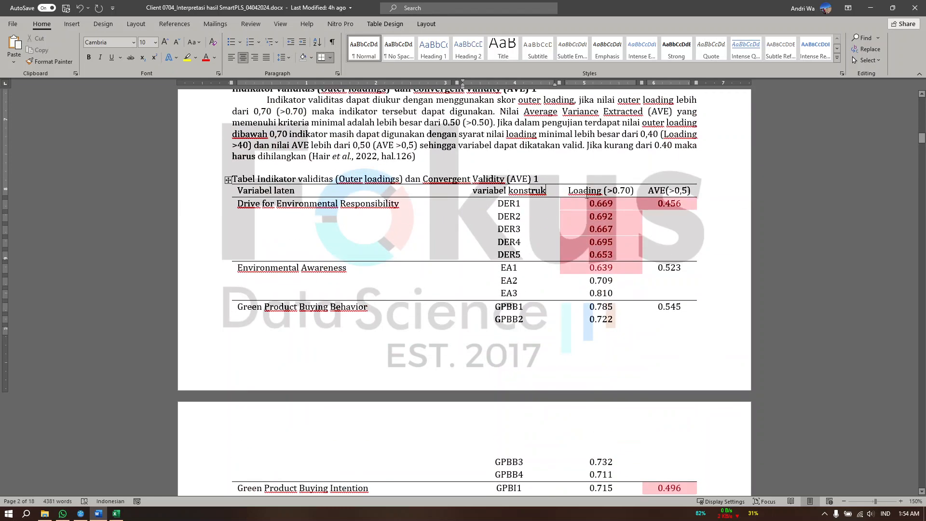
{"action": "left_click_drag", "start_coordinate": [585, 192], "coordinate": [630, 191]}
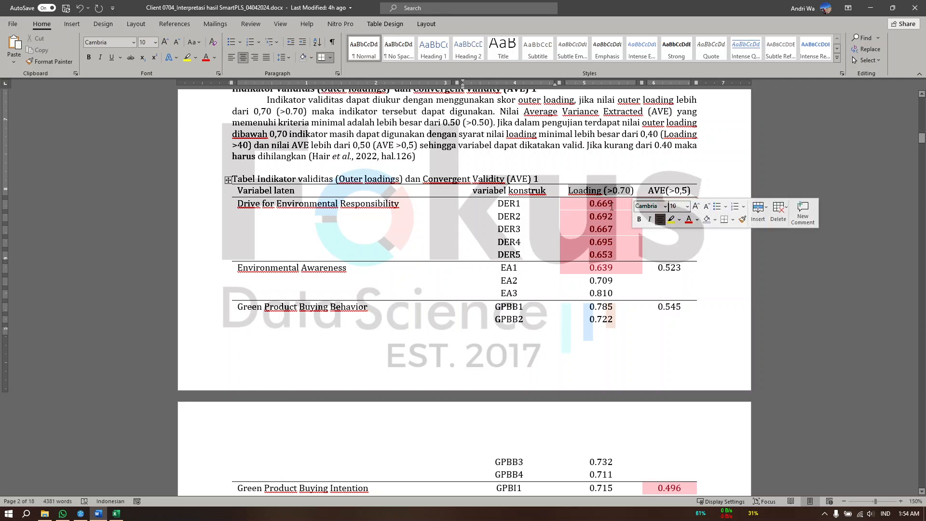
{"action": "left_click", "coordinate": [595, 204]}
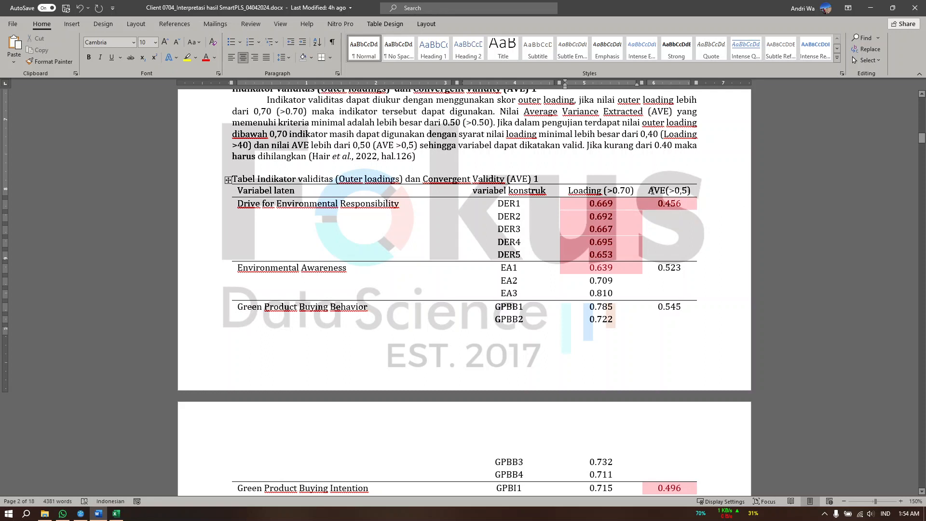
Examine the Drive for Environmental Responsibility indicators against the AVE(>0,5) criterion in the first validity table
{"action": "left_click_drag", "start_coordinate": [653, 191], "coordinate": [690, 191]}
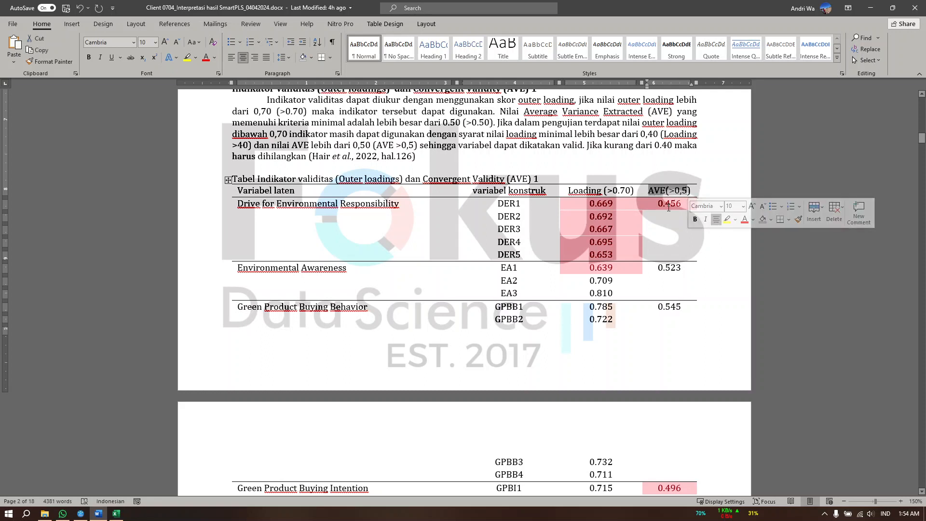
{"action": "left_click", "coordinate": [672, 270]}
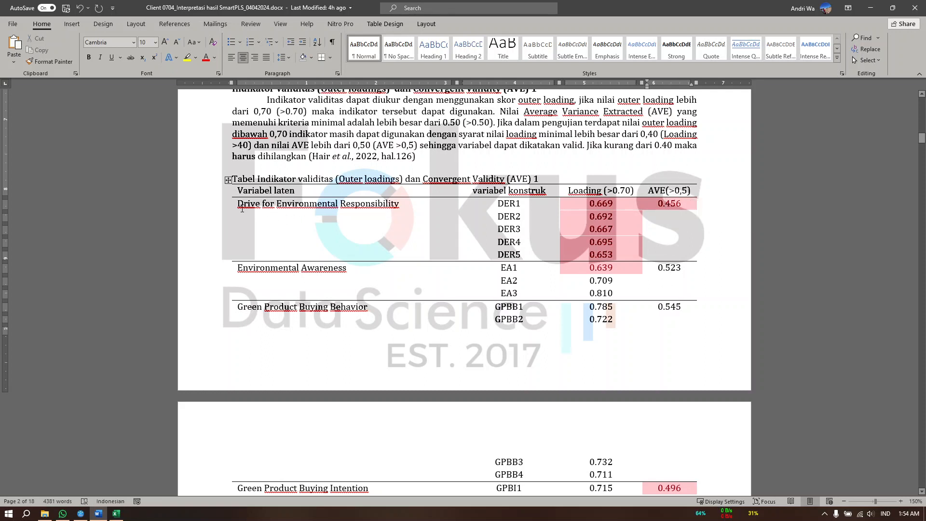
{"action": "left_click_drag", "start_coordinate": [238, 204], "coordinate": [340, 205]}
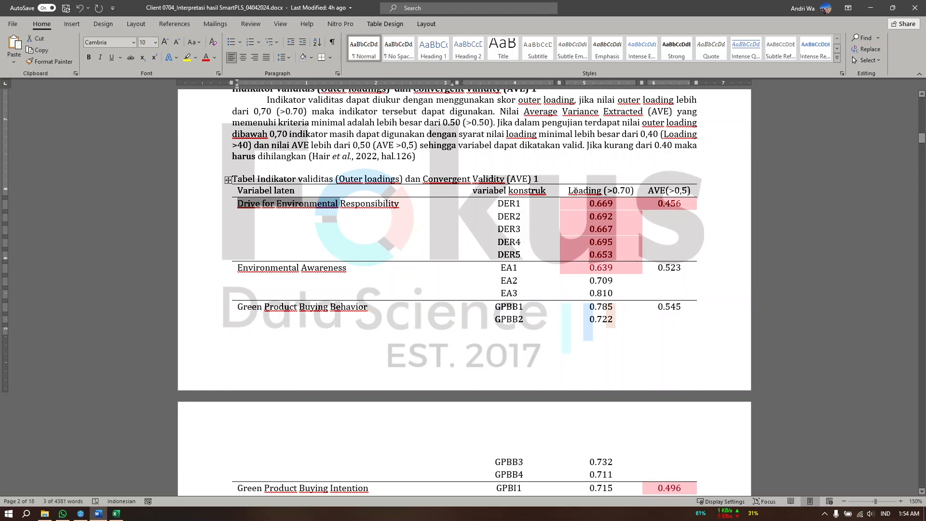
{"action": "left_click", "coordinate": [575, 190]}
{"action": "left_click_drag", "start_coordinate": [501, 204], "coordinate": [508, 242]}
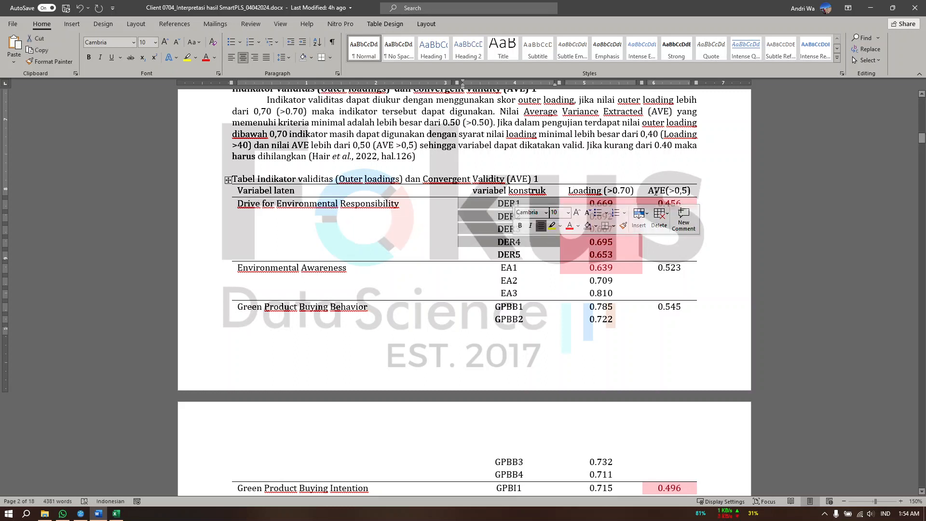
{"action": "left_click_drag", "start_coordinate": [649, 192], "coordinate": [672, 192]}
{"action": "left_click", "coordinate": [323, 205]}
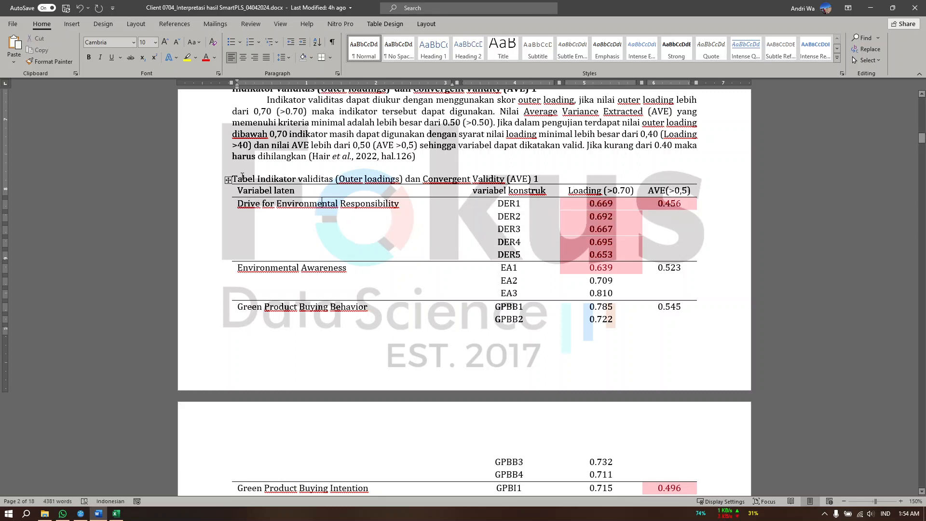
{"action": "left_click_drag", "start_coordinate": [243, 176], "coordinate": [590, 309]}
Review the remaining constructs' loadings and AVE, the Outer Model 2 diagram, and the Construct Reliability section
{"action": "scroll", "coordinate": [589, 309], "scroll_direction": "down", "scroll_amount": 6}
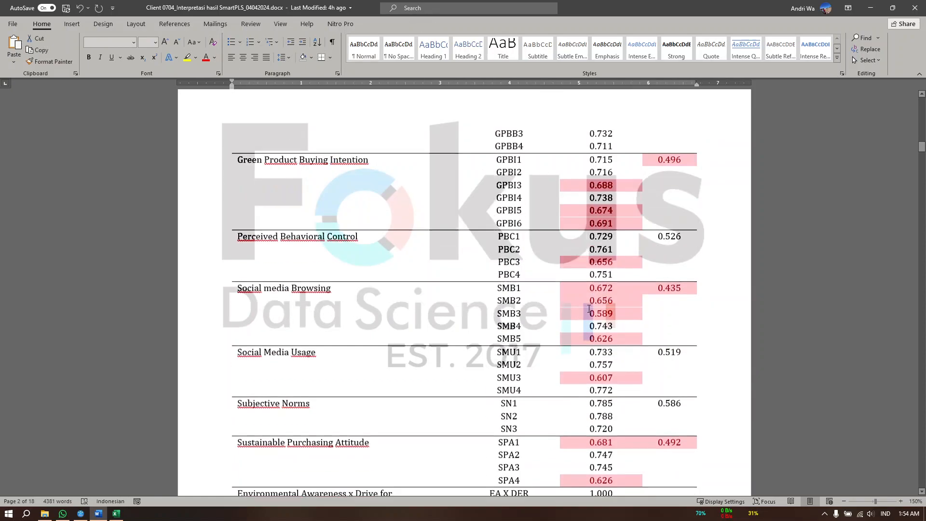
{"action": "scroll", "coordinate": [589, 308], "scroll_direction": "down", "scroll_amount": 15}
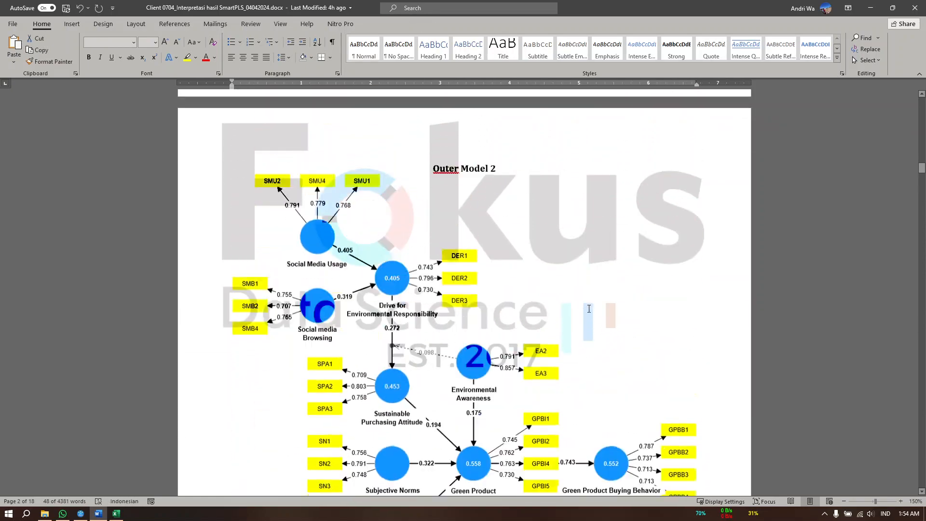
{"action": "scroll", "coordinate": [589, 309], "scroll_direction": "down", "scroll_amount": 15}
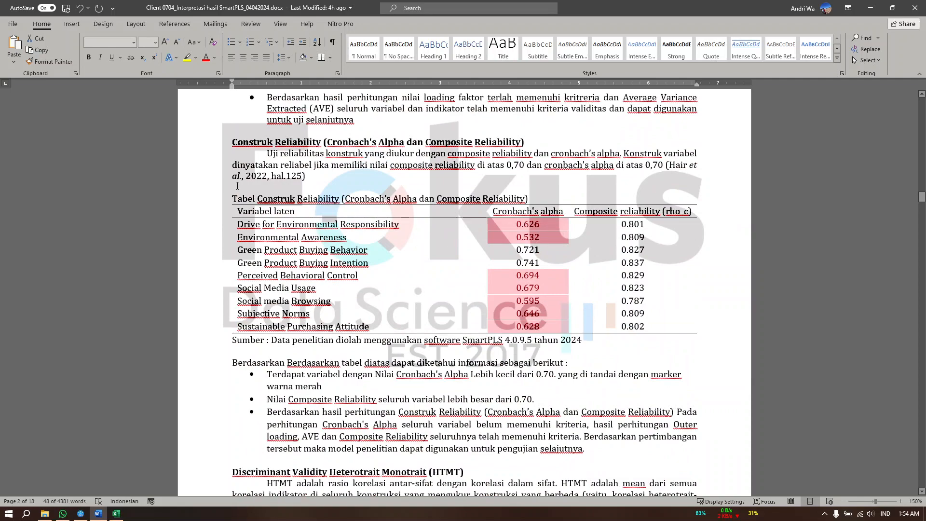
{"action": "left_click_drag", "start_coordinate": [267, 142], "coordinate": [322, 143]}
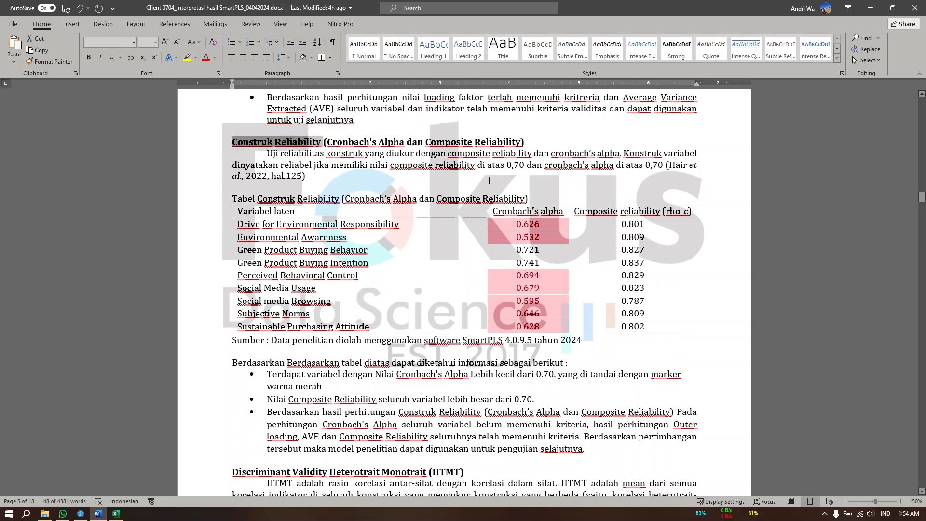
Go back through the interpretation document to compare the research model, the Outer Model 1 diagram and the first validity table
{"action": "scroll", "coordinate": [540, 289], "scroll_direction": "up", "scroll_amount": 5}
{"action": "scroll", "coordinate": [540, 289], "scroll_direction": "up", "scroll_amount": 5}
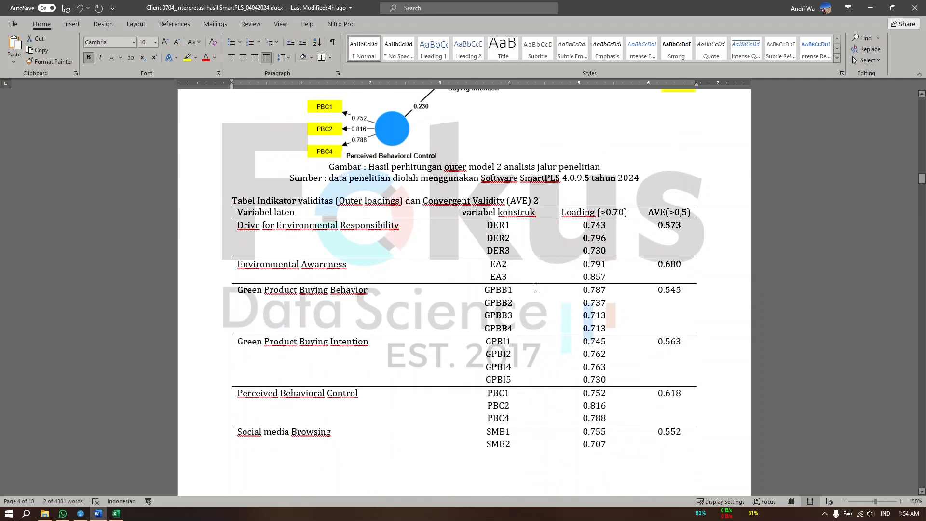
{"action": "scroll", "coordinate": [535, 287], "scroll_direction": "up", "scroll_amount": 12}
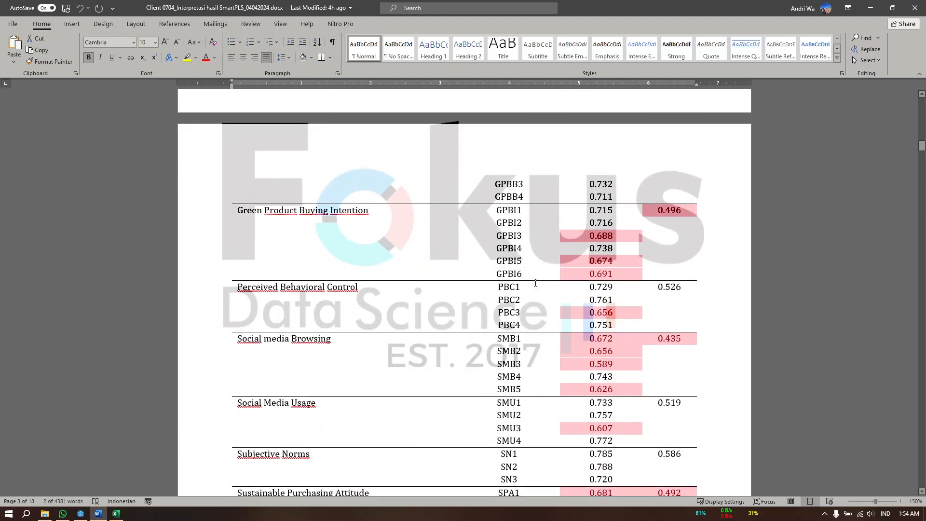
{"action": "scroll", "coordinate": [536, 283], "scroll_direction": "up", "scroll_amount": 15}
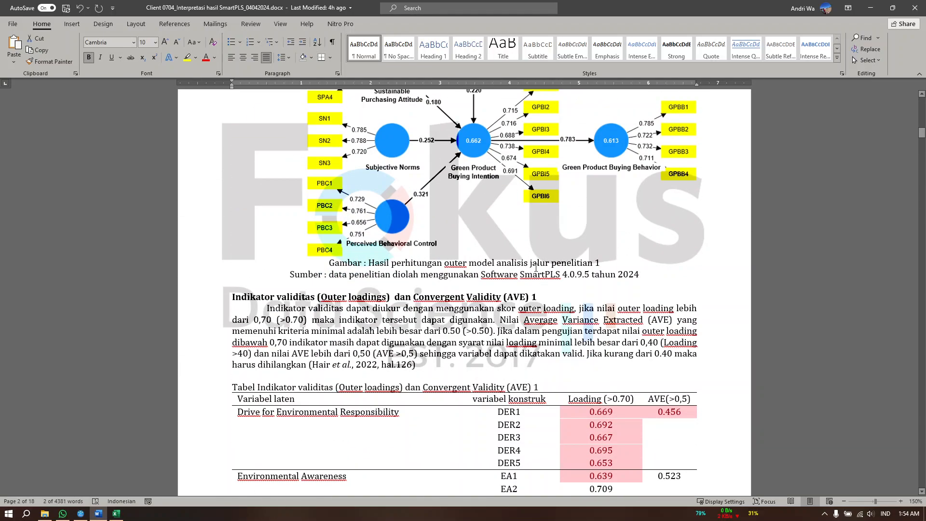
{"action": "scroll", "coordinate": [552, 287], "scroll_direction": "up", "scroll_amount": 15}
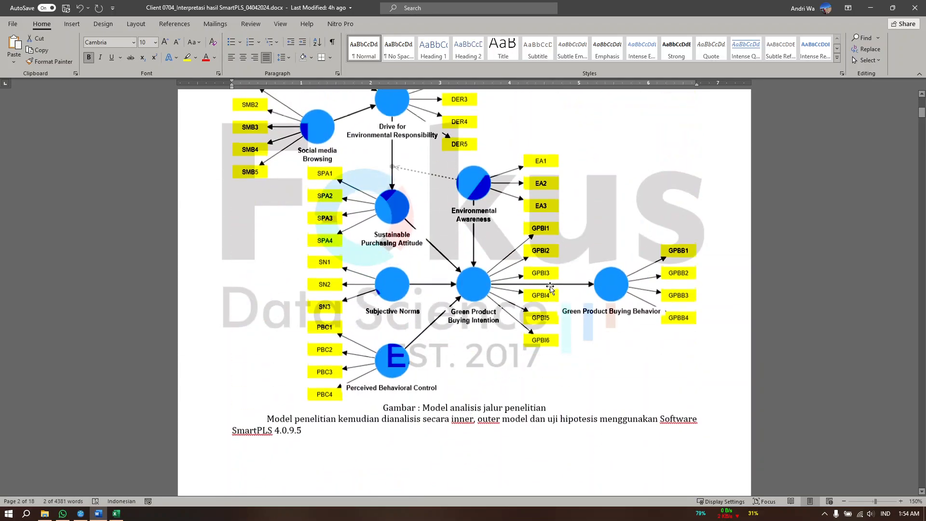
{"action": "scroll", "coordinate": [551, 287], "scroll_direction": "down", "scroll_amount": 20}
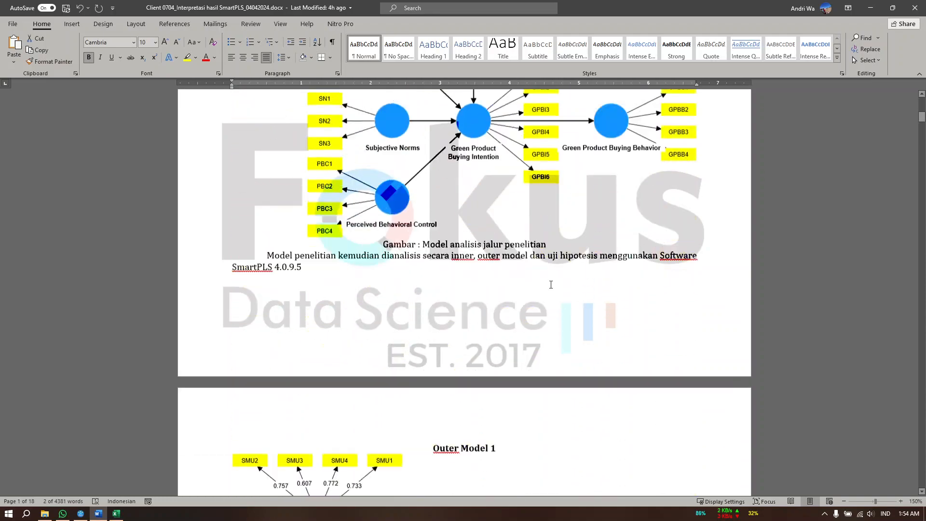
{"action": "scroll", "coordinate": [437, 311], "scroll_direction": "up", "scroll_amount": 5}
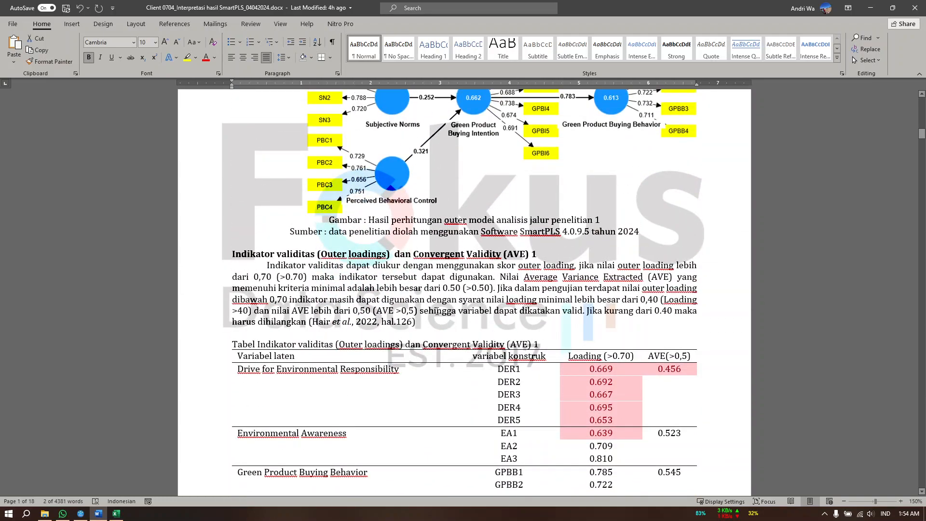
{"action": "scroll", "coordinate": [406, 266], "scroll_direction": "up", "scroll_amount": 12}
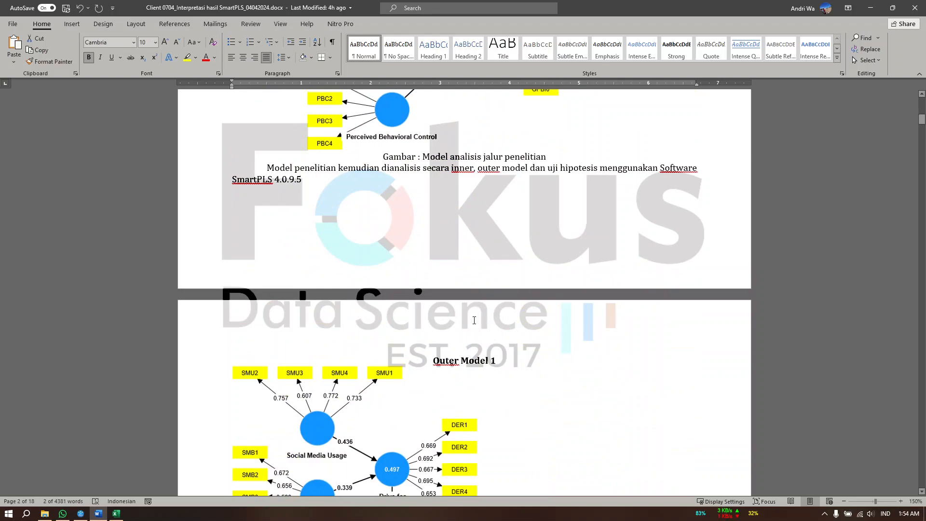
{"action": "scroll", "coordinate": [474, 320], "scroll_direction": "down", "scroll_amount": 20}
{"action": "scroll", "coordinate": [539, 313], "scroll_direction": "up", "scroll_amount": 7}
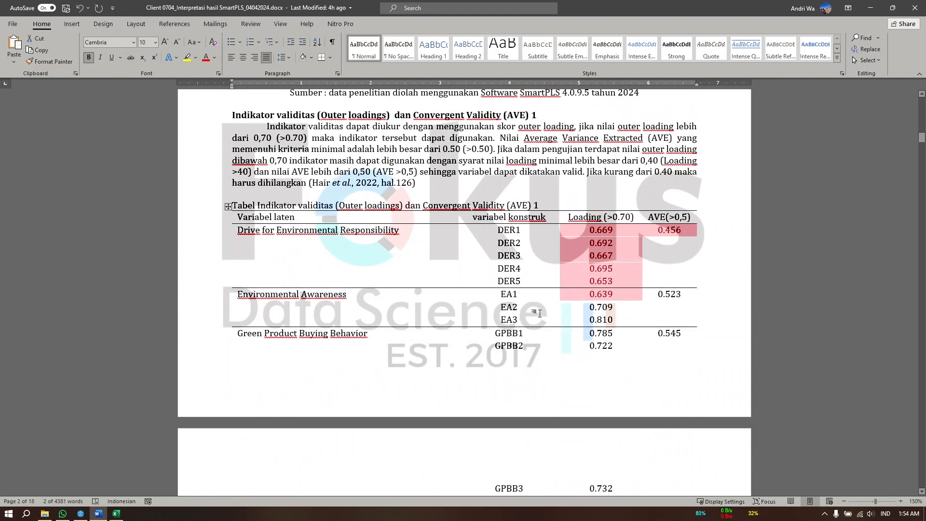
Switch to SmartPLS and examine the Outer loadings matrix across all constructs
{"action": "left_click", "coordinate": [870, 7]}
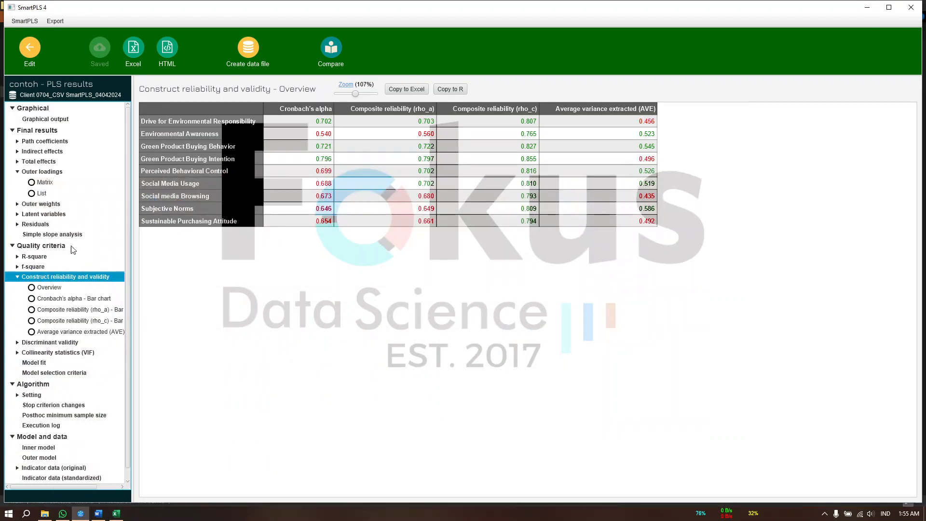
{"action": "left_click", "coordinate": [51, 172]}
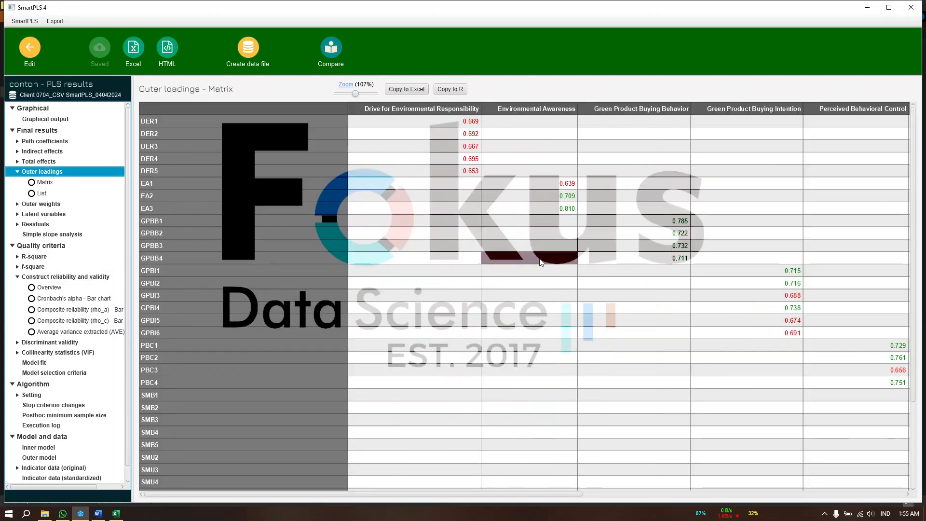
{"action": "scroll", "coordinate": [555, 299], "scroll_direction": "right", "scroll_amount": 10}
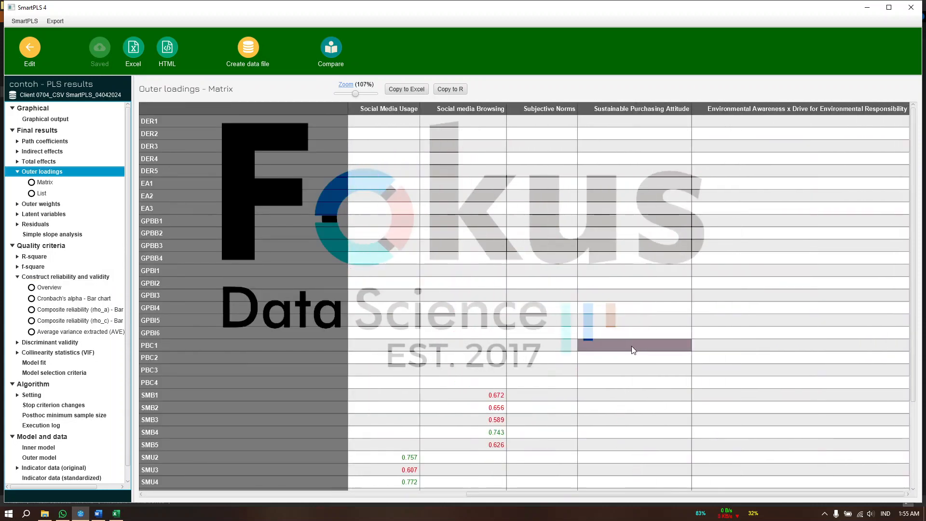
{"action": "scroll", "coordinate": [689, 383], "scroll_direction": "down", "scroll_amount": 3}
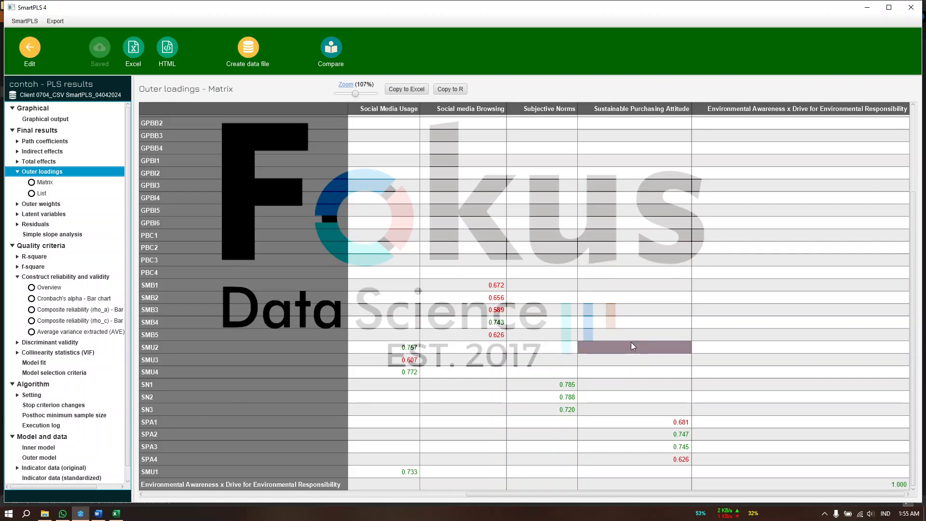
{"action": "scroll", "coordinate": [632, 343], "scroll_direction": "left", "scroll_amount": 1}
{"action": "scroll", "coordinate": [631, 345], "scroll_direction": "up", "scroll_amount": 3}
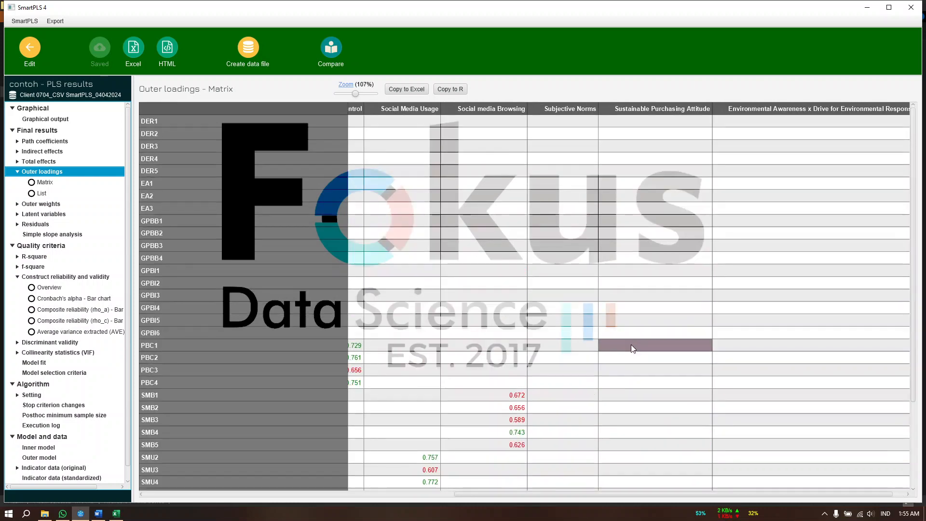
{"action": "scroll", "coordinate": [632, 345], "scroll_direction": "left", "scroll_amount": 5}
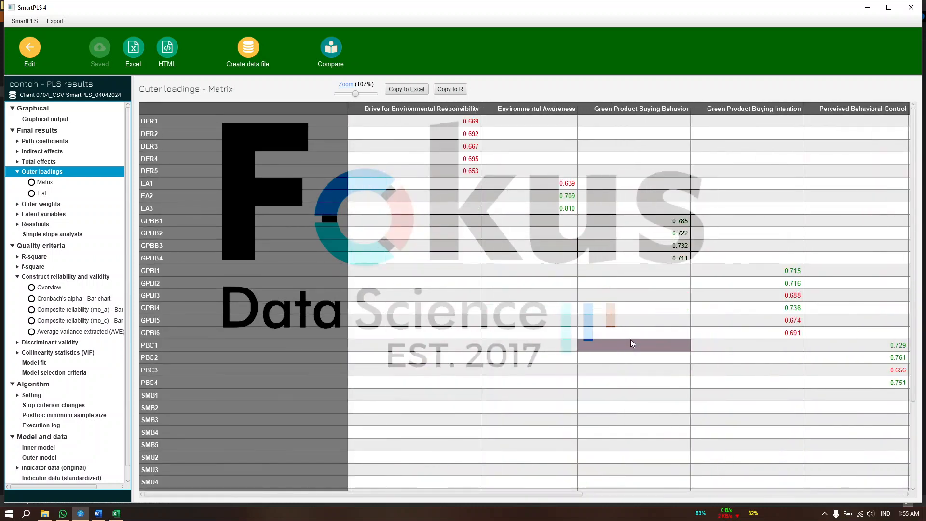
Recheck the outer loadings matrix from DER1 through SPA4 for indicators with low loadings
{"action": "scroll", "coordinate": [567, 338], "scroll_direction": "right", "scroll_amount": 5}
{"action": "scroll", "coordinate": [565, 333], "scroll_direction": "down", "scroll_amount": 3}
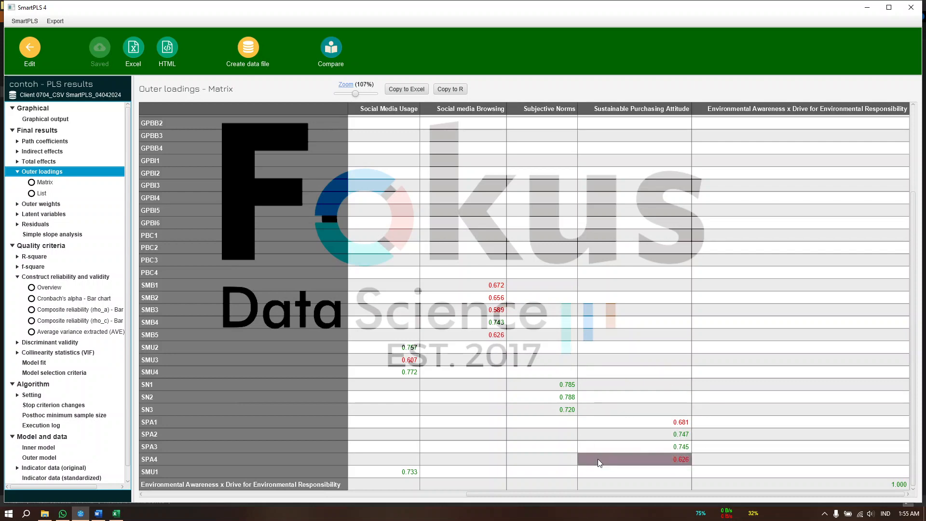
{"action": "scroll", "coordinate": [456, 343], "scroll_direction": "left", "scroll_amount": 5}
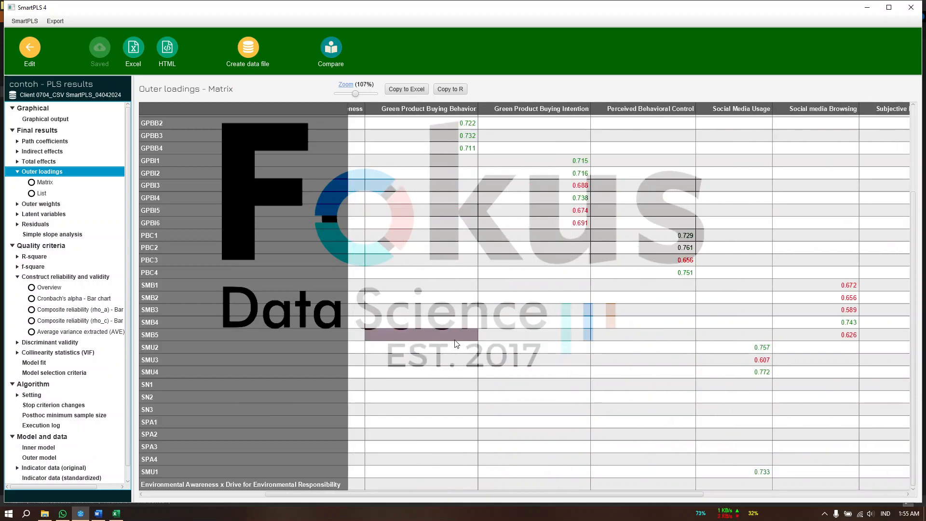
{"action": "scroll", "coordinate": [455, 343], "scroll_direction": "up", "scroll_amount": 3}
{"action": "scroll", "coordinate": [456, 343], "scroll_direction": "left", "scroll_amount": 5}
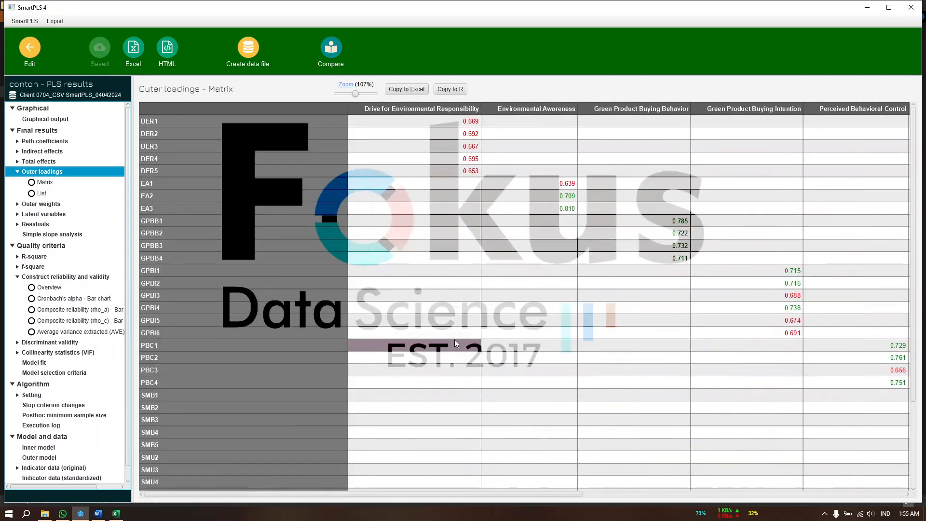
{"action": "scroll", "coordinate": [456, 343], "scroll_direction": "right", "scroll_amount": 2}
{"action": "scroll", "coordinate": [456, 337], "scroll_direction": "right", "scroll_amount": 6}
{"action": "scroll", "coordinate": [598, 370], "scroll_direction": "down", "scroll_amount": 3}
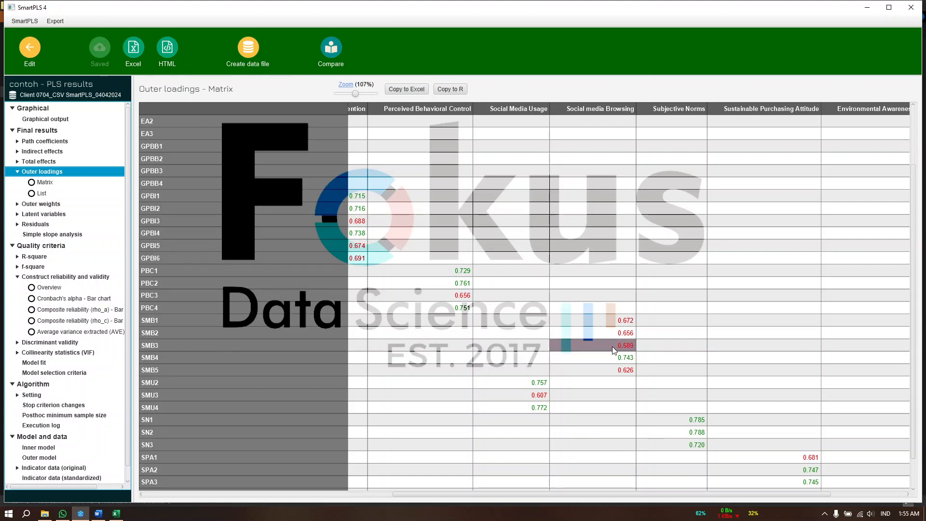
{"action": "scroll", "coordinate": [613, 347], "scroll_direction": "down", "scroll_amount": 1}
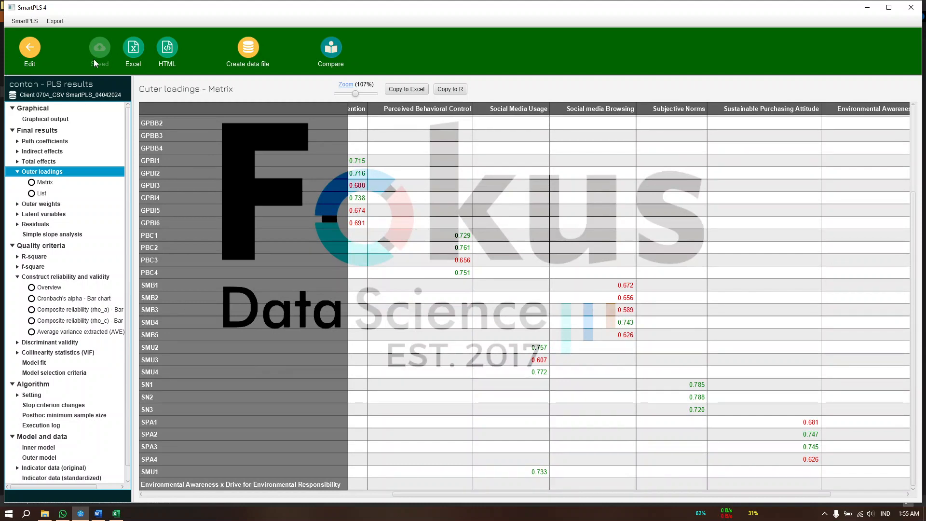
{"action": "scroll", "coordinate": [384, 203], "scroll_direction": "up", "scroll_amount": 3}
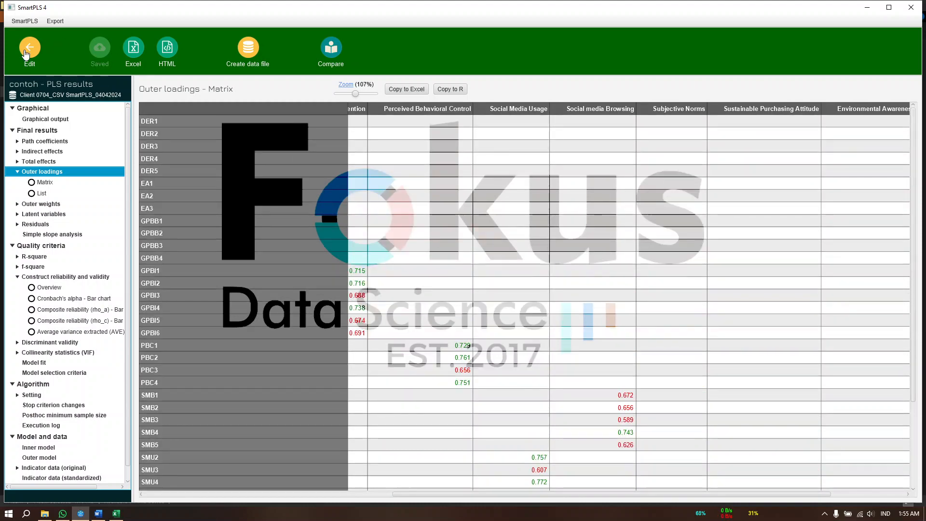
Leave the PLS results and the contoh model for the workspace, and collapse the Client 0704_Eksport Project_04042024 project
{"action": "left_click", "coordinate": [29, 50]}
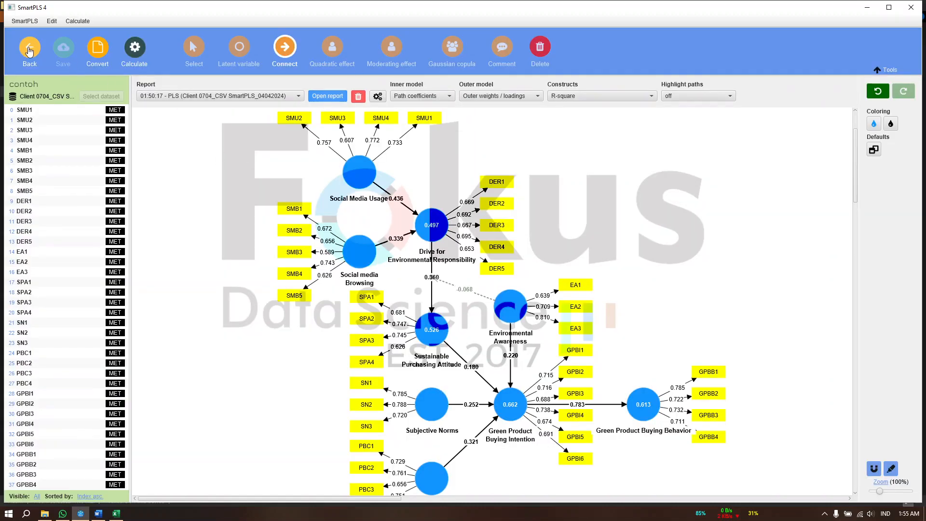
{"action": "left_click", "coordinate": [30, 50]}
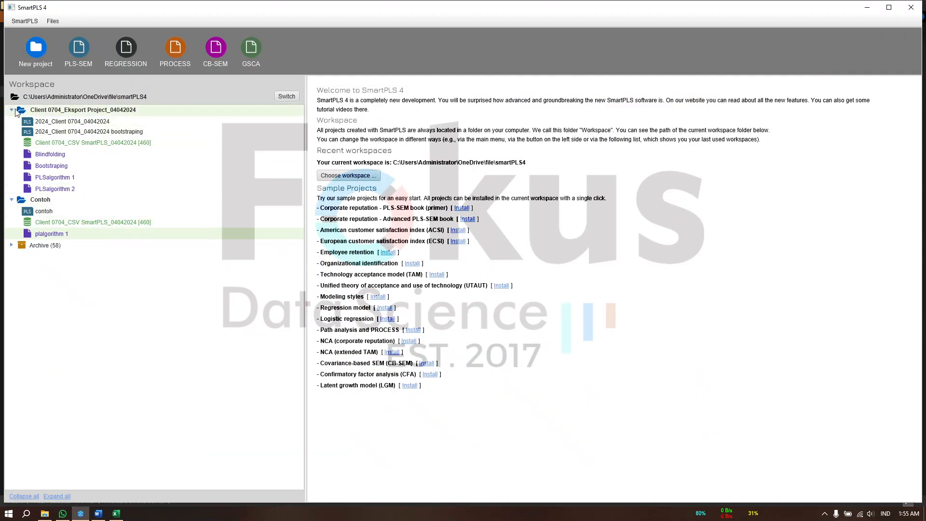
{"action": "left_click", "coordinate": [13, 110]}
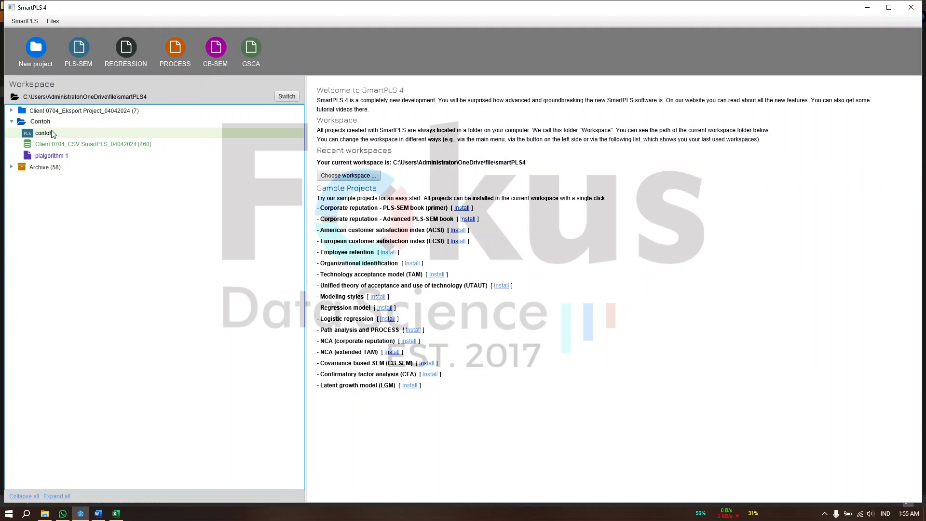
{"action": "left_click", "coordinate": [12, 110]}
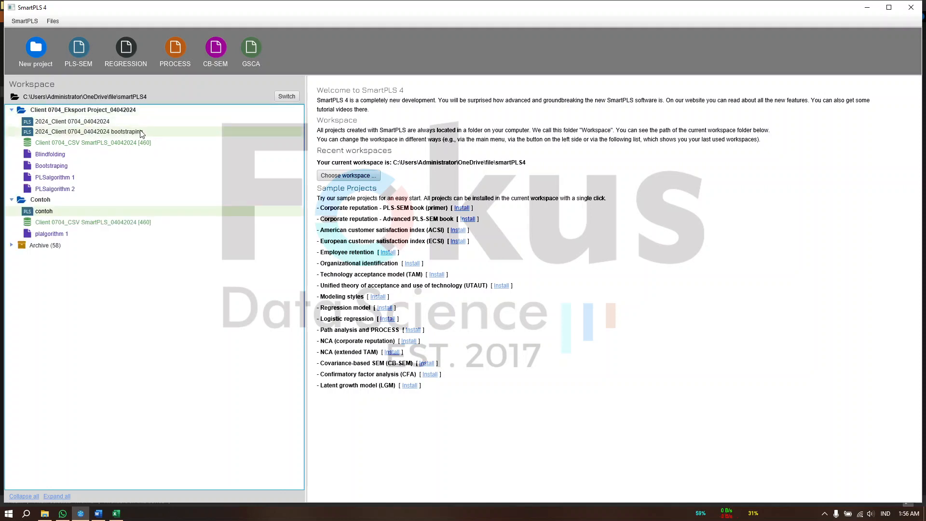
{"action": "left_click", "coordinate": [12, 111]}
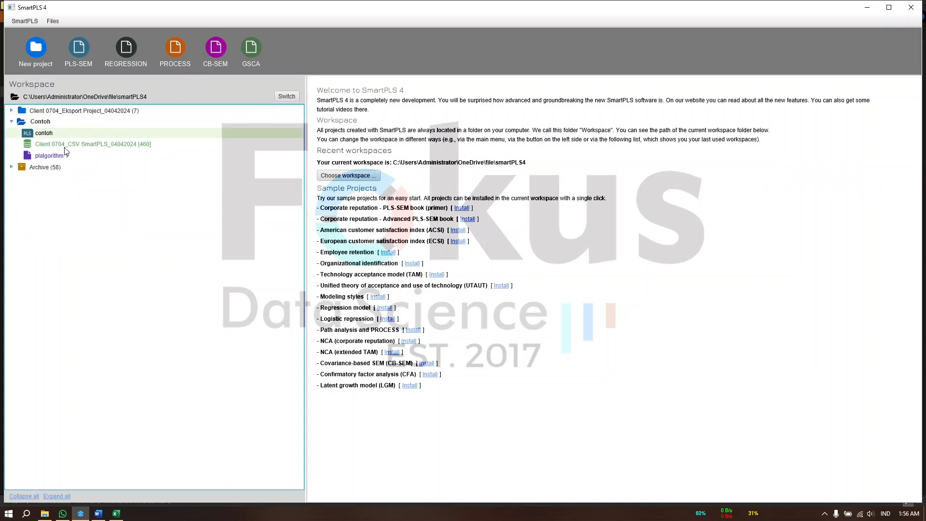
Duplicate the contoh model in the Contoh project under the name contoh bootstraping and open the copy
{"action": "right_click", "coordinate": [56, 133]}
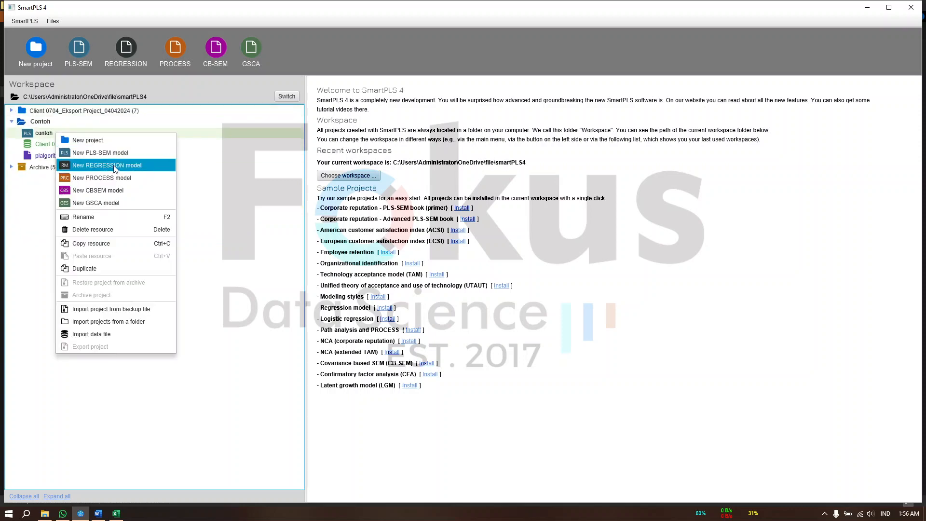
{"action": "left_click", "coordinate": [85, 269]}
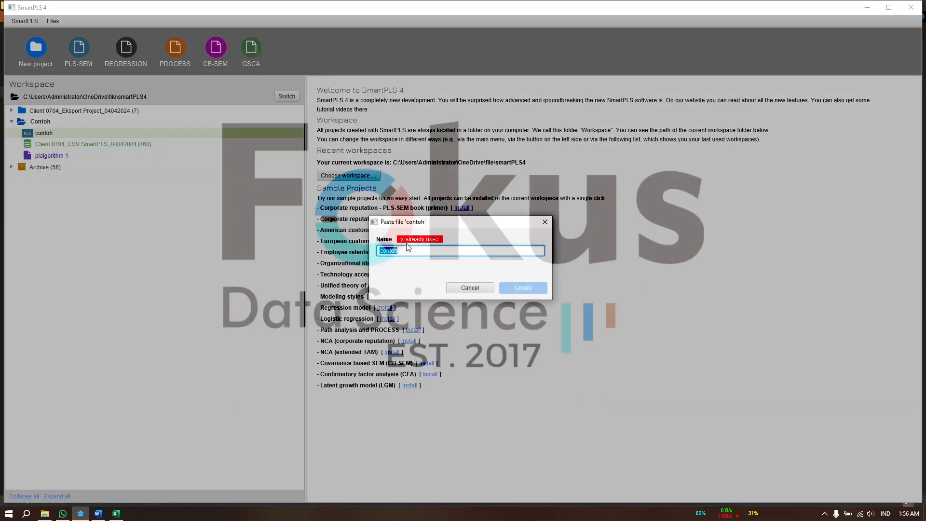
{"action": "left_click", "coordinate": [448, 257]}
{"action": "type", "text": "bootstraping"}
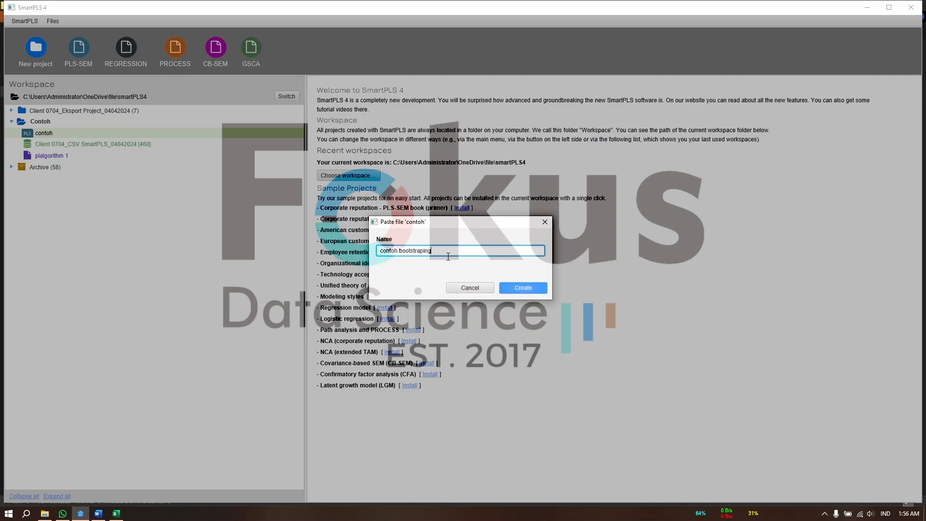
{"action": "left_click", "coordinate": [522, 291]}
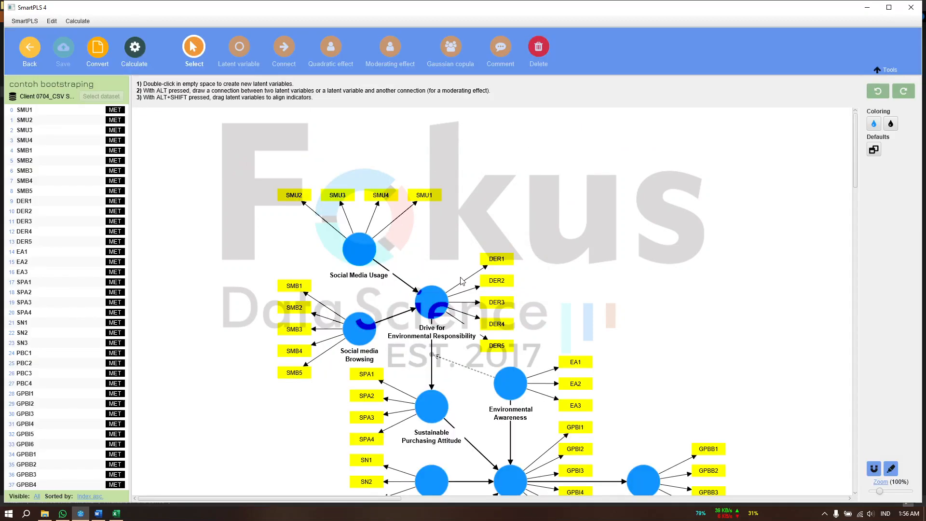
Run the PLS-SEM algorithm on the contoh bootstraping model and check the outer loadings matrix for low-loading indicators
{"action": "scroll", "coordinate": [462, 281], "scroll_direction": "down", "scroll_amount": 2}
{"action": "left_click", "coordinate": [135, 48]}
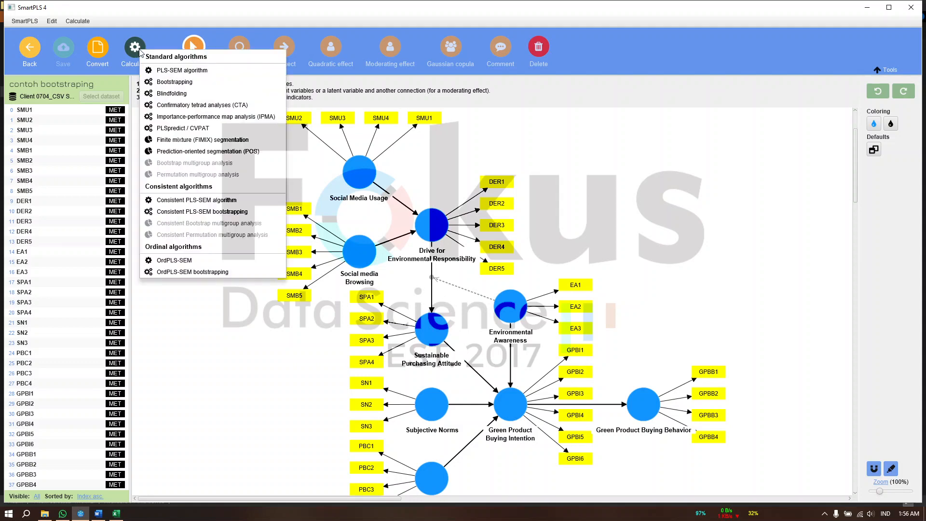
{"action": "left_click", "coordinate": [164, 70]}
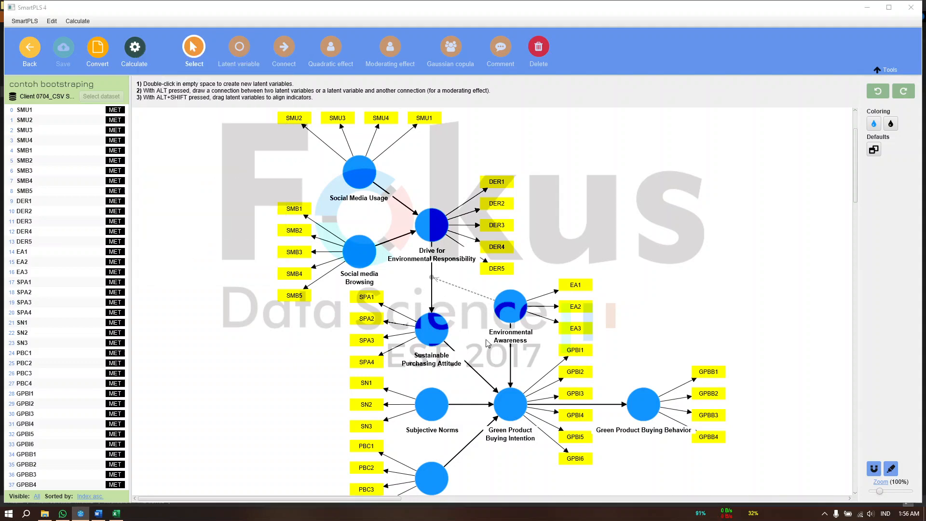
{"action": "left_click", "coordinate": [585, 410]}
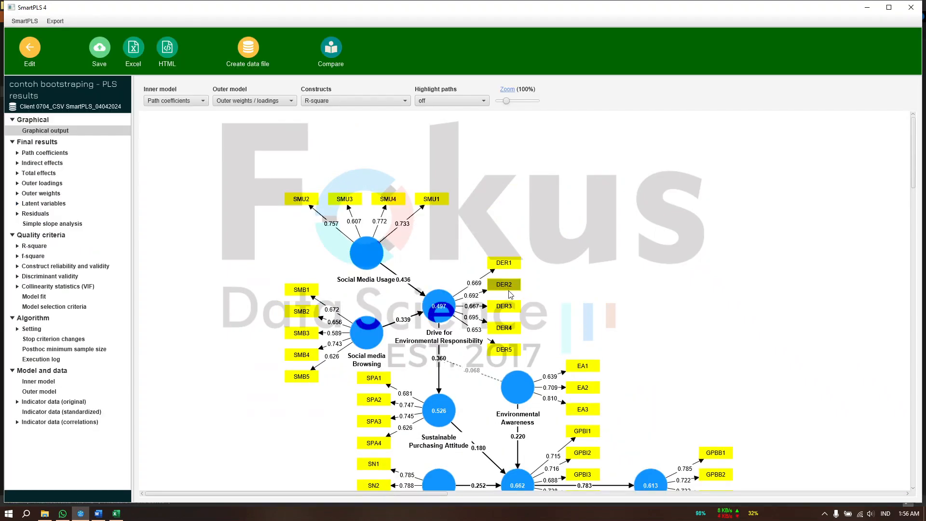
{"action": "left_click", "coordinate": [43, 184]}
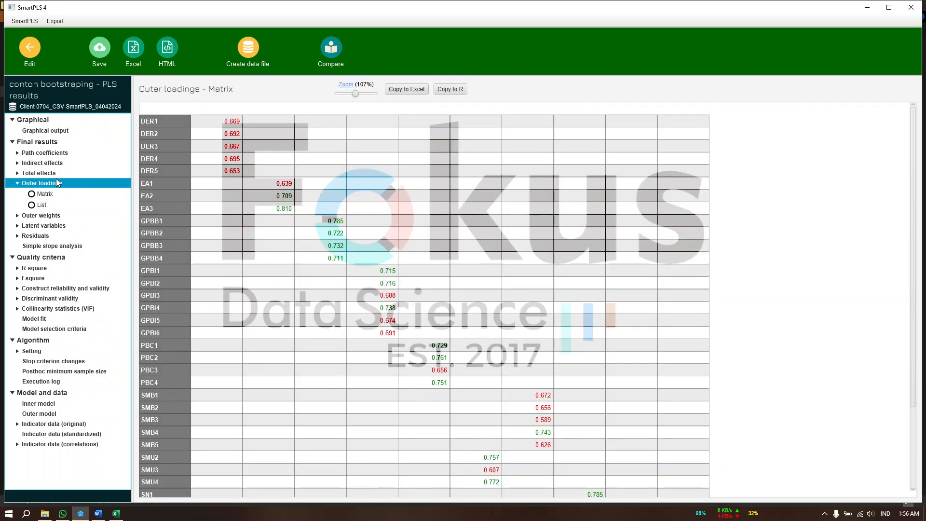
{"action": "scroll", "coordinate": [801, 355], "scroll_direction": "right", "scroll_amount": 3}
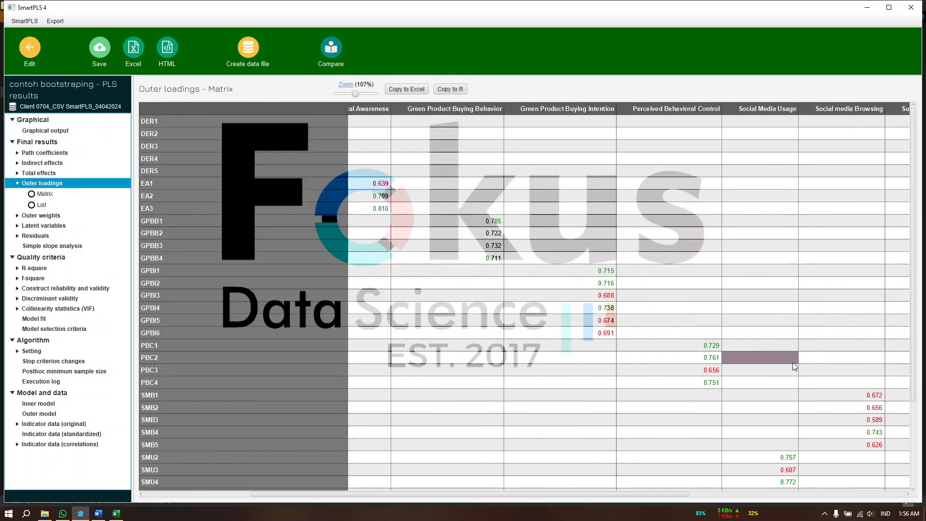
{"action": "scroll", "coordinate": [745, 364], "scroll_direction": "right", "scroll_amount": 3}
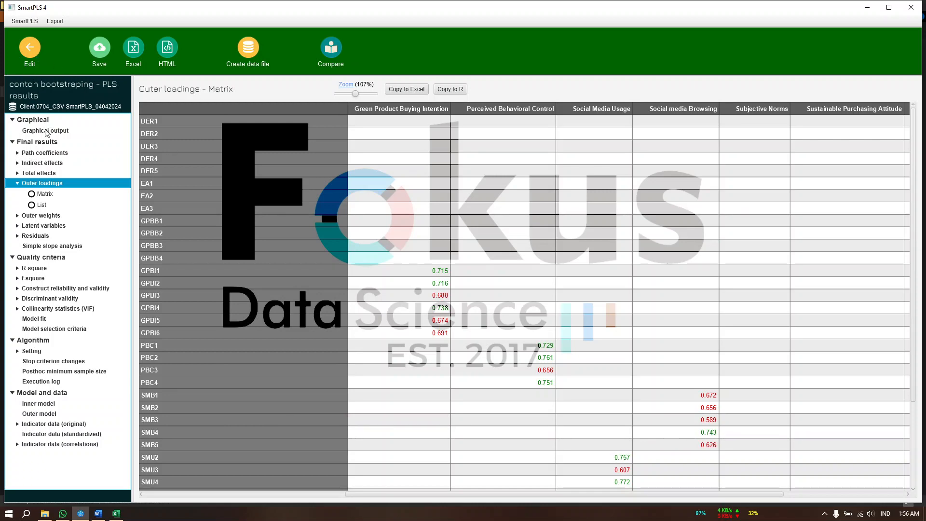
Return to the model, delete indicator SMB3 and realign the remaining Social media Browsing indicators on the construct's left side
{"action": "left_click", "coordinate": [30, 48]}
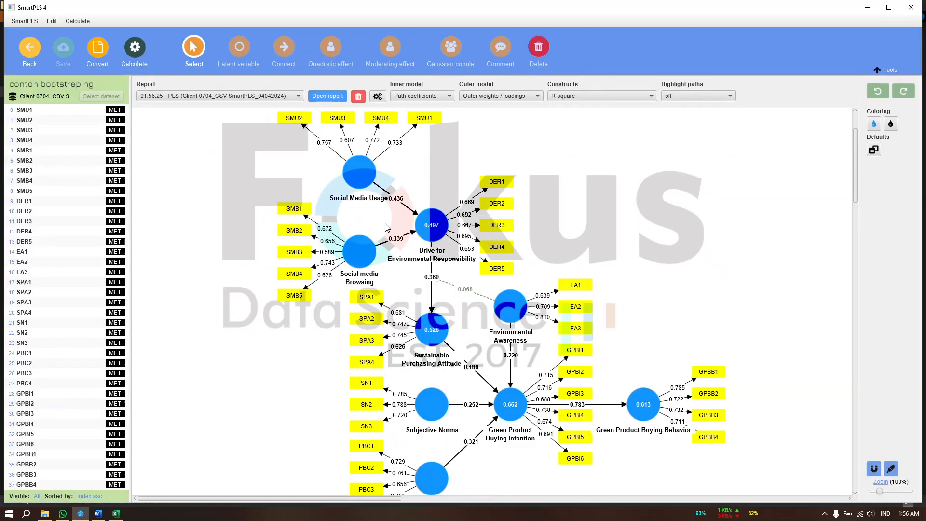
{"action": "left_click", "coordinate": [293, 255]}
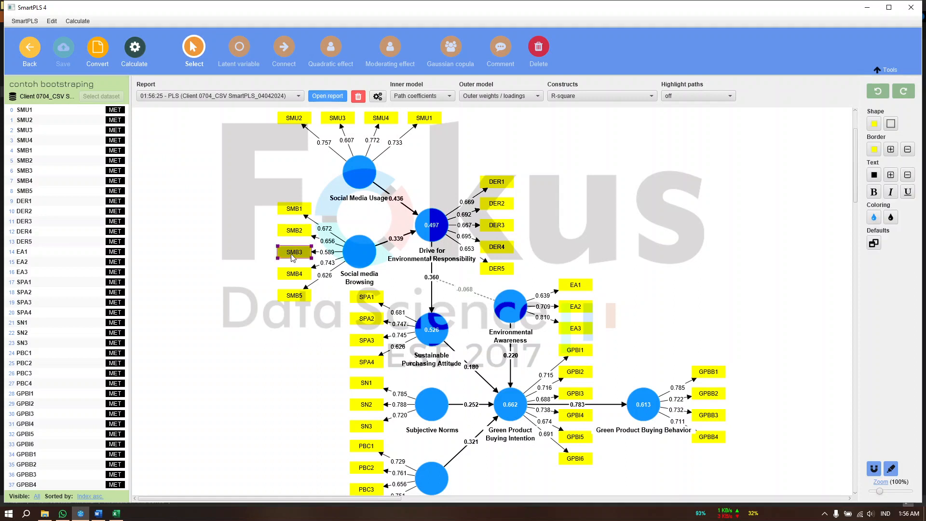
{"action": "key", "text": "Delete"}
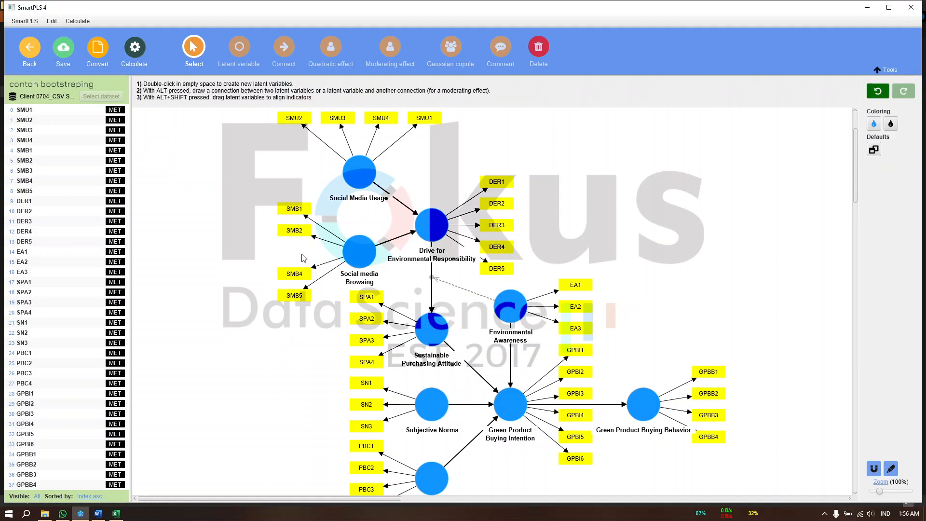
{"action": "left_click", "coordinate": [360, 251]}
{"action": "left_click", "coordinate": [874, 133]}
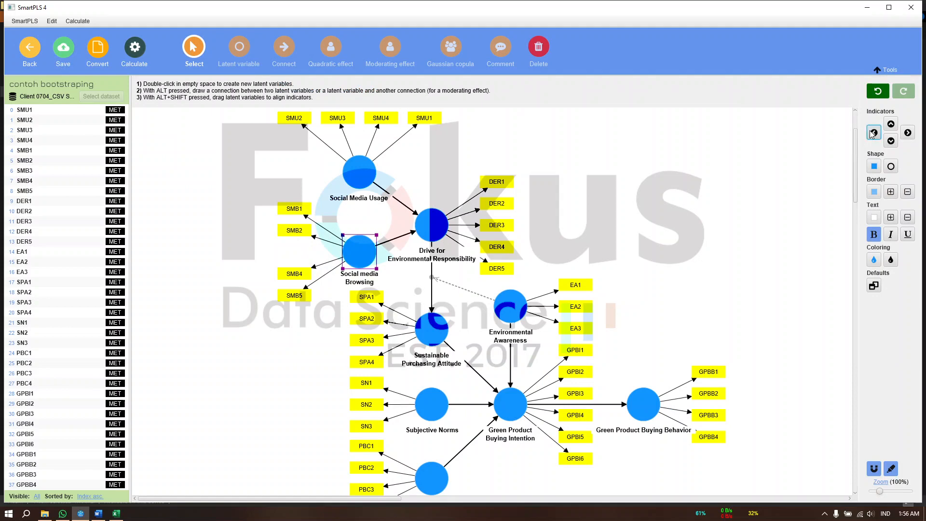
Recalculate the PLS-SEM algorithm without SMB3 and review the outer loadings matrix across all constructs
{"action": "left_click", "coordinate": [134, 53]}
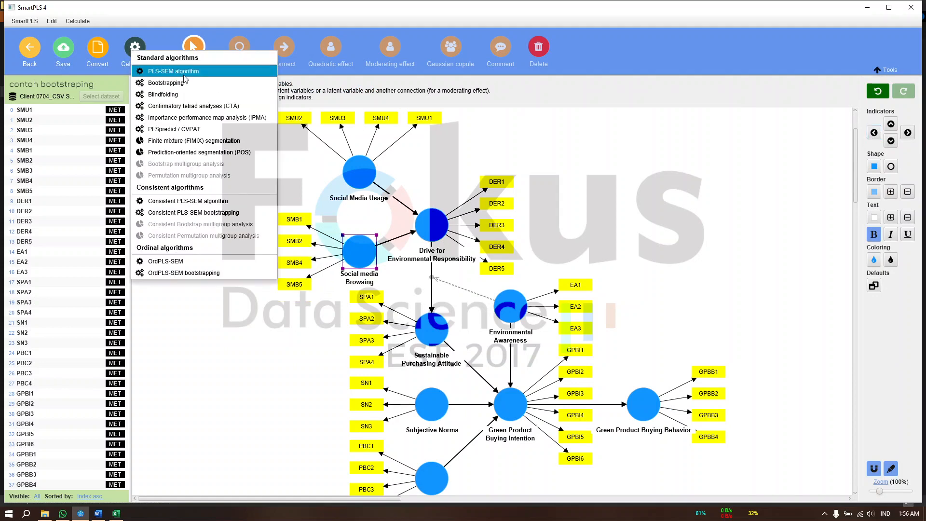
{"action": "left_click", "coordinate": [183, 72]}
{"action": "left_click", "coordinate": [574, 410]}
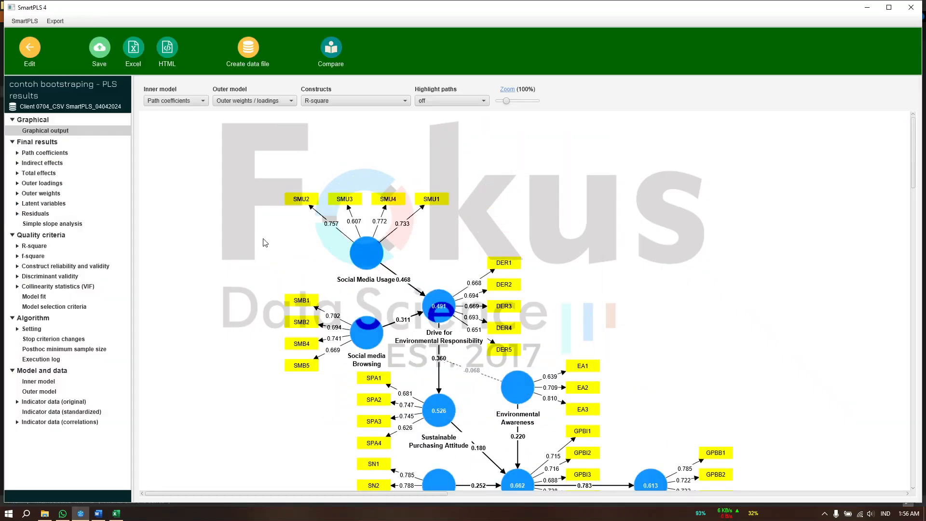
{"action": "left_click", "coordinate": [58, 186]}
{"action": "scroll", "coordinate": [486, 255], "scroll_direction": "right", "scroll_amount": 5}
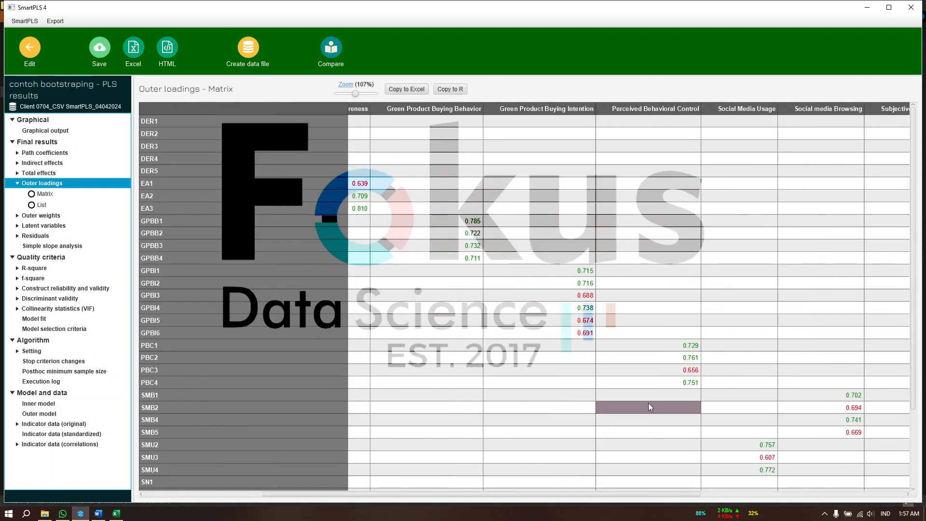
{"action": "scroll", "coordinate": [649, 403], "scroll_direction": "right", "scroll_amount": 5}
{"action": "scroll", "coordinate": [650, 404], "scroll_direction": "down", "scroll_amount": 3}
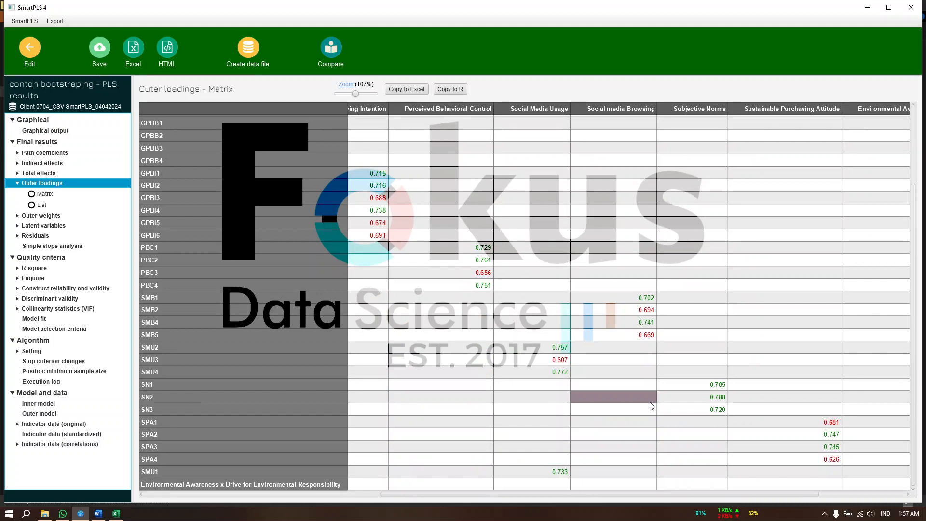
{"action": "scroll", "coordinate": [653, 404], "scroll_direction": "right", "scroll_amount": 4}
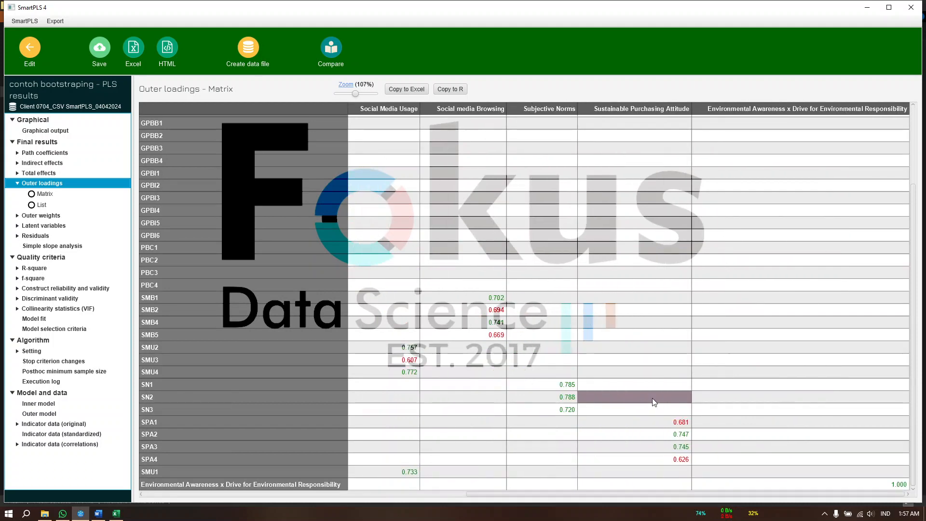
{"action": "scroll", "coordinate": [652, 402], "scroll_direction": "left", "scroll_amount": 3}
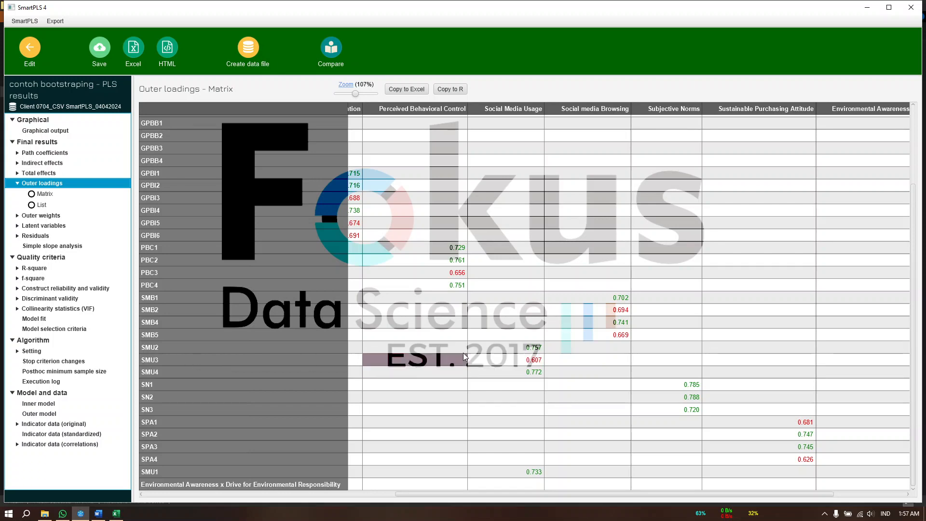
Go back to the model, delete indicator SMU3 and realign the remaining Social Media Usage indicators above the construct
{"action": "left_click", "coordinate": [30, 47]}
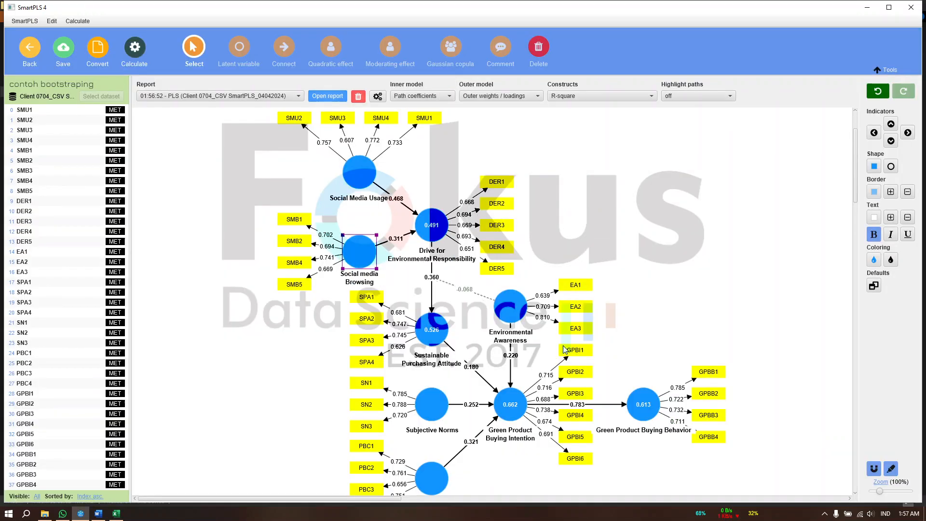
{"action": "scroll", "coordinate": [379, 408], "scroll_direction": "down", "scroll_amount": 2}
{"action": "scroll", "coordinate": [379, 358], "scroll_direction": "up", "scroll_amount": 4}
{"action": "left_click", "coordinate": [333, 162]}
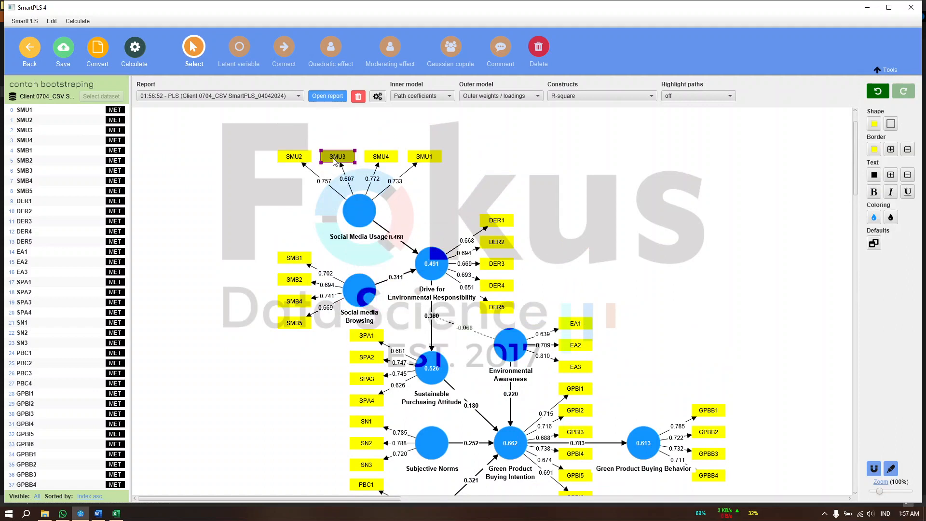
{"action": "key", "text": "Delete"}
{"action": "left_click", "coordinate": [360, 210]}
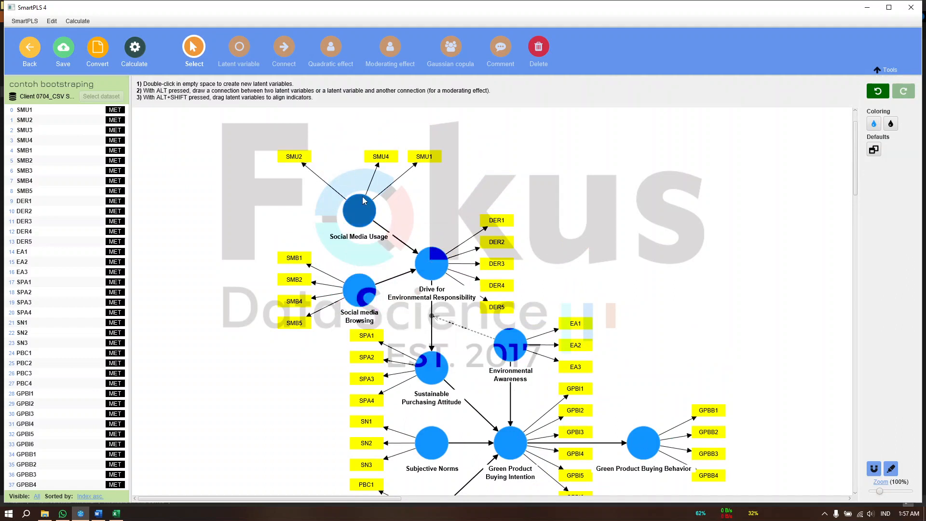
{"action": "left_click", "coordinate": [891, 125]}
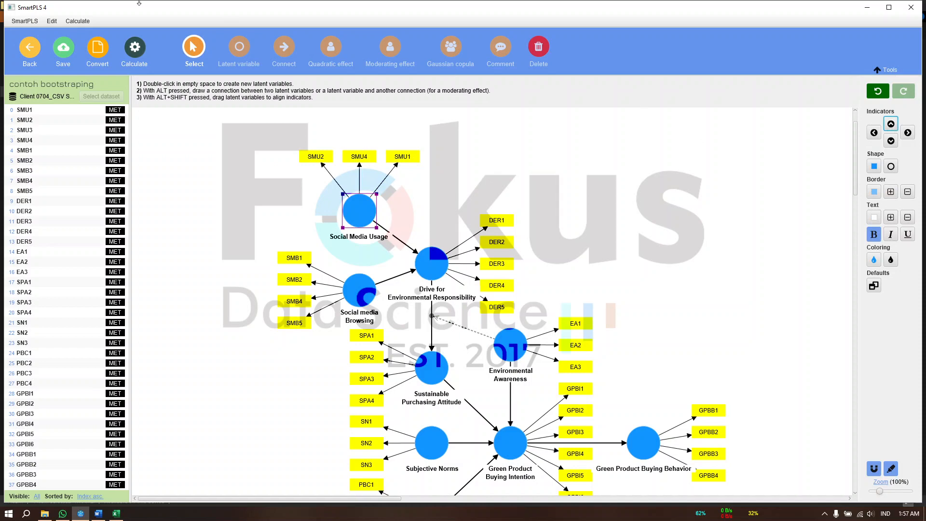
Rerun the PLS-SEM algorithm with Path weighting and standardized results without SMU3, and inspect the new outer loadings matrix
{"action": "left_click", "coordinate": [134, 47]}
{"action": "left_click", "coordinate": [188, 70]}
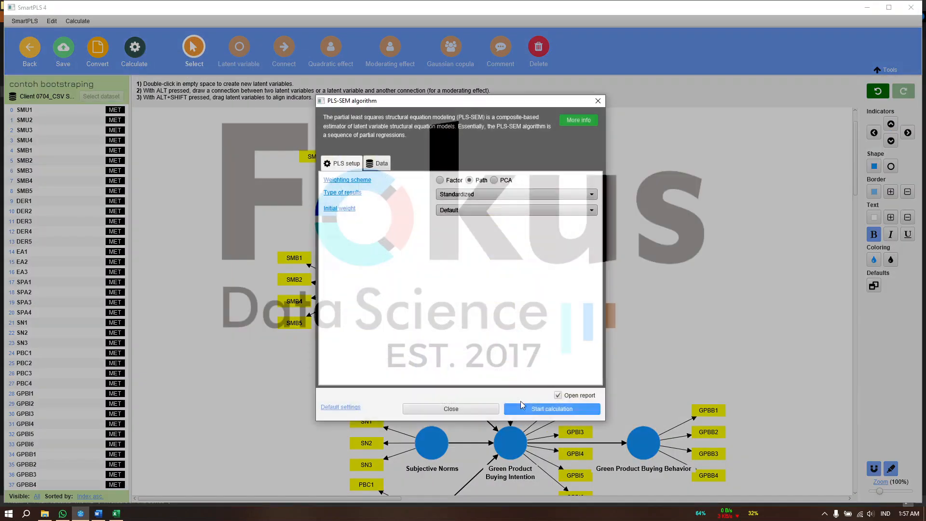
{"action": "left_click", "coordinate": [521, 407]}
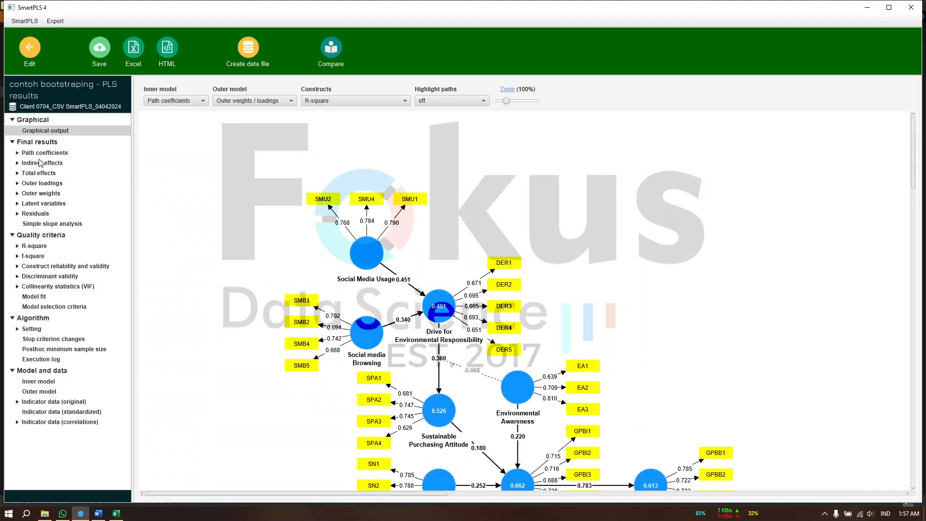
{"action": "left_click", "coordinate": [42, 183]}
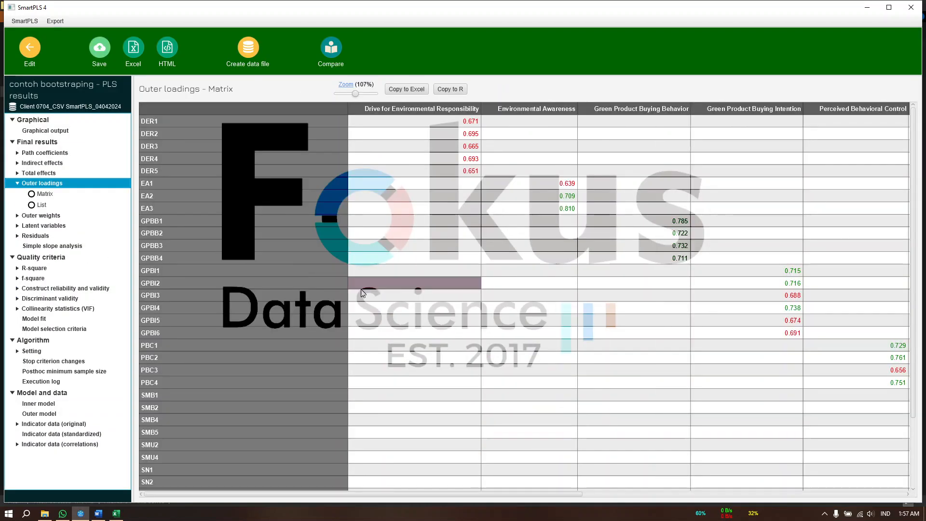
{"action": "scroll", "coordinate": [569, 378], "scroll_direction": "right", "scroll_amount": 5}
{"action": "scroll", "coordinate": [569, 378], "scroll_direction": "right", "scroll_amount": 4}
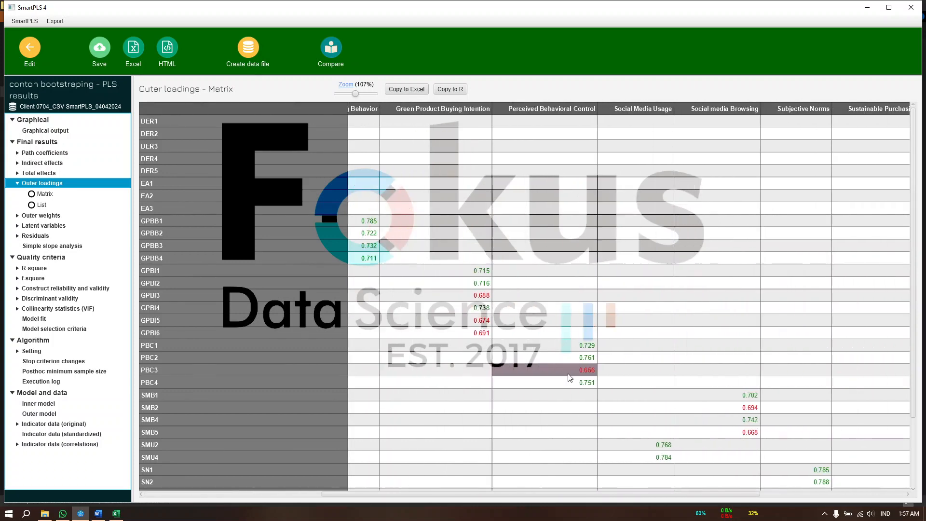
{"action": "scroll", "coordinate": [619, 439], "scroll_direction": "right", "scroll_amount": 2}
{"action": "scroll", "coordinate": [618, 439], "scroll_direction": "left", "scroll_amount": 9}
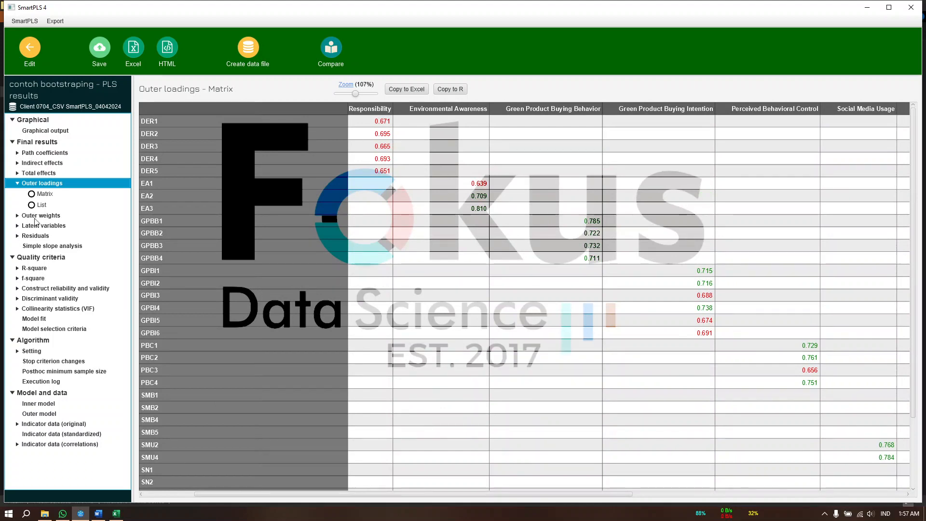
Check AVE in the construct reliability and validity overview, and examine the Drive for Environmental Responsibility loadings in the graphical output
{"action": "left_click", "coordinate": [69, 290]}
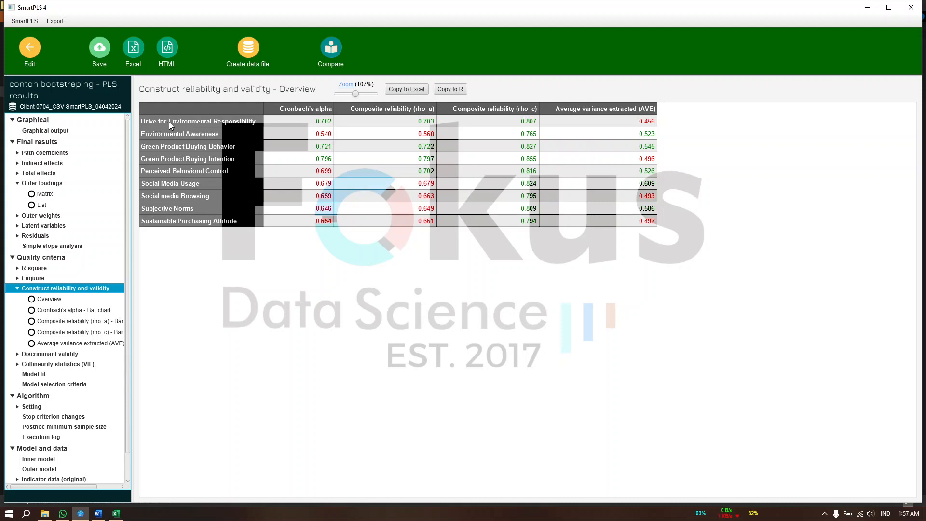
{"action": "left_click", "coordinate": [55, 131]}
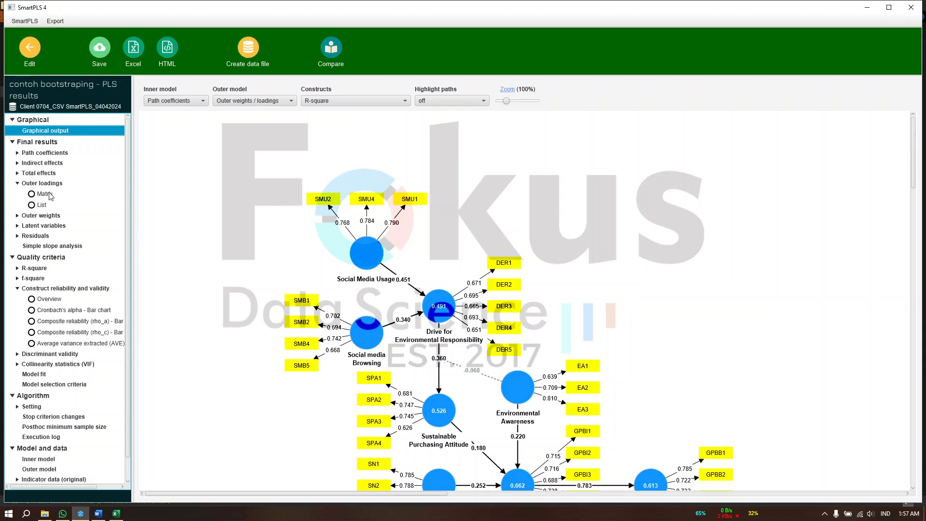
{"action": "scroll", "coordinate": [358, 295], "scroll_direction": "down", "scroll_amount": 3}
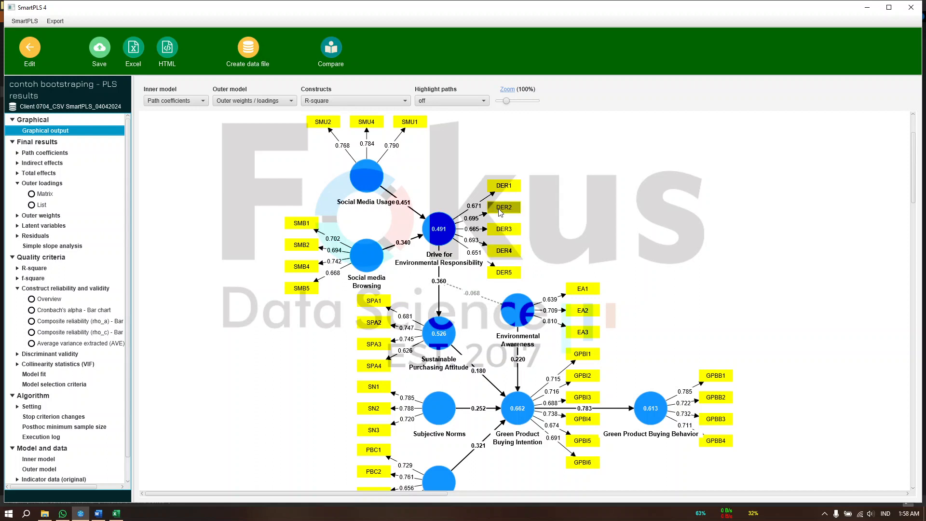
{"action": "left_click", "coordinate": [502, 272]}
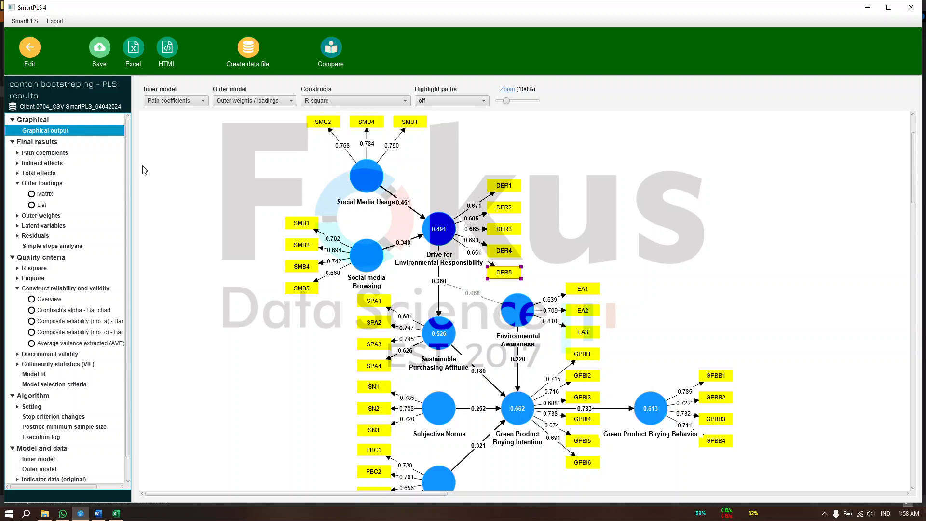
Return to the model, delete indicator DER5 and realign the remaining indicators on the right side of Drive for Environmental Responsibility
{"action": "left_click", "coordinate": [29, 46]}
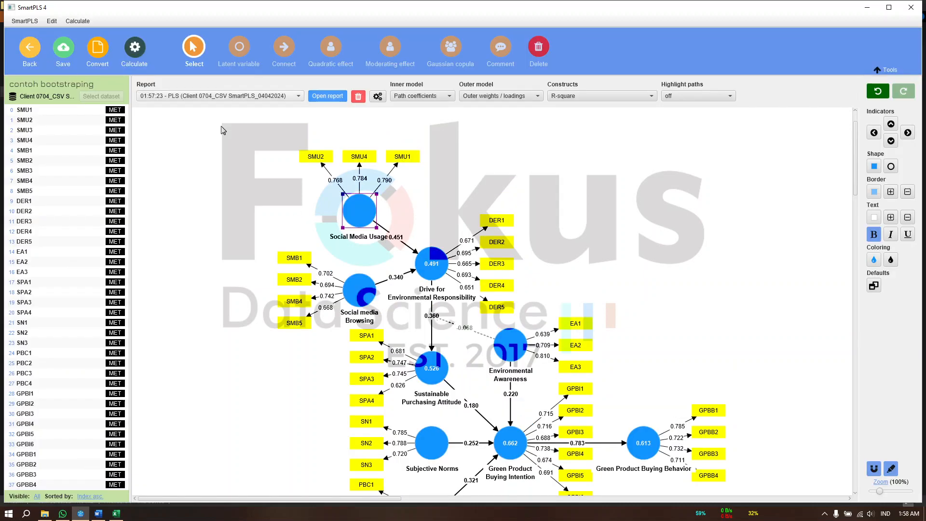
{"action": "left_click", "coordinate": [491, 316]}
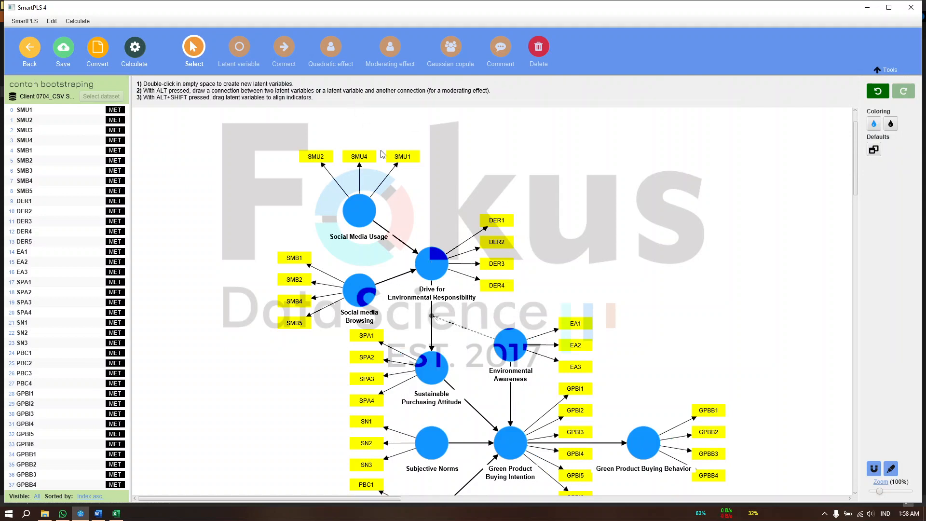
{"action": "left_click", "coordinate": [427, 255]}
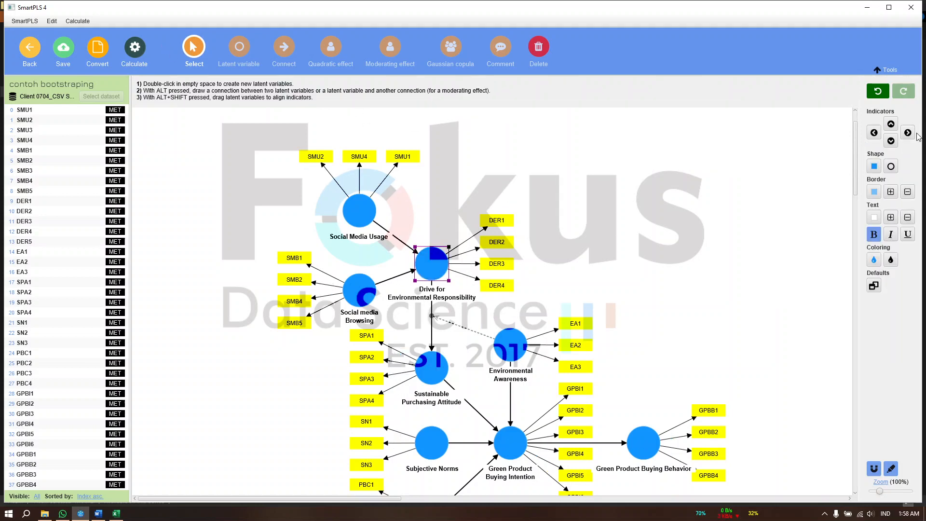
{"action": "left_click", "coordinate": [909, 134]}
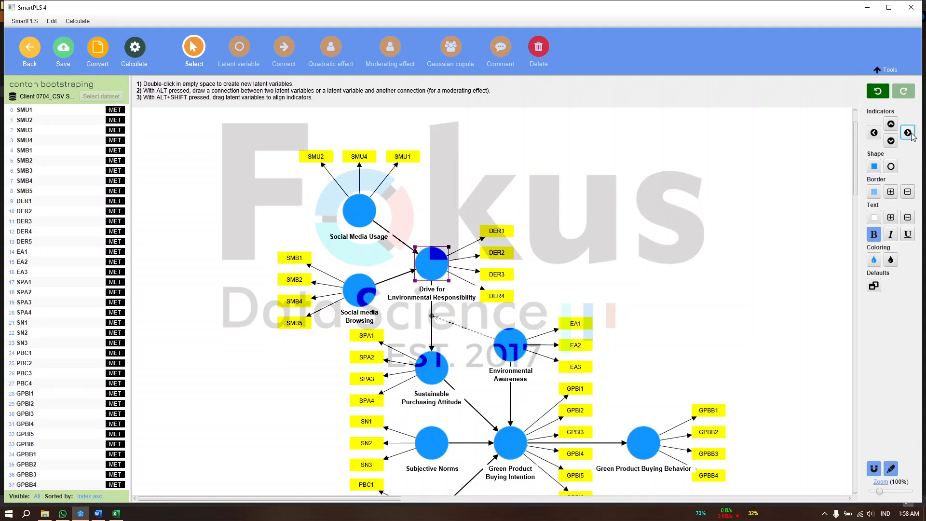
Rerun the PLS-SEM algorithm with Path weighting and standardized results without DER5, and review the outer loadings matrix and construct reliability and validity overview
{"action": "left_click", "coordinate": [133, 52]}
{"action": "left_click", "coordinate": [148, 73]}
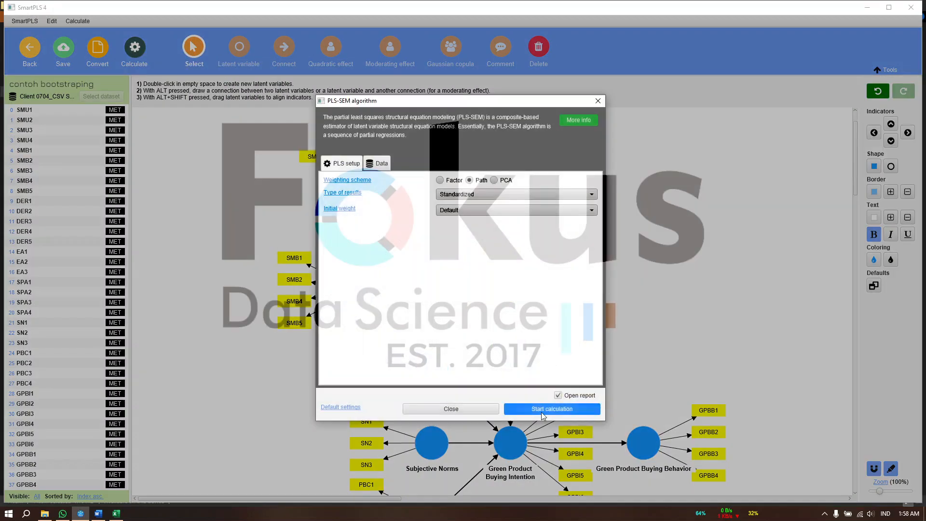
{"action": "left_click", "coordinate": [542, 410]}
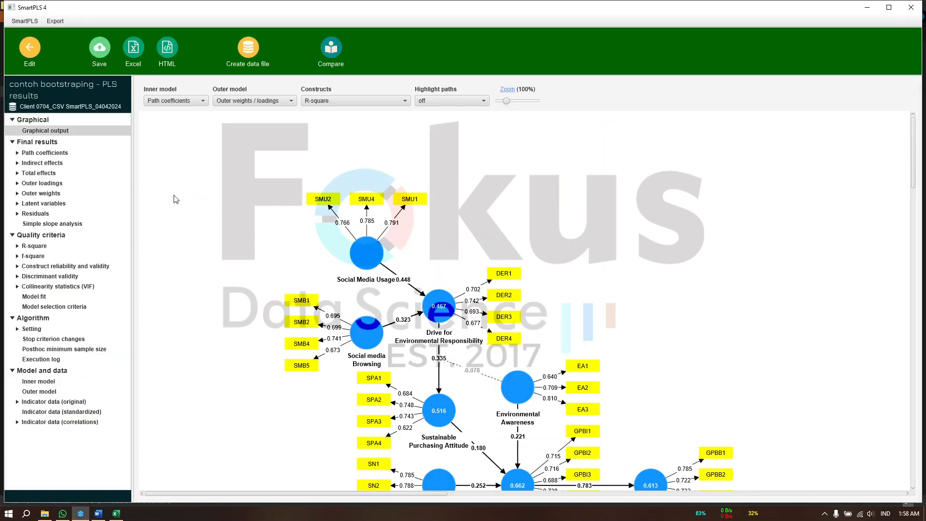
{"action": "left_click", "coordinate": [44, 183]}
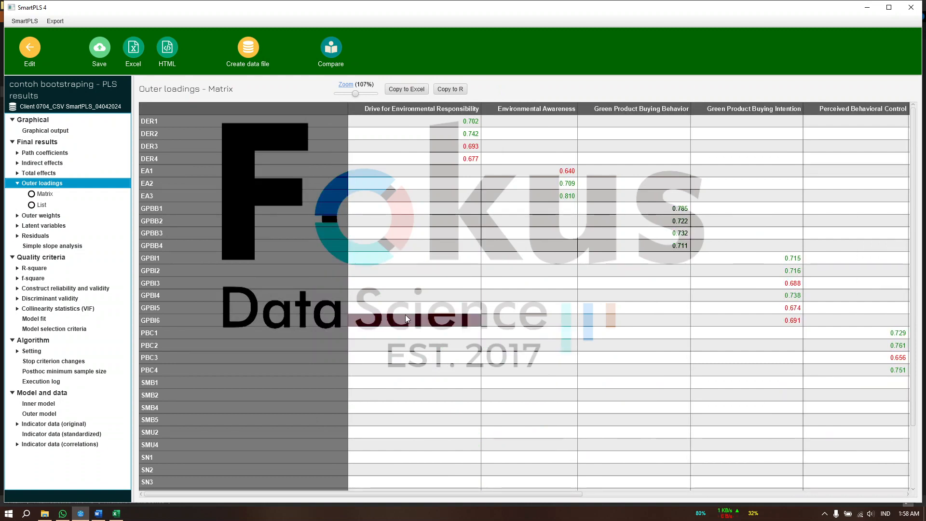
{"action": "left_click", "coordinate": [43, 289]}
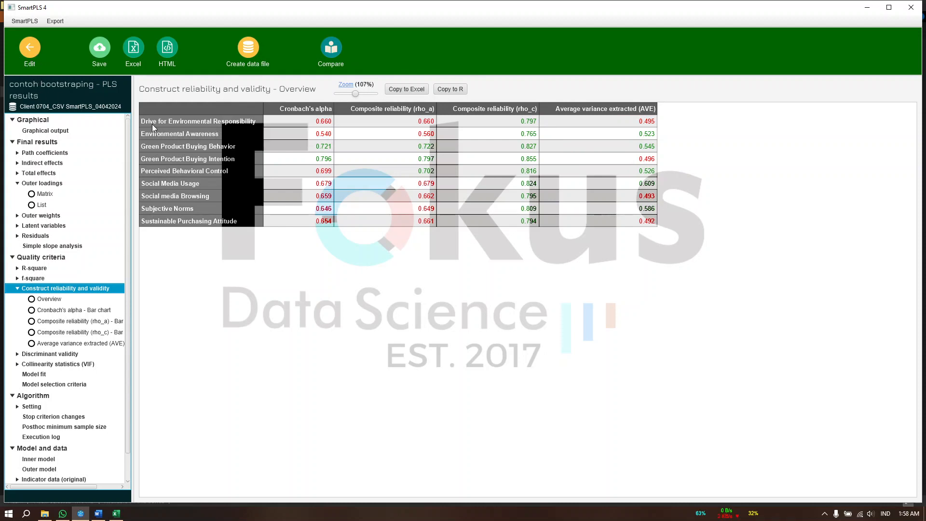
Go back to the model and delete indicator DER4 from Drive for Environmental Responsibility
{"action": "left_click", "coordinate": [30, 53]}
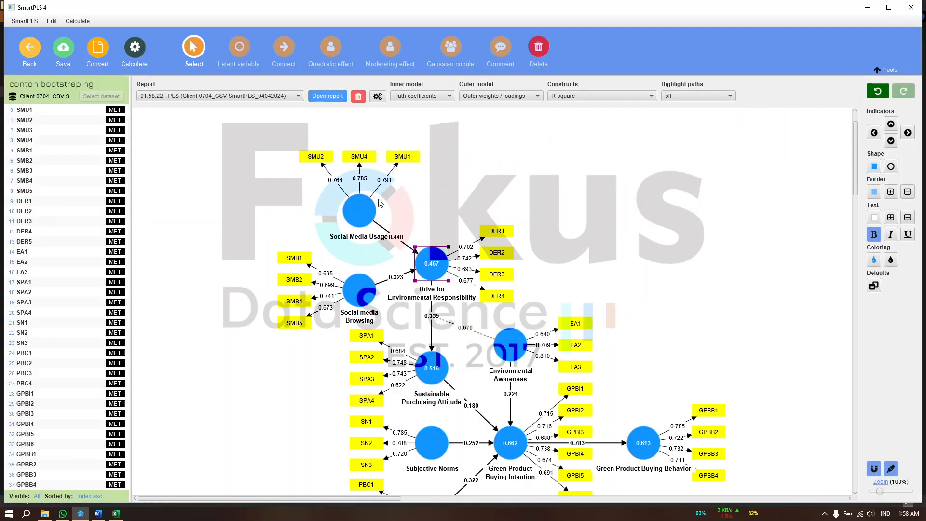
{"action": "left_click", "coordinate": [466, 303]}
{"action": "left_click", "coordinate": [497, 297]}
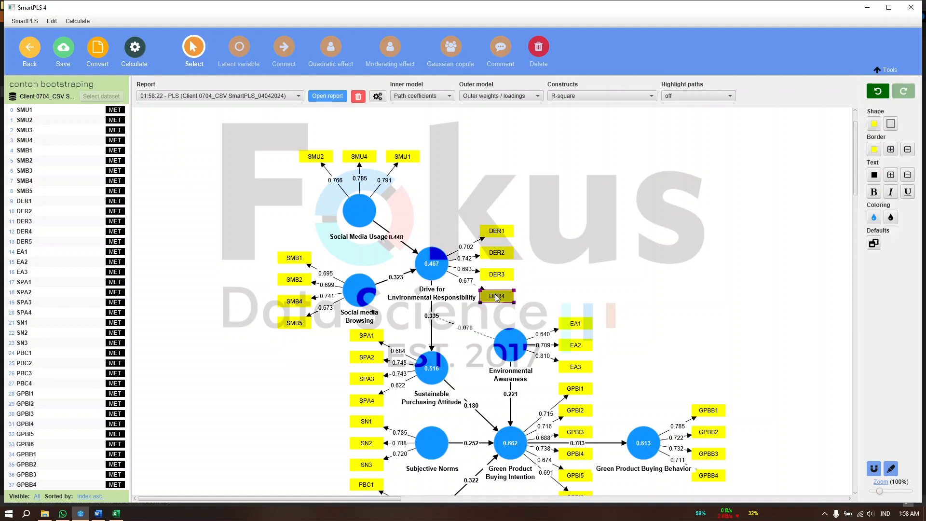
{"action": "key", "text": "Delete"}
Recalculate the PLS-SEM algorithm without DER4 and check each construct's AVE in the construct reliability and validity overview
{"action": "left_click", "coordinate": [135, 47]}
{"action": "left_click", "coordinate": [193, 111]}
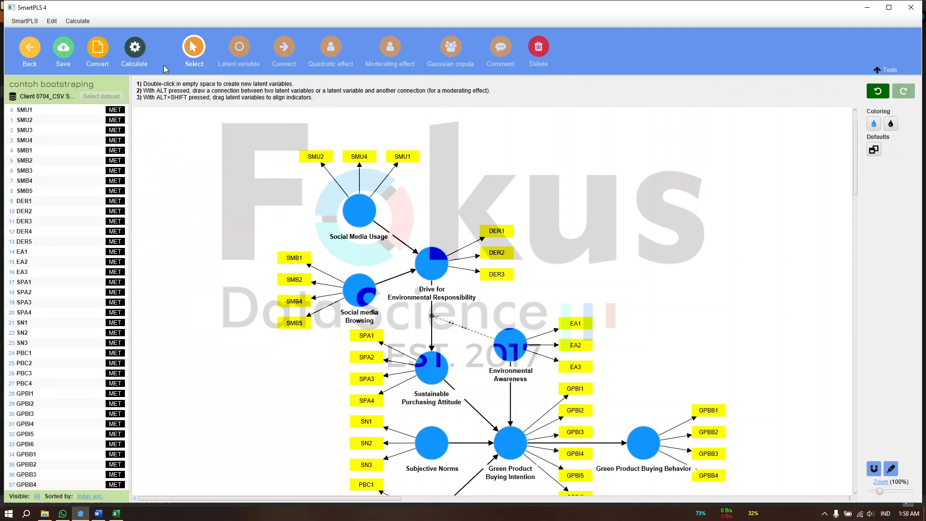
{"action": "left_click", "coordinate": [582, 414]}
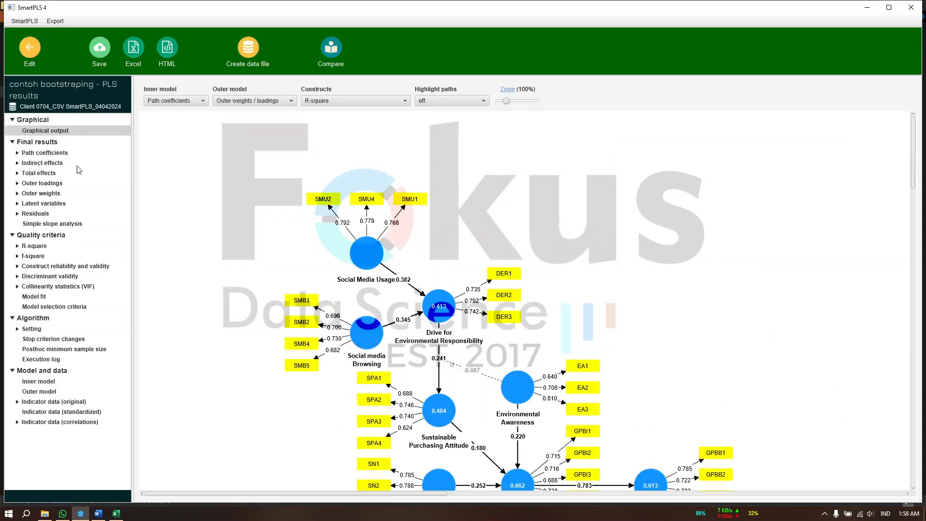
{"action": "left_click", "coordinate": [82, 266]}
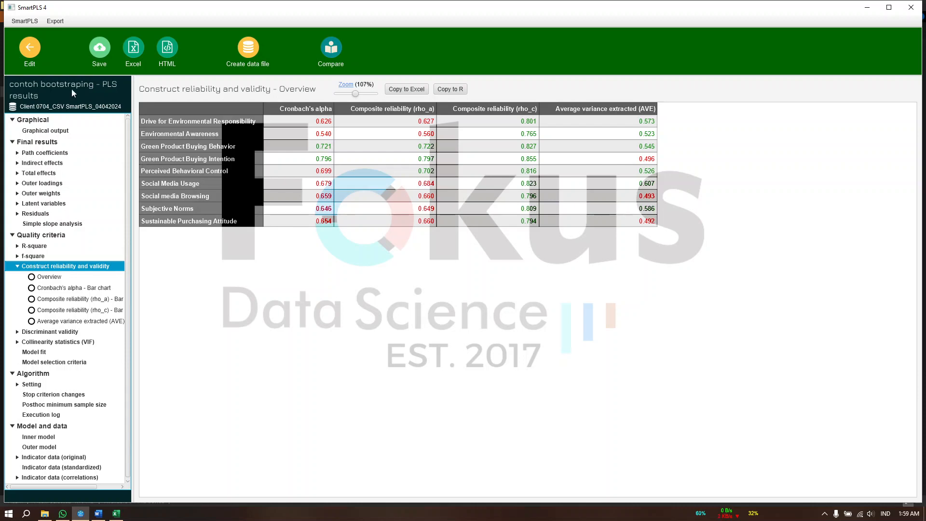
Return to the model and delete indicator GPBI5 from Green Product Buying Intention
{"action": "left_click", "coordinate": [30, 51]}
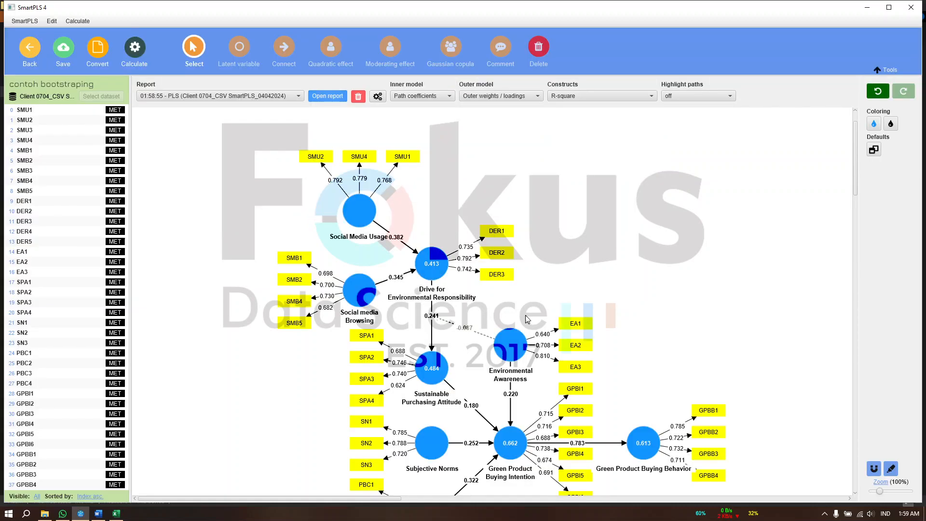
{"action": "scroll", "coordinate": [557, 464], "scroll_direction": "down", "scroll_amount": 3}
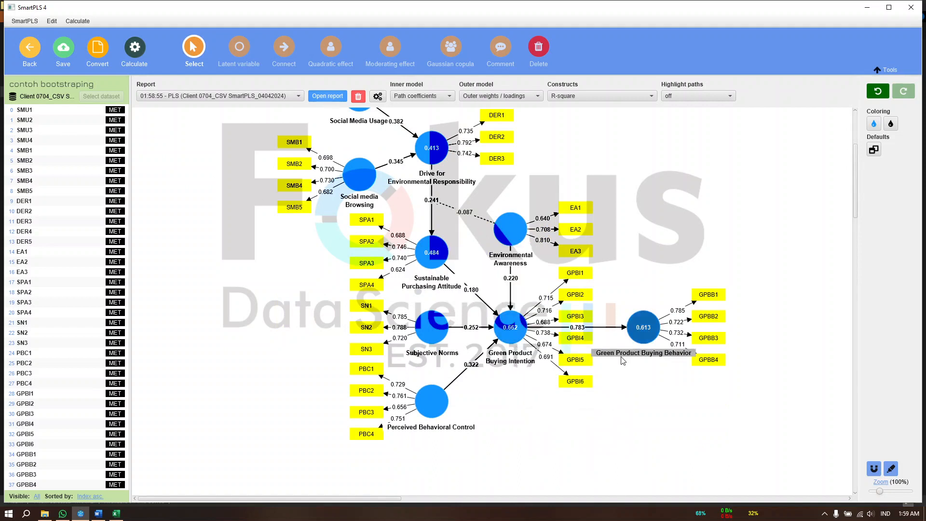
{"action": "left_click", "coordinate": [578, 362]}
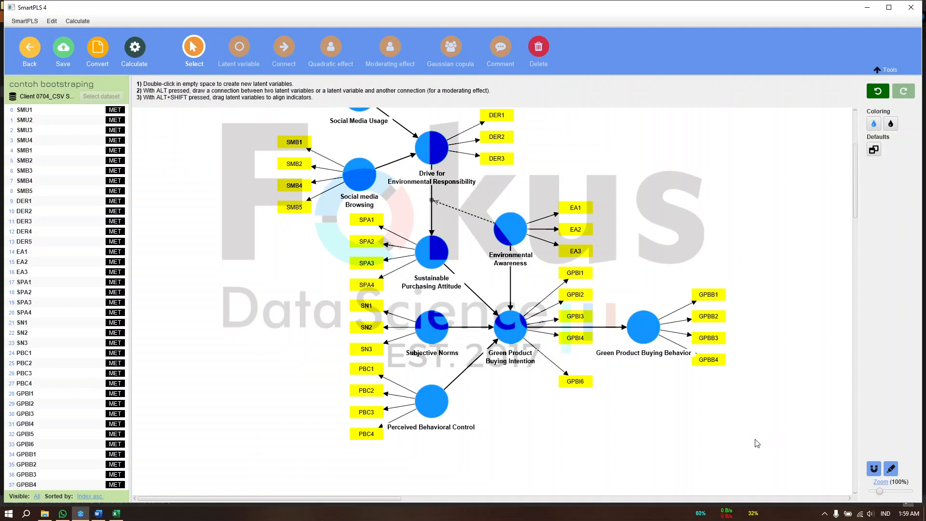
{"action": "left_click", "coordinate": [511, 327]}
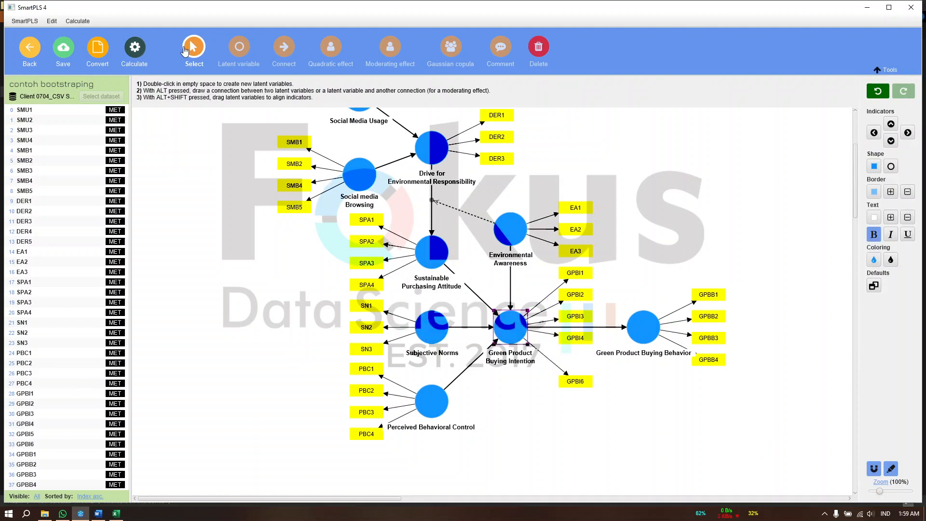
Rerun the PLS-SEM algorithm with Path weighting and standardized results without GPBI5, and check each construct's AVE in the reliability and validity overview
{"action": "left_click", "coordinate": [132, 57]}
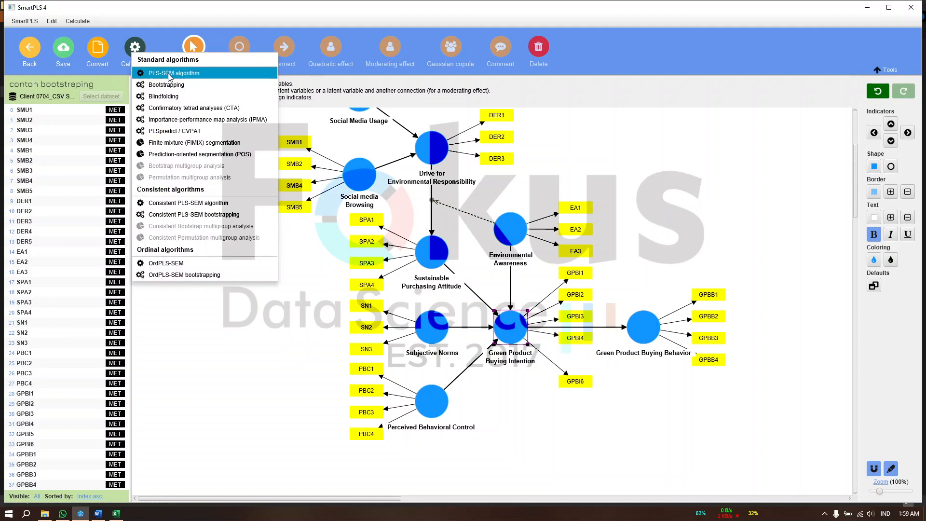
{"action": "left_click", "coordinate": [173, 73]}
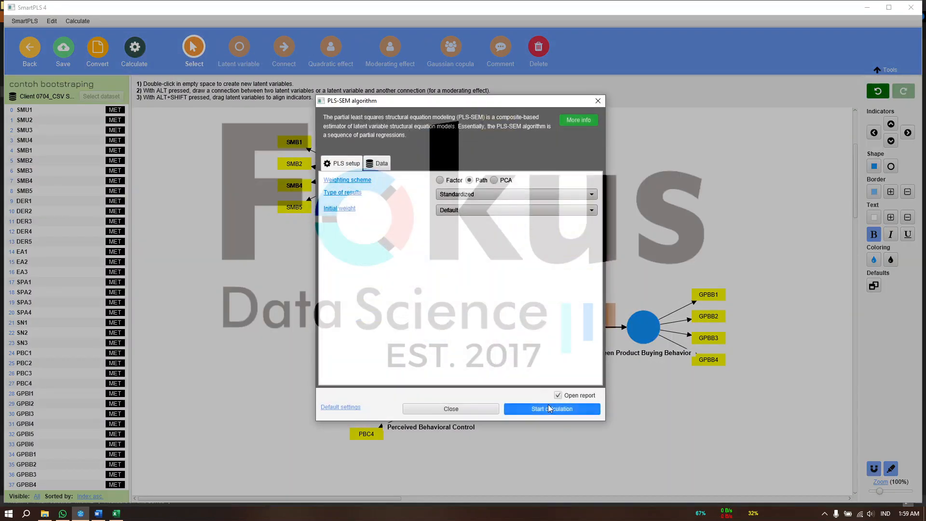
{"action": "left_click", "coordinate": [548, 408]}
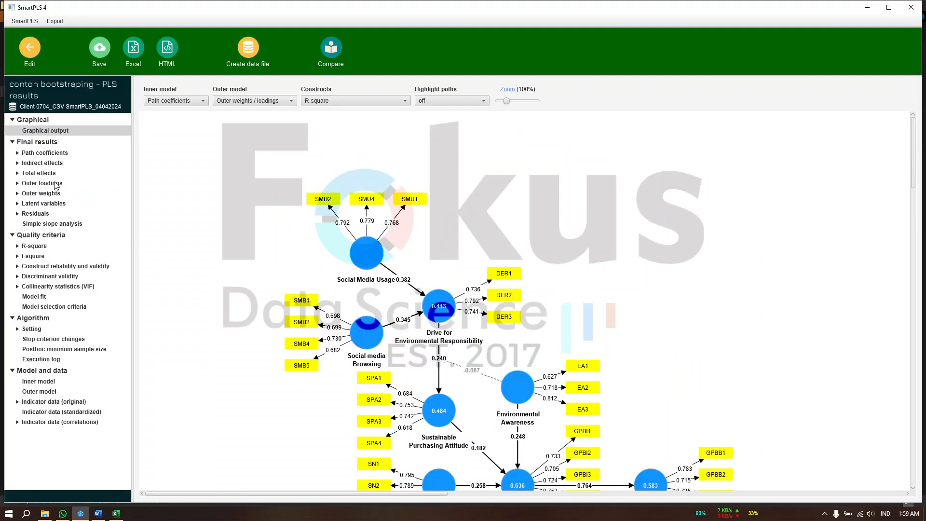
{"action": "left_click", "coordinate": [70, 267]}
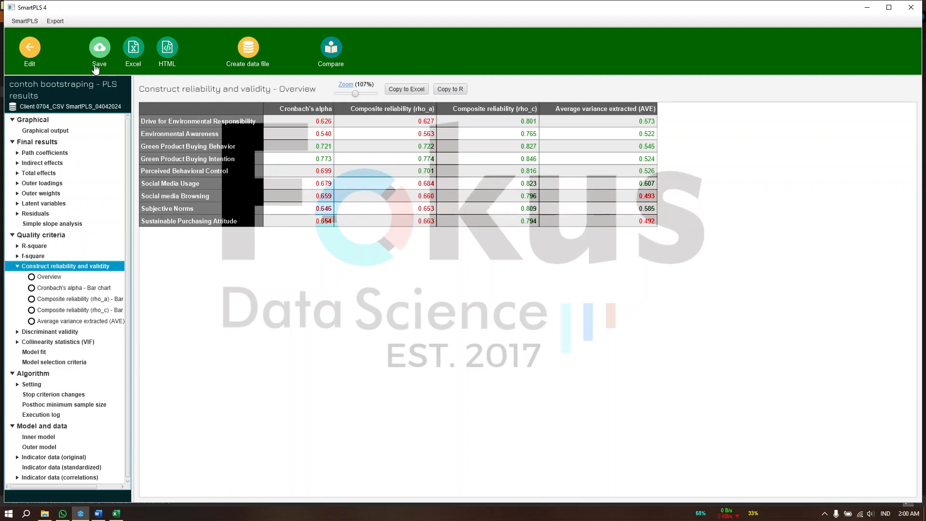
Go back to the model and delete indicator SMB5 from Social media Browsing
{"action": "left_click", "coordinate": [28, 50]}
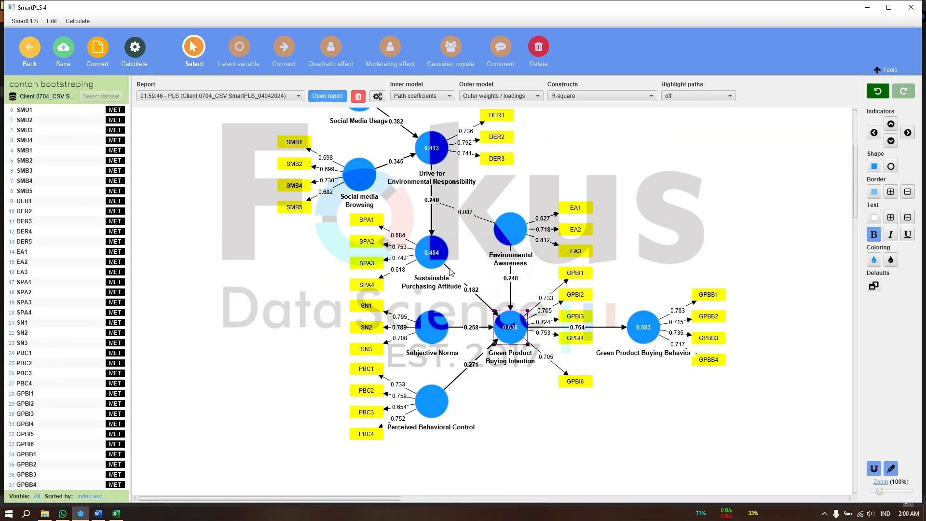
{"action": "mouse_move", "coordinate": [341, 195]}
{"action": "left_click", "coordinate": [307, 208]}
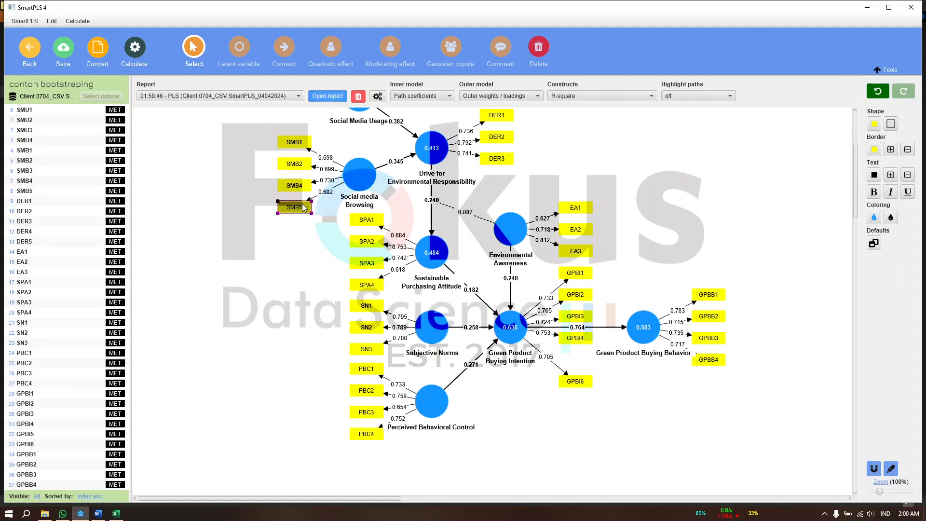
{"action": "key", "text": "Delete"}
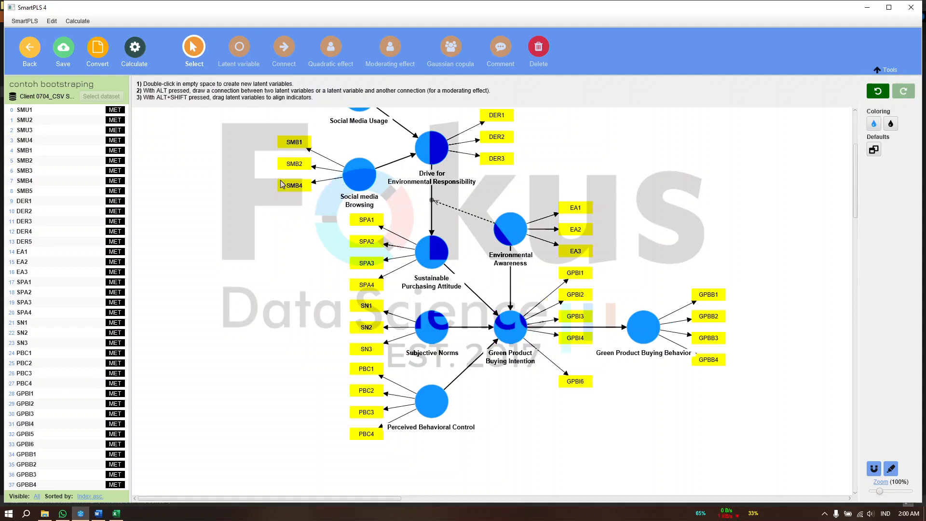
Recalculate the PLS-SEM algorithm without SMB5 and check the AVE values in the construct reliability and validity overview
{"action": "left_click", "coordinate": [135, 51]}
{"action": "left_click", "coordinate": [160, 66]}
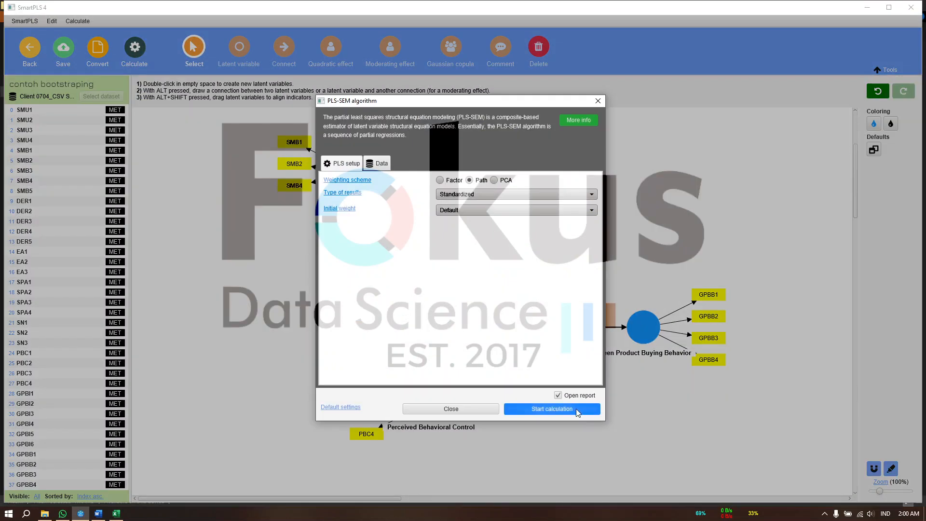
{"action": "left_click", "coordinate": [576, 409]}
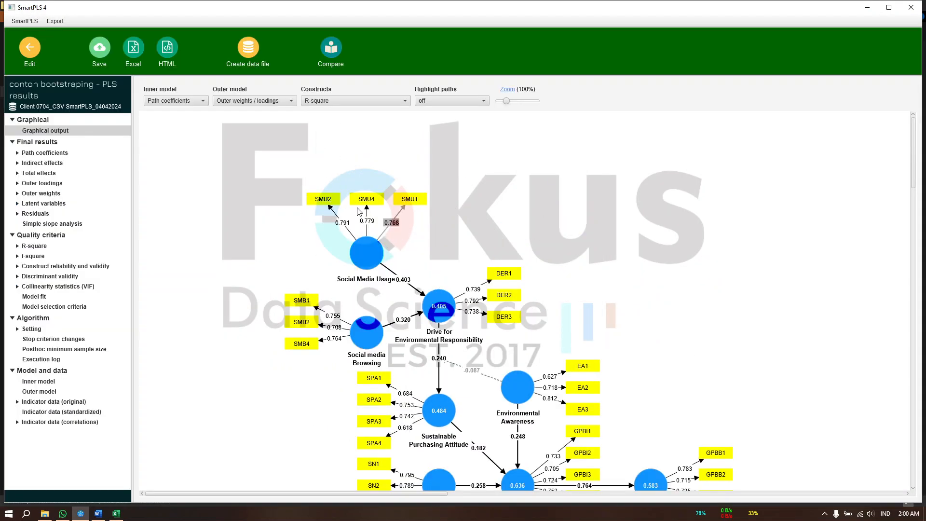
{"action": "left_click", "coordinate": [88, 268]}
{"action": "left_click", "coordinate": [627, 211]}
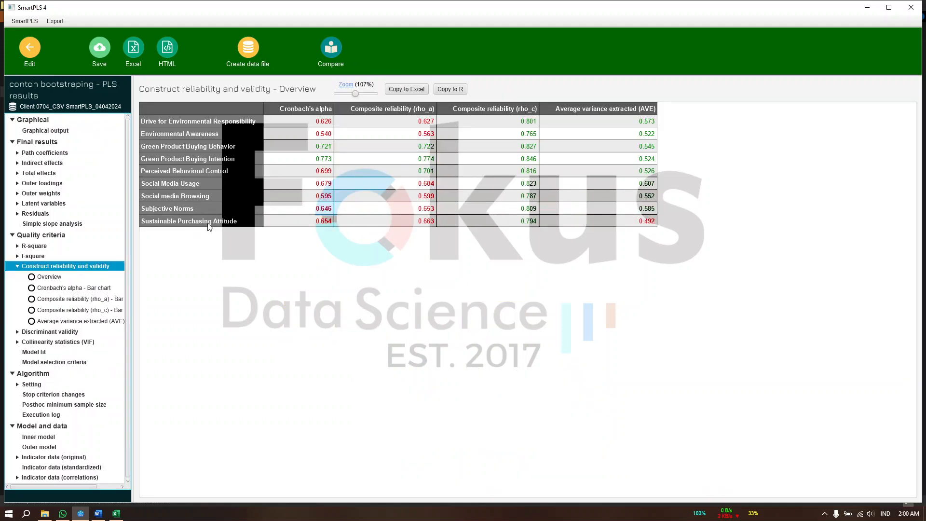
Return to the model and delete indicator SPA4 from Sustainable Purchasing Attitude
{"action": "left_click", "coordinate": [29, 48]}
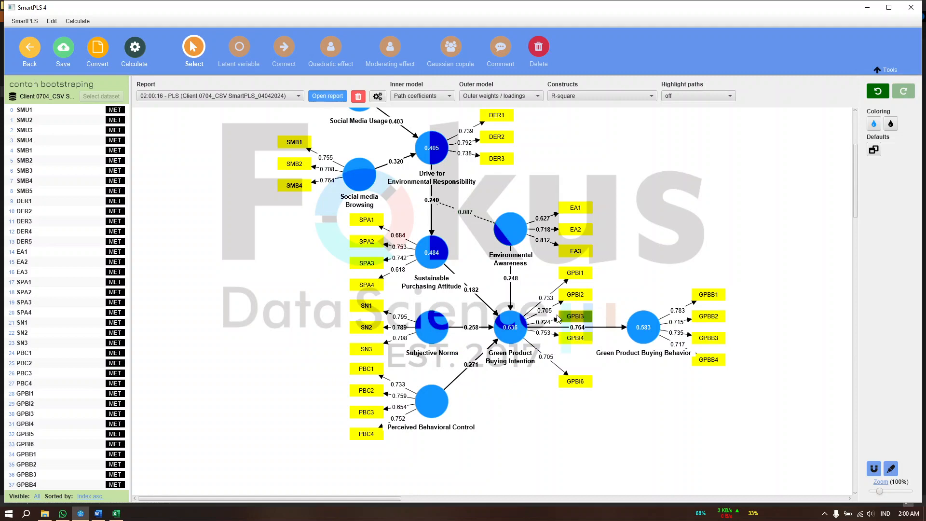
{"action": "scroll", "coordinate": [482, 323], "scroll_direction": "up", "scroll_amount": 2}
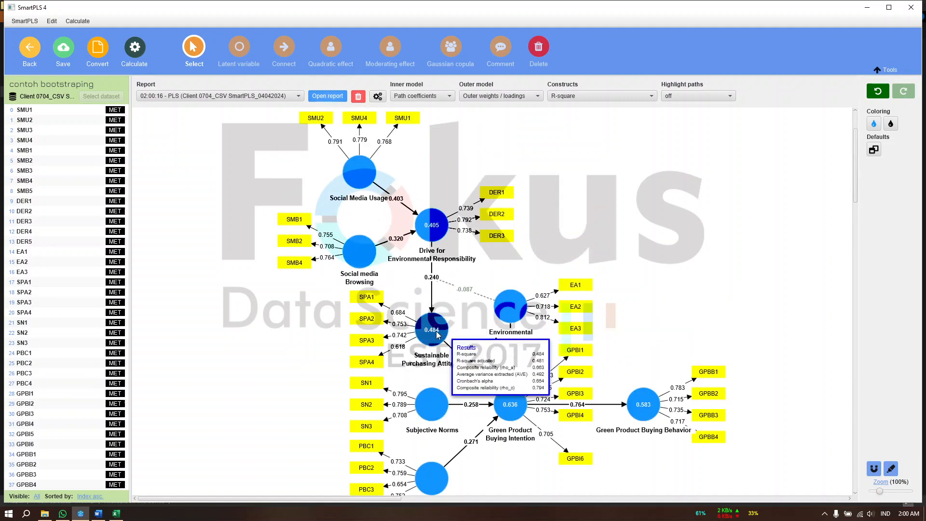
{"action": "left_click", "coordinate": [371, 364]}
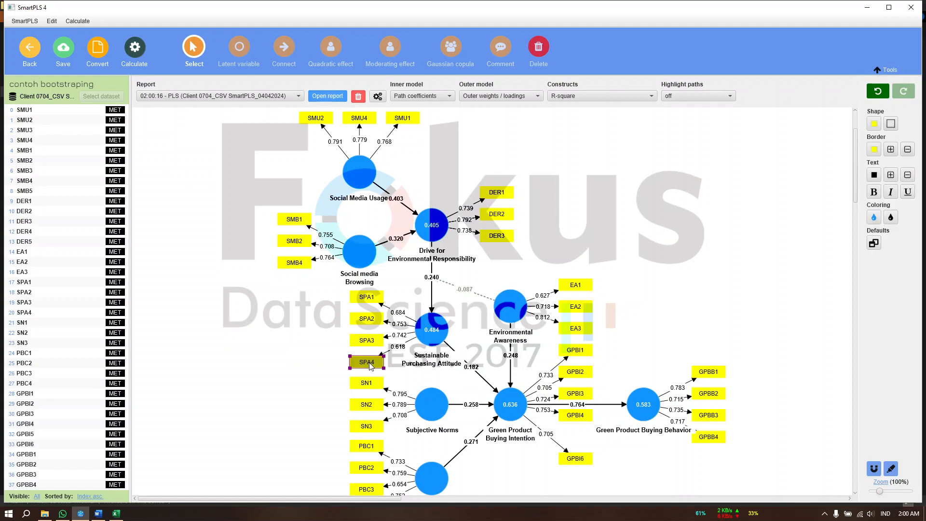
{"action": "key", "text": "Delete"}
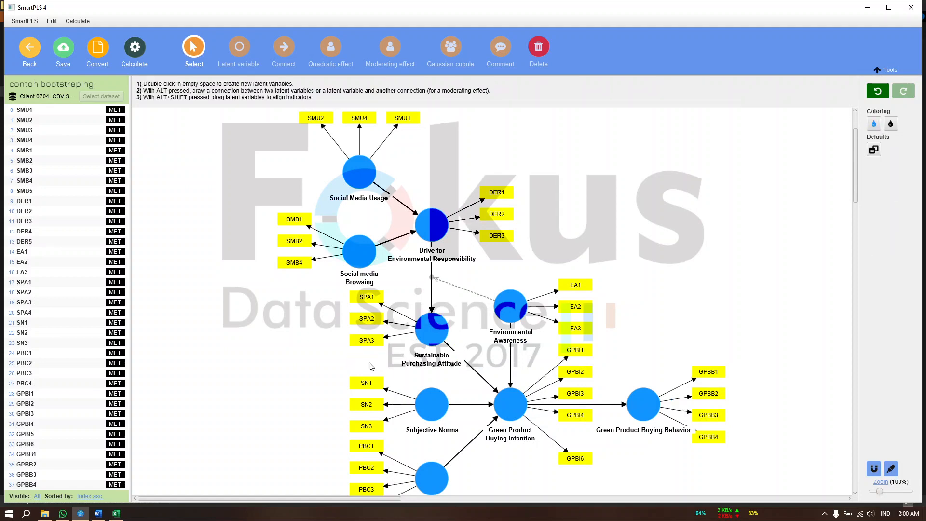
Run the PLS-SEM algorithm again without SPA4 and review the AVE of all constructs in the construct reliability and validity overview
{"action": "left_click", "coordinate": [134, 48]}
{"action": "left_click", "coordinate": [157, 64]}
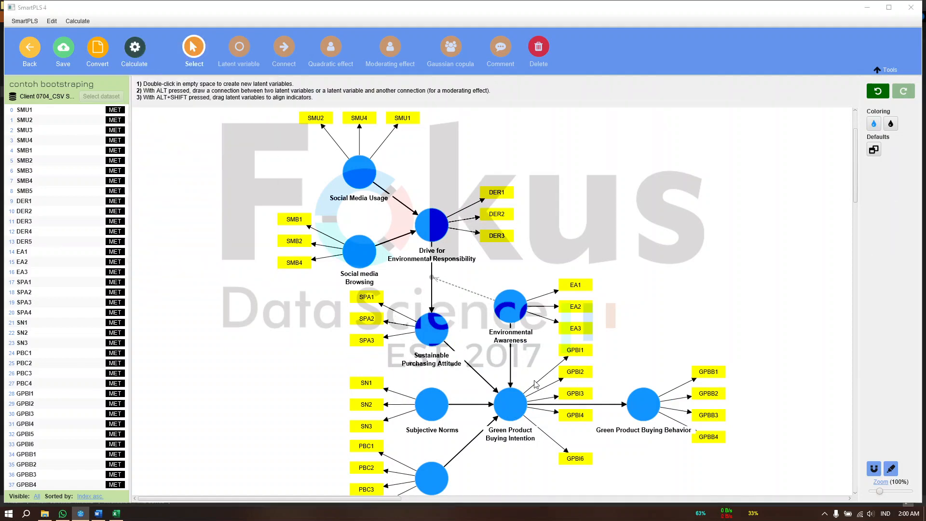
{"action": "left_click", "coordinate": [551, 407]}
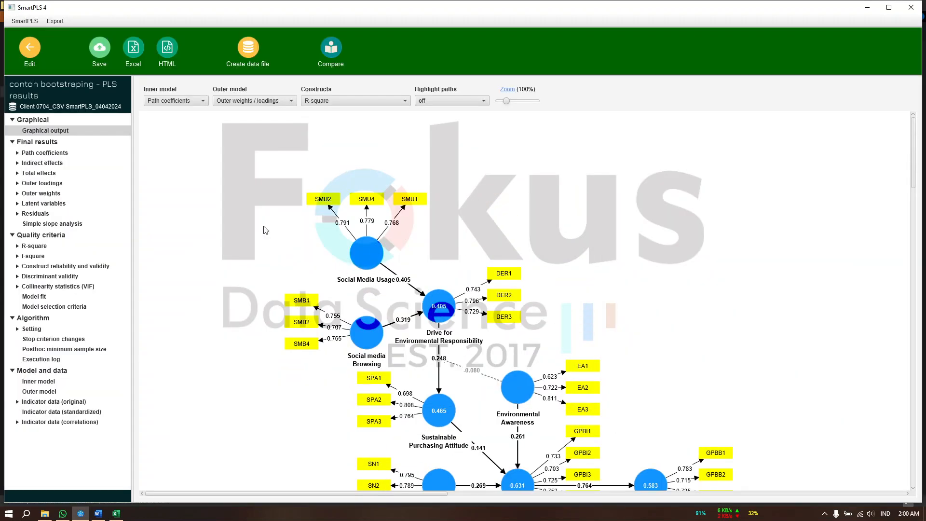
{"action": "left_click", "coordinate": [81, 267]}
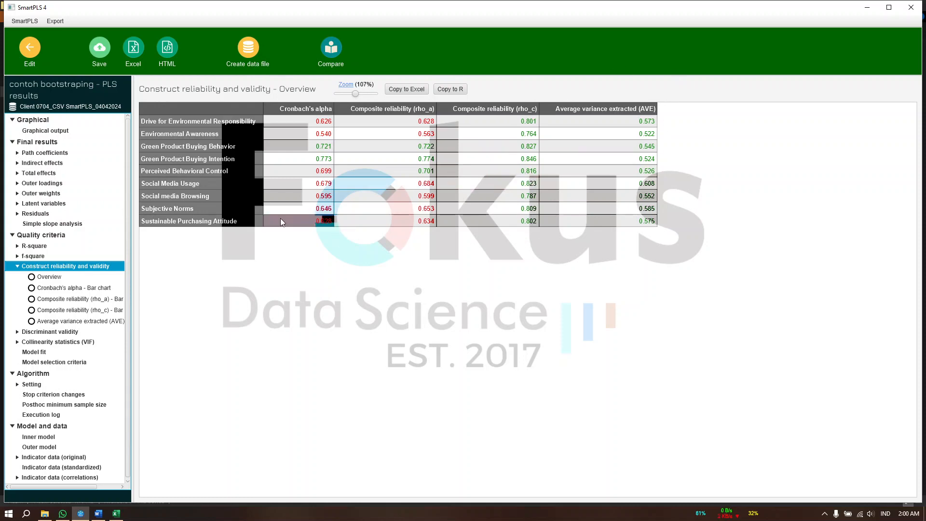
Examine the outer loadings matrix across all constructs for indicators with low loadings
{"action": "left_click", "coordinate": [52, 183]}
{"action": "scroll", "coordinate": [508, 246], "scroll_direction": "right", "scroll_amount": 5}
{"action": "scroll", "coordinate": [508, 246], "scroll_direction": "right", "scroll_amount": 8}
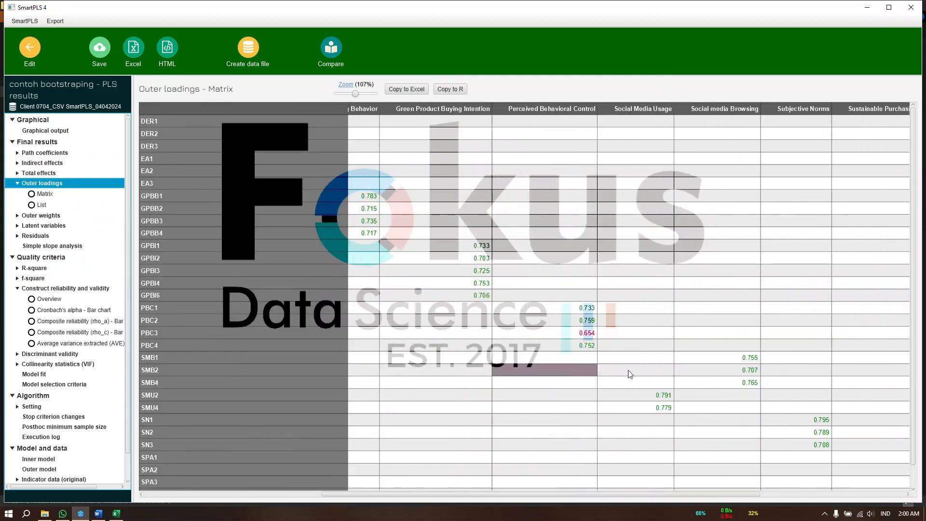
{"action": "scroll", "coordinate": [633, 364], "scroll_direction": "down", "scroll_amount": 1}
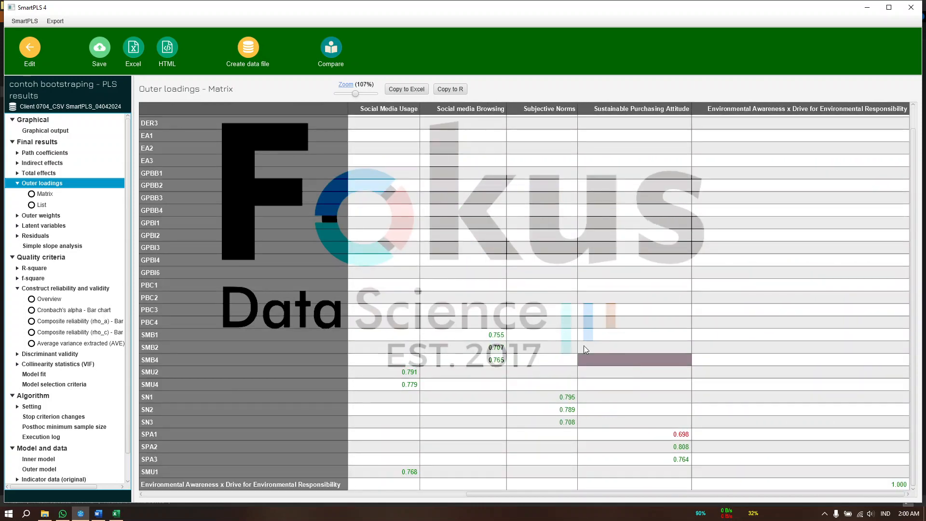
{"action": "scroll", "coordinate": [584, 345], "scroll_direction": "left", "scroll_amount": 10}
{"action": "scroll", "coordinate": [624, 263], "scroll_direction": "up", "scroll_amount": 1}
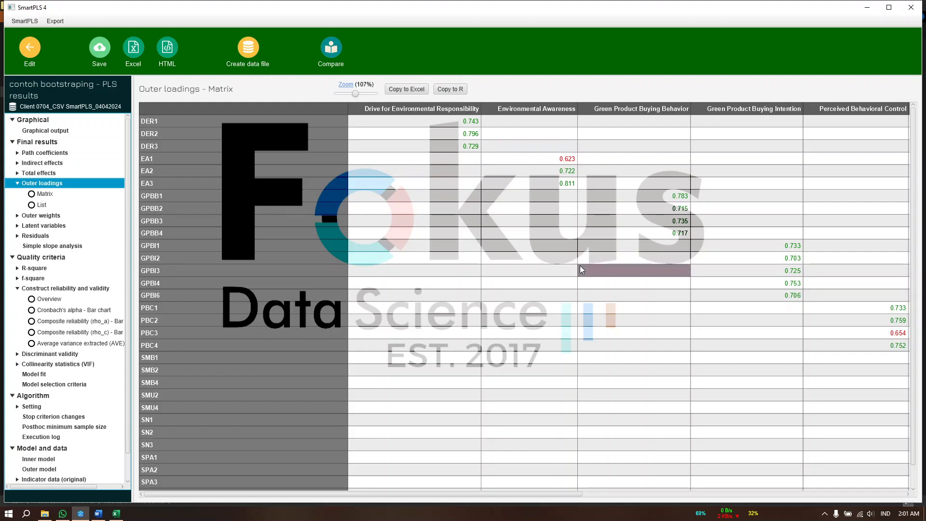
{"action": "scroll", "coordinate": [648, 343], "scroll_direction": "right", "scroll_amount": 6}
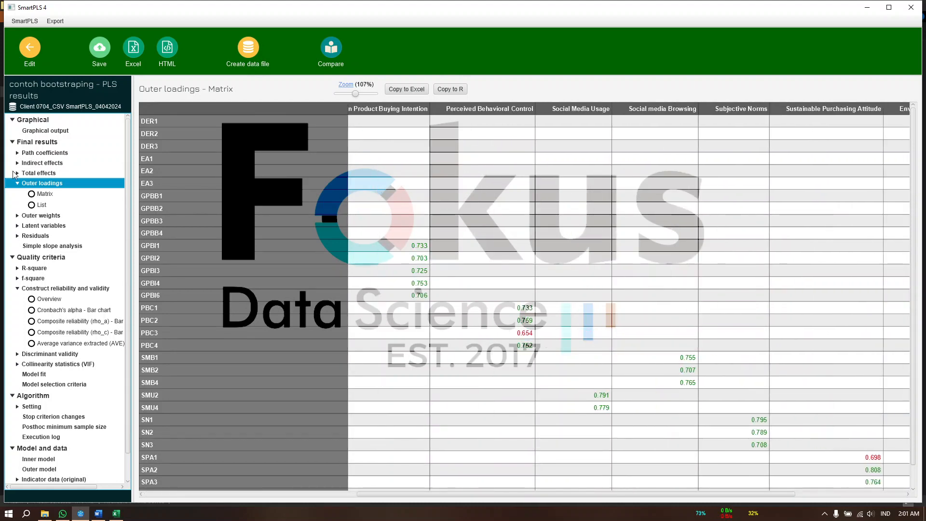
Go back to the model, save it, return to the workspace and reopen the contoh bootstraping model
{"action": "left_click", "coordinate": [30, 48]}
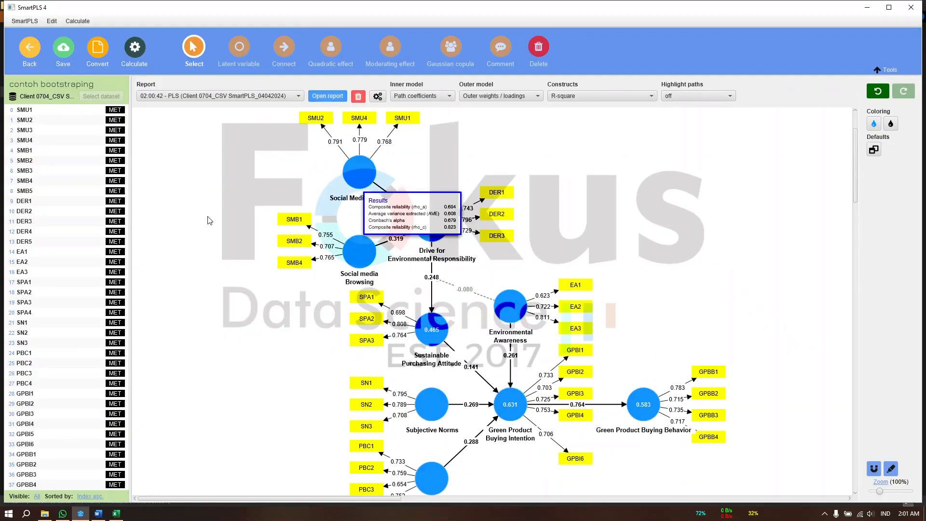
{"action": "left_click", "coordinate": [64, 50]}
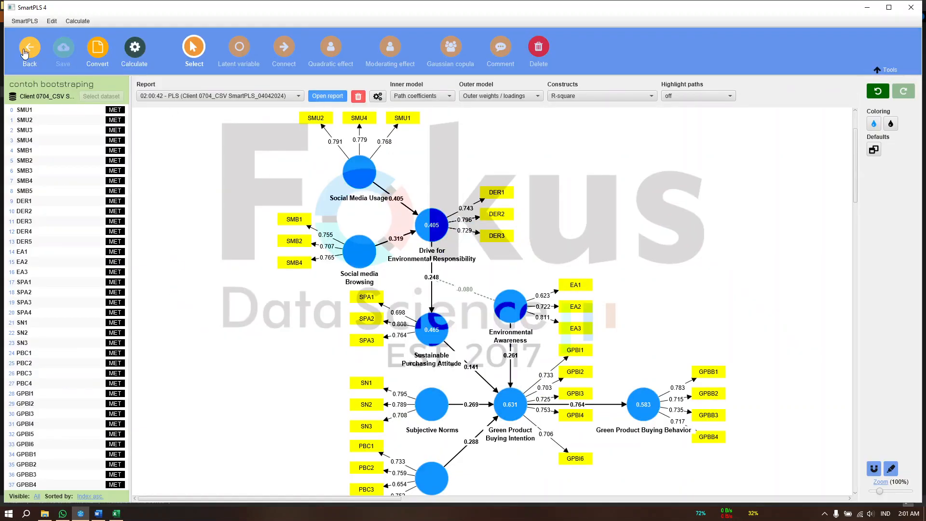
{"action": "left_click", "coordinate": [26, 48]}
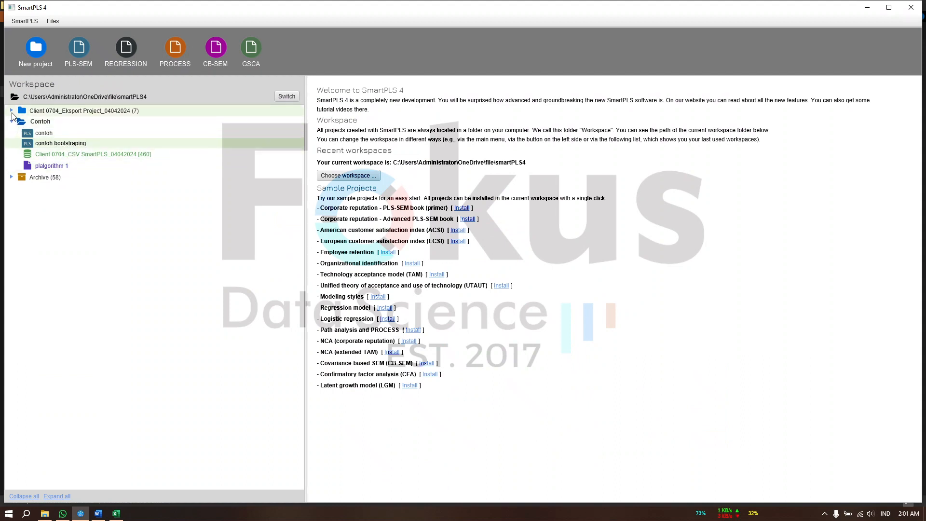
{"action": "double_click", "coordinate": [60, 143]}
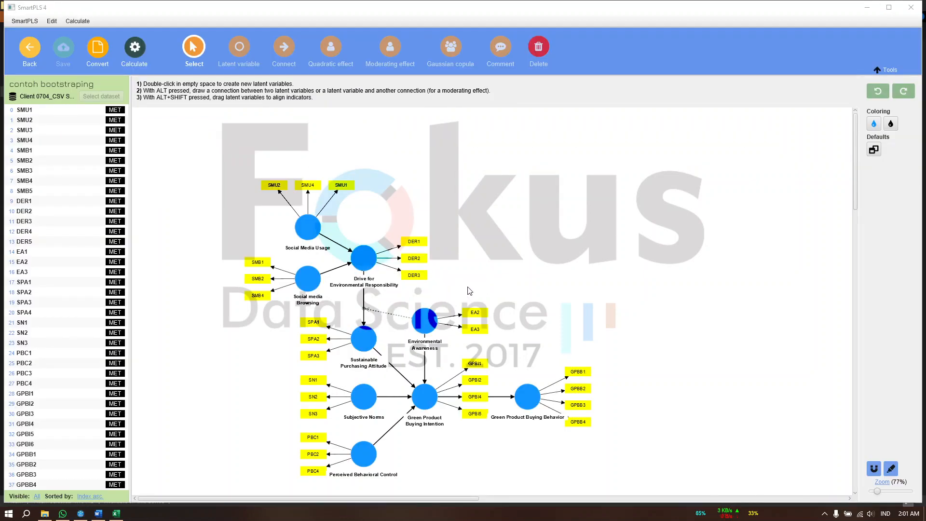
Calculate the PLS-SEM algorithm for the reopened contoh bootstraping model and open its report
{"action": "scroll", "coordinate": [641, 375], "scroll_direction": "down", "scroll_amount": 2}
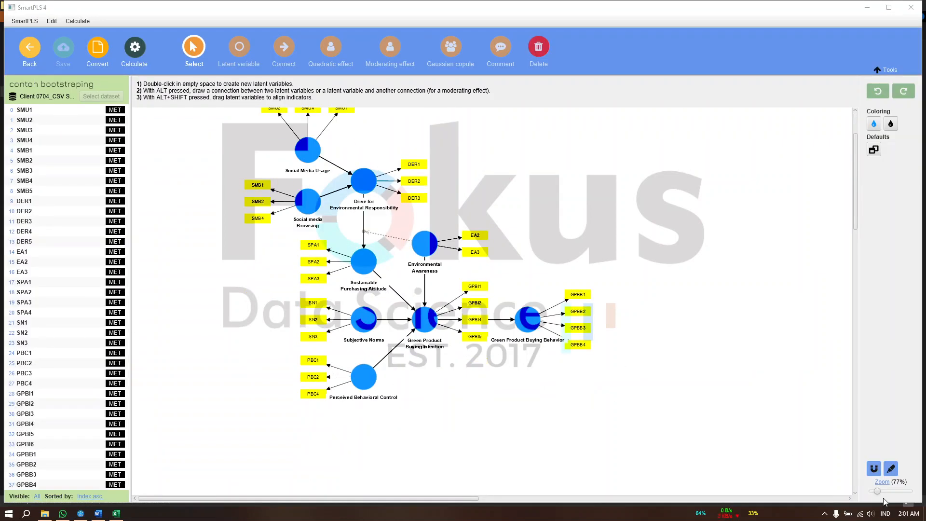
{"action": "left_click_drag", "start_coordinate": [878, 492], "coordinate": [878, 493]}
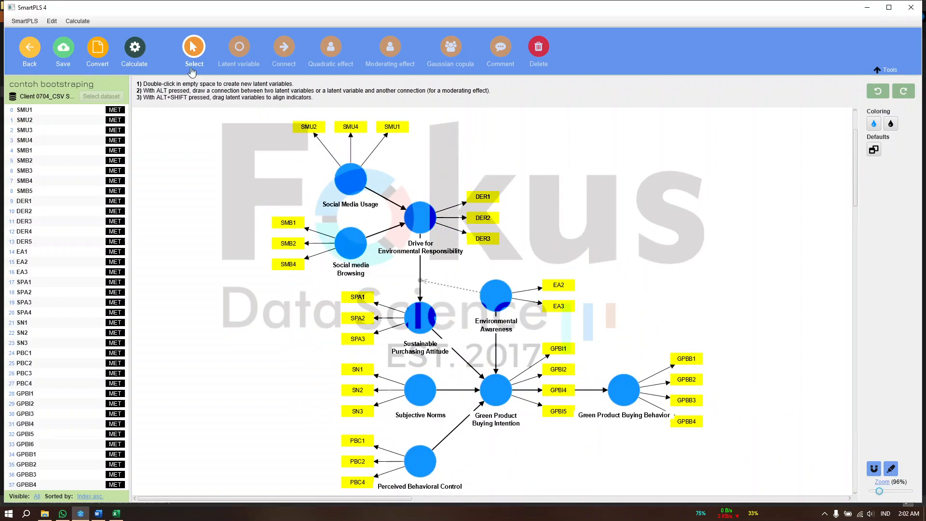
{"action": "left_click", "coordinate": [135, 53]}
{"action": "left_click", "coordinate": [171, 70]}
{"action": "left_click", "coordinate": [556, 403]}
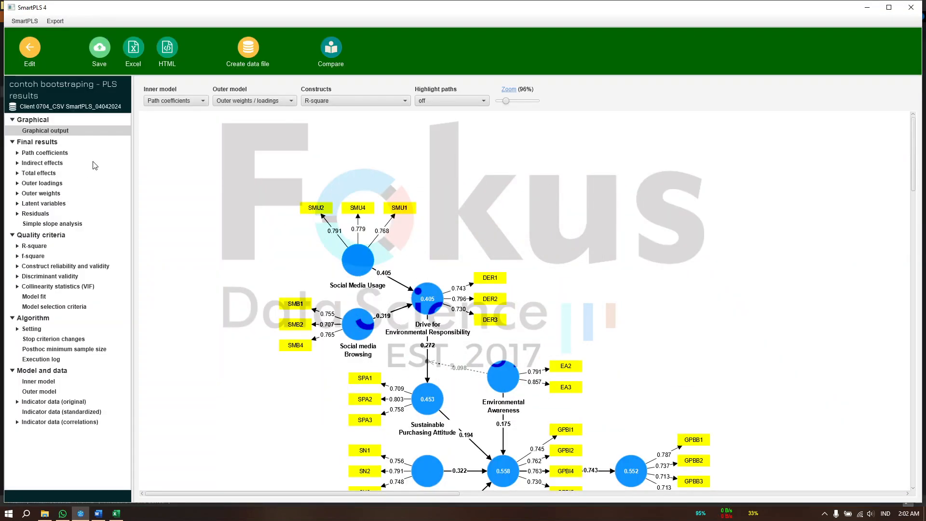
Review the new report's outer loadings matrix across all constructs and its construct reliability and validity overview
{"action": "left_click", "coordinate": [52, 184]}
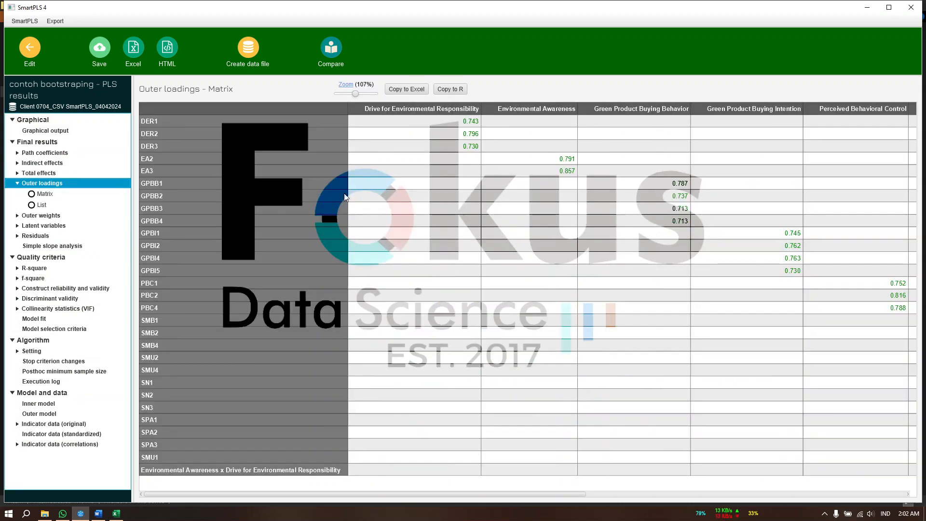
{"action": "scroll", "coordinate": [519, 215], "scroll_direction": "right", "scroll_amount": 5}
{"action": "scroll", "coordinate": [518, 215], "scroll_direction": "right", "scroll_amount": 3}
{"action": "scroll", "coordinate": [518, 215], "scroll_direction": "left", "scroll_amount": 10}
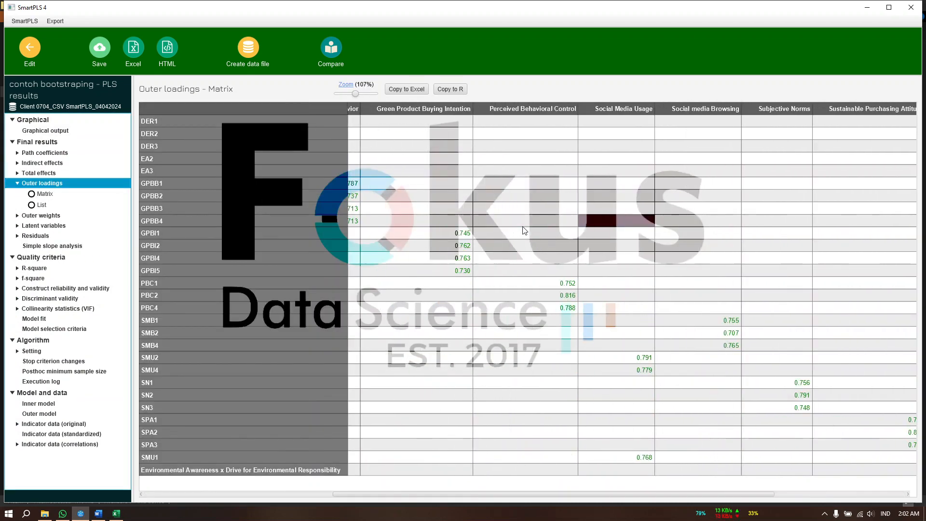
{"action": "left_click", "coordinate": [52, 291]}
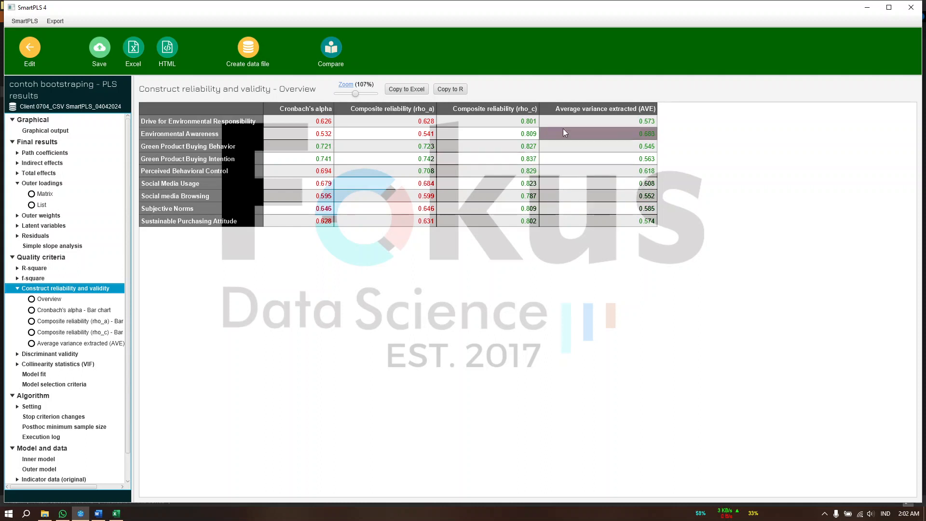
Save the current PLS results report in the Contoh project under the file name PLSalgotihm 2
{"action": "left_click", "coordinate": [330, 212]}
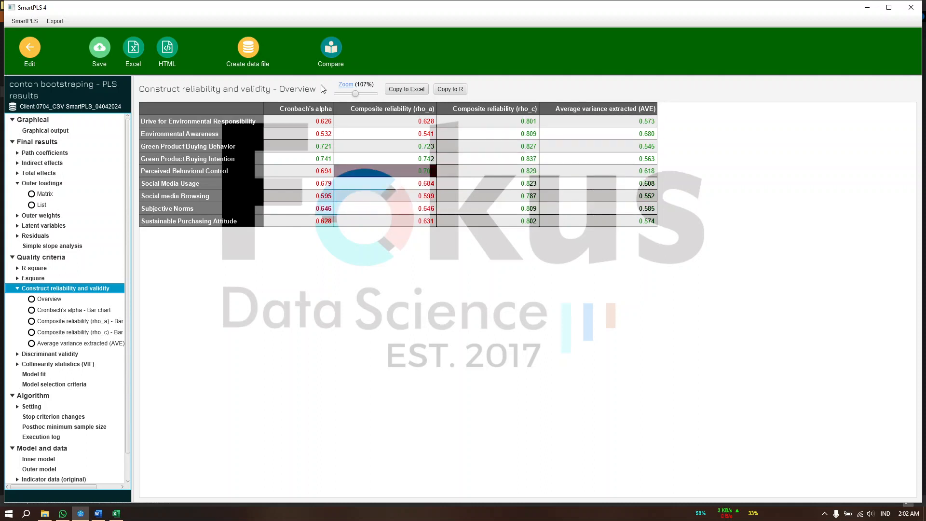
{"action": "left_click", "coordinate": [98, 56]}
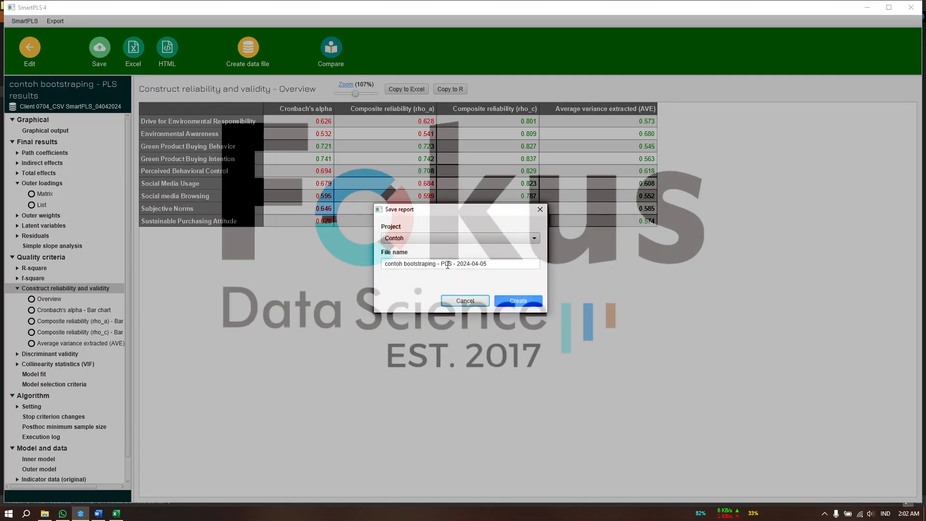
{"action": "triple_click", "coordinate": [448, 265]}
{"action": "type", "text": "PLSalgotihm"}
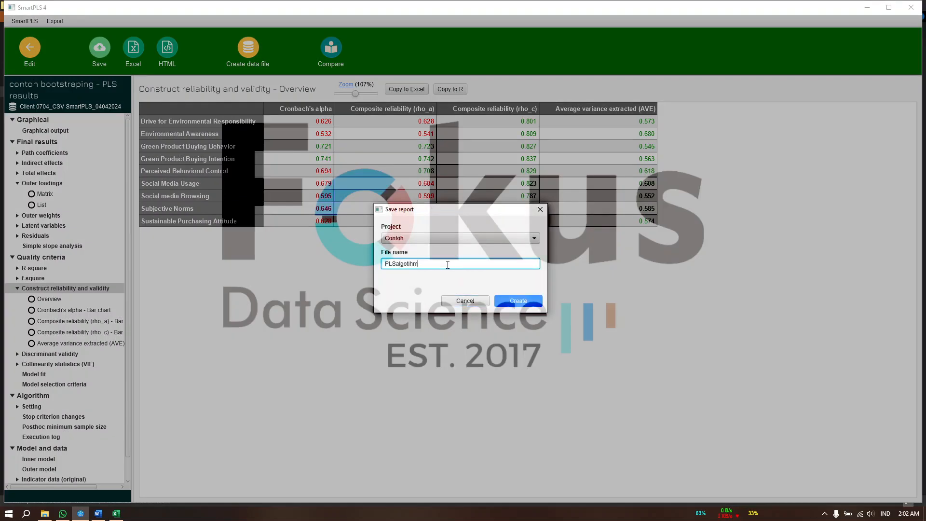
{"action": "type", "text": " 2"}
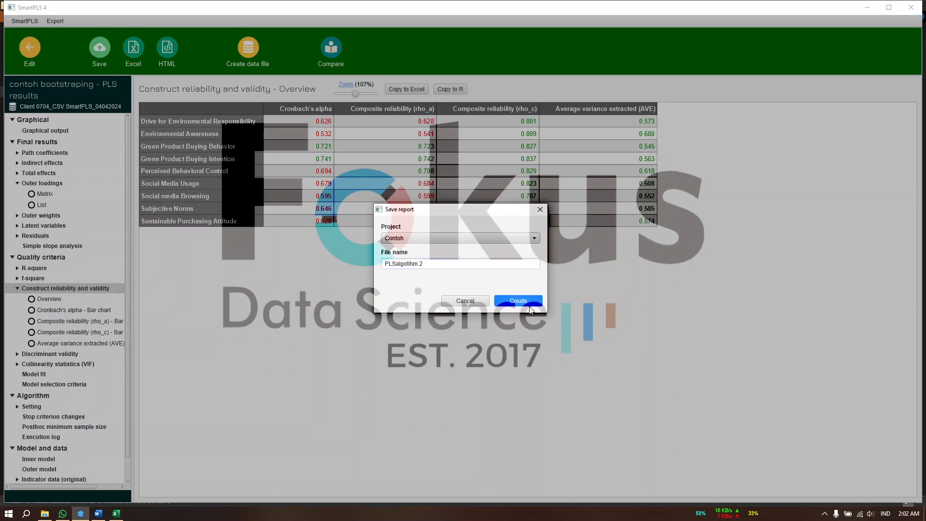
{"action": "left_click", "coordinate": [526, 302]}
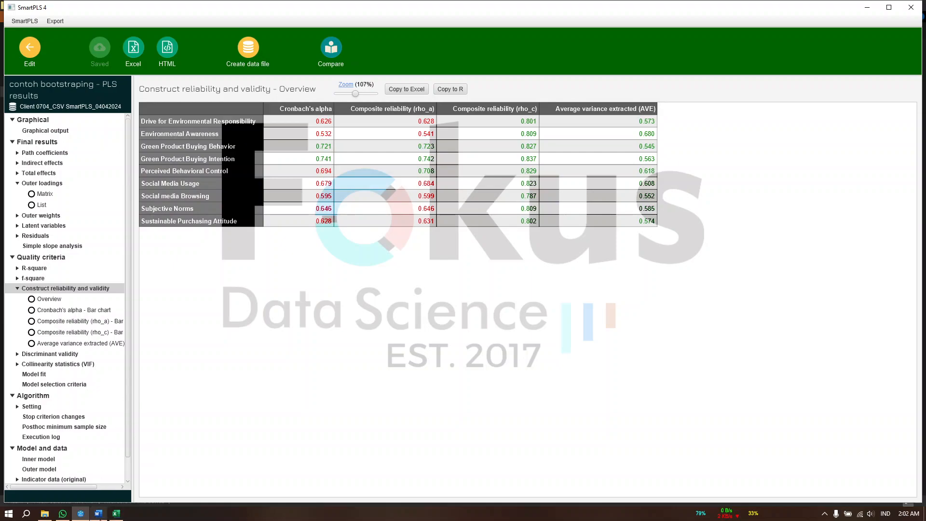
Switch to the SmartPLS interpretation document in Word and review its second loadings and AVE table and its construct reliability table
{"action": "left_click", "coordinate": [98, 513]}
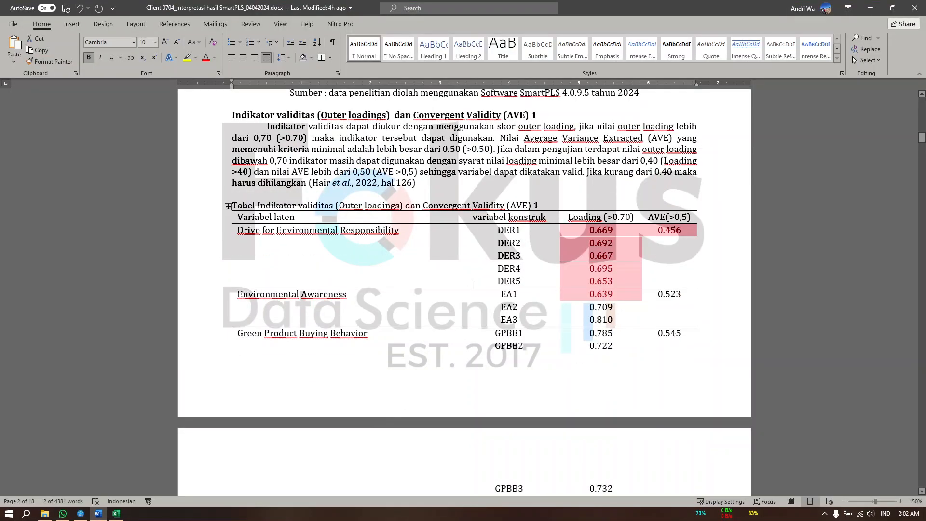
{"action": "scroll", "coordinate": [473, 284], "scroll_direction": "up", "scroll_amount": 3}
{"action": "scroll", "coordinate": [473, 284], "scroll_direction": "down", "scroll_amount": 20}
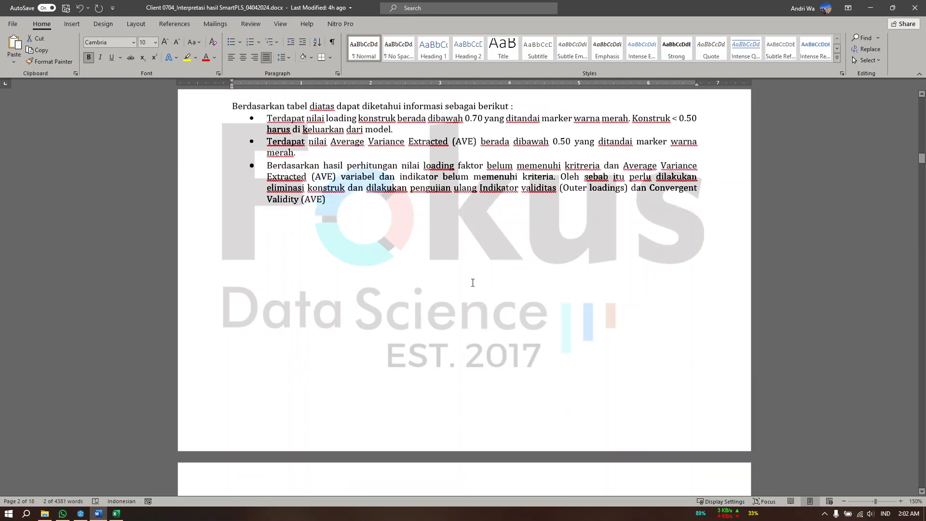
{"action": "scroll", "coordinate": [472, 283], "scroll_direction": "up", "scroll_amount": 10}
{"action": "scroll", "coordinate": [475, 282], "scroll_direction": "down", "scroll_amount": 6}
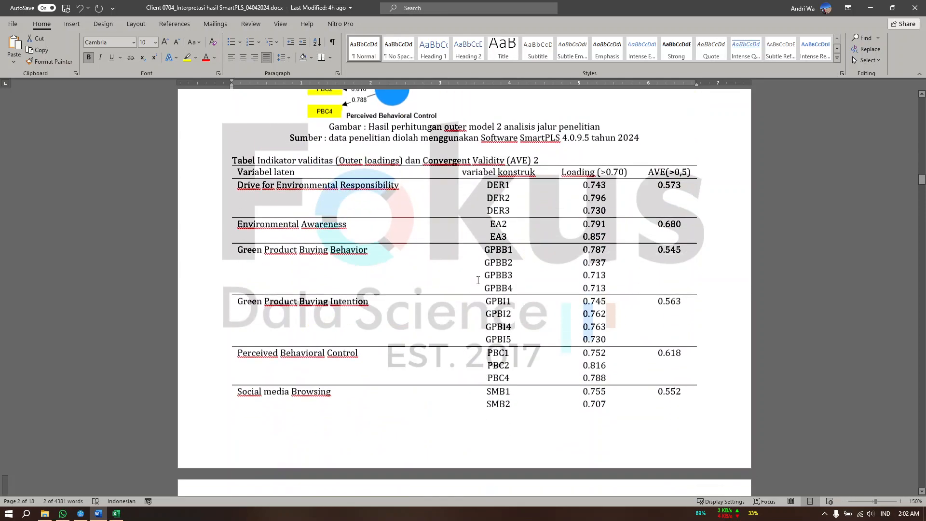
{"action": "double_click", "coordinate": [591, 170]}
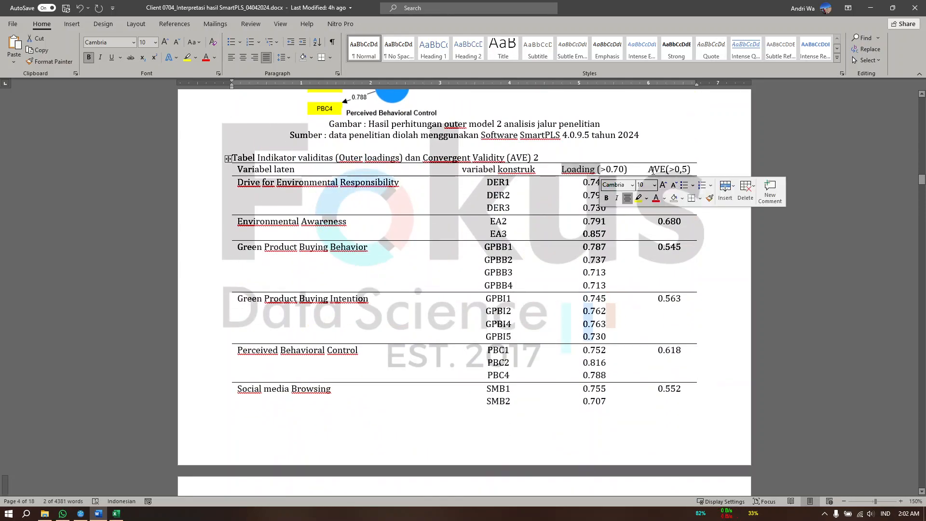
{"action": "left_click", "coordinate": [657, 251]}
{"action": "scroll", "coordinate": [573, 308], "scroll_direction": "down", "scroll_amount": 9}
{"action": "scroll", "coordinate": [560, 297], "scroll_direction": "down", "scroll_amount": 3}
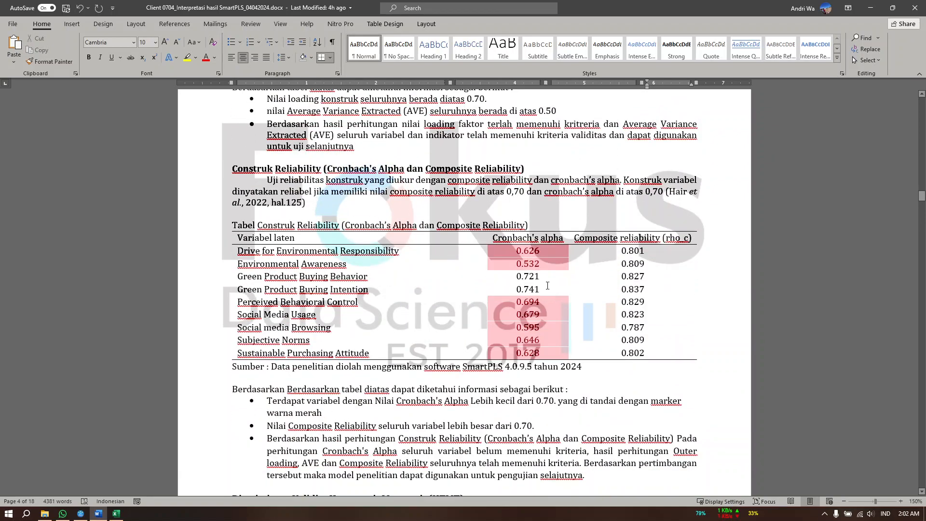
{"action": "left_click_drag", "start_coordinate": [588, 238], "coordinate": [637, 341]}
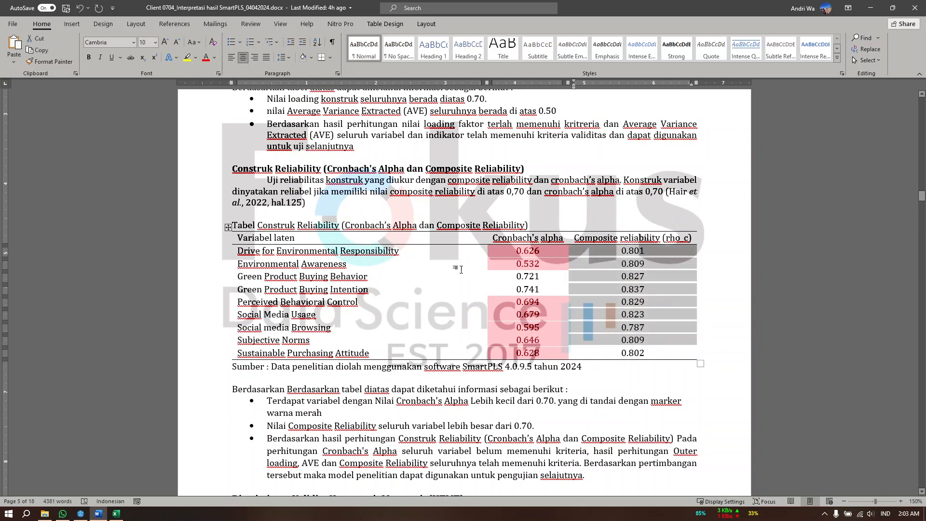
Examine the Outer Model 2 diagram in the interpretation document, from its heading down to the caption and loadings table
{"action": "scroll", "coordinate": [637, 338], "scroll_direction": "down", "scroll_amount": 4}
{"action": "scroll", "coordinate": [450, 269], "scroll_direction": "up", "scroll_amount": 5}
{"action": "scroll", "coordinate": [450, 269], "scroll_direction": "down", "scroll_amount": 1}
{"action": "scroll", "coordinate": [459, 265], "scroll_direction": "up", "scroll_amount": 20}
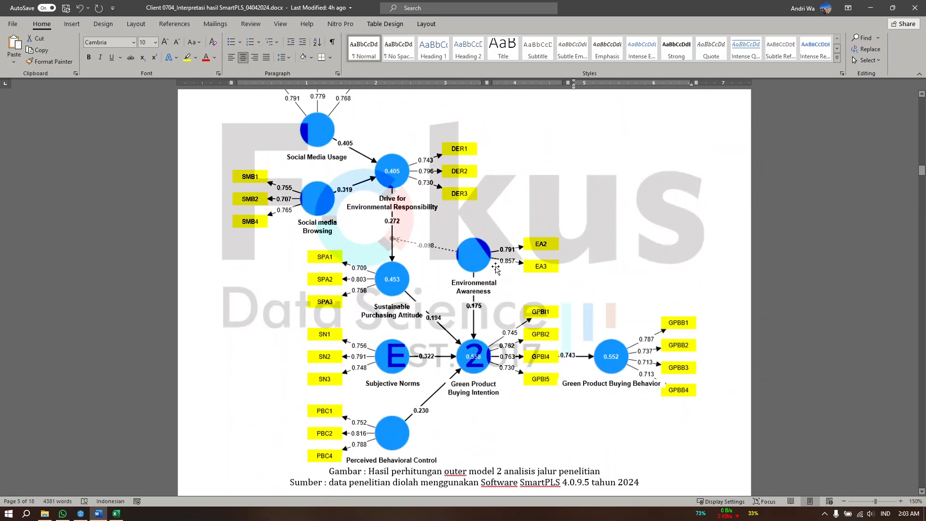
{"action": "scroll", "coordinate": [467, 270], "scroll_direction": "up", "scroll_amount": 20}
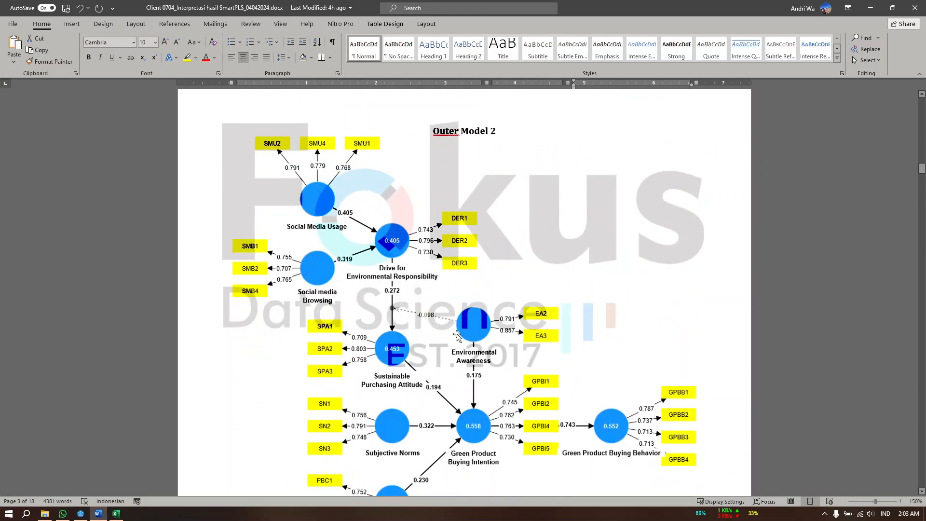
{"action": "scroll", "coordinate": [473, 309], "scroll_direction": "down", "scroll_amount": 3}
{"action": "scroll", "coordinate": [486, 316], "scroll_direction": "up", "scroll_amount": 4}
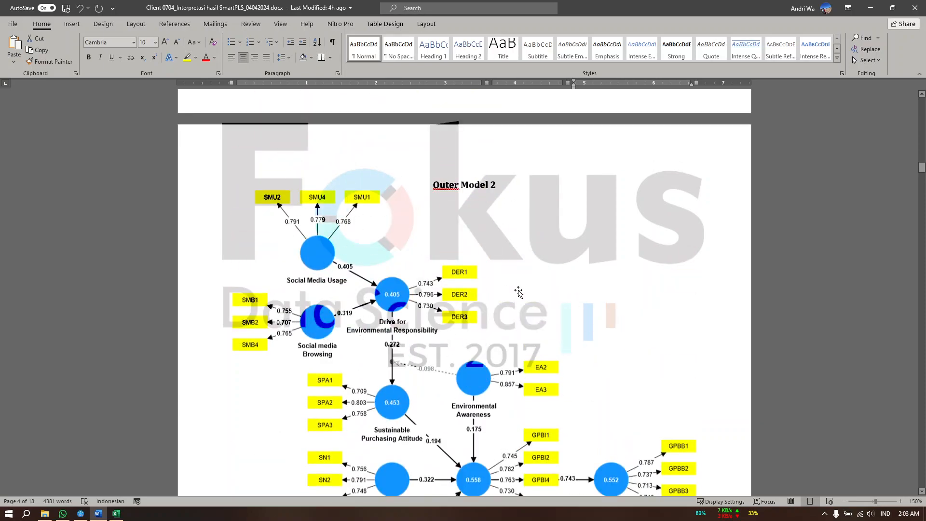
{"action": "scroll", "coordinate": [458, 338], "scroll_direction": "down", "scroll_amount": 1}
{"action": "scroll", "coordinate": [457, 347], "scroll_direction": "down", "scroll_amount": 15}
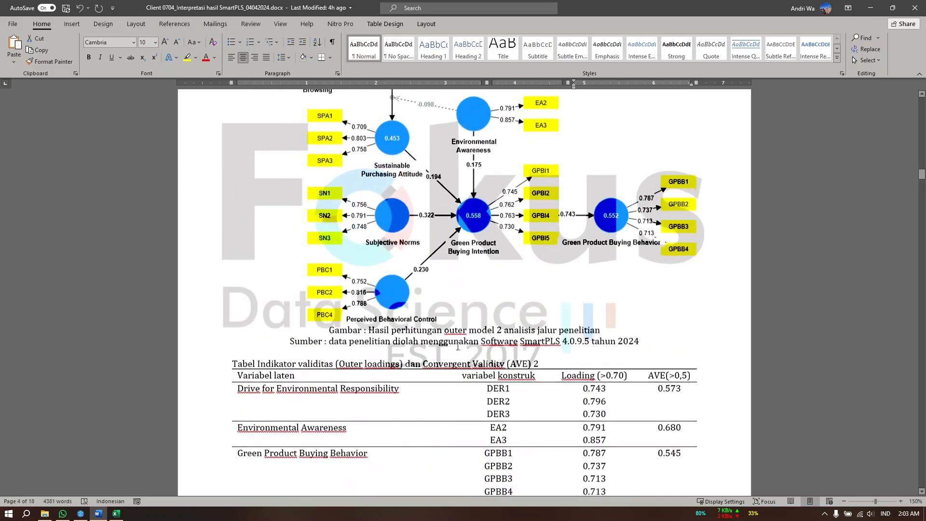
Read the document's Discriminant Validity Heterotrait Monotrait (HTMT) section, including its heading and explanatory paragraph
{"action": "scroll", "coordinate": [458, 346], "scroll_direction": "down", "scroll_amount": 5}
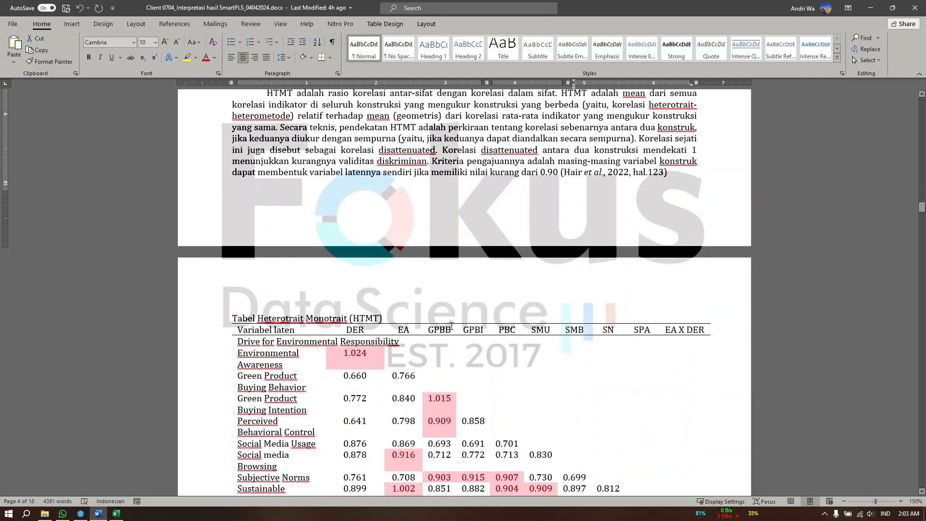
{"action": "scroll", "coordinate": [337, 270], "scroll_direction": "up", "scroll_amount": 4}
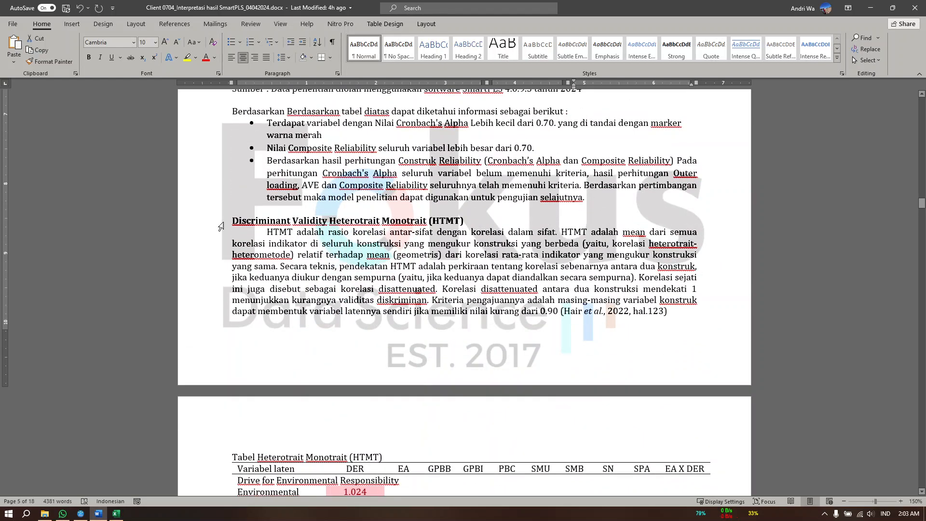
{"action": "left_click", "coordinate": [221, 226]}
{"action": "left_click", "coordinate": [337, 223]}
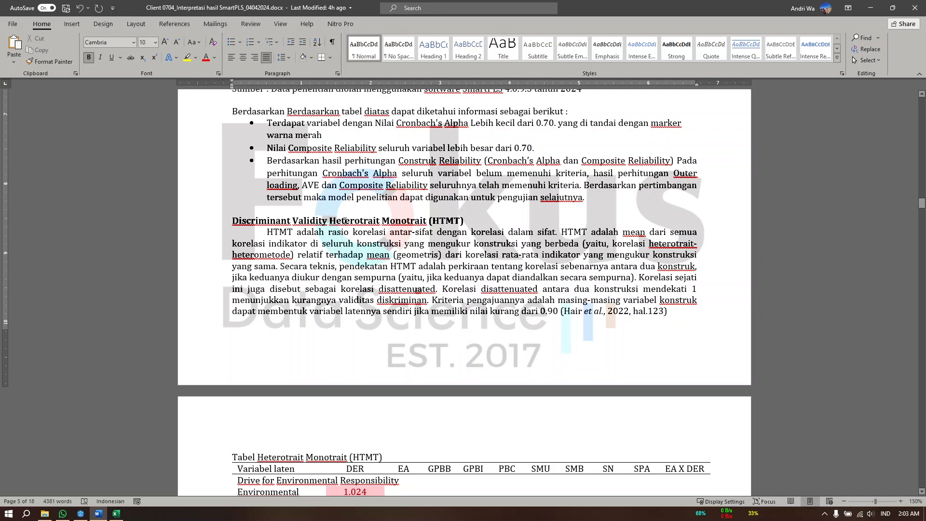
{"action": "left_click_drag", "start_coordinate": [345, 220], "coordinate": [457, 230]}
{"action": "left_click", "coordinate": [411, 254]}
{"action": "scroll", "coordinate": [442, 259], "scroll_direction": "down", "scroll_amount": 10}
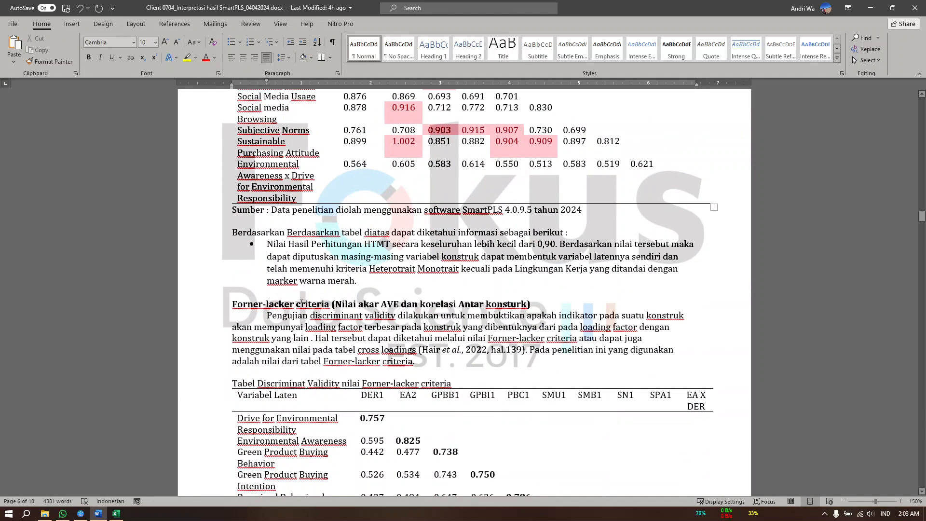
Examine the Forner-lacker criteria section in the document and compare it with the preceding HTMT section
{"action": "left_click_drag", "start_coordinate": [273, 306], "coordinate": [327, 306]}
{"action": "left_click", "coordinate": [263, 314]}
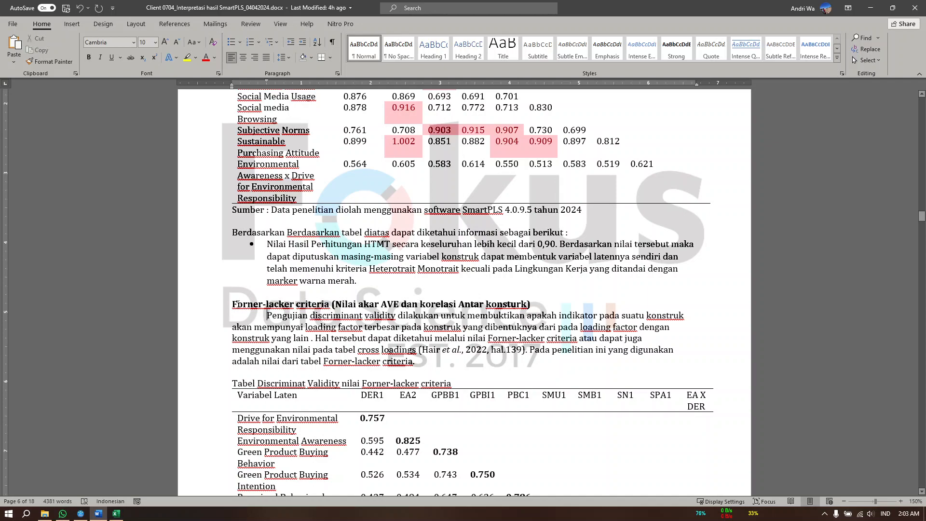
{"action": "left_click_drag", "start_coordinate": [232, 305], "coordinate": [297, 305]}
{"action": "scroll", "coordinate": [337, 280], "scroll_direction": "up", "scroll_amount": 8}
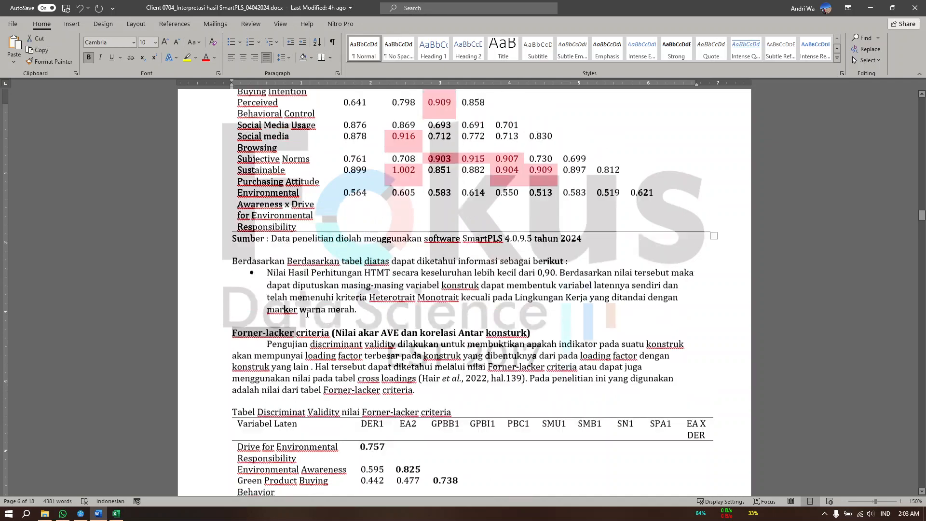
{"action": "scroll", "coordinate": [337, 280], "scroll_direction": "up", "scroll_amount": 3}
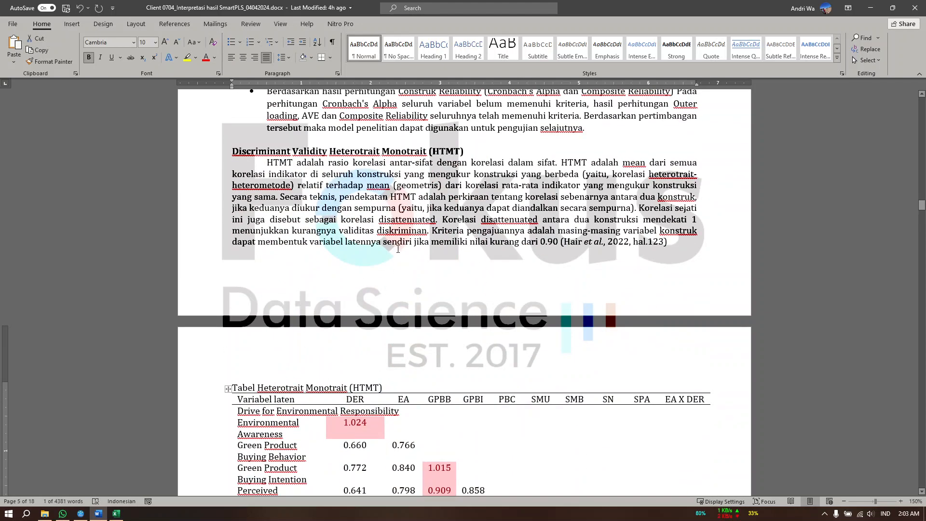
{"action": "scroll", "coordinate": [359, 323], "scroll_direction": "down", "scroll_amount": 5}
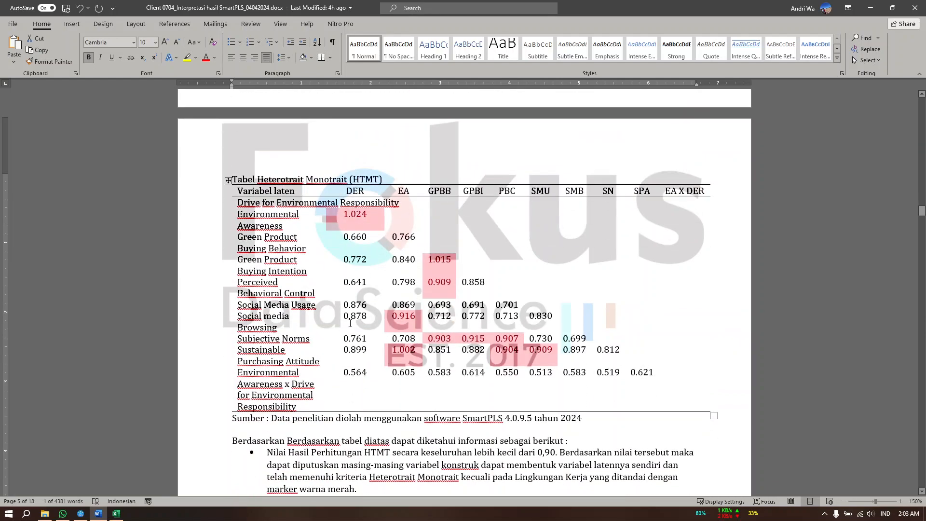
{"action": "scroll", "coordinate": [381, 265], "scroll_direction": "down", "scroll_amount": 9}
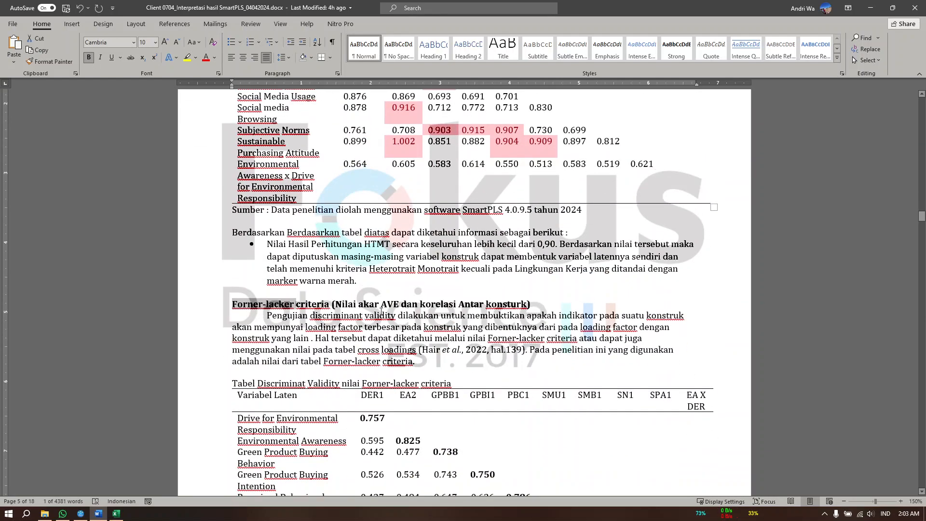
Go back to the discriminant validity heading and review the red-marked values in the HTMT table
{"action": "scroll", "coordinate": [289, 305], "scroll_direction": "up", "scroll_amount": 12}
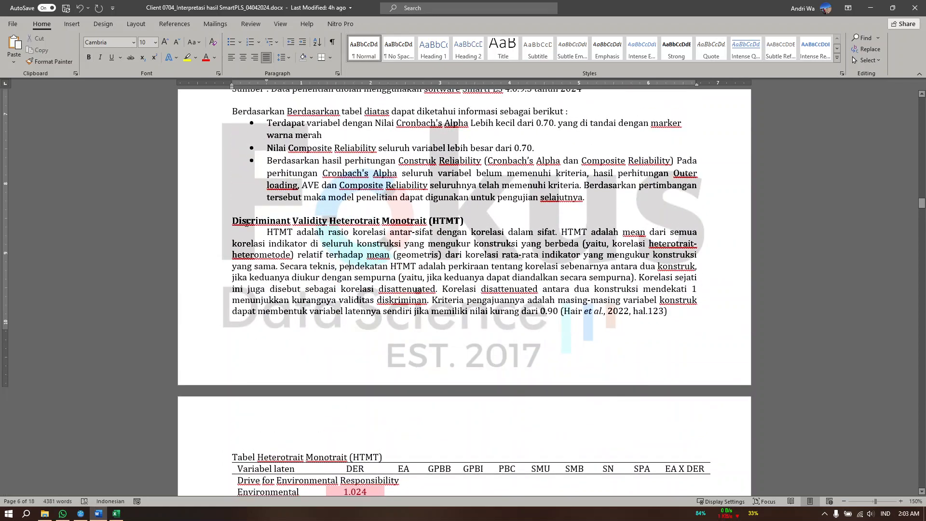
{"action": "left_click_drag", "start_coordinate": [232, 221], "coordinate": [384, 221]}
{"action": "left_click", "coordinate": [370, 263]}
{"action": "scroll", "coordinate": [369, 263], "scroll_direction": "down", "scroll_amount": 5}
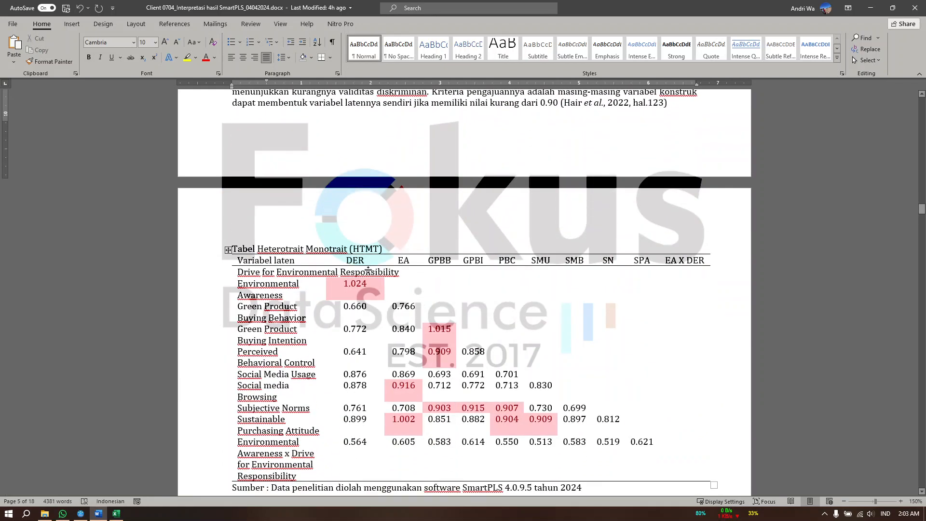
{"action": "left_click", "coordinate": [352, 284]}
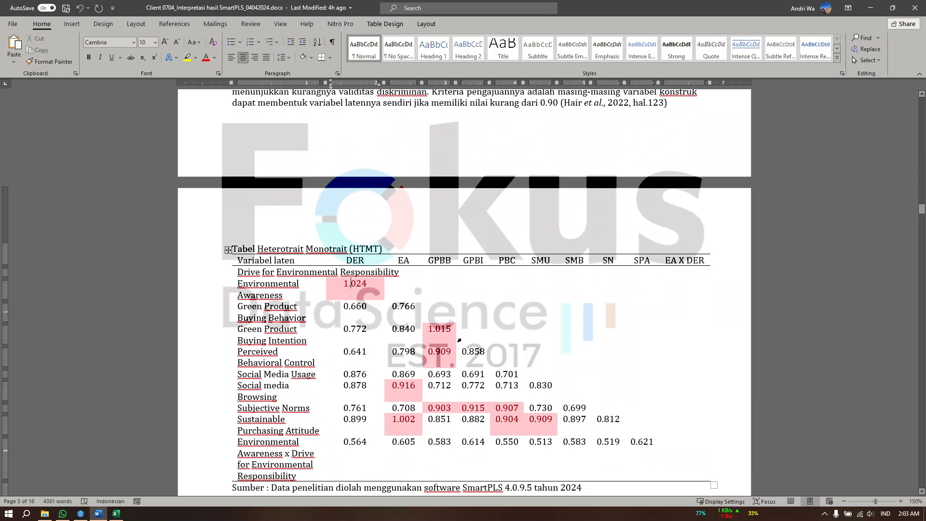
{"action": "scroll", "coordinate": [448, 333], "scroll_direction": "down", "scroll_amount": 3}
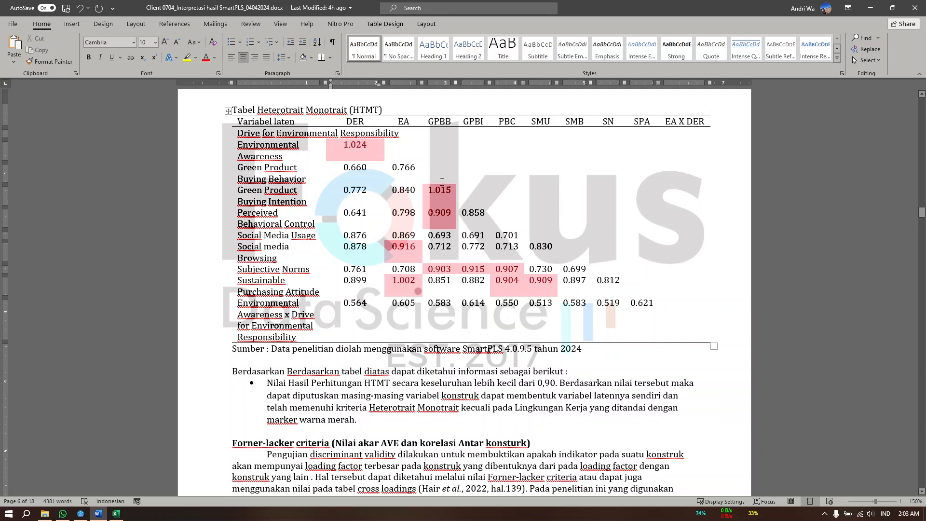
Switch to SmartPLS and examine the report's discriminant validity results across all constructs: the HTMT matrix and the Fornell-Larcker criterion
{"action": "left_click", "coordinate": [81, 513]}
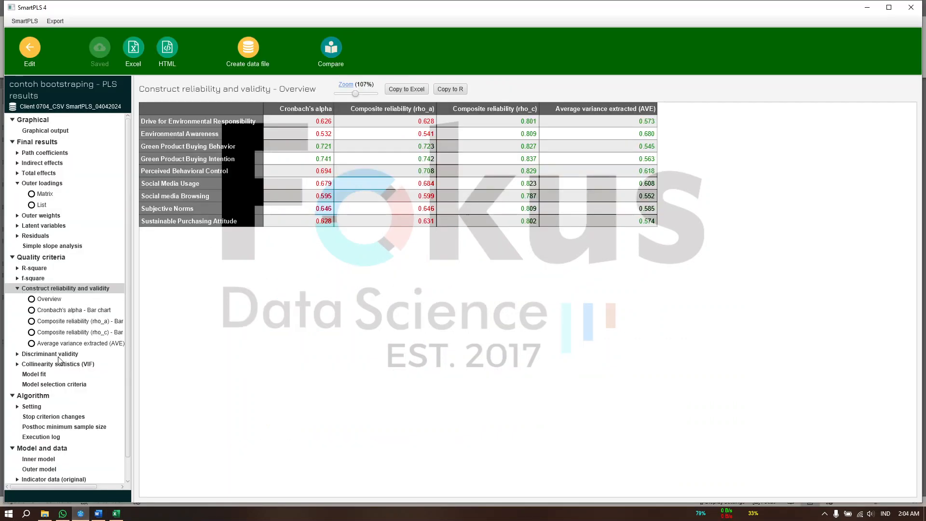
{"action": "left_click", "coordinate": [36, 356]}
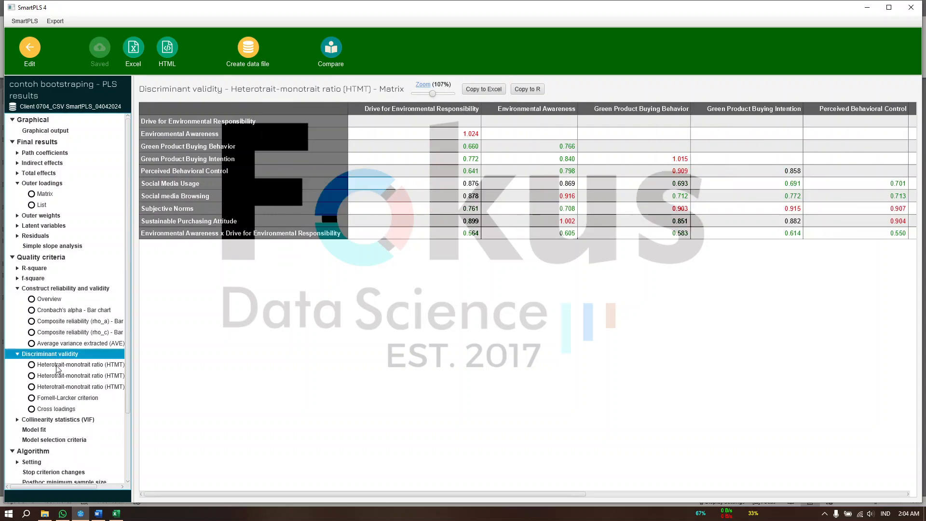
{"action": "left_click", "coordinate": [56, 365]}
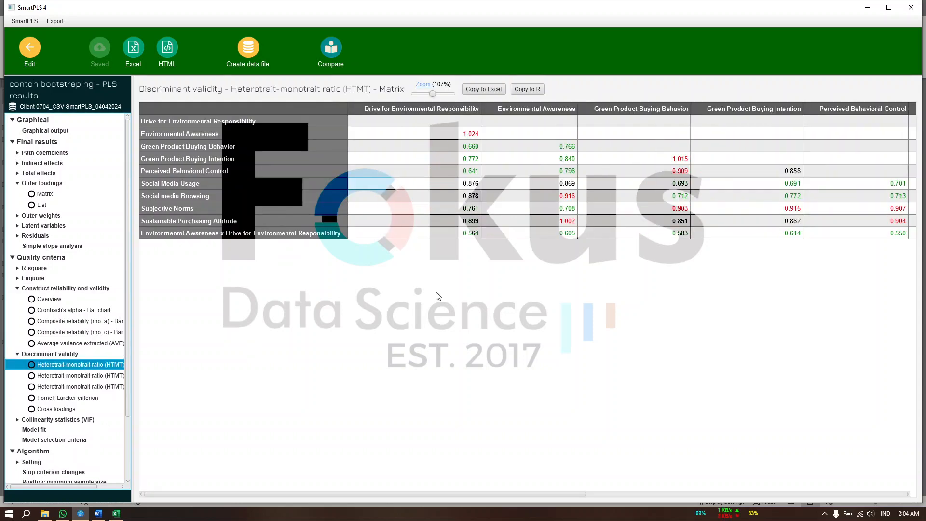
{"action": "scroll", "coordinate": [439, 291], "scroll_direction": "right", "scroll_amount": 5}
{"action": "scroll", "coordinate": [438, 291], "scroll_direction": "right", "scroll_amount": 3}
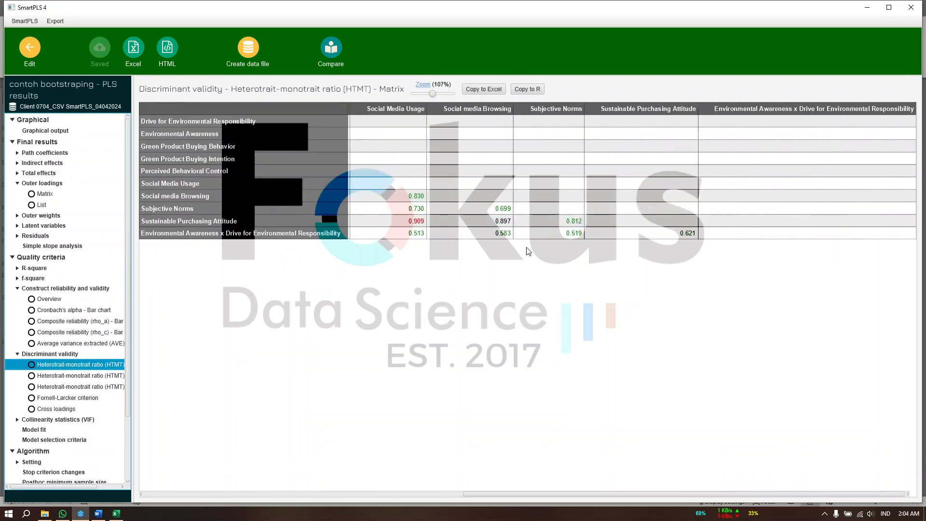
{"action": "scroll", "coordinate": [529, 250], "scroll_direction": "left", "scroll_amount": 3}
{"action": "scroll", "coordinate": [529, 250], "scroll_direction": "left", "scroll_amount": 5}
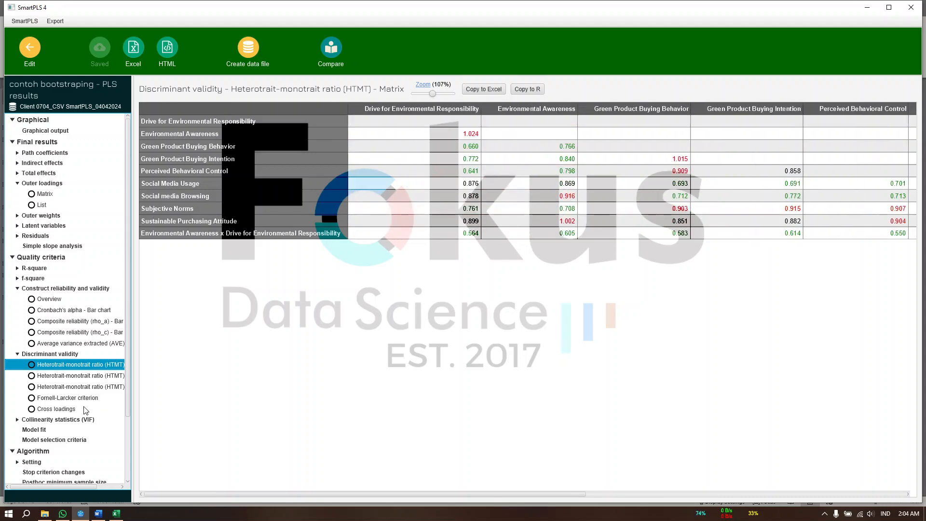
{"action": "left_click", "coordinate": [68, 398]}
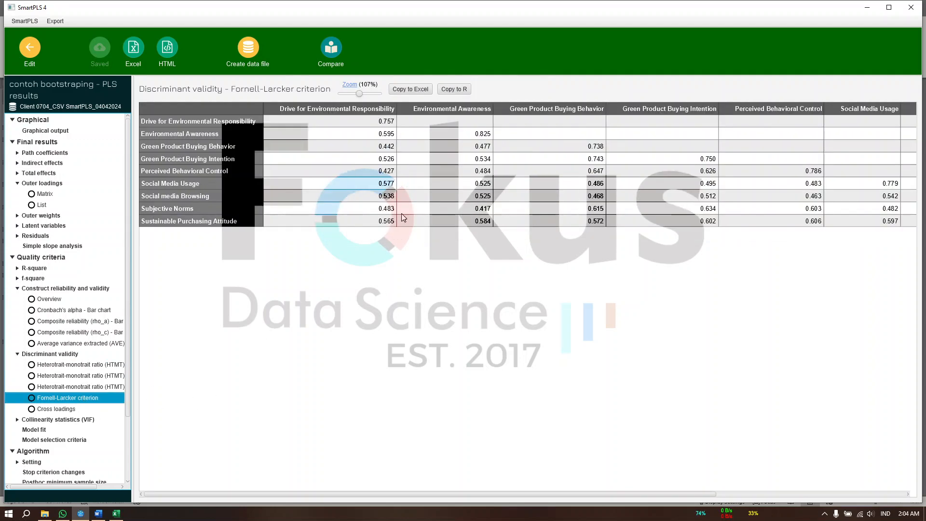
{"action": "scroll", "coordinate": [531, 184], "scroll_direction": "right", "scroll_amount": 8}
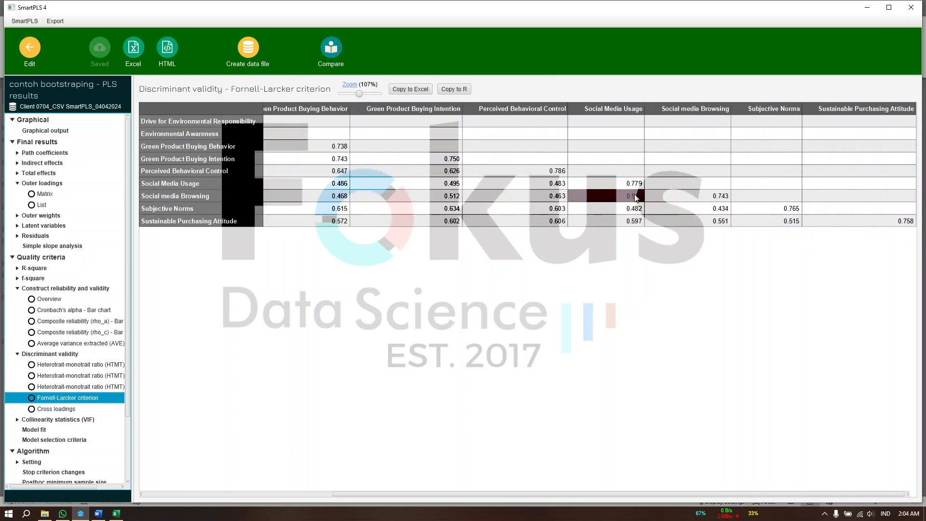
Return to the first Fornell-Larcker columns, then switch to Word and read the Forner-lacker criteria table and its conclusion
{"action": "scroll", "coordinate": [635, 198], "scroll_direction": "left", "scroll_amount": 5}
{"action": "scroll", "coordinate": [635, 198], "scroll_direction": "left", "scroll_amount": 3}
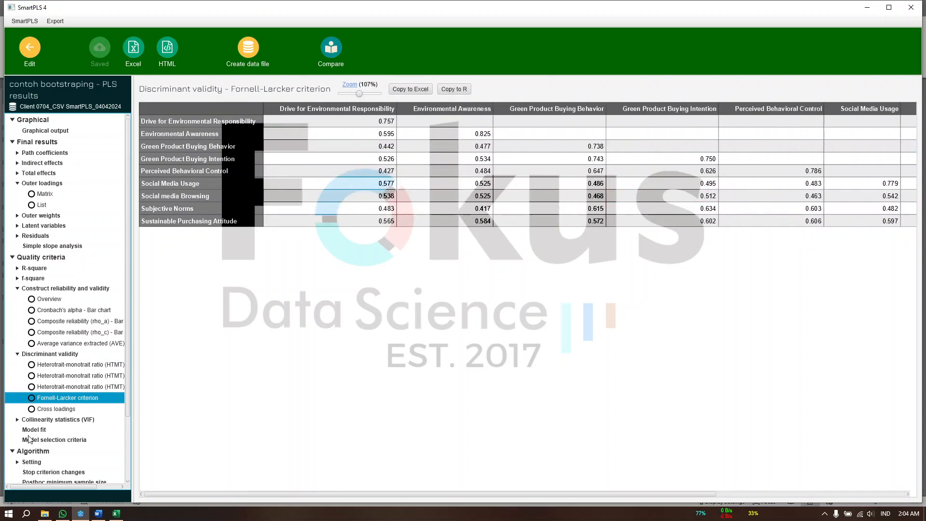
{"action": "left_click", "coordinate": [99, 515]}
{"action": "scroll", "coordinate": [430, 293], "scroll_direction": "down", "scroll_amount": 12}
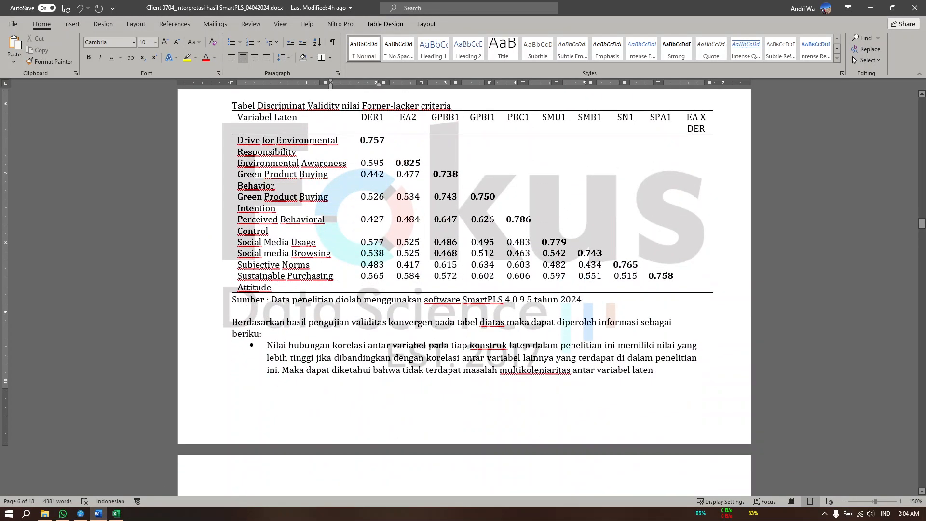
{"action": "scroll", "coordinate": [431, 293], "scroll_direction": "up", "scroll_amount": 6}
{"action": "scroll", "coordinate": [431, 293], "scroll_direction": "down", "scroll_amount": 4}
{"action": "scroll", "coordinate": [476, 221], "scroll_direction": "down", "scroll_amount": 3}
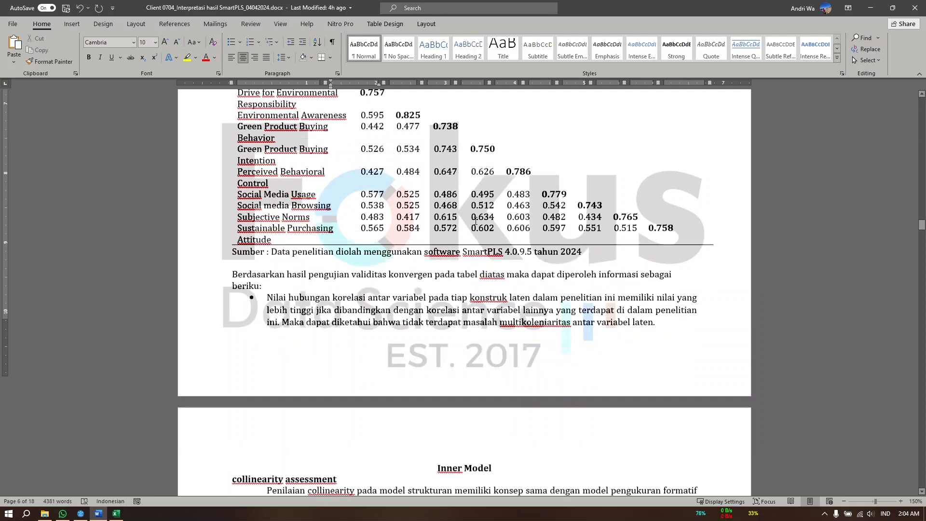
{"action": "scroll", "coordinate": [390, 181], "scroll_direction": "up", "scroll_amount": 3}
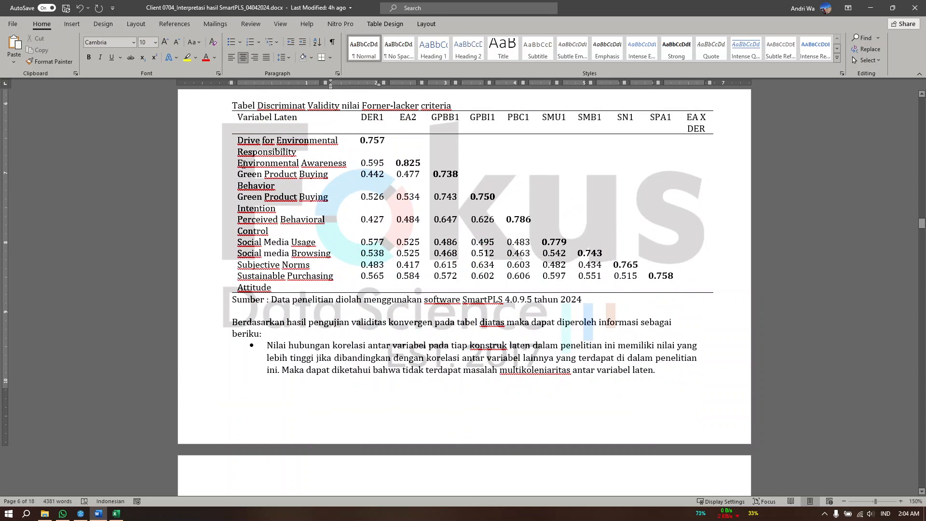
Examine the Environmental Awareness row of the Forner-lacker table, comparing its bold EA2 diagonal value with its correlation under DER1
{"action": "left_click_drag", "start_coordinate": [271, 163], "coordinate": [310, 168]}
{"action": "left_click", "coordinate": [256, 167]}
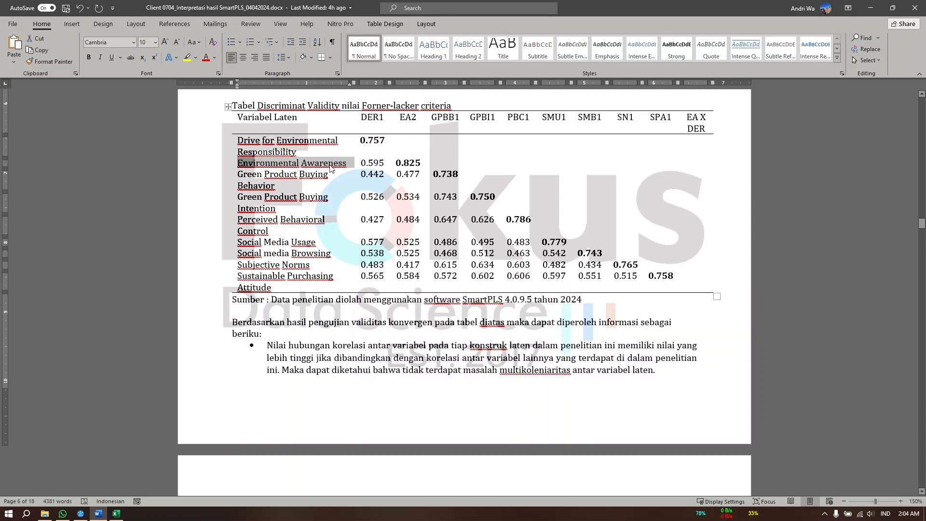
{"action": "left_click", "coordinate": [408, 167]}
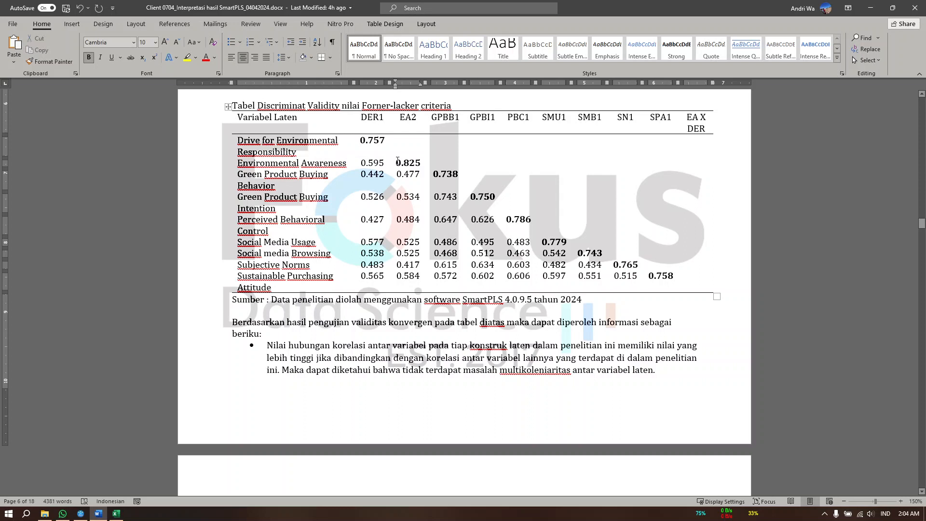
{"action": "double_click", "coordinate": [407, 162]}
{"action": "left_click", "coordinate": [398, 165]}
{"action": "left_click", "coordinate": [420, 164]}
{"action": "left_click_drag", "start_coordinate": [257, 165], "coordinate": [299, 164]}
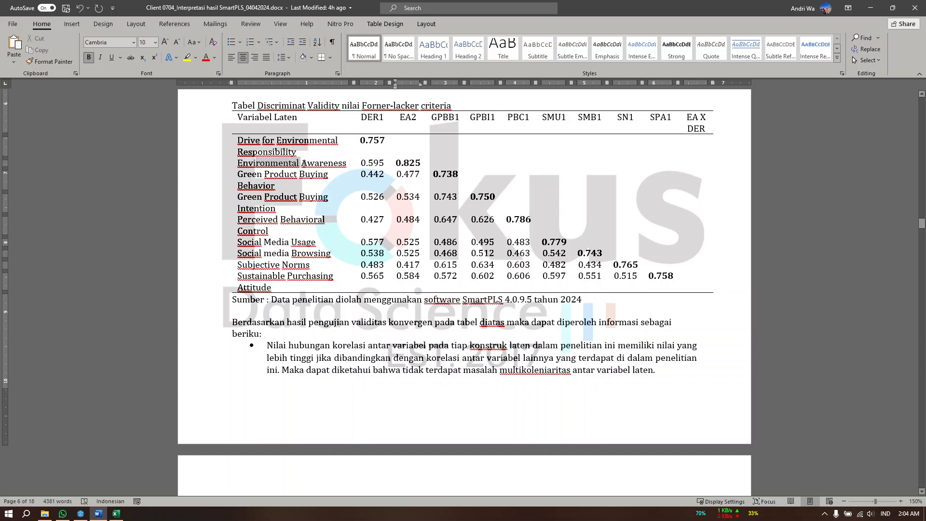
{"action": "left_click", "coordinate": [368, 118]}
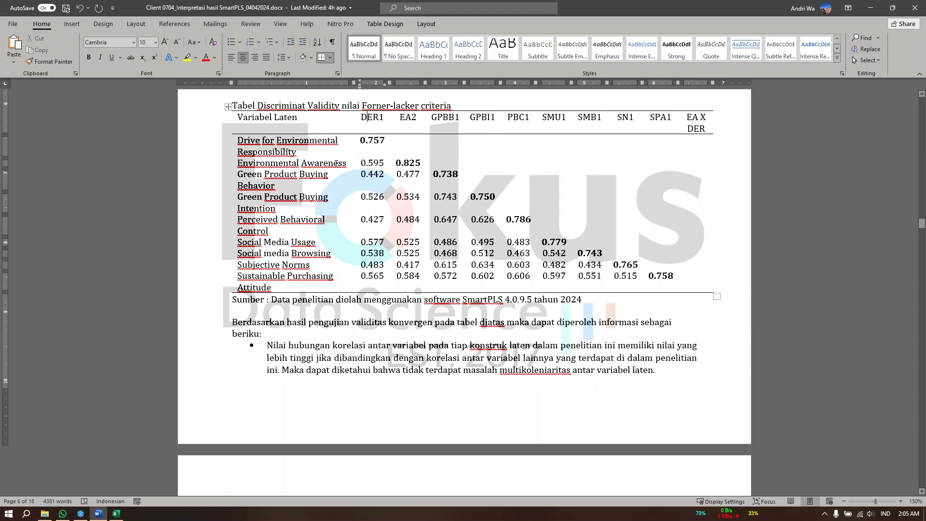
{"action": "left_click_drag", "start_coordinate": [361, 163], "coordinate": [381, 170]}
{"action": "left_click", "coordinate": [323, 164]}
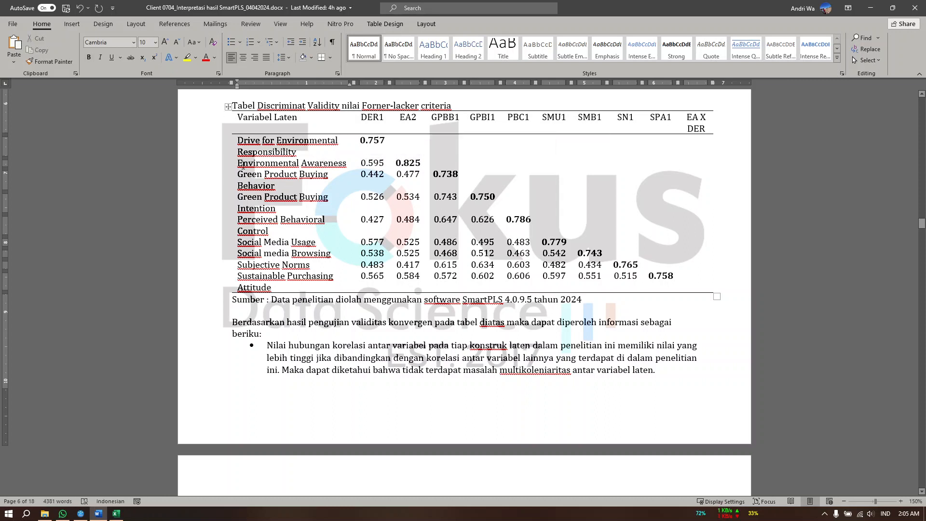
{"action": "left_click_drag", "start_coordinate": [241, 163], "coordinate": [294, 163]}
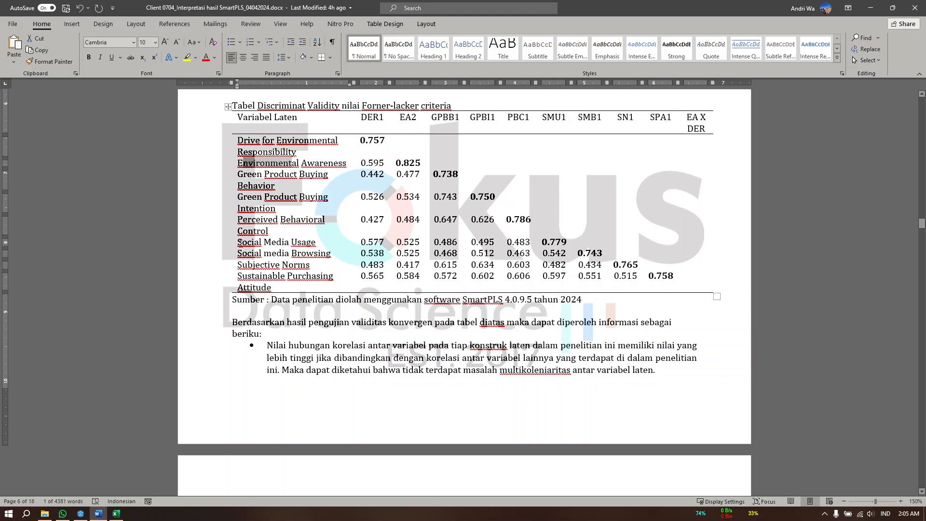
Examine the Social Media Usage row, comparing its SMU1 diagonal value with its correlations with the other constructs
{"action": "left_click_drag", "start_coordinate": [240, 242], "coordinate": [555, 243]}
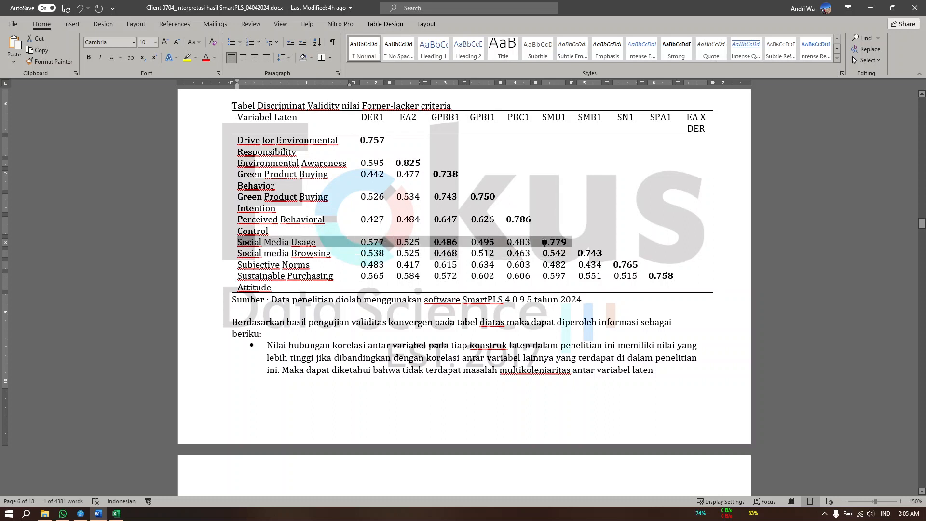
{"action": "left_click", "coordinate": [550, 118]}
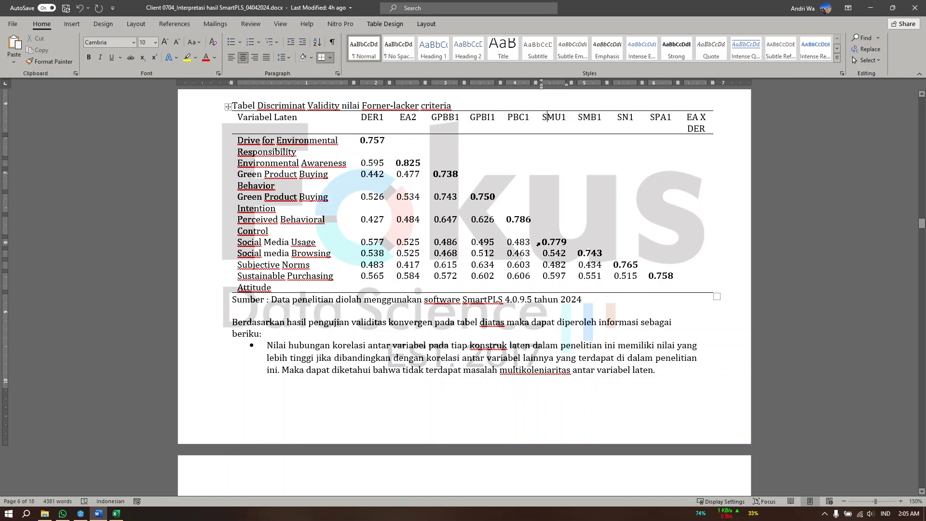
{"action": "left_click_drag", "start_coordinate": [534, 243], "coordinate": [393, 243]}
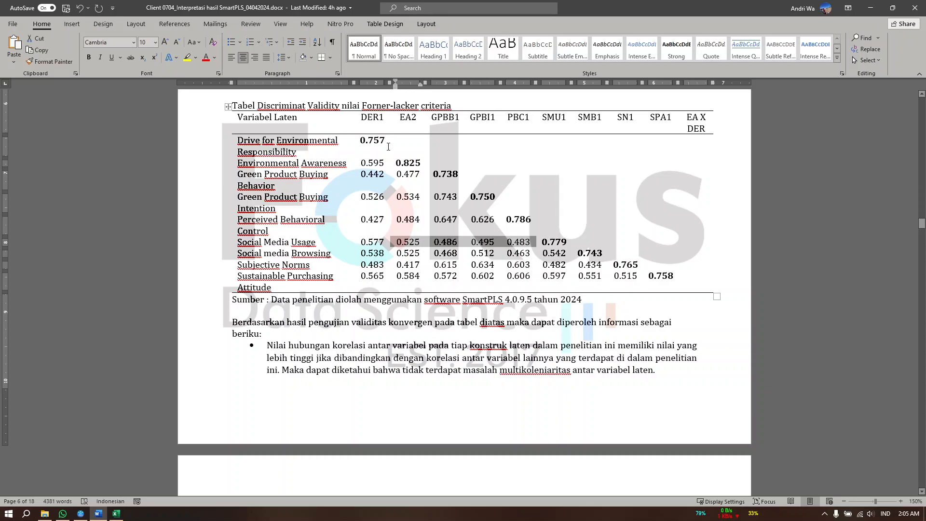
{"action": "left_click", "coordinate": [591, 294]}
Compare the document's HTMT table and conclusion with the Forner-lacker criteria section, marking the "Forner-lacker criteria" heading text
{"action": "scroll", "coordinate": [378, 252], "scroll_direction": "up", "scroll_amount": 10}
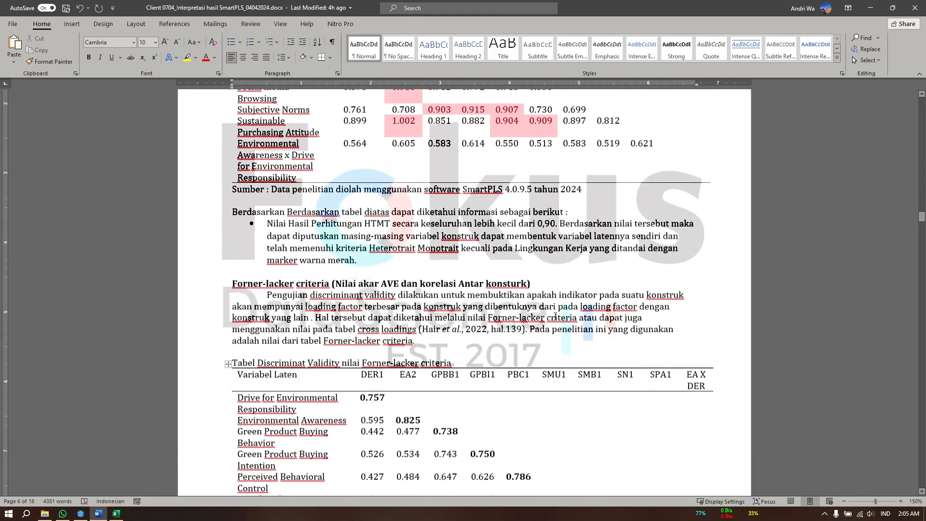
{"action": "scroll", "coordinate": [379, 251], "scroll_direction": "up", "scroll_amount": 6}
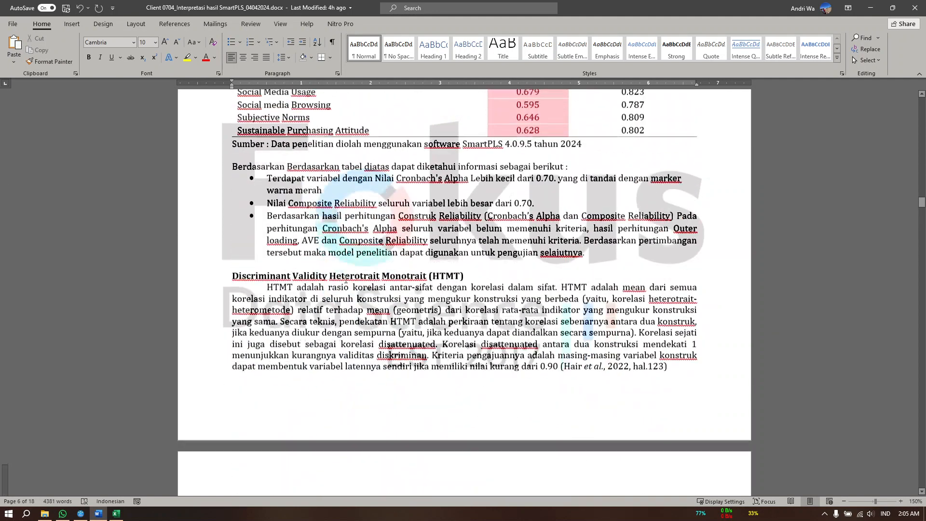
{"action": "scroll", "coordinate": [347, 278], "scroll_direction": "down", "scroll_amount": 5}
{"action": "scroll", "coordinate": [347, 277], "scroll_direction": "down", "scroll_amount": 10}
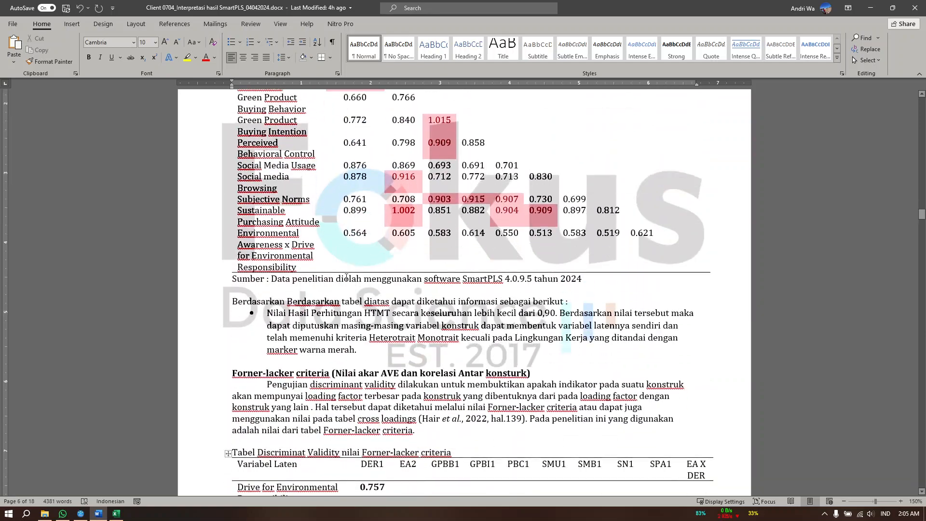
{"action": "scroll", "coordinate": [378, 290], "scroll_direction": "up", "scroll_amount": 6}
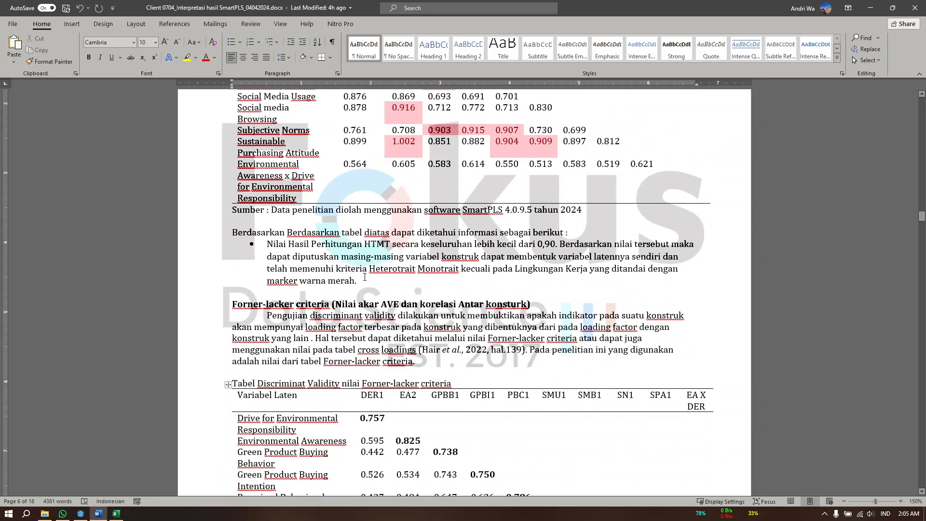
{"action": "left_click_drag", "start_coordinate": [232, 304], "coordinate": [329, 304]}
{"action": "scroll", "coordinate": [482, 290], "scroll_direction": "down", "scroll_amount": 5}
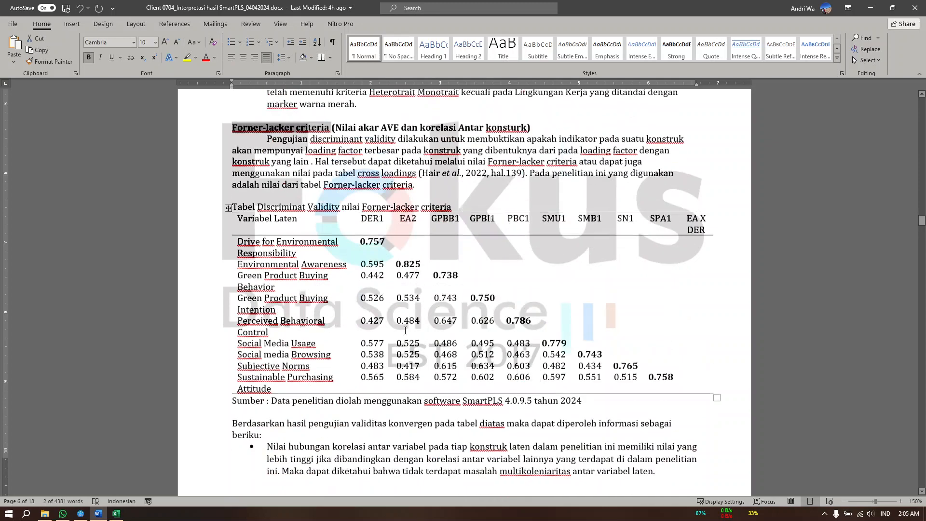
{"action": "scroll", "coordinate": [509, 293], "scroll_direction": "up", "scroll_amount": 3}
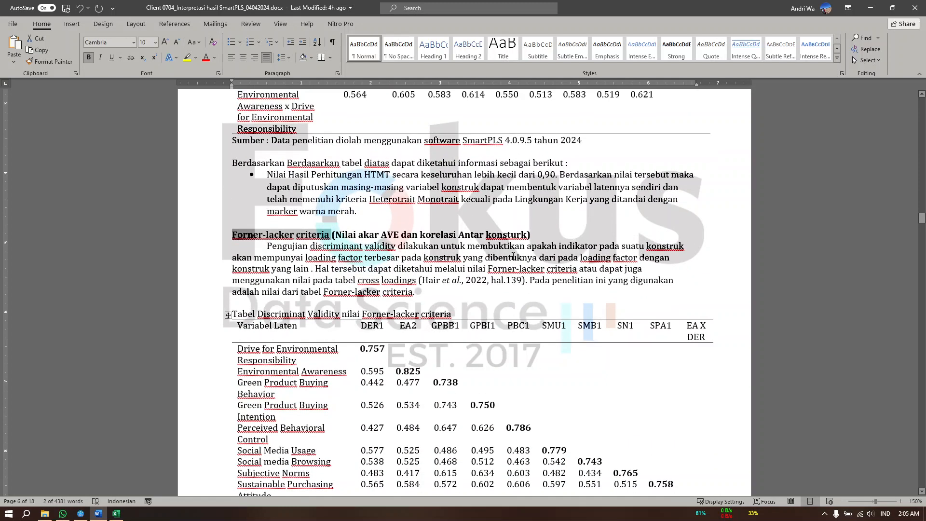
{"action": "scroll", "coordinate": [464, 353], "scroll_direction": "up", "scroll_amount": 3}
{"action": "scroll", "coordinate": [441, 371], "scroll_direction": "down", "scroll_amount": 10}
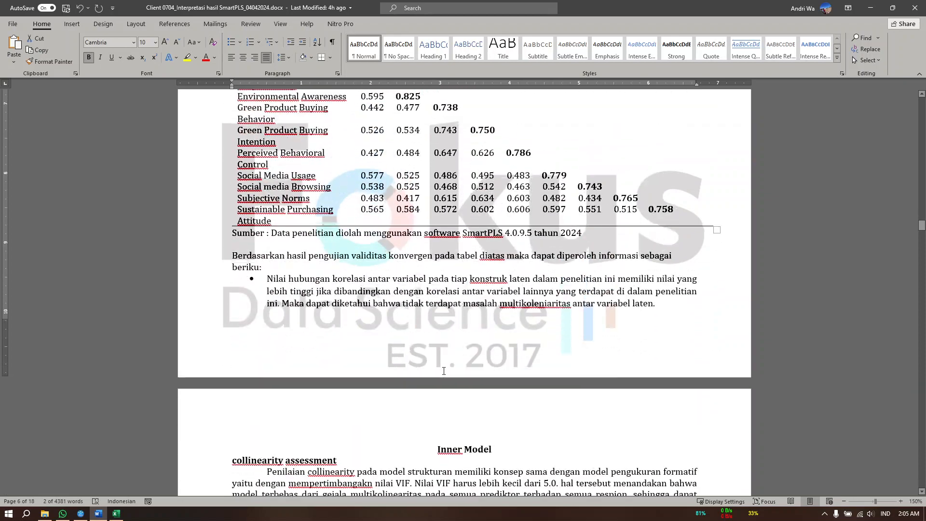
{"action": "scroll", "coordinate": [441, 370], "scroll_direction": "up", "scroll_amount": 7}
{"action": "scroll", "coordinate": [441, 371], "scroll_direction": "up", "scroll_amount": 3}
{"action": "scroll", "coordinate": [441, 370], "scroll_direction": "down", "scroll_amount": 6}
{"action": "scroll", "coordinate": [444, 370], "scroll_direction": "up", "scroll_amount": 6}
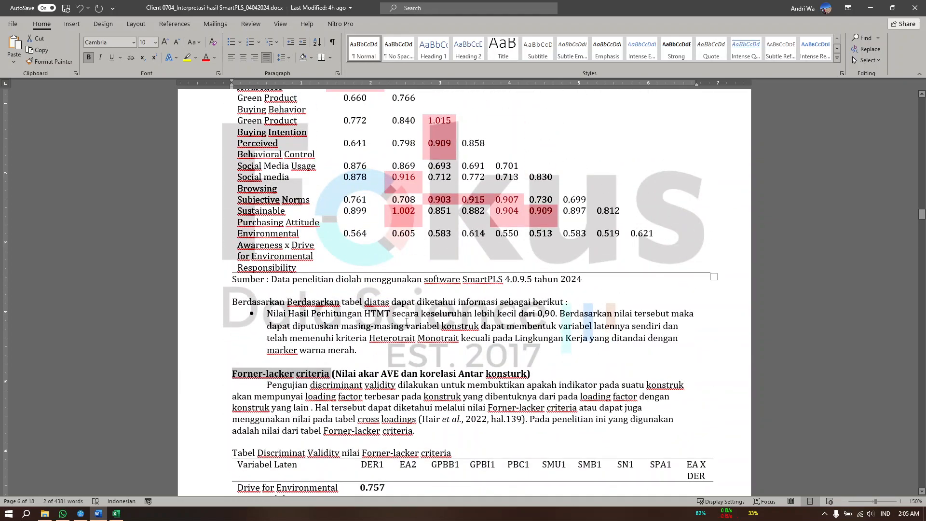
{"action": "scroll", "coordinate": [418, 322], "scroll_direction": "down", "scroll_amount": 2}
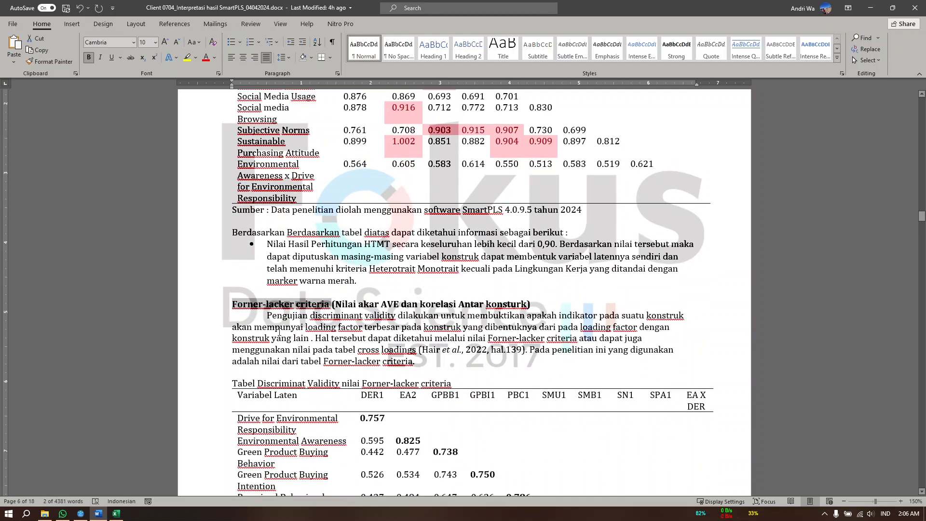
{"action": "left_click", "coordinate": [311, 320]}
Go to the Inner Model's collinearity assessment section and highlight "VIF" in its table title
{"action": "scroll", "coordinate": [299, 320], "scroll_direction": "down", "scroll_amount": 15}
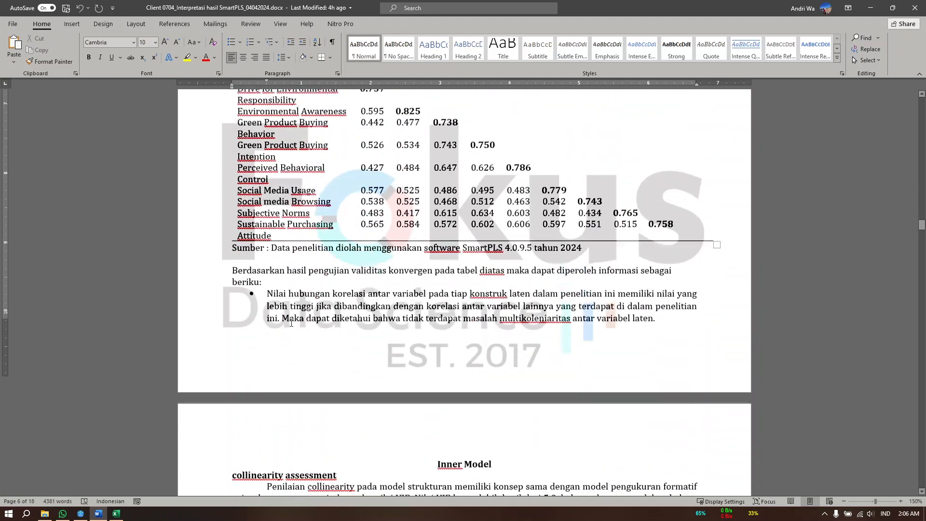
{"action": "scroll", "coordinate": [436, 206], "scroll_direction": "down", "scroll_amount": 4}
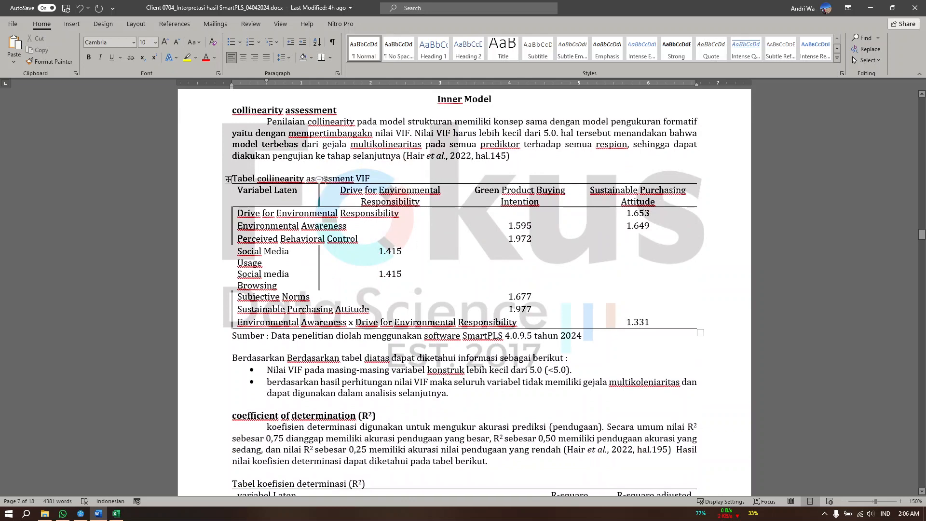
{"action": "left_click_drag", "start_coordinate": [356, 179], "coordinate": [366, 179]}
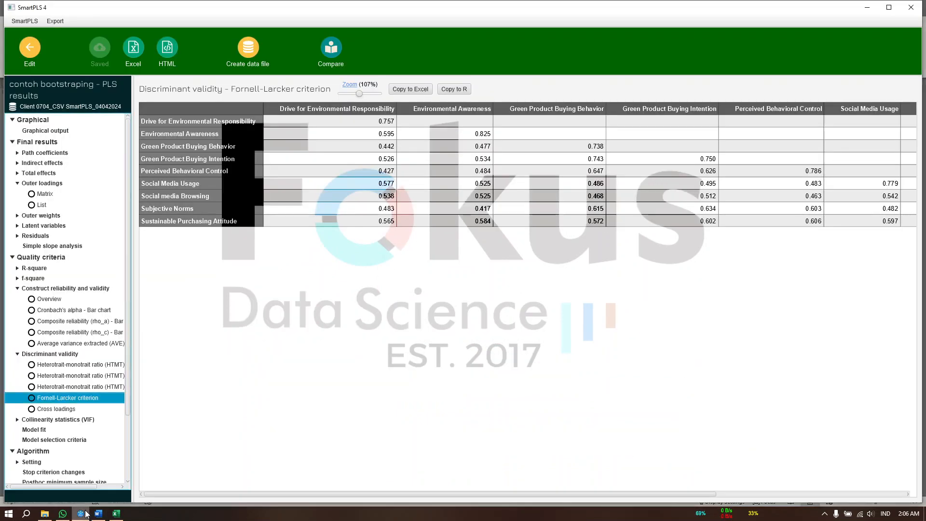
Switch to SmartPLS and examine the collinearity statistics (VIF): the outer model list and the inner model matrix across its columns
{"action": "left_click", "coordinate": [80, 514]}
{"action": "scroll", "coordinate": [35, 396], "scroll_direction": "down", "scroll_amount": 3}
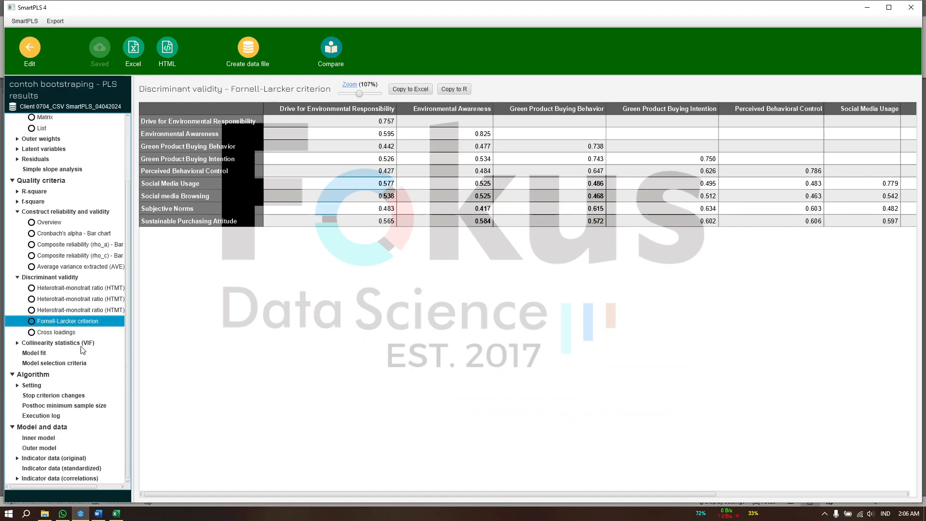
{"action": "left_click", "coordinate": [72, 343]}
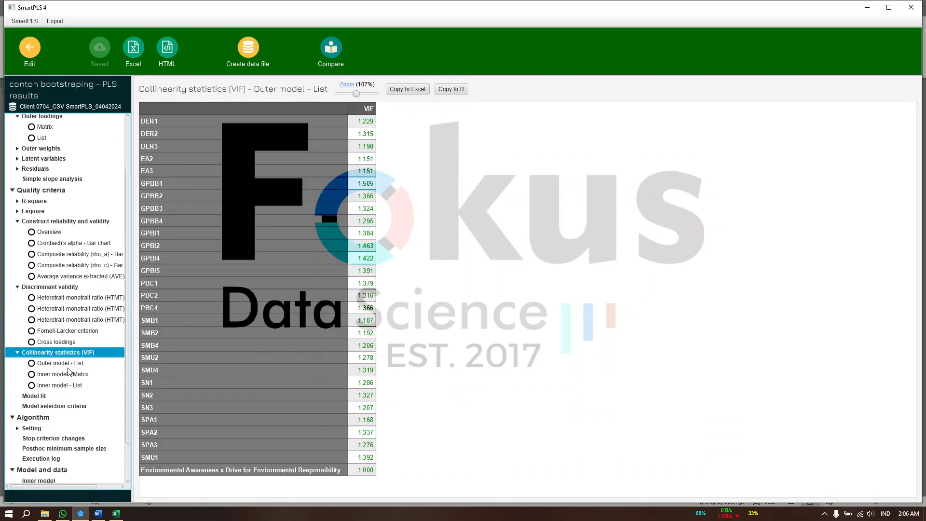
{"action": "left_click", "coordinate": [71, 365]}
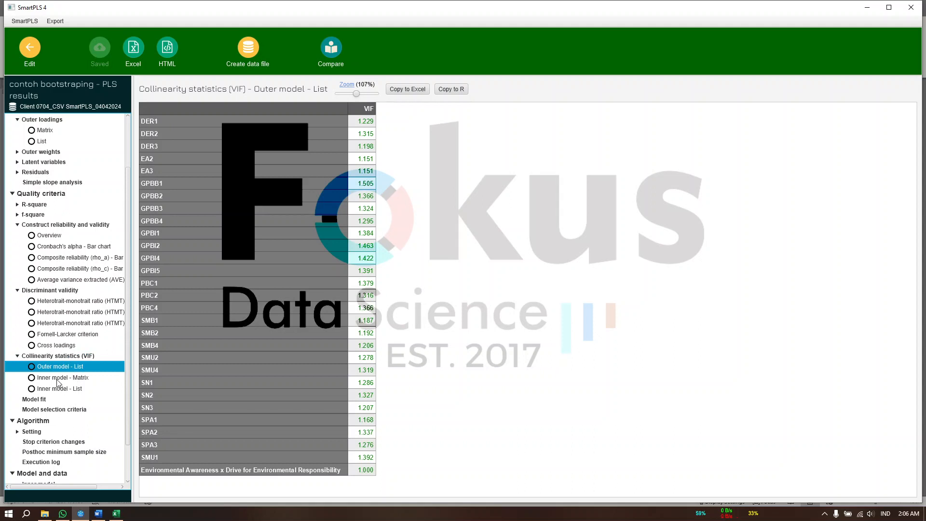
{"action": "left_click", "coordinate": [68, 380]}
{"action": "scroll", "coordinate": [331, 304], "scroll_direction": "right", "scroll_amount": 10}
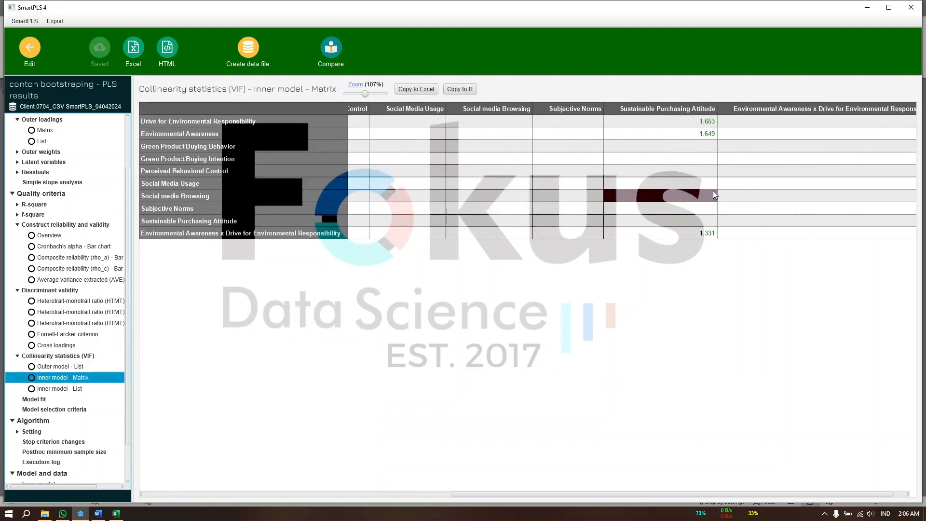
{"action": "scroll", "coordinate": [711, 188], "scroll_direction": "right", "scroll_amount": 1}
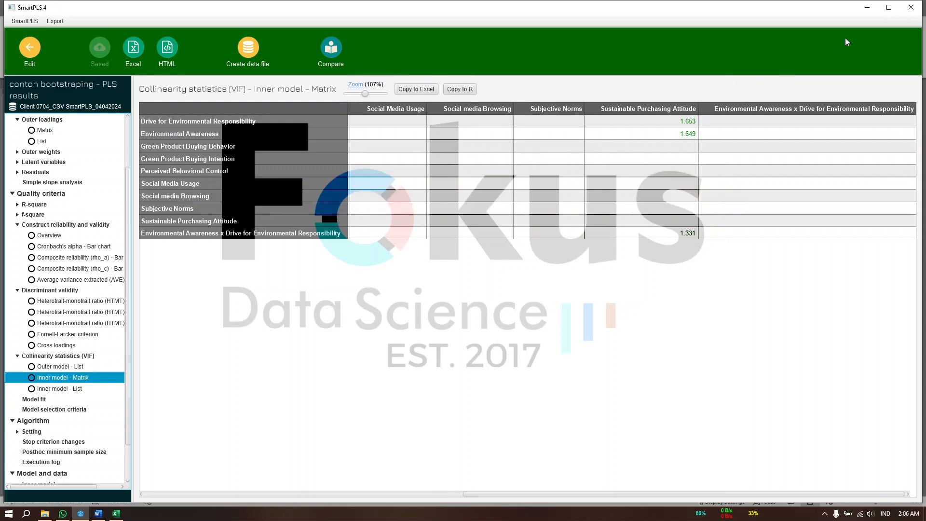
Return to the Word document and read the VIF conclusions and the coefficient of determination (R²) section
{"action": "left_click", "coordinate": [868, 8]}
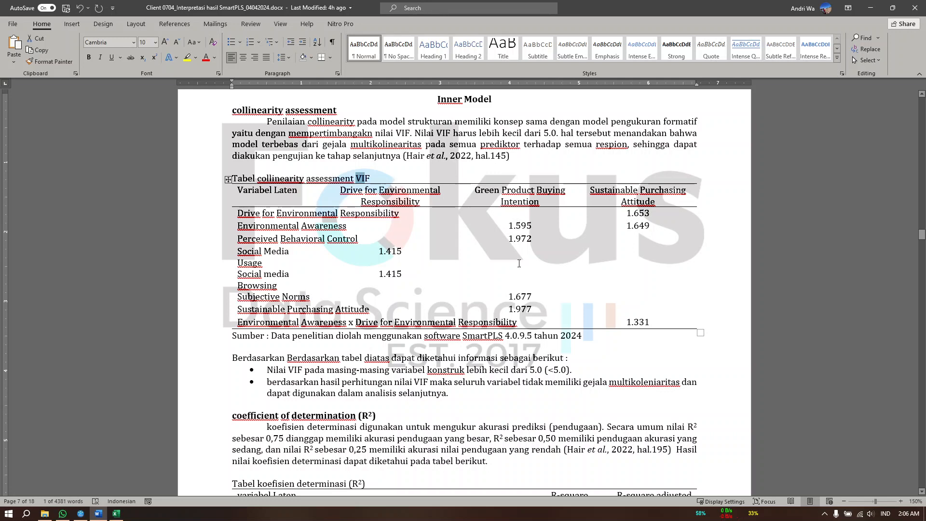
{"action": "left_click", "coordinate": [526, 371]}
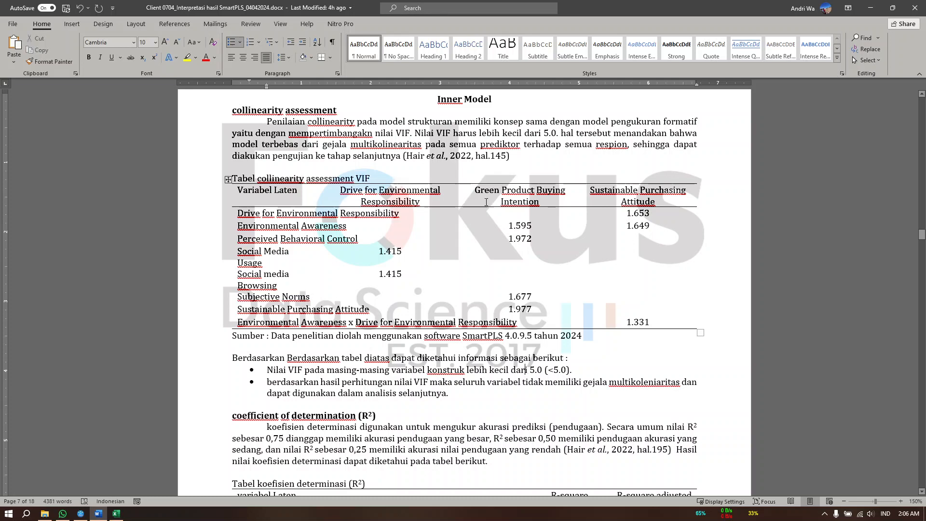
{"action": "scroll", "coordinate": [452, 290], "scroll_direction": "down", "scroll_amount": 3}
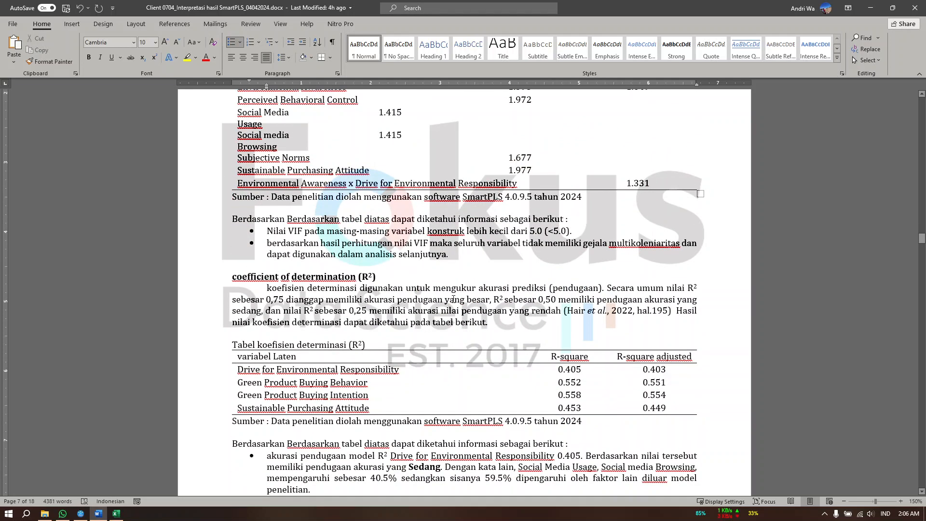
Read the document's coefficient of determination section down to its R² interpretation bullets, highlighting the "coefficient of determination" heading
{"action": "scroll", "coordinate": [452, 299], "scroll_direction": "down", "scroll_amount": 2}
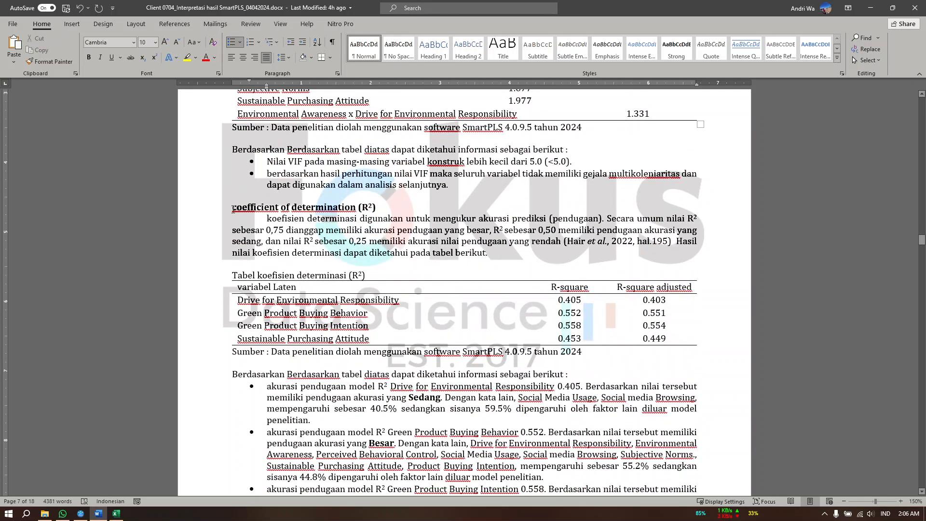
{"action": "left_click_drag", "start_coordinate": [234, 208], "coordinate": [371, 207]}
{"action": "left_click", "coordinate": [356, 239]}
{"action": "scroll", "coordinate": [356, 240], "scroll_direction": "down", "scroll_amount": 4}
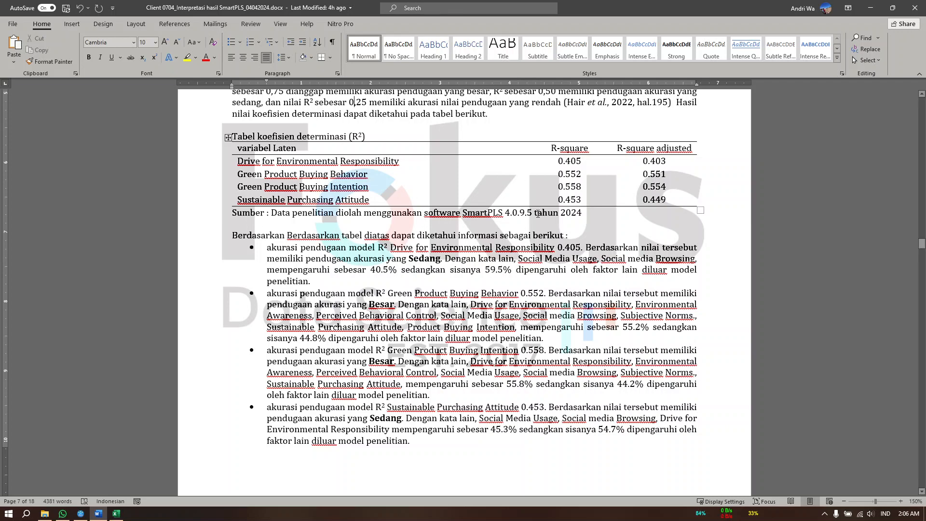
Switch to SmartPLS and view the R-square overview table enlarged to 177% zoom
{"action": "left_click", "coordinate": [80, 513]}
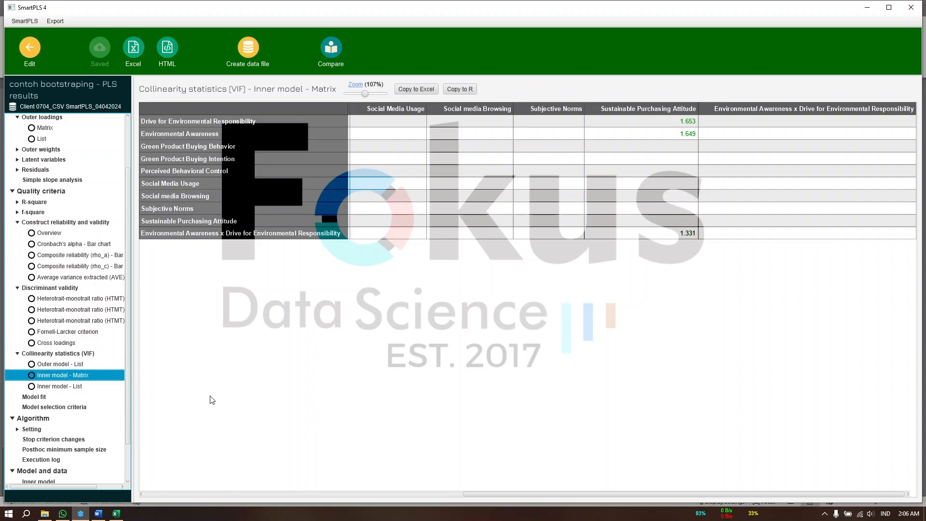
{"action": "scroll", "coordinate": [62, 397], "scroll_direction": "up", "scroll_amount": 1}
{"action": "scroll", "coordinate": [75, 217], "scroll_direction": "up", "scroll_amount": 1}
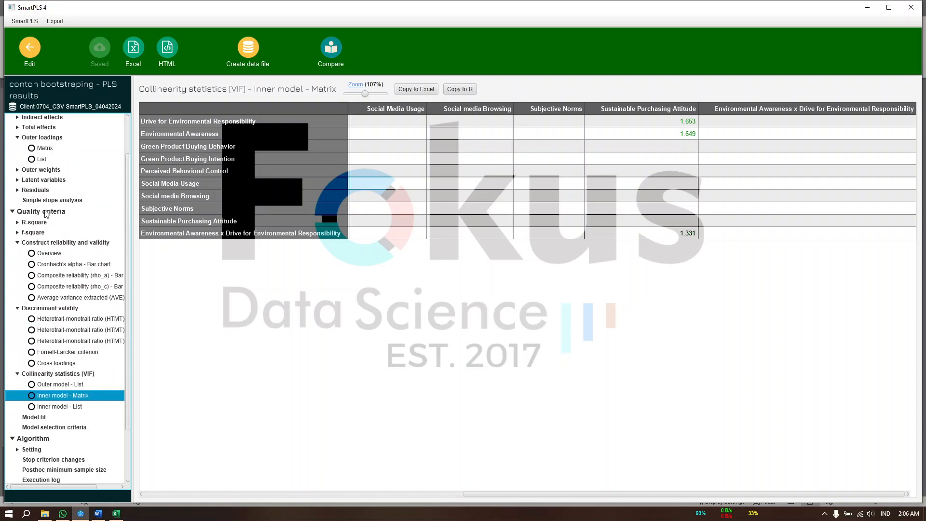
{"action": "left_click", "coordinate": [34, 222]}
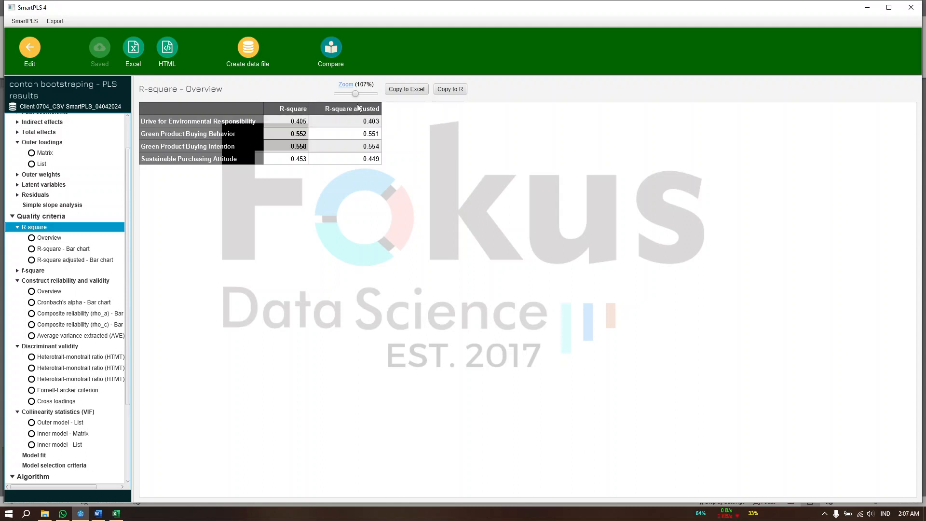
{"action": "left_click_drag", "start_coordinate": [357, 94], "coordinate": [374, 95]}
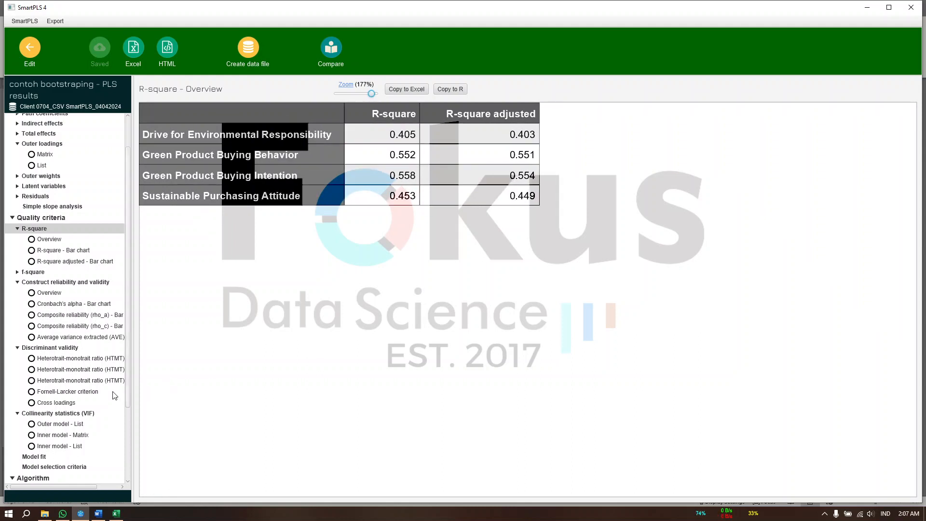
Inspect the R-square results of the constructs in the graphical output, briefly checking the Excel workbook's PLSAlgorithm 1 path diagram for comparison
{"action": "scroll", "coordinate": [78, 399], "scroll_direction": "up", "scroll_amount": 3}
{"action": "left_click", "coordinate": [57, 135]}
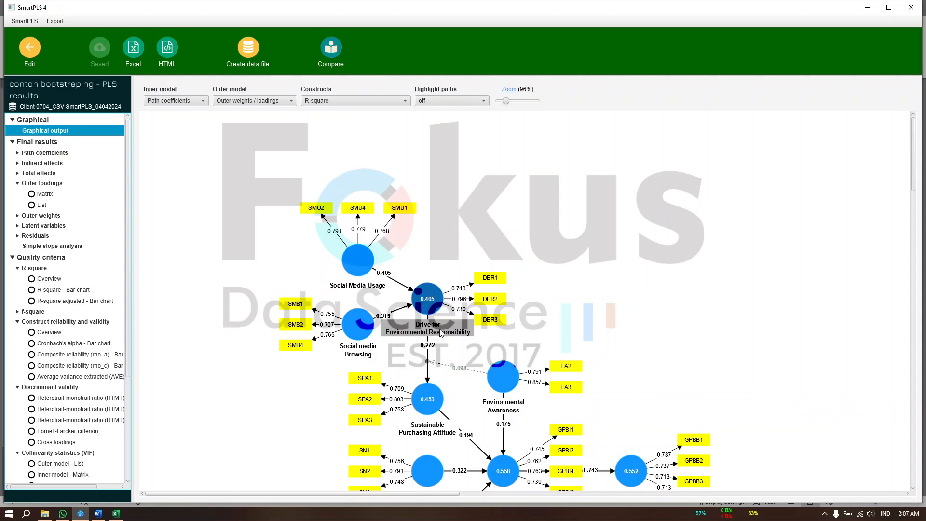
{"action": "mouse_move", "coordinate": [426, 304]}
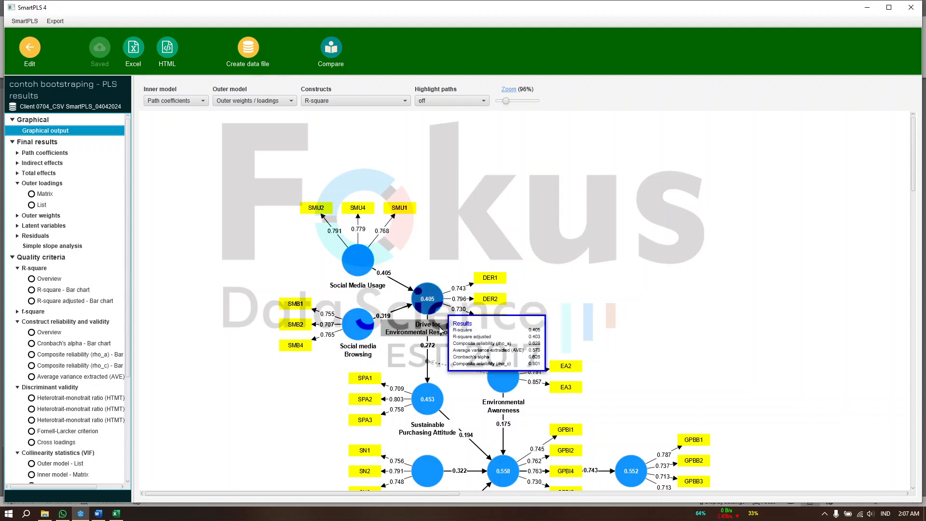
{"action": "scroll", "coordinate": [446, 357], "scroll_direction": "down", "scroll_amount": 2}
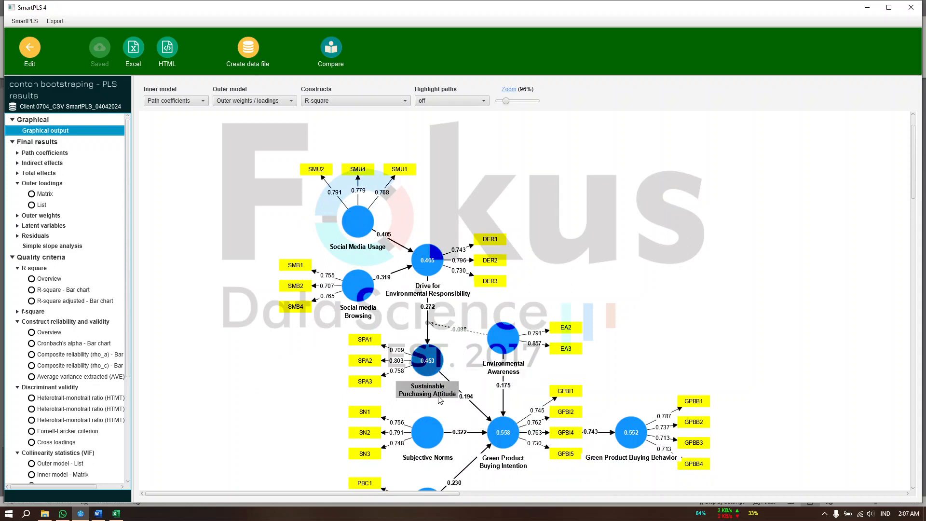
{"action": "mouse_move", "coordinate": [431, 275]}
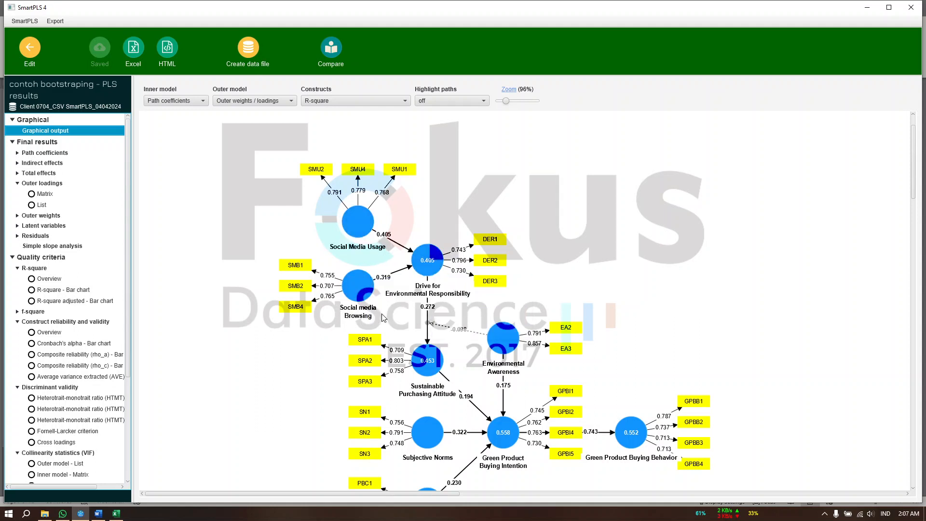
{"action": "mouse_move", "coordinate": [347, 315]}
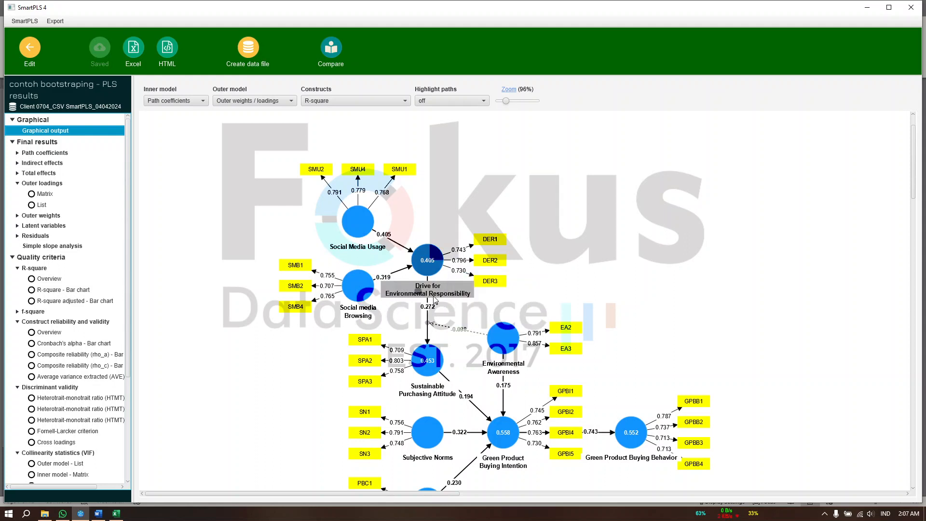
{"action": "mouse_move", "coordinate": [431, 365]}
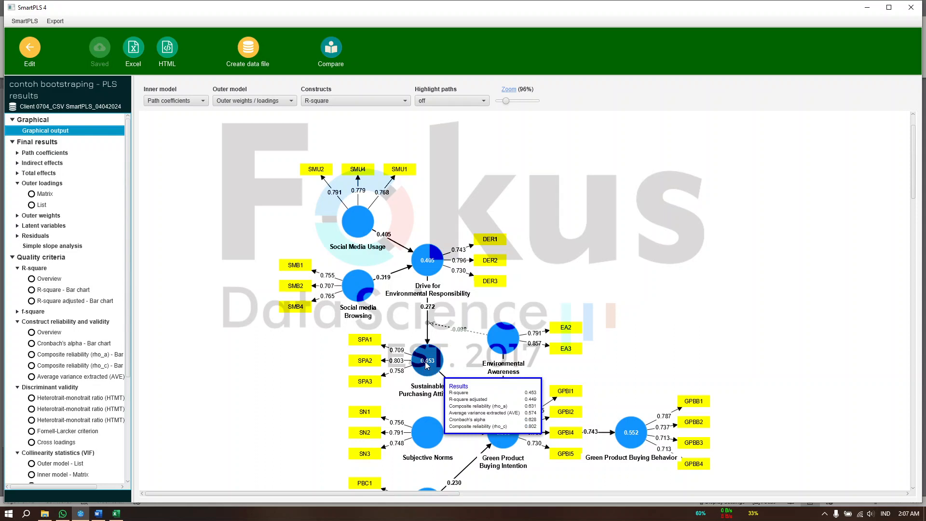
{"action": "scroll", "coordinate": [427, 365], "scroll_direction": "down", "scroll_amount": 2}
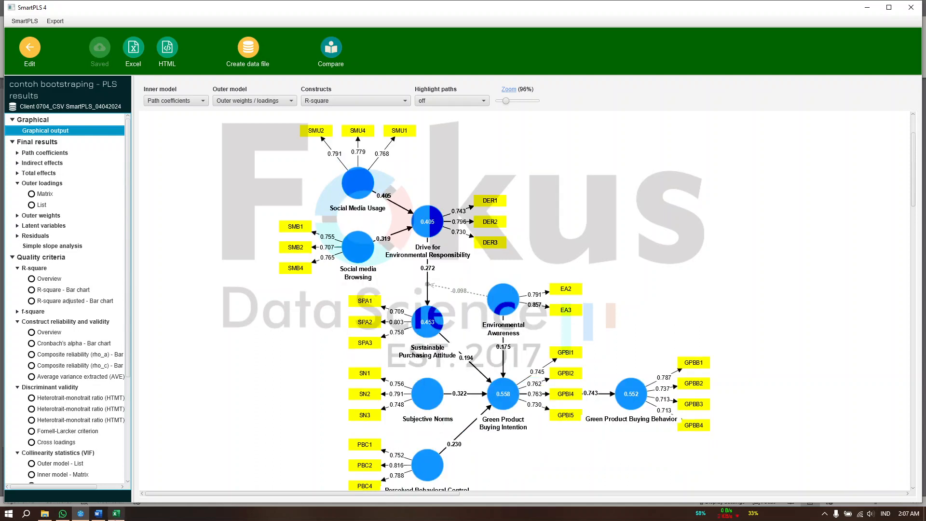
{"action": "left_click", "coordinate": [116, 515]}
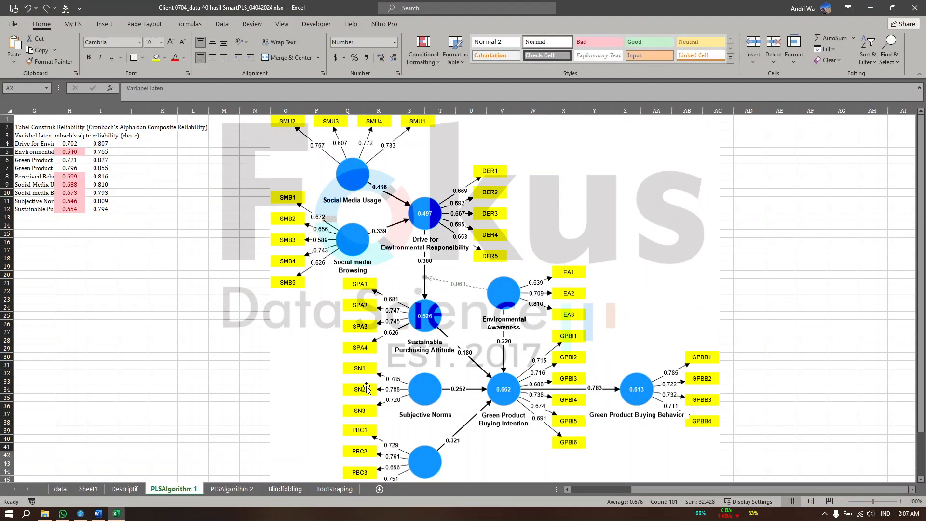
{"action": "left_click", "coordinate": [81, 514]}
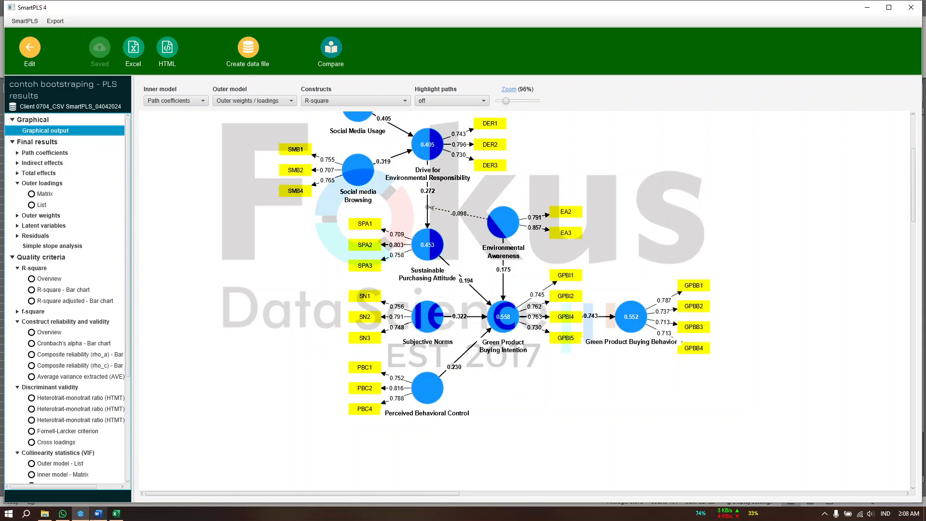
Return to the Word document and highlight the R² accuracy thresholds 0,75, 0,50 and 0,25, reading the R² interpretation bullets
{"action": "left_click", "coordinate": [98, 514]}
{"action": "scroll", "coordinate": [377, 354], "scroll_direction": "down", "scroll_amount": 7}
{"action": "scroll", "coordinate": [377, 354], "scroll_direction": "up", "scroll_amount": 10}
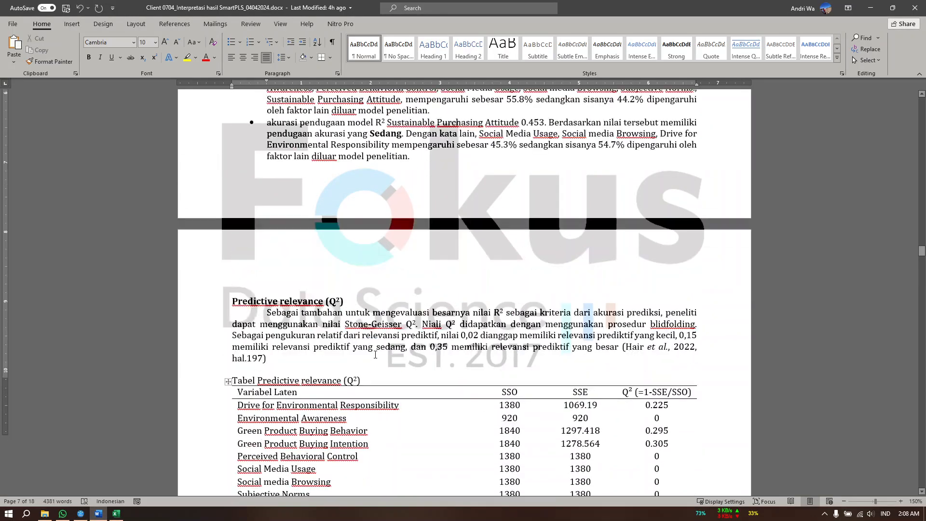
{"action": "scroll", "coordinate": [377, 354], "scroll_direction": "down", "scroll_amount": 5}
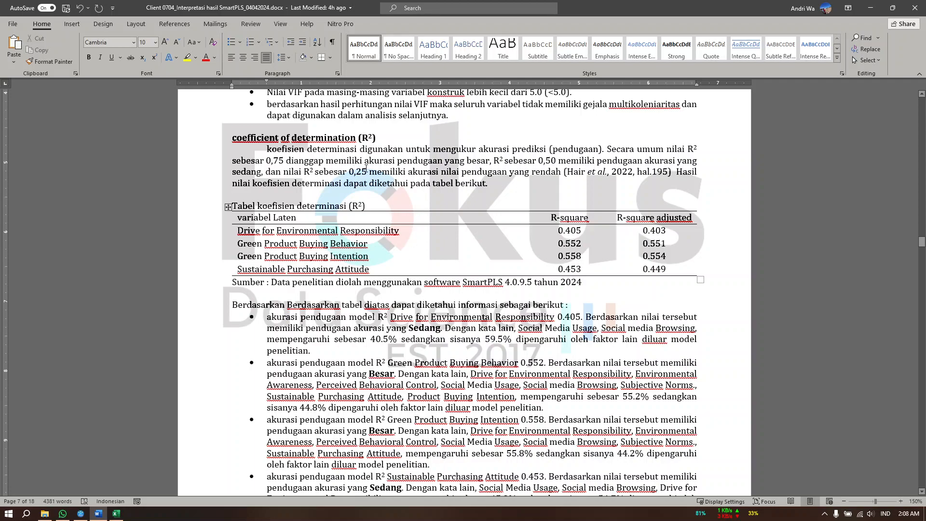
{"action": "left_click_drag", "start_coordinate": [234, 161], "coordinate": [477, 172]}
{"action": "scroll", "coordinate": [365, 386], "scroll_direction": "down", "scroll_amount": 4}
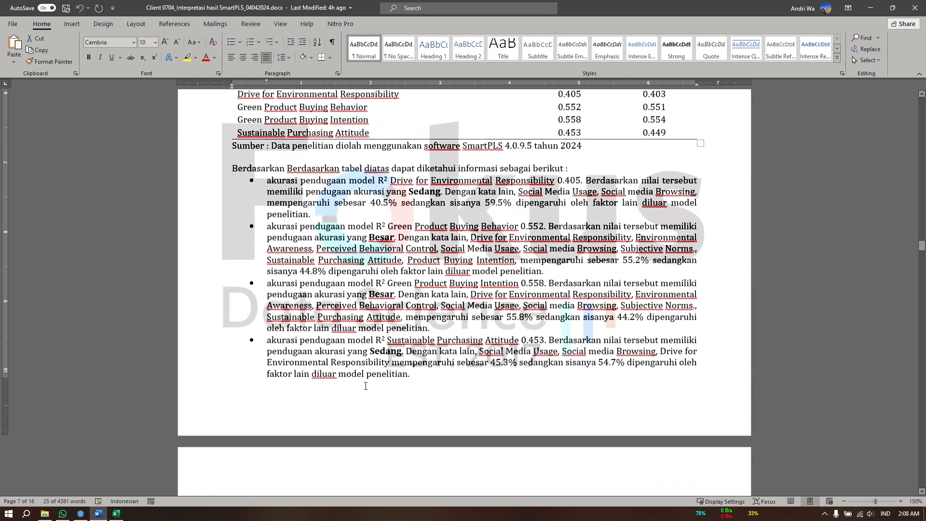
{"action": "scroll", "coordinate": [365, 386], "scroll_direction": "down", "scroll_amount": 6}
{"action": "left_click", "coordinate": [362, 331]}
Go to the predictive relevance (Q²) section, highlight its heading and read the Q² table and its interpretation
{"action": "scroll", "coordinate": [293, 186], "scroll_direction": "down", "scroll_amount": 4}
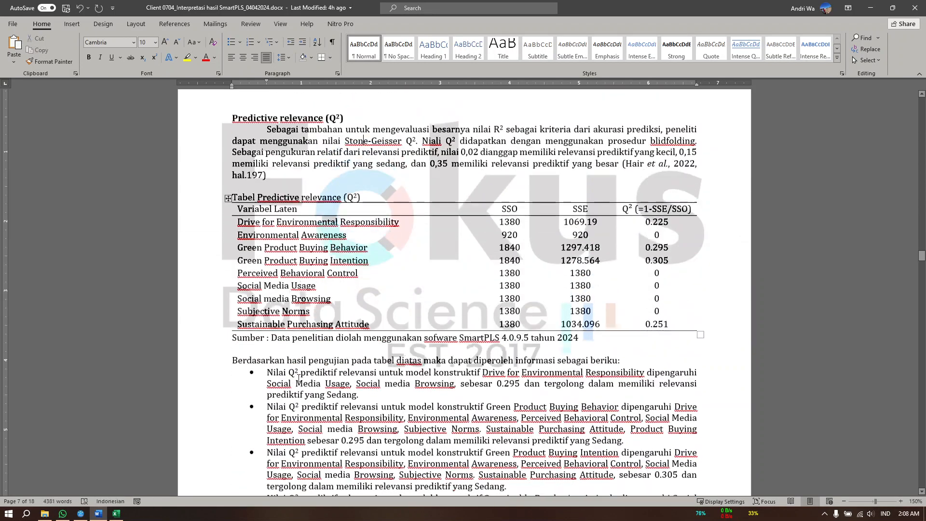
{"action": "left_click_drag", "start_coordinate": [232, 170], "coordinate": [348, 170]}
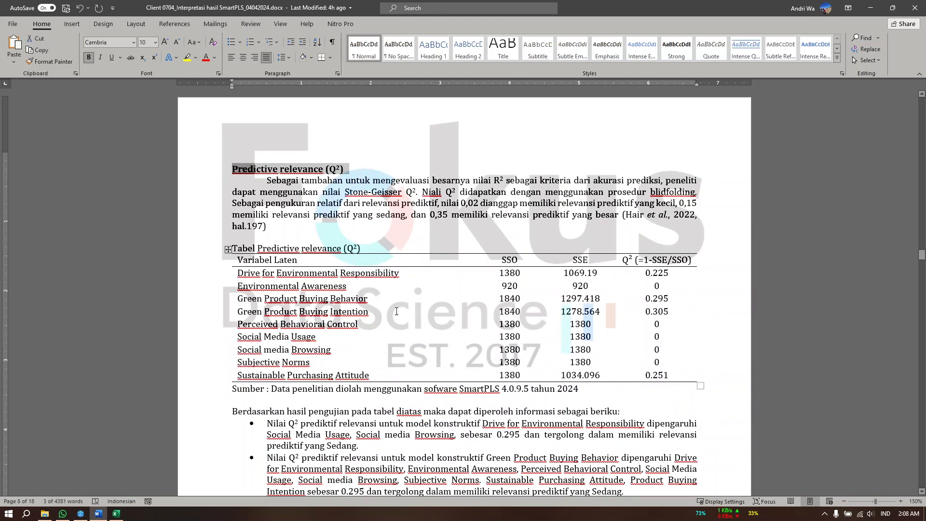
{"action": "left_click", "coordinate": [426, 441]}
{"action": "scroll", "coordinate": [427, 442], "scroll_direction": "down", "scroll_amount": 5}
{"action": "scroll", "coordinate": [429, 425], "scroll_direction": "up", "scroll_amount": 12}
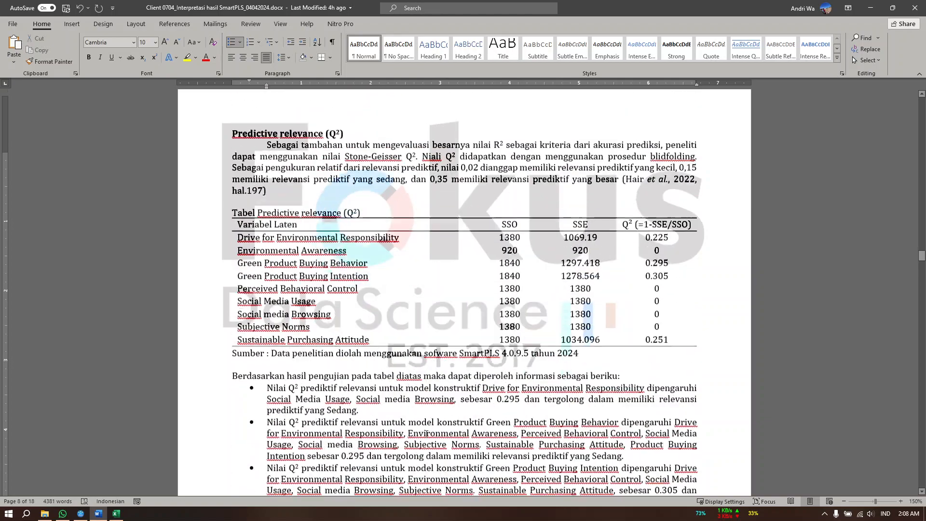
Reread the Q² section and mark its heading together with the explanation of the 0,02, 0,15 and 0,35 criteria
{"action": "scroll", "coordinate": [431, 410], "scroll_direction": "down", "scroll_amount": 7}
{"action": "scroll", "coordinate": [431, 411], "scroll_direction": "down", "scroll_amount": 1}
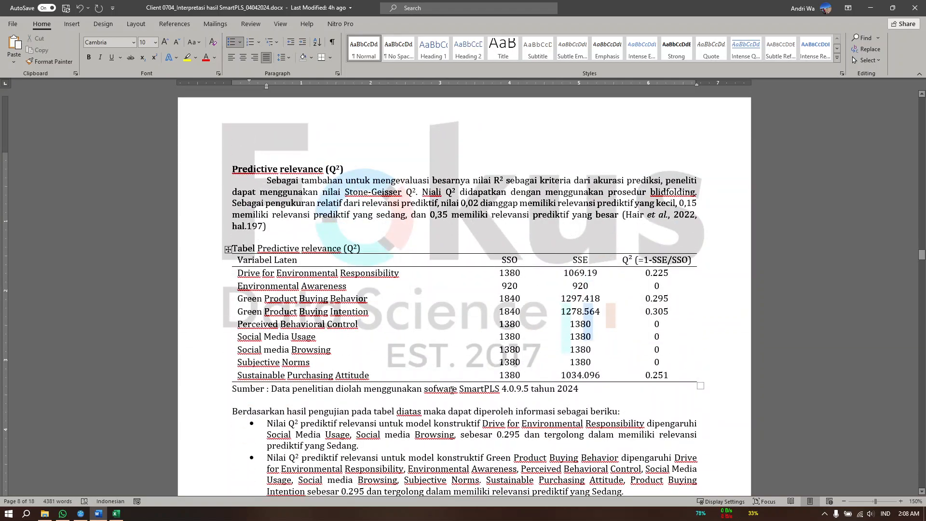
{"action": "scroll", "coordinate": [453, 389], "scroll_direction": "down", "scroll_amount": 6}
{"action": "scroll", "coordinate": [279, 251], "scroll_direction": "up", "scroll_amount": 8}
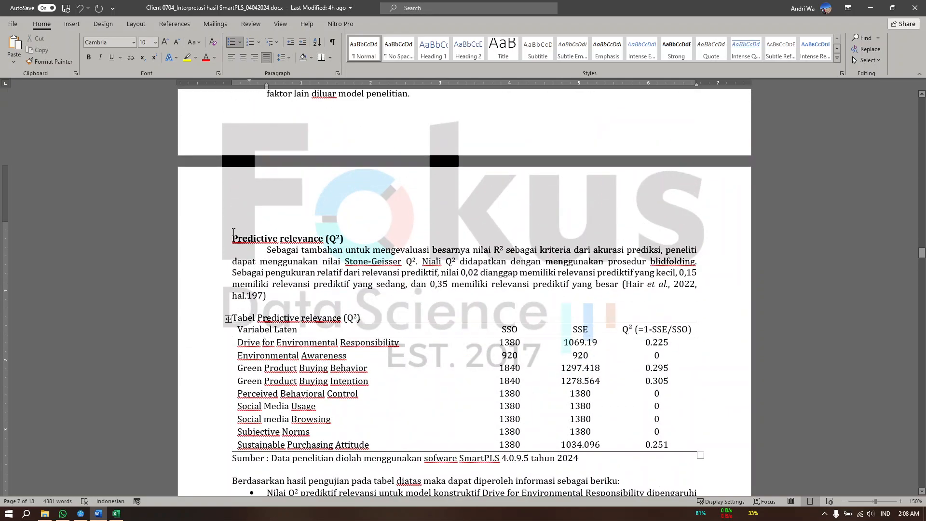
{"action": "left_click_drag", "start_coordinate": [233, 233], "coordinate": [400, 285]}
Move on to the effect size (f²) section, highlight "Efect" in its heading and read the f² table
{"action": "scroll", "coordinate": [366, 290], "scroll_direction": "down", "scroll_amount": 15}
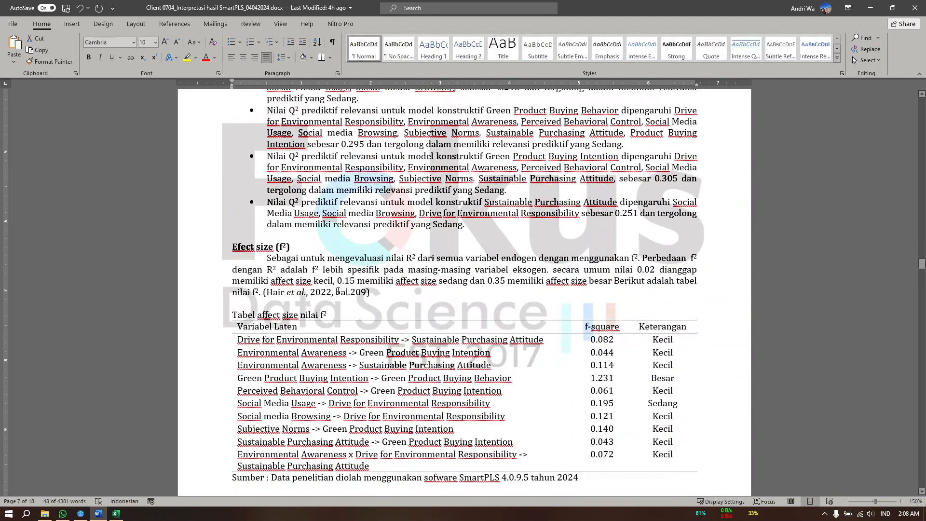
{"action": "double_click", "coordinate": [243, 246]}
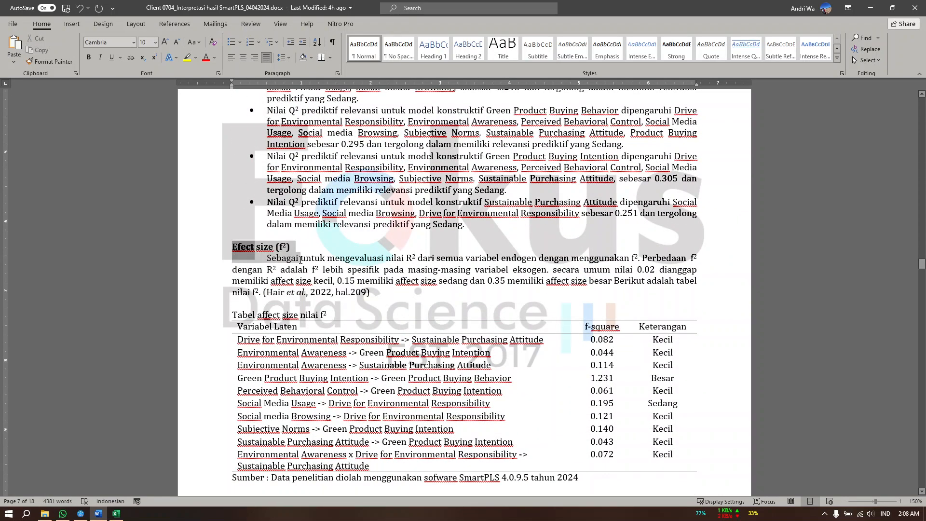
{"action": "left_click", "coordinate": [387, 276]}
{"action": "scroll", "coordinate": [434, 270], "scroll_direction": "down", "scroll_amount": 5}
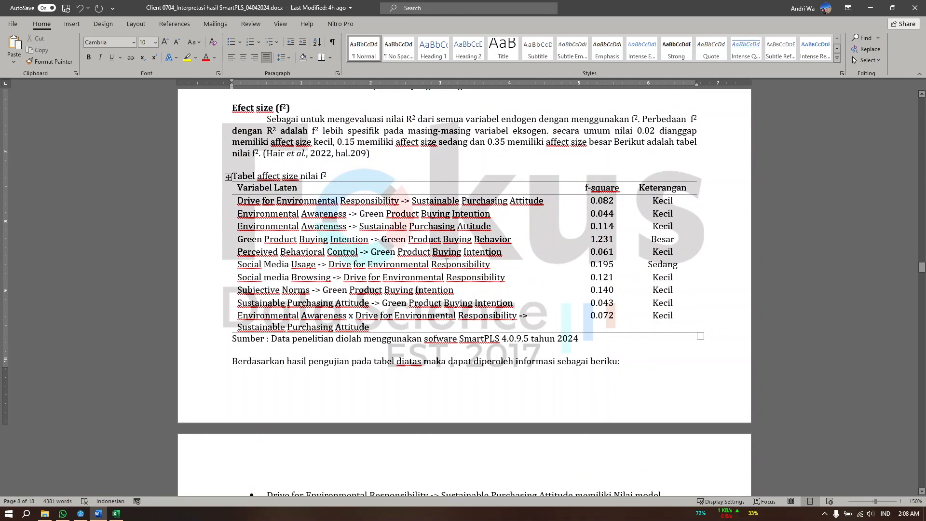
Switch to SmartPLS, examine the f-square results as a matrix and as a list, and return to the Word document
{"action": "left_click", "coordinate": [81, 514]}
{"action": "left_click", "coordinate": [38, 312]}
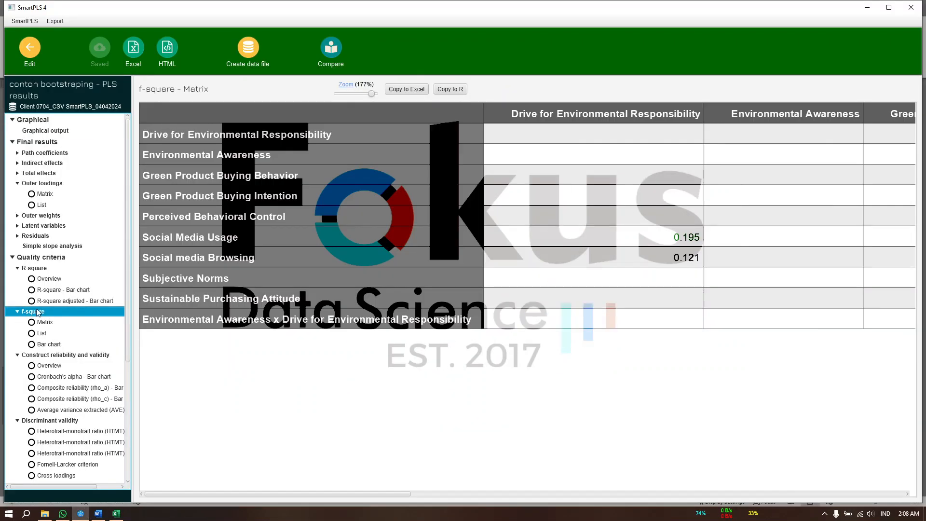
{"action": "left_click", "coordinate": [43, 334]}
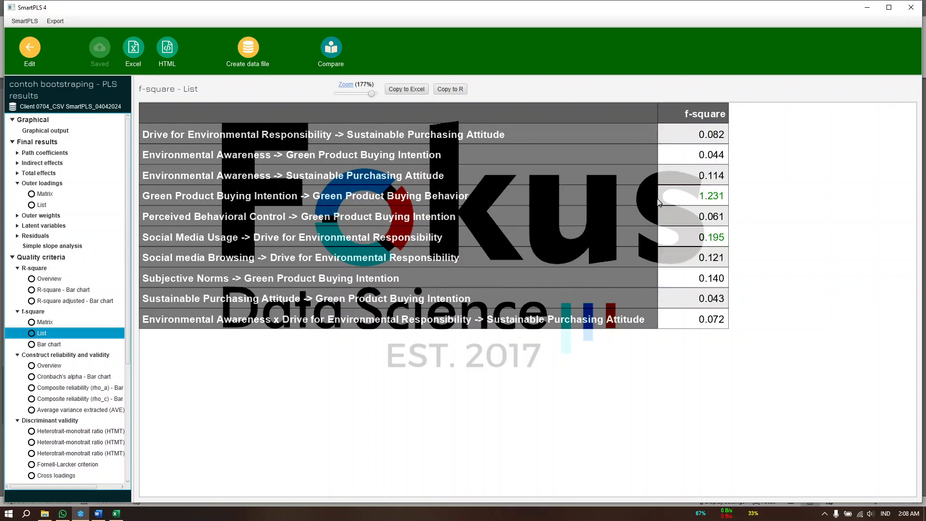
{"action": "left_click", "coordinate": [867, 7]}
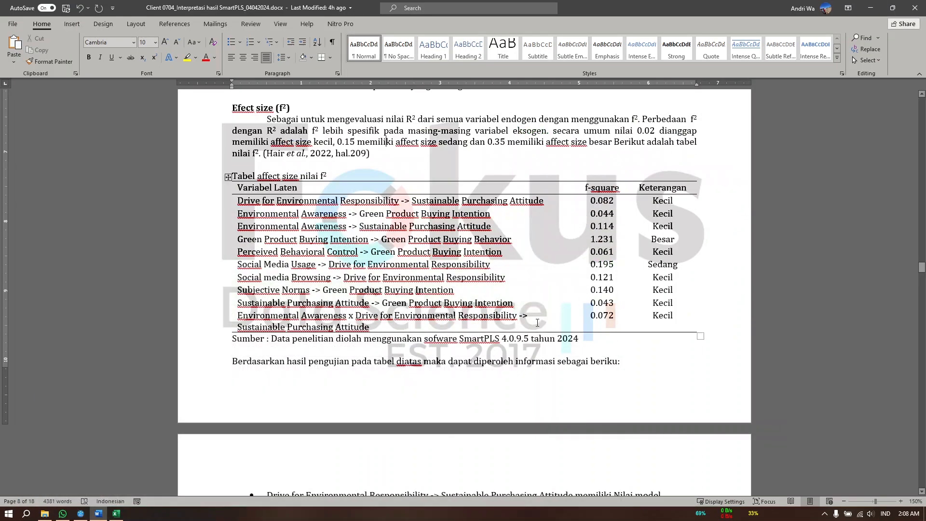
Check the first path's row in the f² table and highlight the paragraph explaining the effect size criteria
{"action": "scroll", "coordinate": [538, 323], "scroll_direction": "up", "scroll_amount": 3}
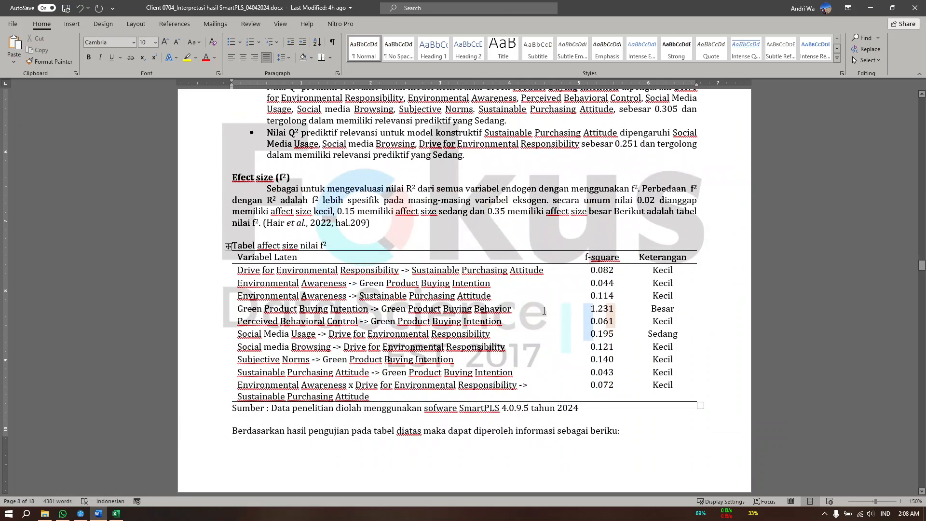
{"action": "left_click", "coordinate": [235, 274]}
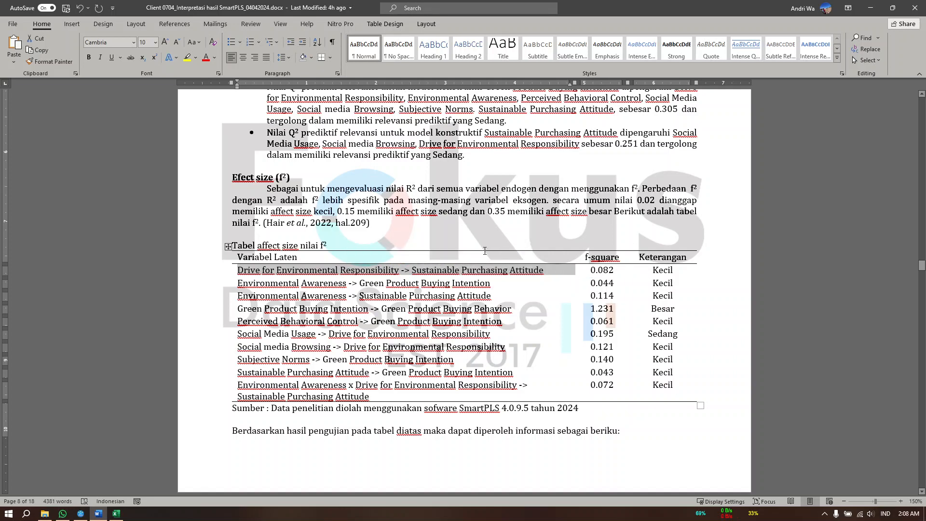
{"action": "left_click", "coordinate": [659, 271]}
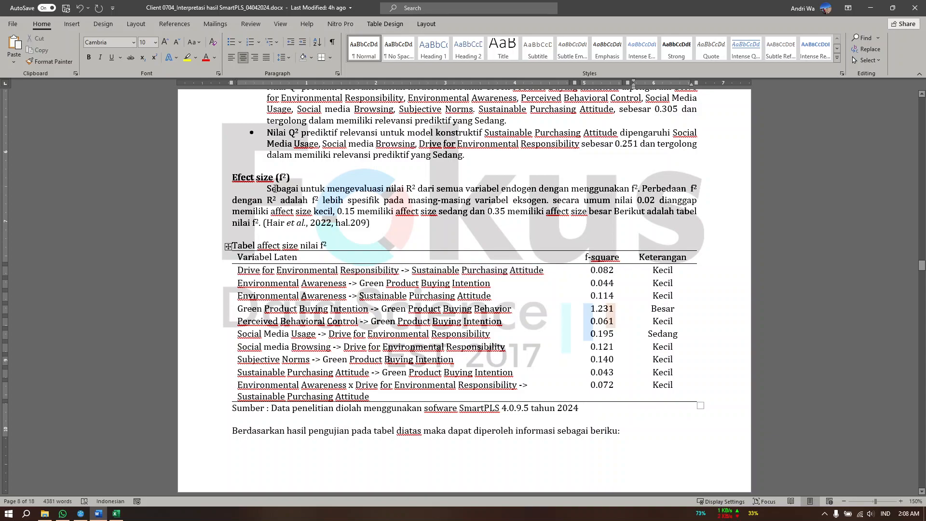
{"action": "left_click_drag", "start_coordinate": [274, 189], "coordinate": [370, 223]}
{"action": "left_click", "coordinate": [463, 360]}
Review the Inner Model sections from the collinearity assessment onward and read the f² interpretation bullets for each path
{"action": "scroll", "coordinate": [463, 361], "scroll_direction": "up", "scroll_amount": 20}
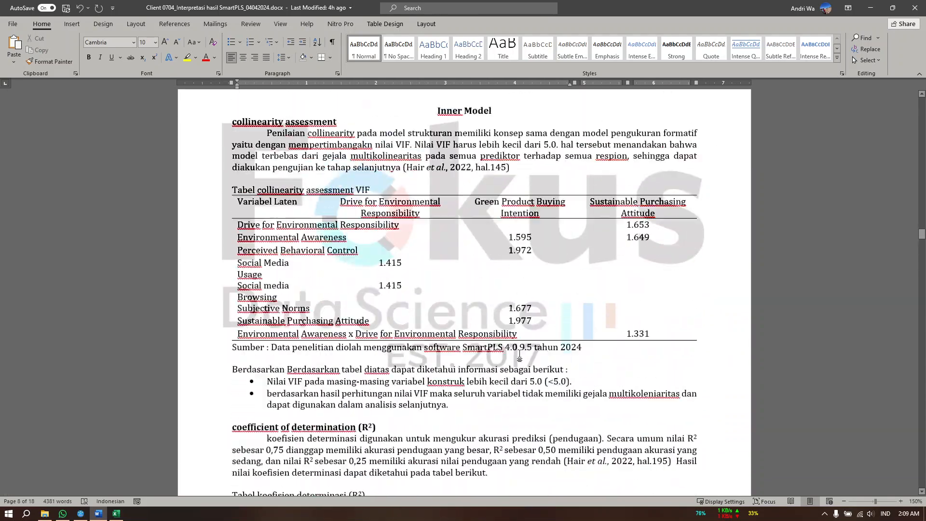
{"action": "scroll", "coordinate": [520, 356], "scroll_direction": "up", "scroll_amount": 12}
{"action": "scroll", "coordinate": [520, 356], "scroll_direction": "down", "scroll_amount": 20}
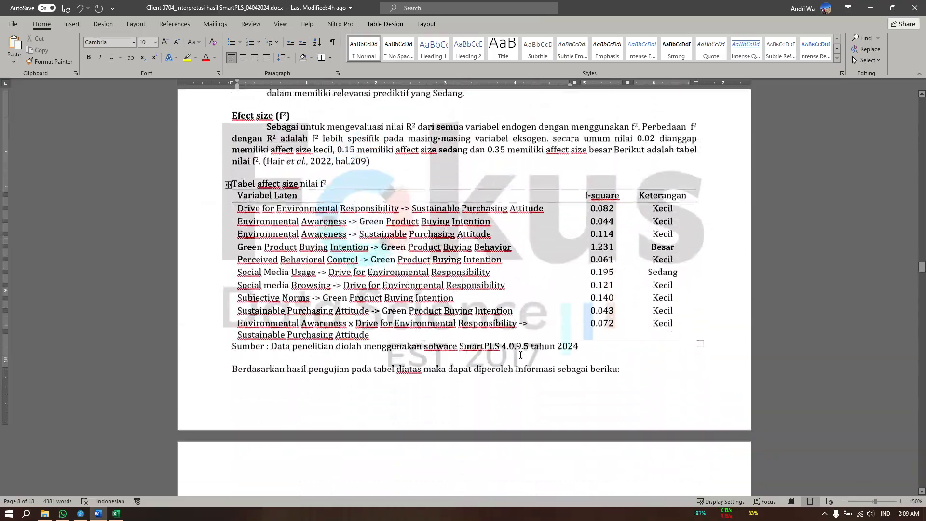
{"action": "scroll", "coordinate": [370, 375], "scroll_direction": "down", "scroll_amount": 8}
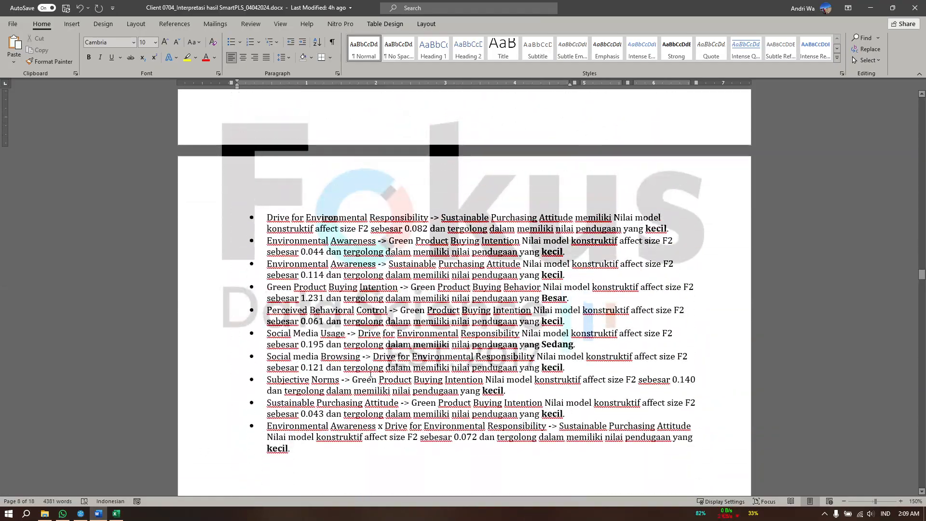
Highlight the "Predictive relevance (Q²)" heading in the Word document, switch to SmartPLS and reduce the f-square list zoom to 115%
{"action": "scroll", "coordinate": [370, 375], "scroll_direction": "up", "scroll_amount": 15}
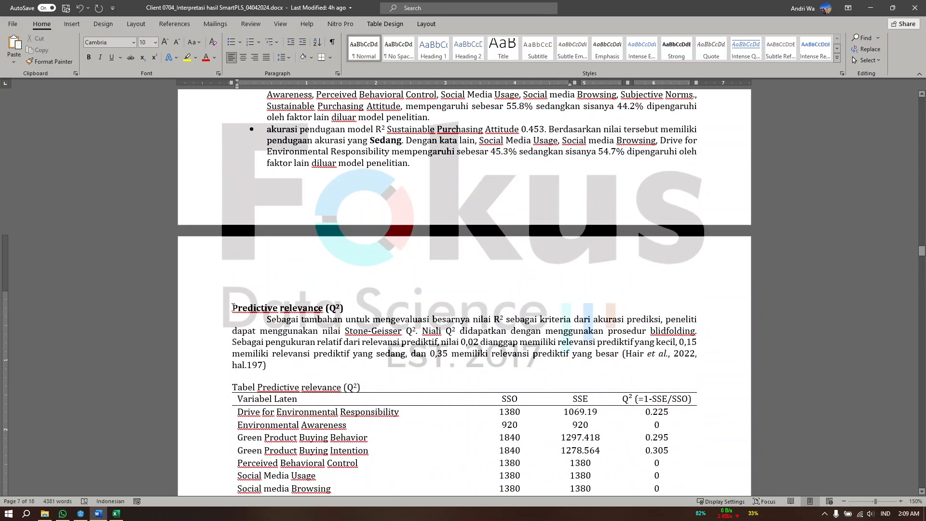
{"action": "left_click_drag", "start_coordinate": [233, 307], "coordinate": [345, 308]}
{"action": "left_click", "coordinate": [80, 514]}
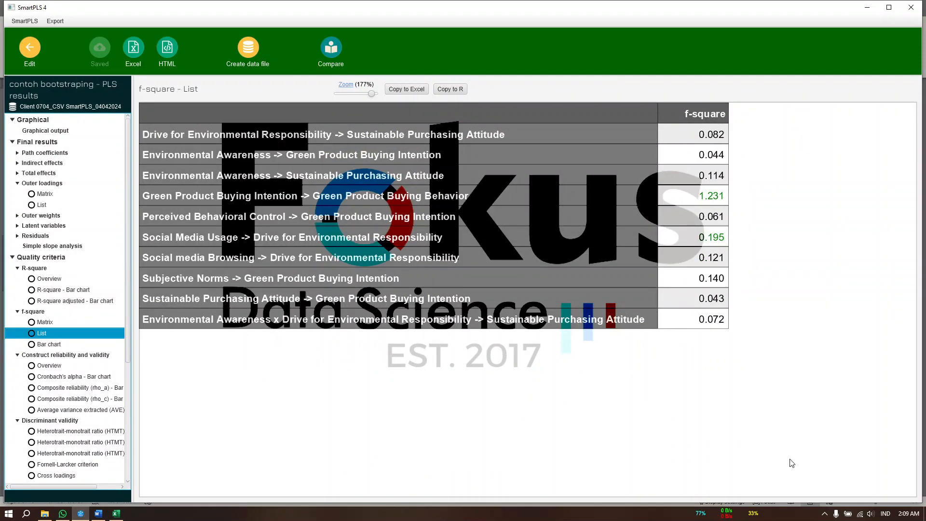
{"action": "left_click_drag", "start_coordinate": [372, 92], "coordinate": [357, 94]}
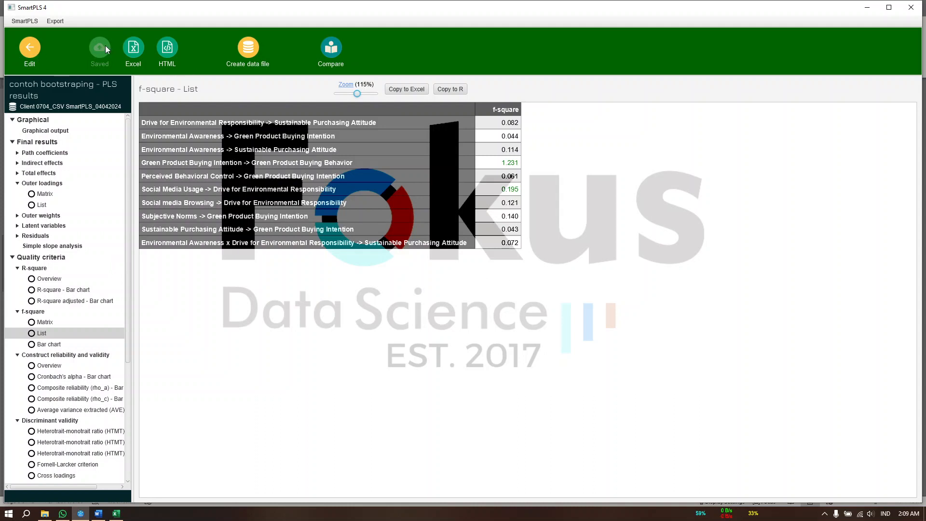
Return to the model, run the Blindfolding calculation and open the Total table of construct cross-validated redundancy
{"action": "left_click", "coordinate": [28, 49]}
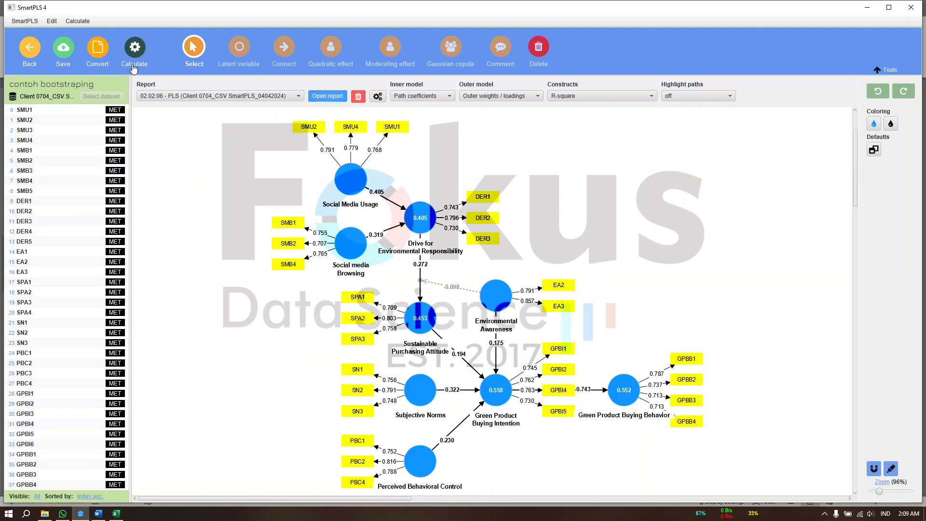
{"action": "left_click", "coordinate": [134, 52]}
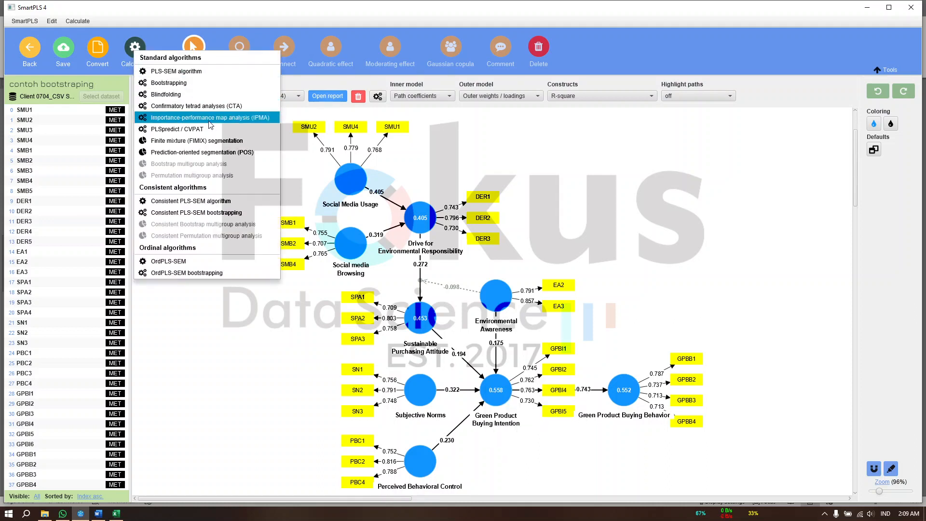
{"action": "left_click", "coordinate": [185, 96]}
{"action": "left_click", "coordinate": [564, 410]}
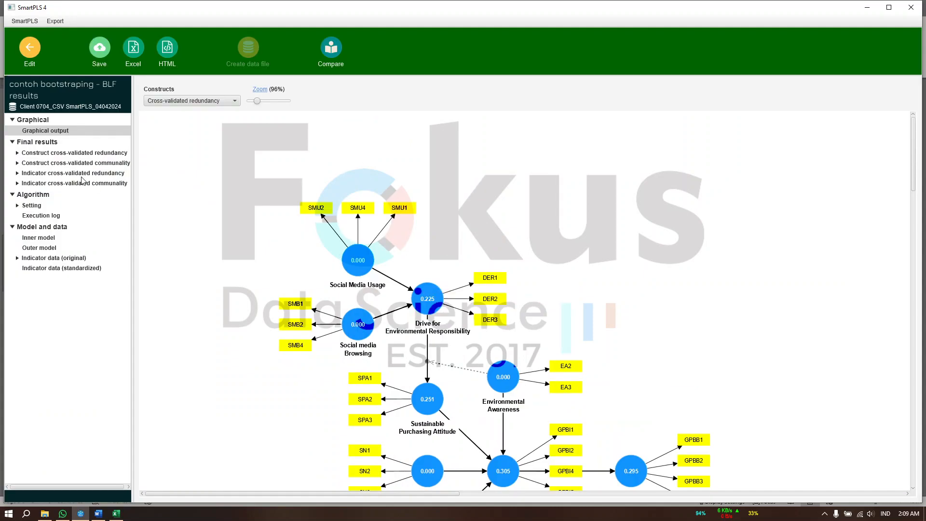
{"action": "double_click", "coordinate": [42, 154]}
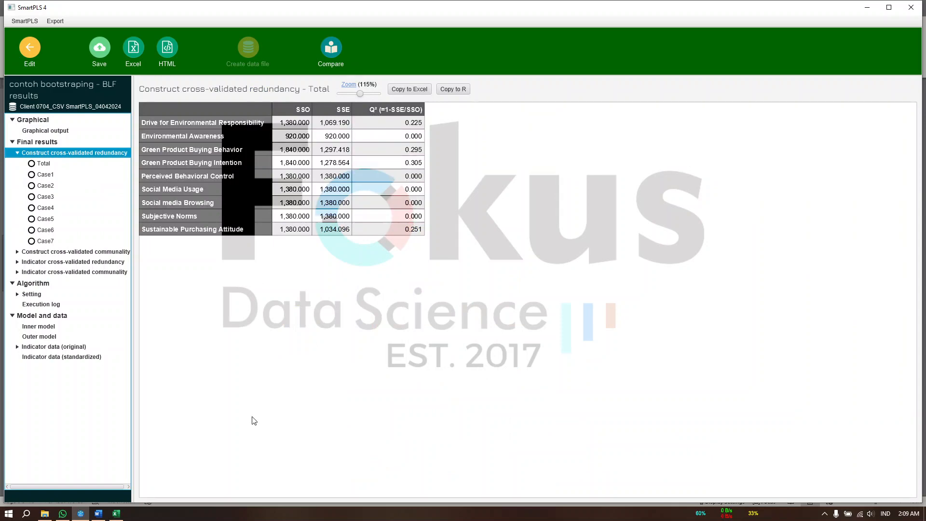
Switch to the Word document and check the Predictive relevance (Q²) table against the blindfolding results
{"action": "left_click", "coordinate": [99, 514]}
{"action": "scroll", "coordinate": [462, 301], "scroll_direction": "down", "scroll_amount": 10}
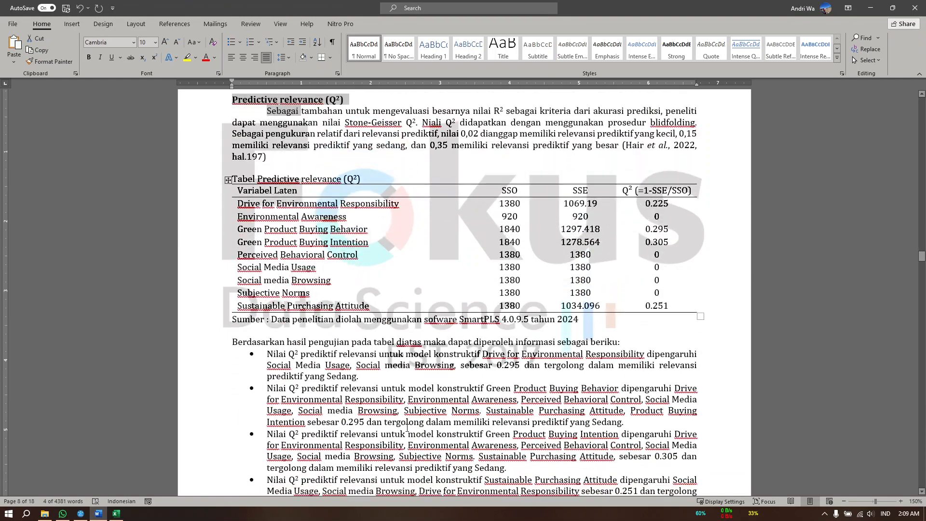
{"action": "scroll", "coordinate": [462, 300], "scroll_direction": "up", "scroll_amount": 10}
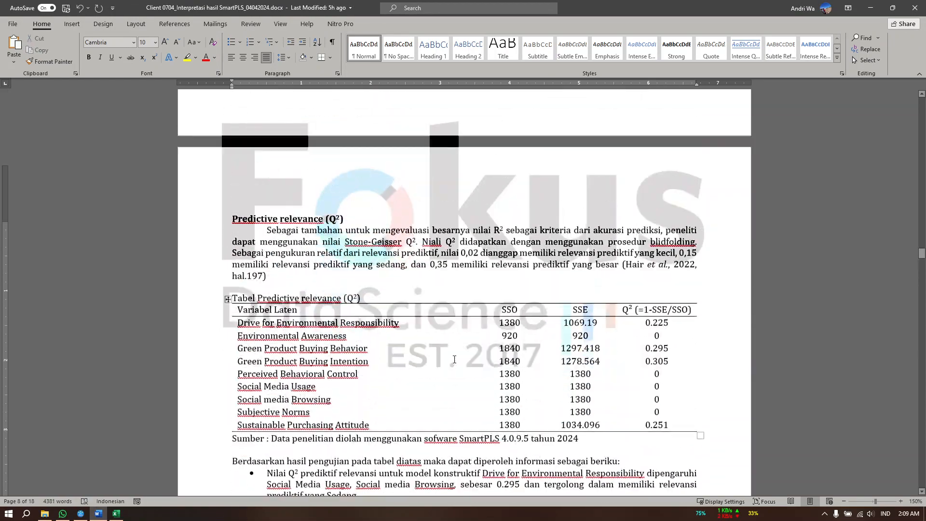
{"action": "left_click", "coordinate": [319, 370]}
Review the R² table and its interpretation bullets, and return to the Predictive relevance (Q²) section
{"action": "scroll", "coordinate": [319, 371], "scroll_direction": "up", "scroll_amount": 7}
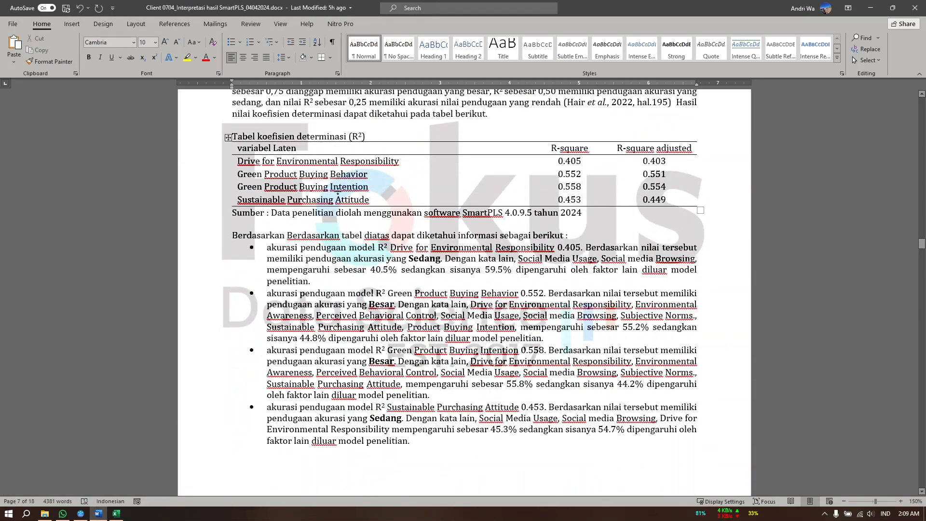
{"action": "scroll", "coordinate": [362, 313], "scroll_direction": "down", "scroll_amount": 8}
{"action": "scroll", "coordinate": [376, 261], "scroll_direction": "up", "scroll_amount": 8}
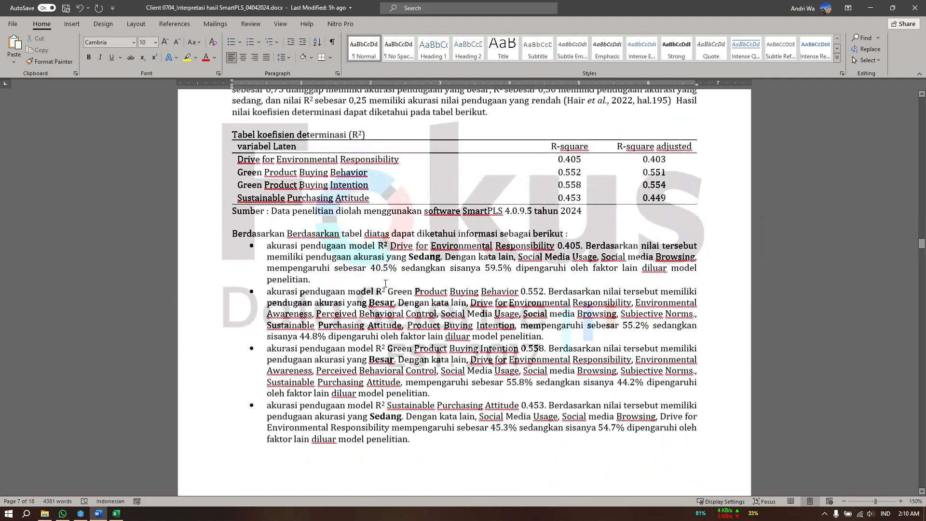
{"action": "left_click", "coordinate": [374, 260]}
{"action": "scroll", "coordinate": [432, 343], "scroll_direction": "down", "scroll_amount": 14}
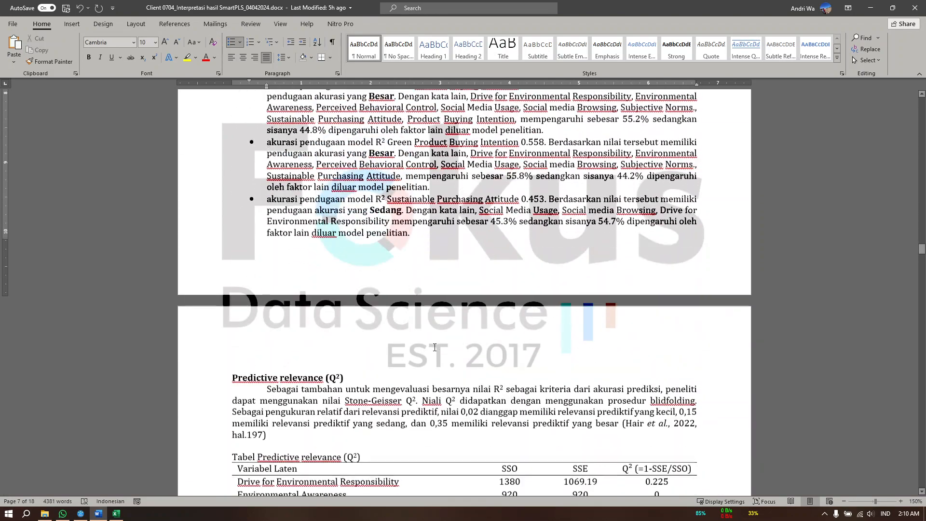
{"action": "left_click", "coordinate": [404, 364]}
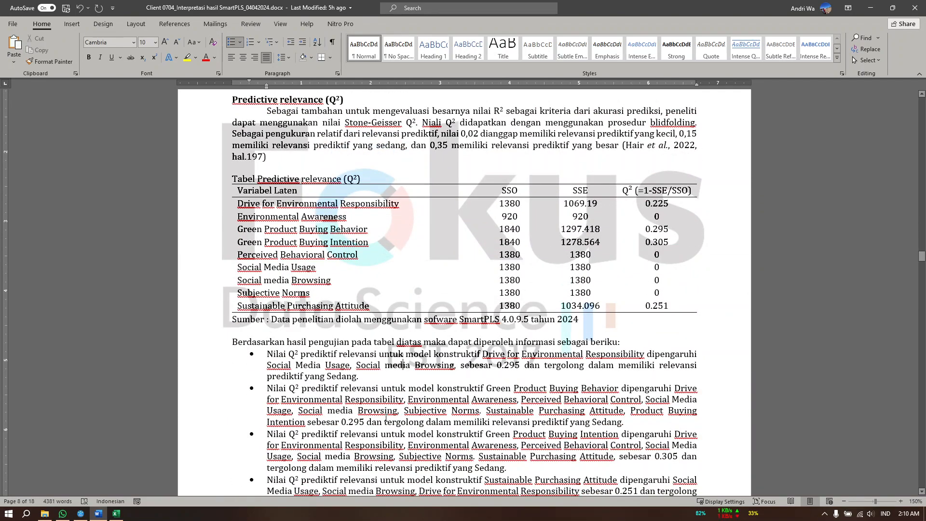
Read the Q² interpretation bullets and move on past the effect size section to the diagram of path p-values
{"action": "scroll", "coordinate": [381, 386], "scroll_direction": "down", "scroll_amount": 5}
{"action": "scroll", "coordinate": [415, 303], "scroll_direction": "down", "scroll_amount": 15}
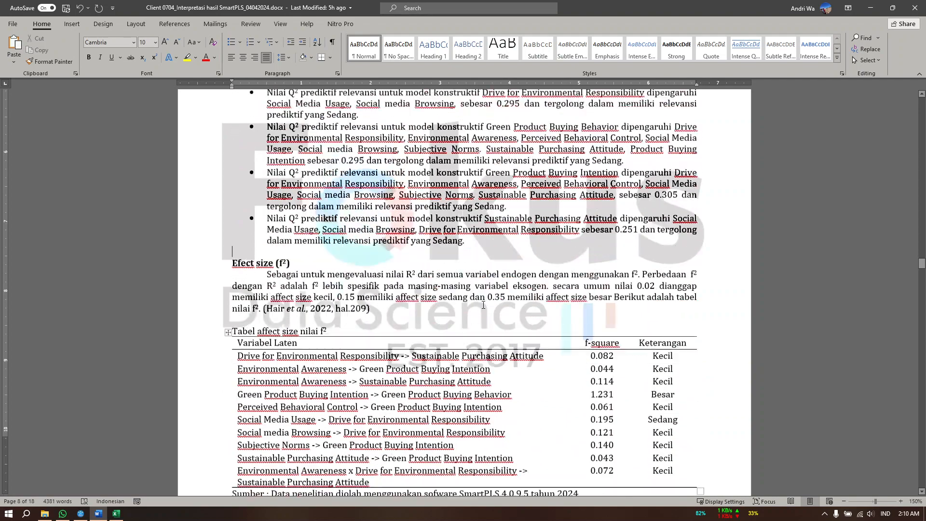
{"action": "scroll", "coordinate": [449, 303], "scroll_direction": "down", "scroll_amount": 14}
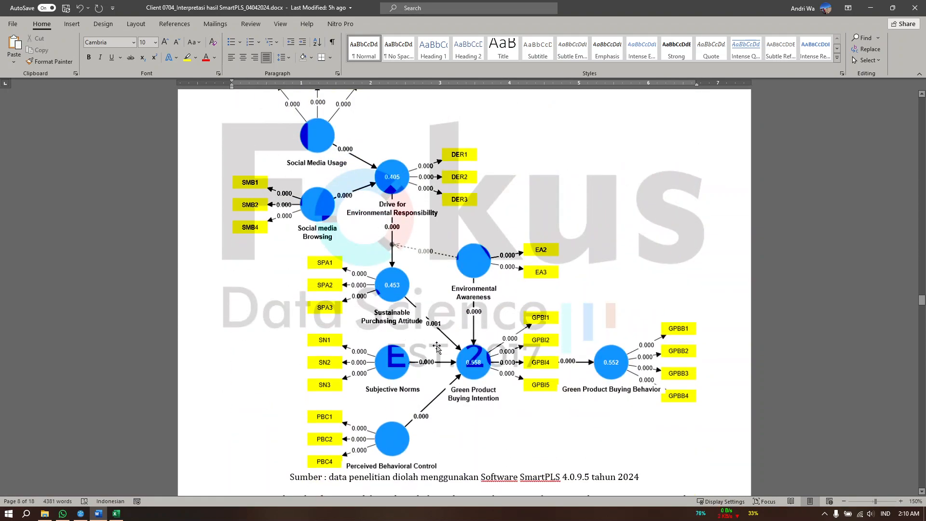
{"action": "scroll", "coordinate": [463, 337], "scroll_direction": "up", "scroll_amount": 4}
{"action": "scroll", "coordinate": [463, 336], "scroll_direction": "down", "scroll_amount": 3}
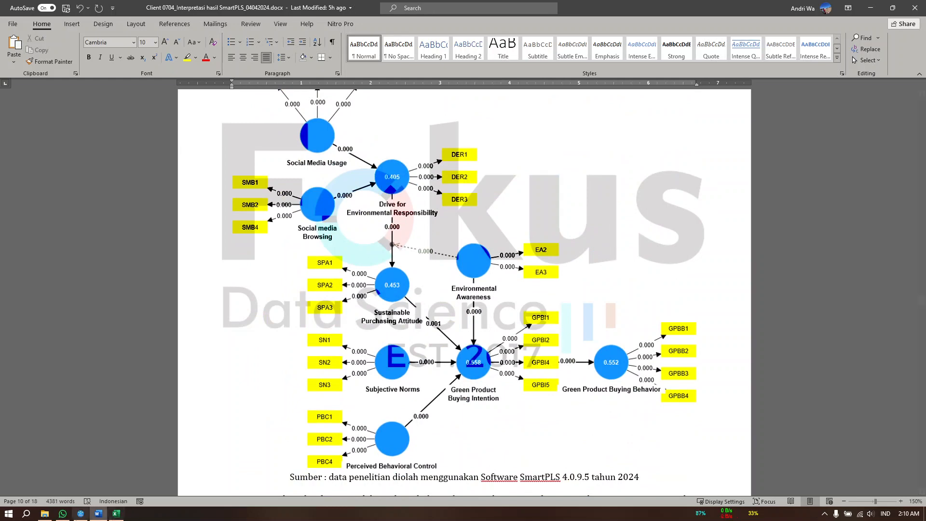
Switch to SmartPLS, return to the model and run Bootstrapping with 5000 subsamples, percentile bootstrap, two-tailed test and 0.05 significance
{"action": "left_click", "coordinate": [80, 514]}
{"action": "left_click", "coordinate": [29, 47]}
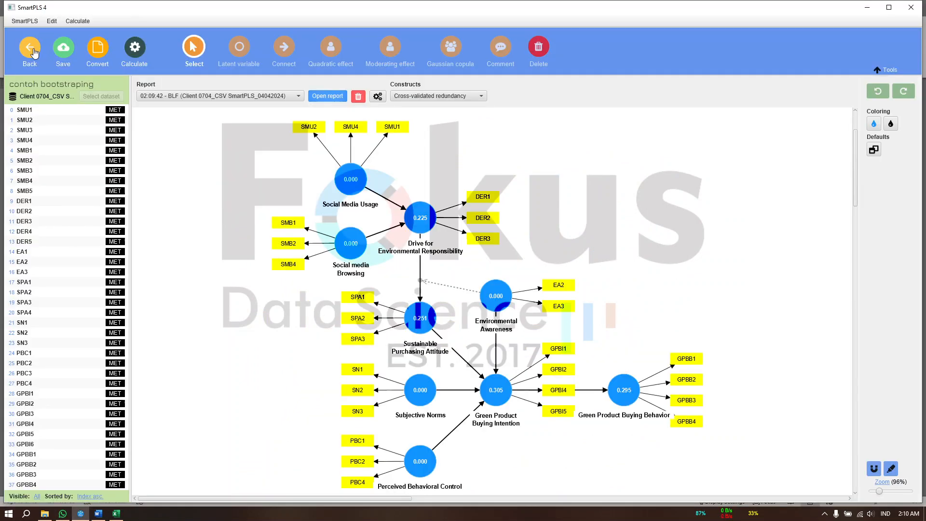
{"action": "left_click", "coordinate": [138, 53]}
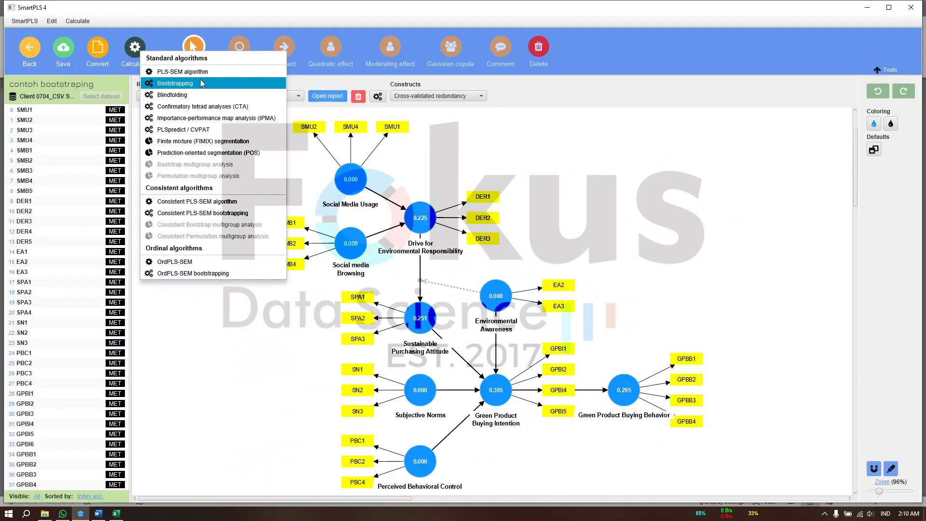
{"action": "left_click", "coordinate": [206, 88]}
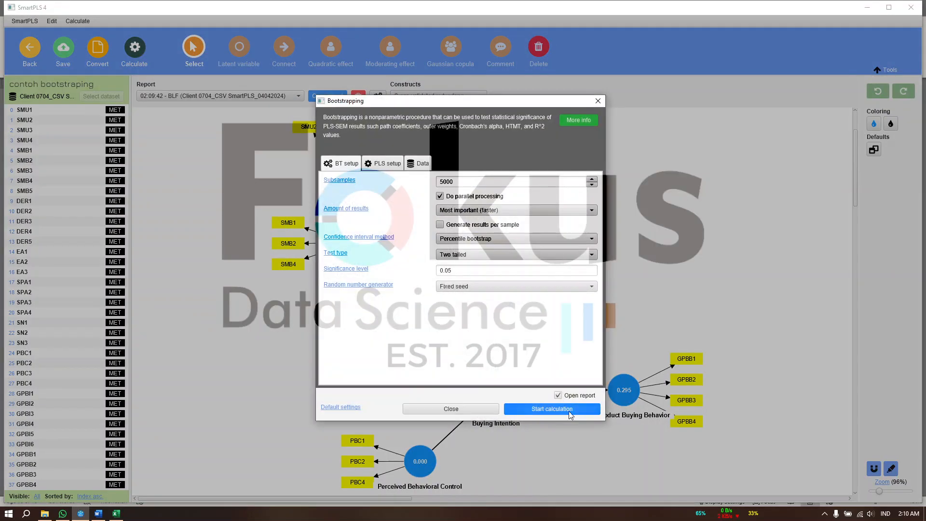
{"action": "left_click", "coordinate": [568, 410]}
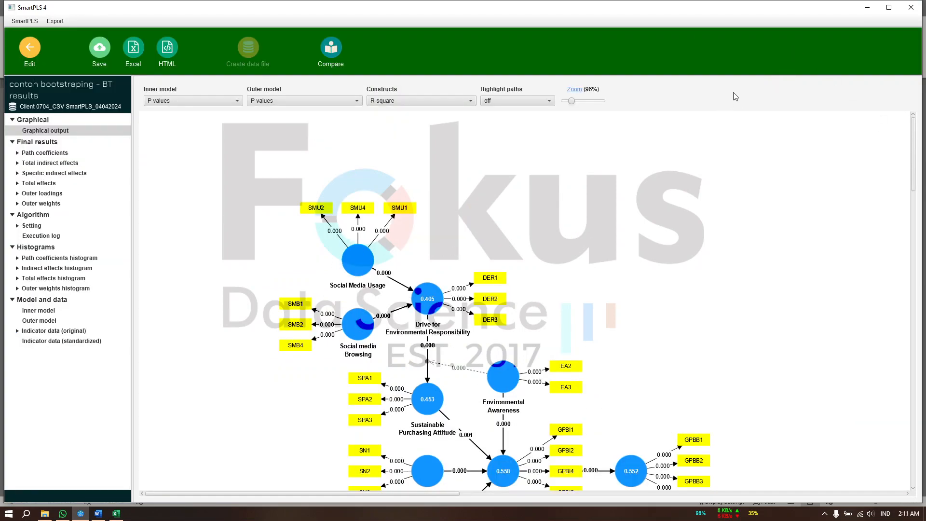
Examine the bootstrapping diagram and its image export option, view the Bootstraping sheet in Excel, and return to SmartPLS
{"action": "scroll", "coordinate": [584, 289], "scroll_direction": "down", "scroll_amount": 2}
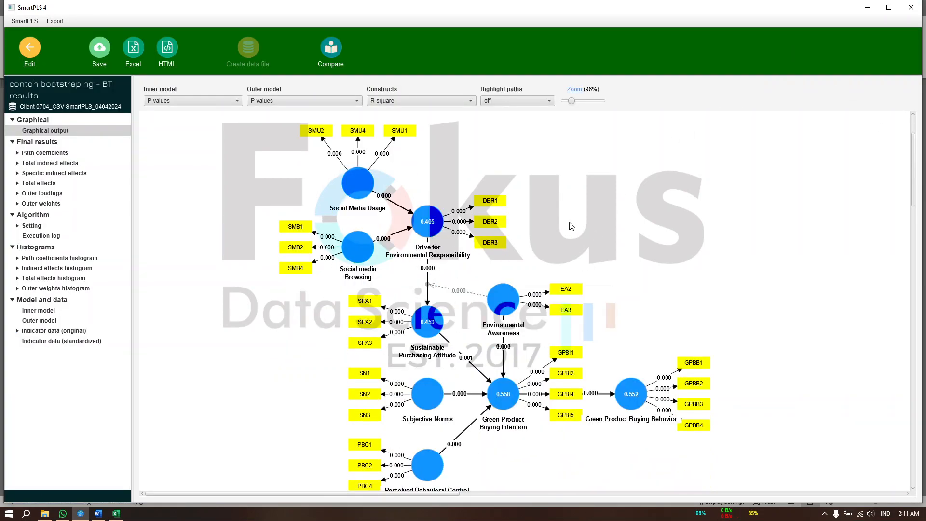
{"action": "right_click", "coordinate": [618, 230]}
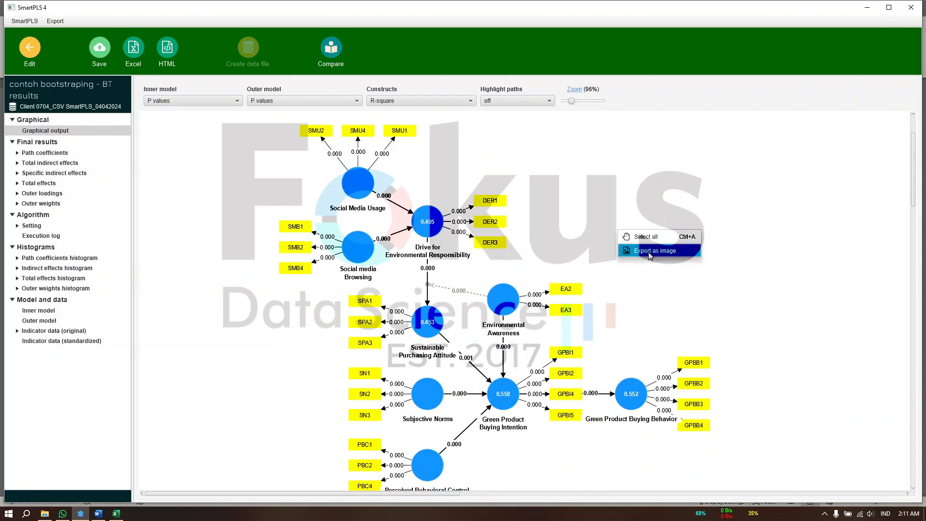
{"action": "left_click", "coordinate": [116, 514]}
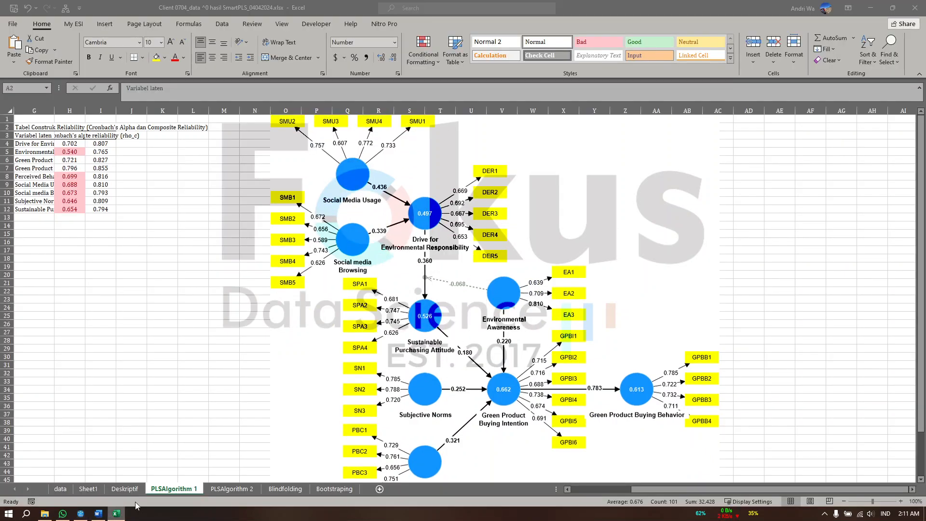
{"action": "left_click", "coordinate": [334, 489]}
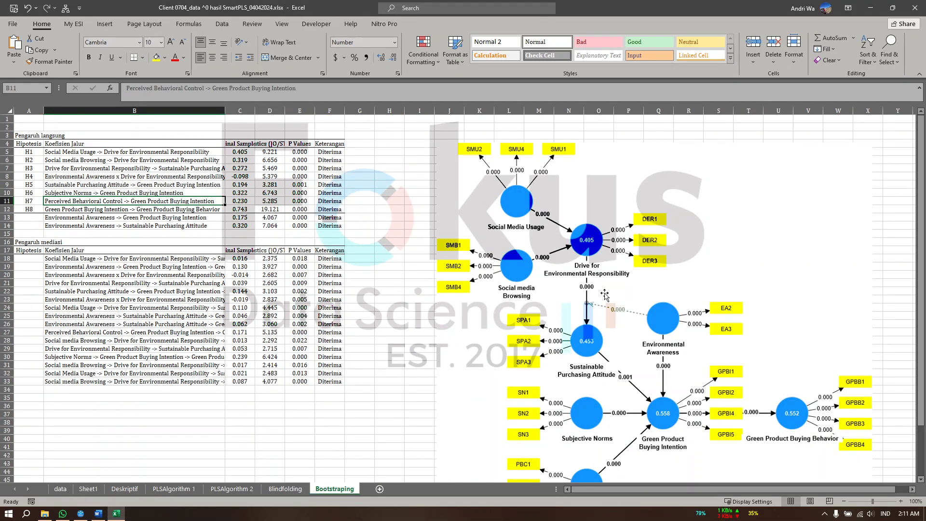
{"action": "left_click", "coordinate": [881, 8]}
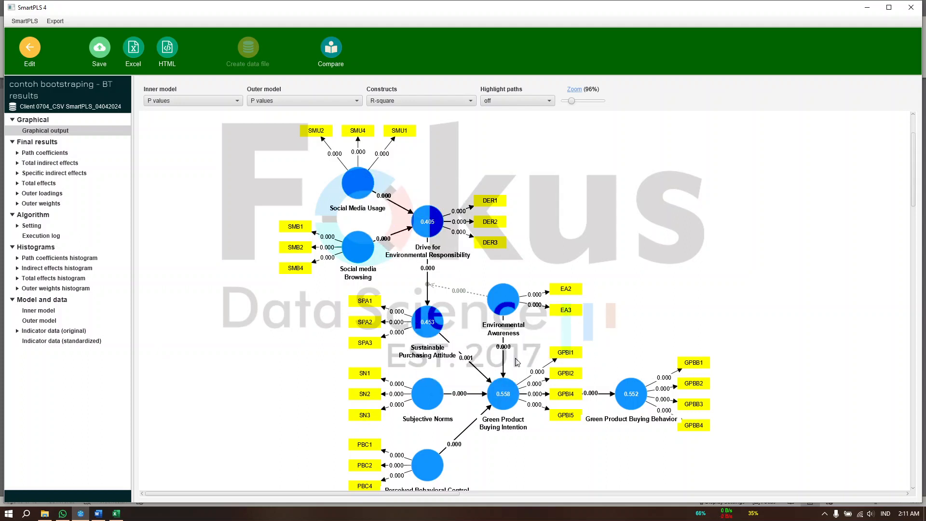
Examine the bootstrapping path coefficients, graphical output and total indirect effects, and return to the path coefficients' mean, STDEV, T values and p values
{"action": "mouse_move", "coordinate": [483, 298]}
{"action": "left_click", "coordinate": [59, 153]}
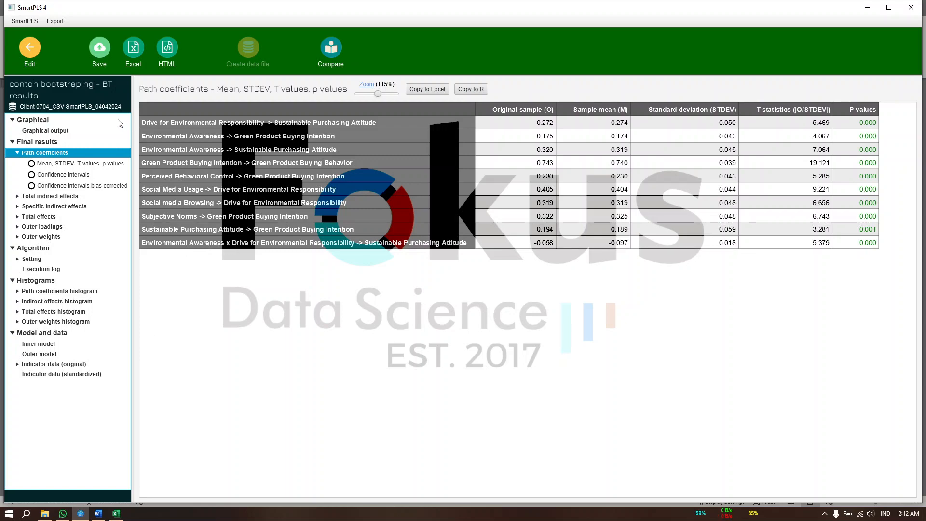
{"action": "left_click", "coordinate": [54, 132]}
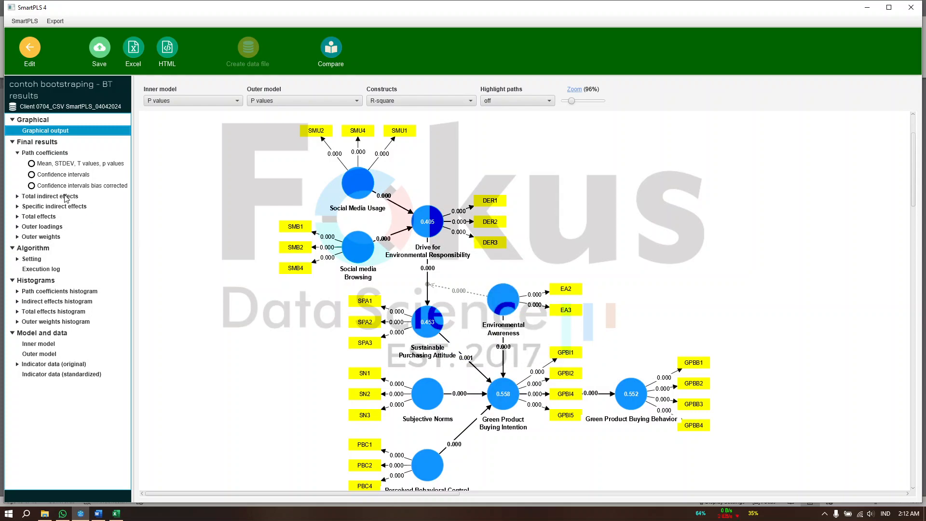
{"action": "left_click", "coordinate": [66, 197]}
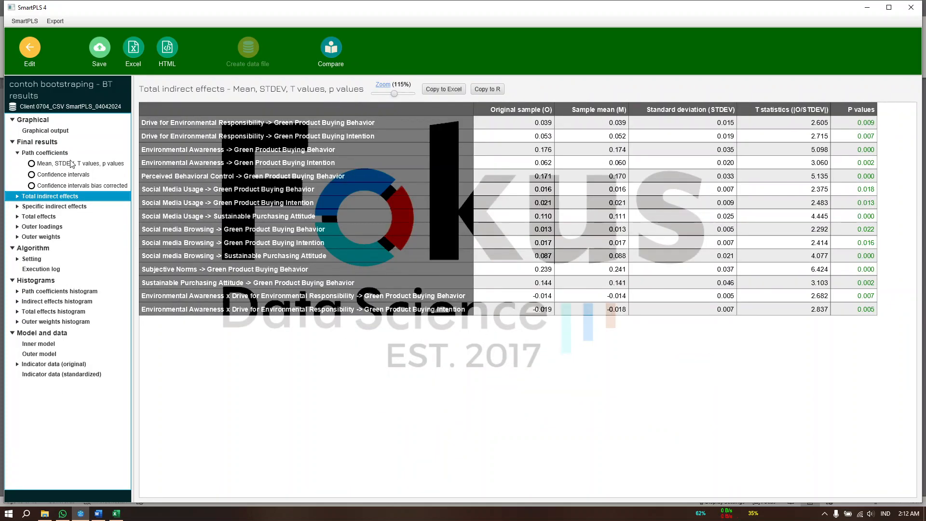
{"action": "left_click", "coordinate": [71, 164]}
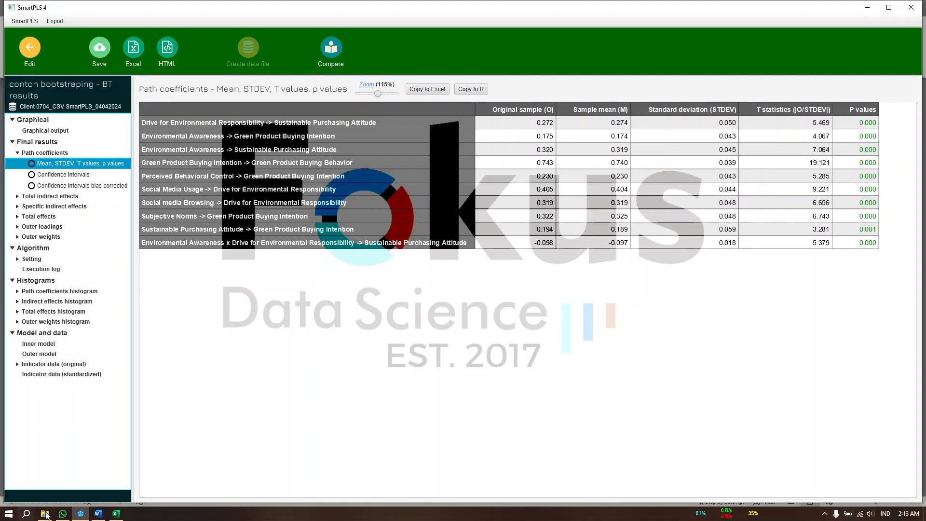
Switch to the Word document and review the direct-effect hypothesis test table and its interpretation down to the references
{"action": "left_click", "coordinate": [98, 514]}
{"action": "scroll", "coordinate": [392, 403], "scroll_direction": "down", "scroll_amount": 10}
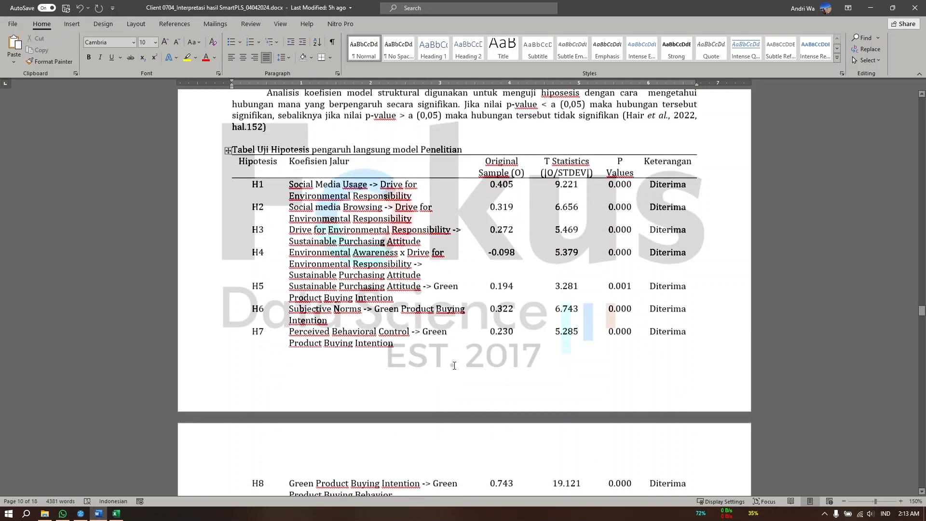
{"action": "scroll", "coordinate": [393, 403], "scroll_direction": "down", "scroll_amount": 5}
{"action": "scroll", "coordinate": [485, 287], "scroll_direction": "down", "scroll_amount": 10}
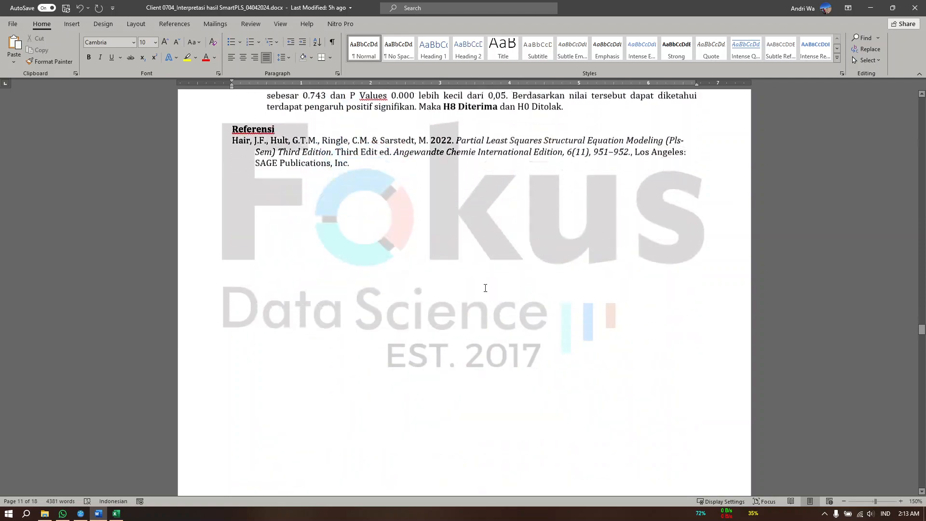
{"action": "scroll", "coordinate": [485, 286], "scroll_direction": "up", "scroll_amount": 10}
Switch to Excel and examine the path rows under "Pengaruh mediasi" in the Bootstraping sheet
{"action": "left_click", "coordinate": [116, 514]}
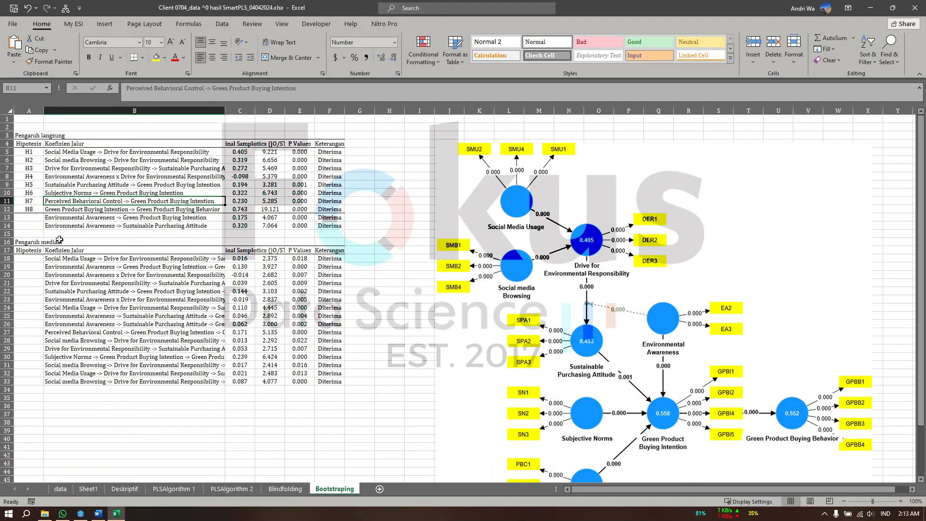
{"action": "left_click", "coordinate": [66, 259]}
{"action": "left_click_drag", "start_coordinate": [66, 259], "coordinate": [163, 278]}
{"action": "left_click", "coordinate": [29, 241]}
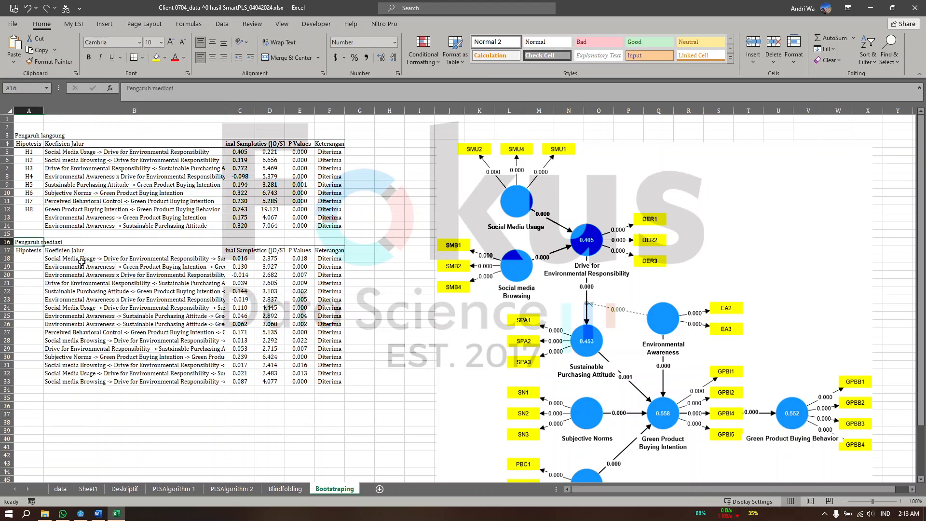
{"action": "left_click_drag", "start_coordinate": [82, 261], "coordinate": [123, 275]}
{"action": "left_click", "coordinate": [155, 298]}
{"action": "left_click", "coordinate": [159, 324]}
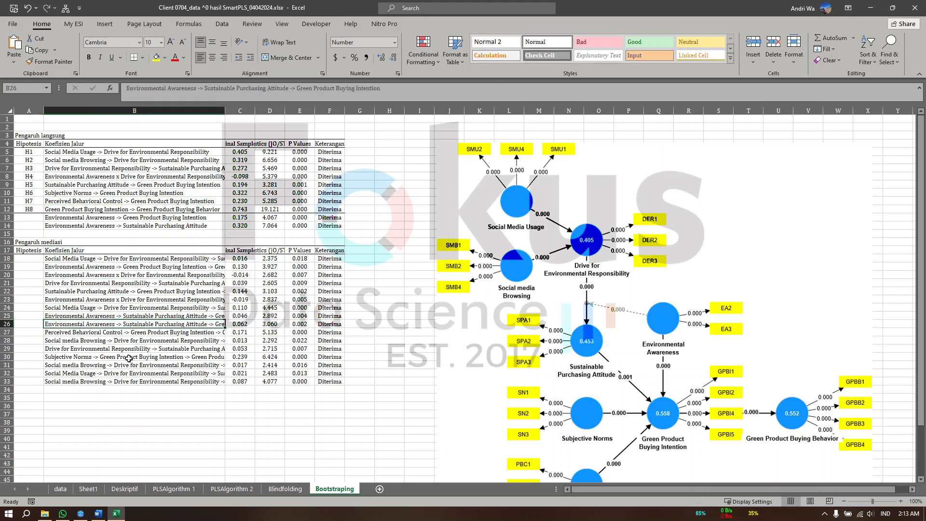
{"action": "left_click", "coordinate": [130, 358]}
{"action": "left_click", "coordinate": [135, 384]}
{"action": "left_click", "coordinate": [158, 357]}
{"action": "left_click", "coordinate": [170, 316]}
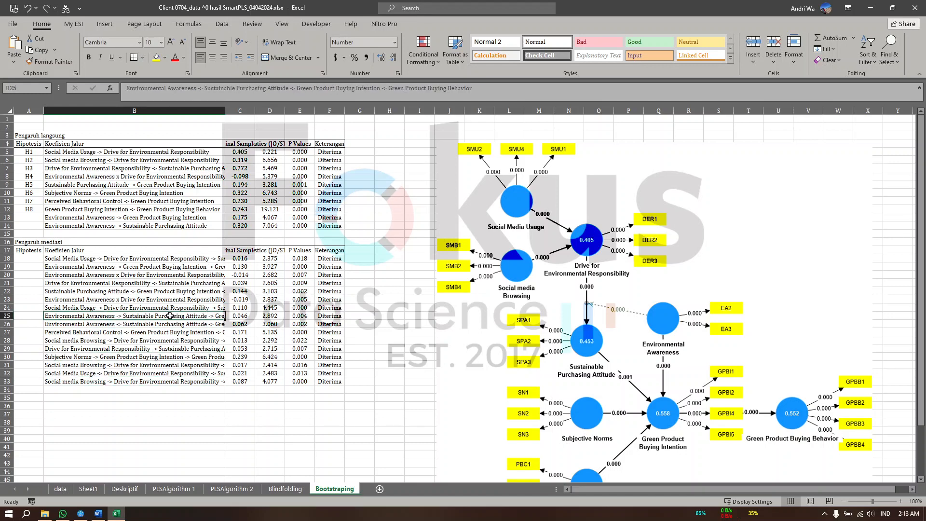
Check several mediation paths in the Bootstraping sheet, then switch to SmartPLS and examine the specific indirect effects' T statistics and p values
{"action": "left_click", "coordinate": [177, 298]}
{"action": "left_click", "coordinate": [181, 281]}
{"action": "left_click", "coordinate": [183, 267]}
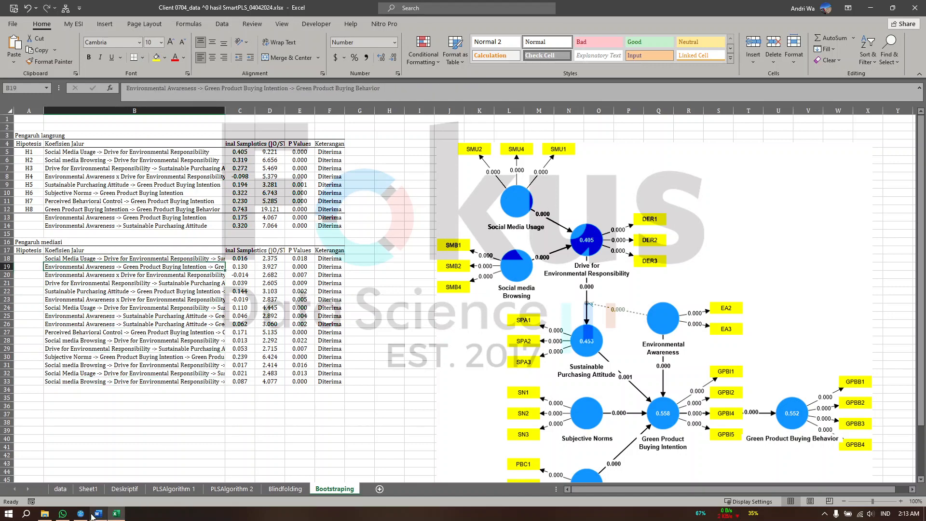
{"action": "left_click", "coordinate": [172, 316]}
{"action": "left_click", "coordinate": [81, 514]}
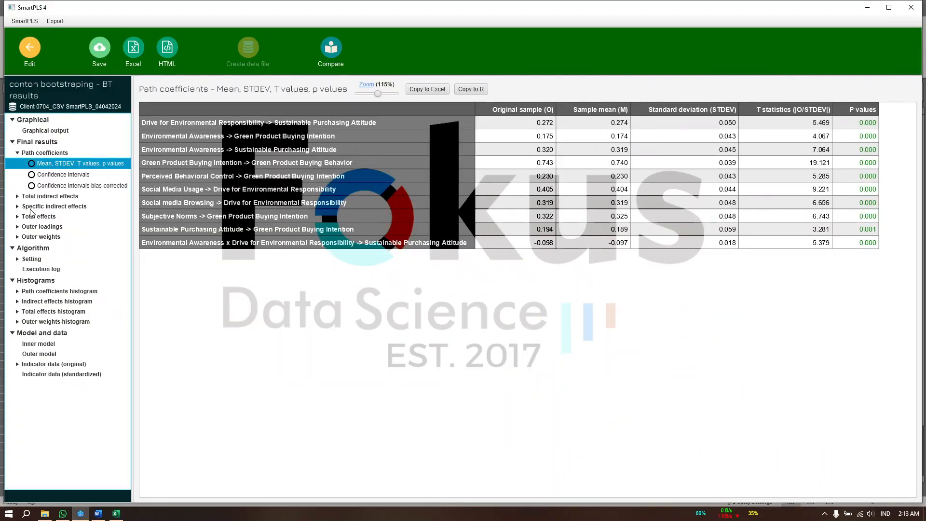
{"action": "left_click", "coordinate": [31, 207]}
{"action": "scroll", "coordinate": [439, 203], "scroll_direction": "right", "scroll_amount": 5}
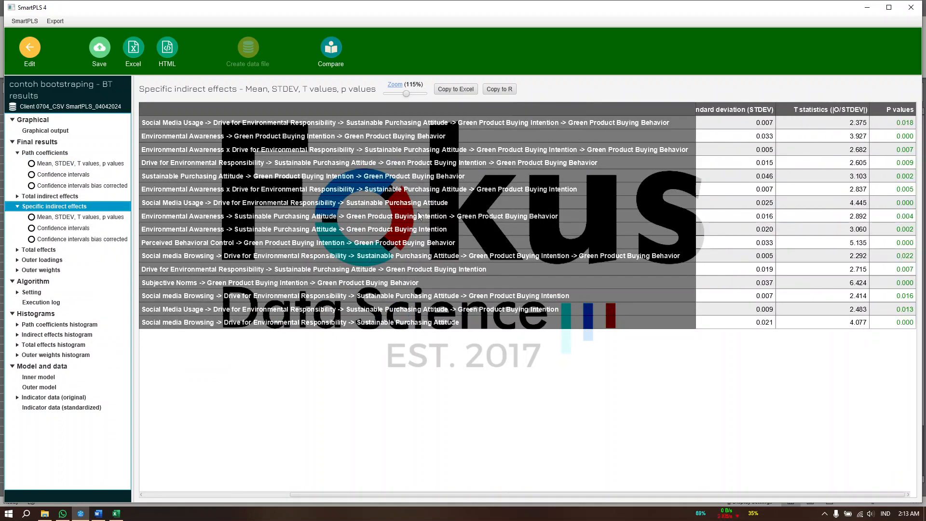
Return to Excel and highlight the whole "Pengaruh mediasi" table in the Bootstraping sheet to review it
{"action": "left_click", "coordinate": [116, 514]}
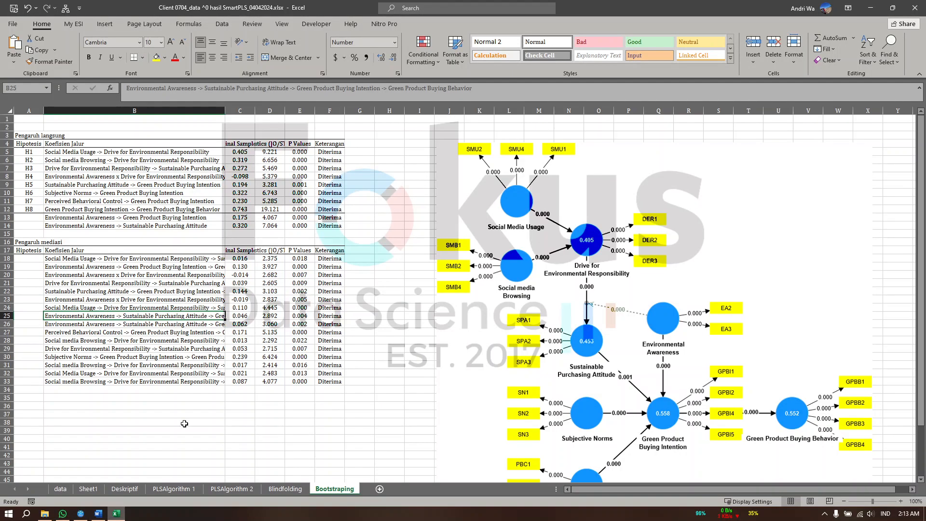
{"action": "left_click", "coordinate": [132, 289]}
{"action": "left_click_drag", "start_coordinate": [30, 251], "coordinate": [340, 384]}
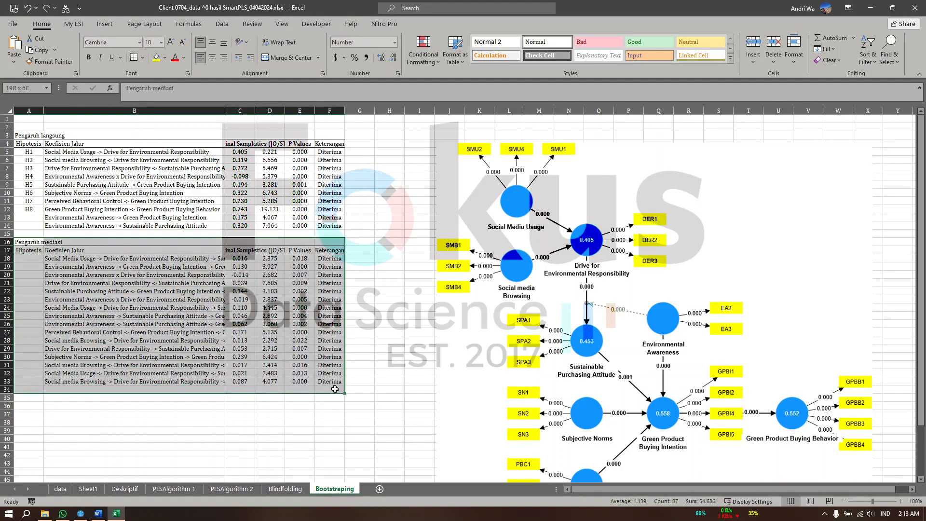
{"action": "left_click", "coordinate": [299, 430]}
Switch to the Word document and review the direct-effect hypothesis table, its interpretation and the entry under "Referensi"
{"action": "left_click", "coordinate": [98, 514]}
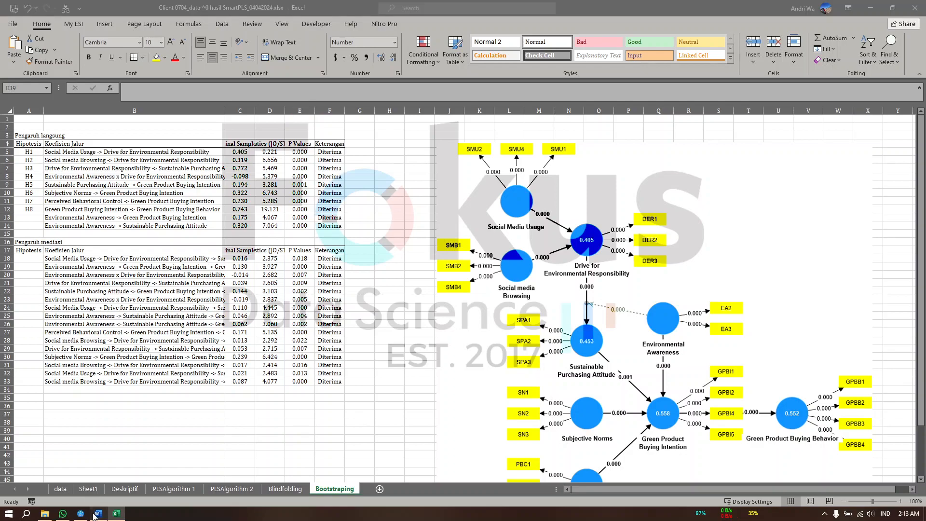
{"action": "scroll", "coordinate": [450, 293], "scroll_direction": "up", "scroll_amount": 10}
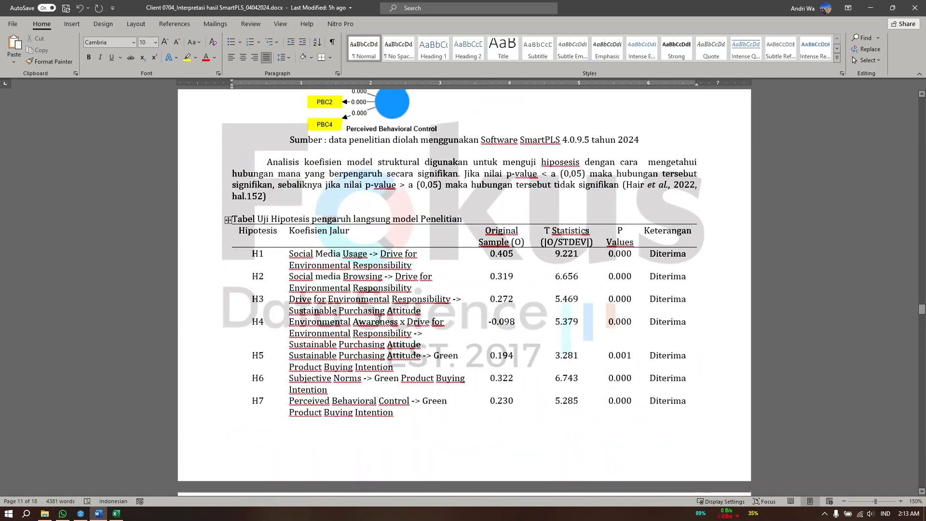
{"action": "scroll", "coordinate": [410, 308], "scroll_direction": "down", "scroll_amount": 15}
{"action": "left_click_drag", "start_coordinate": [352, 227], "coordinate": [218, 213]}
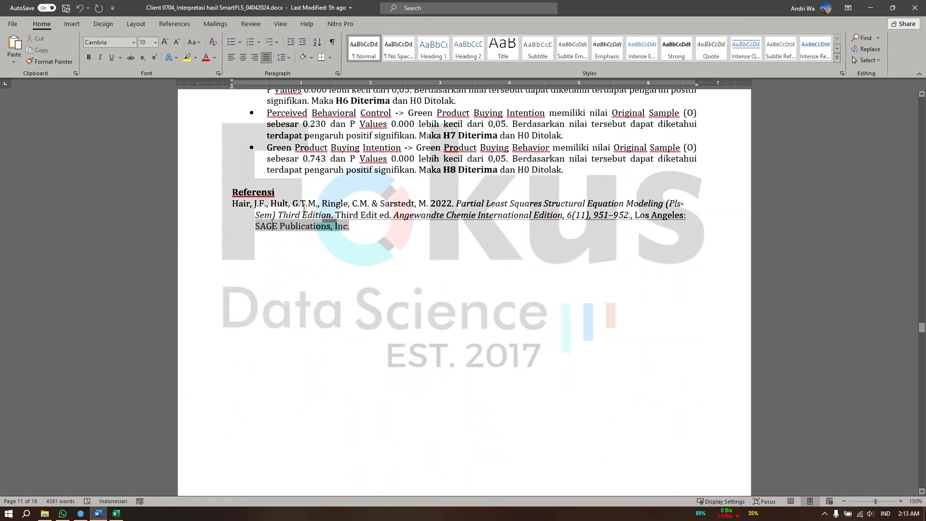
{"action": "triple_click", "coordinate": [243, 203]}
{"action": "left_click", "coordinate": [333, 287]}
Examine the SmartPLS output tables after the references, including R-square, f-square, Bootstraping and Blindfolding
{"action": "scroll", "coordinate": [315, 293], "scroll_direction": "down", "scroll_amount": 10}
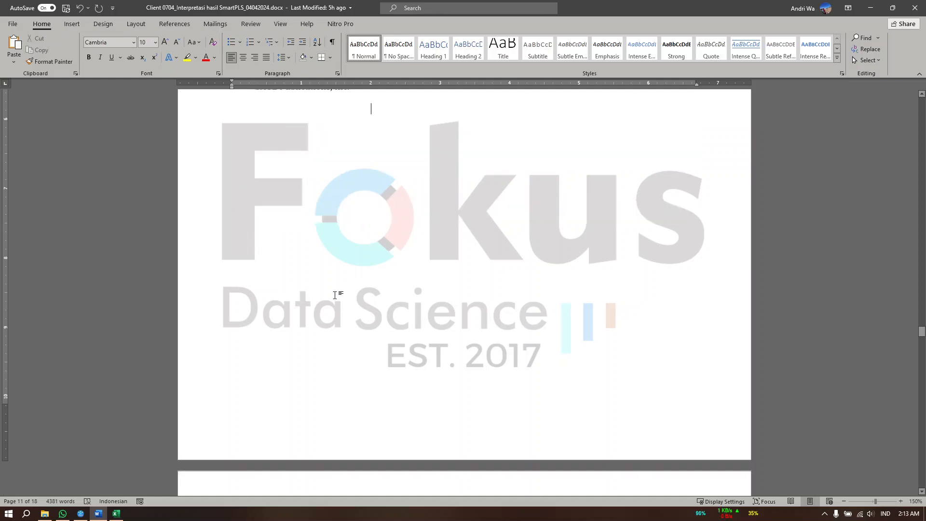
{"action": "scroll", "coordinate": [336, 295], "scroll_direction": "down", "scroll_amount": 10}
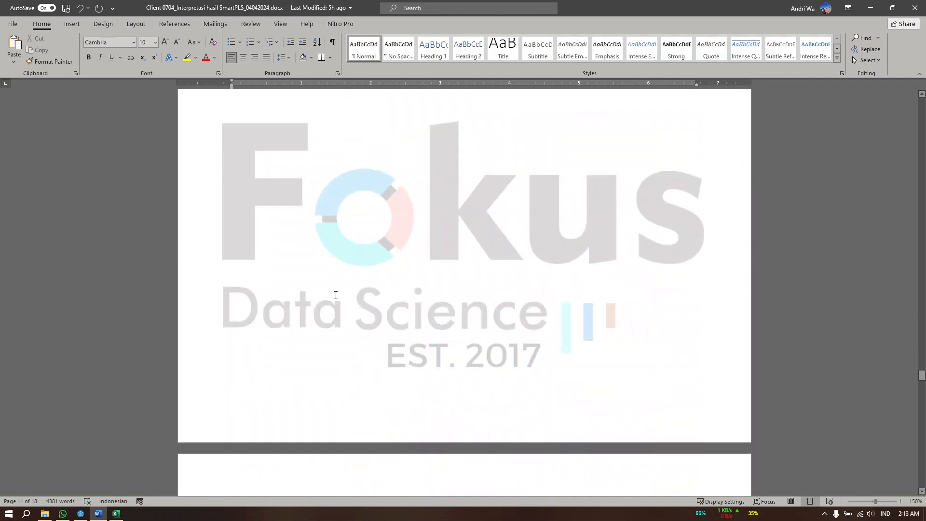
{"action": "scroll", "coordinate": [336, 295], "scroll_direction": "down", "scroll_amount": 15}
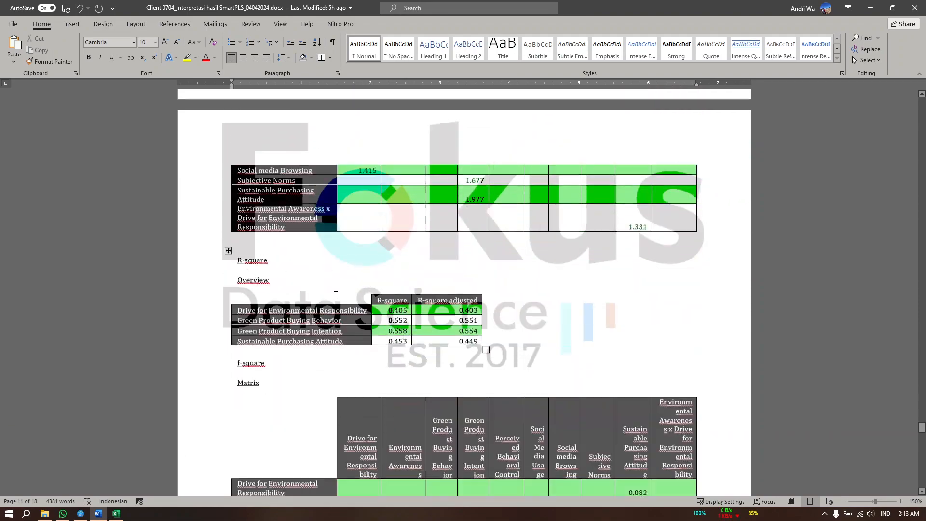
{"action": "scroll", "coordinate": [339, 293], "scroll_direction": "down", "scroll_amount": 15}
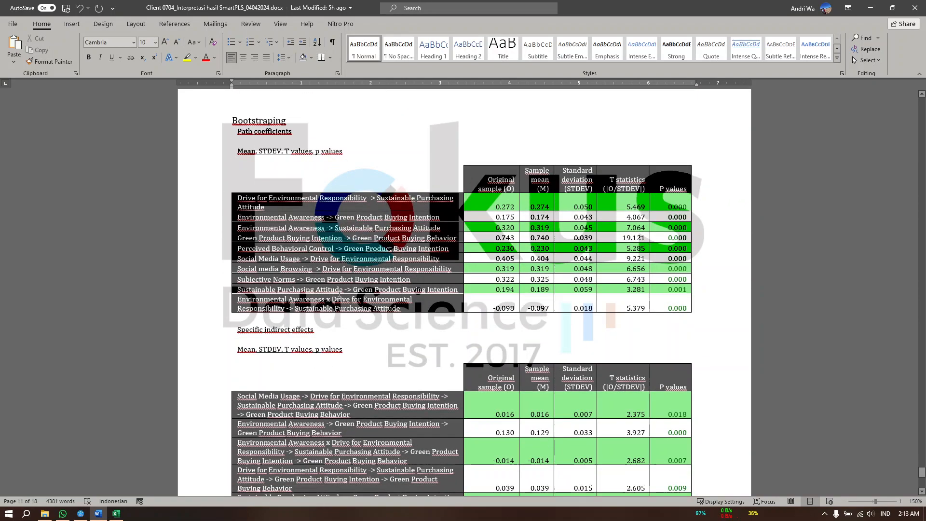
{"action": "scroll", "coordinate": [465, 290], "scroll_direction": "up", "scroll_amount": 15}
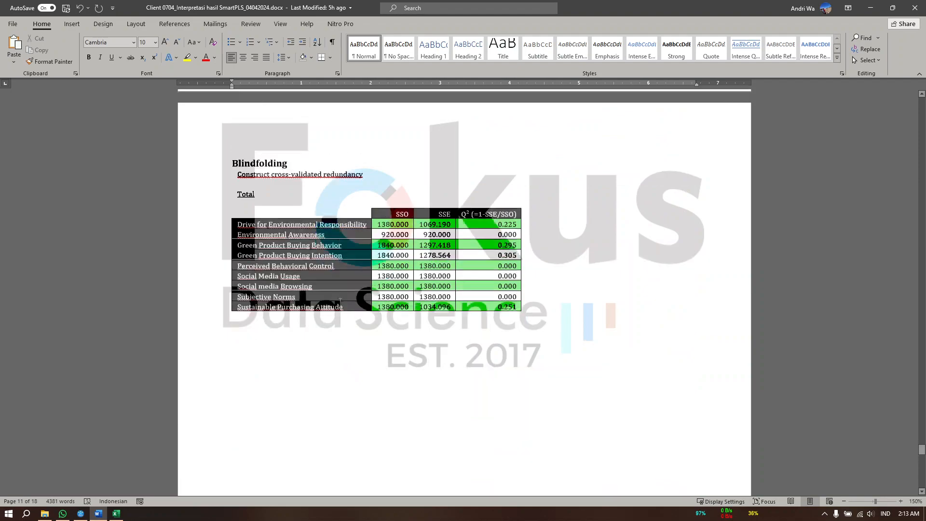